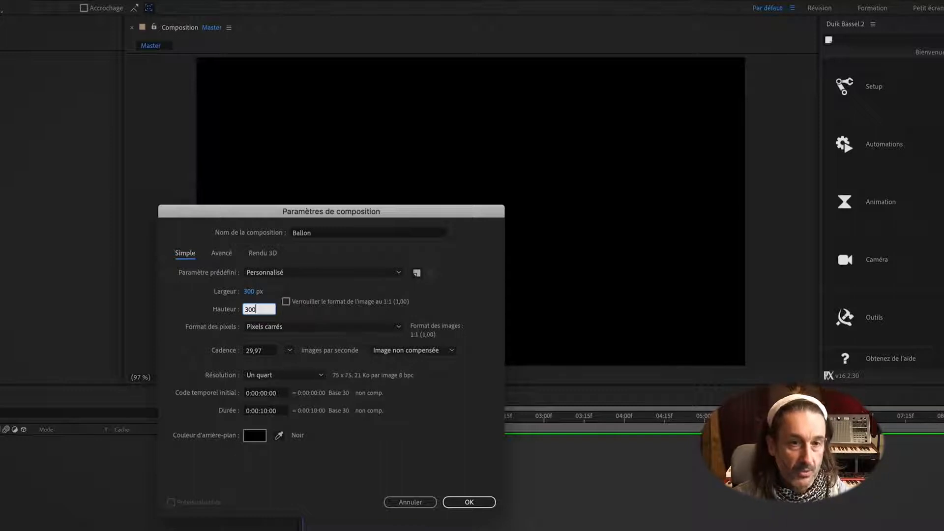
Step: Create the Ballon composition at 300 × 300 px and add an ellipse shape that fills the whole frame
left_click(250, 341)
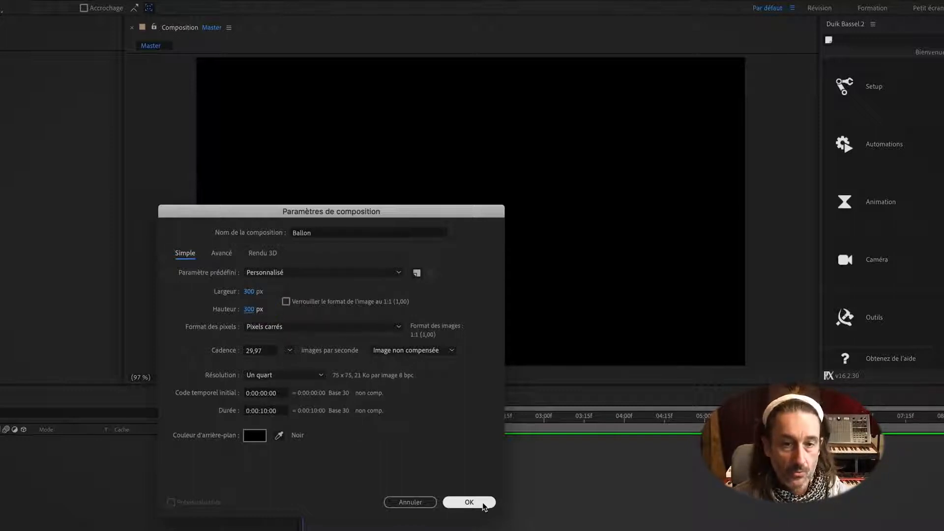
left_click(469, 502)
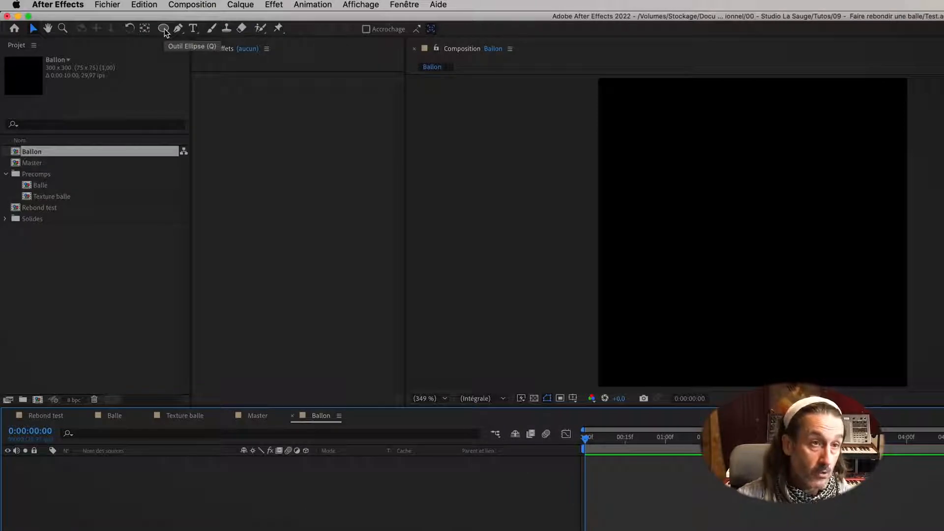
double_click(165, 30)
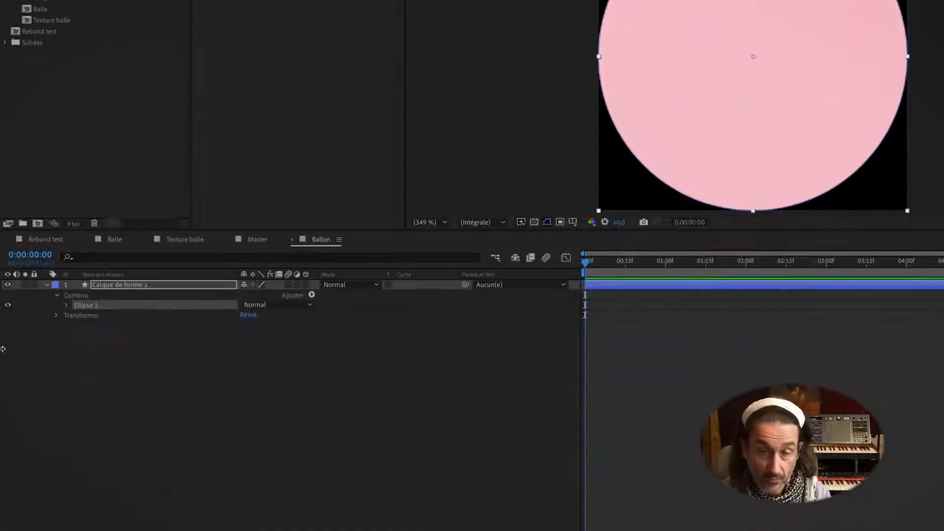
Step: Change the ellipse's fill colour to a dark red, about A4361D
left_click(66, 481)
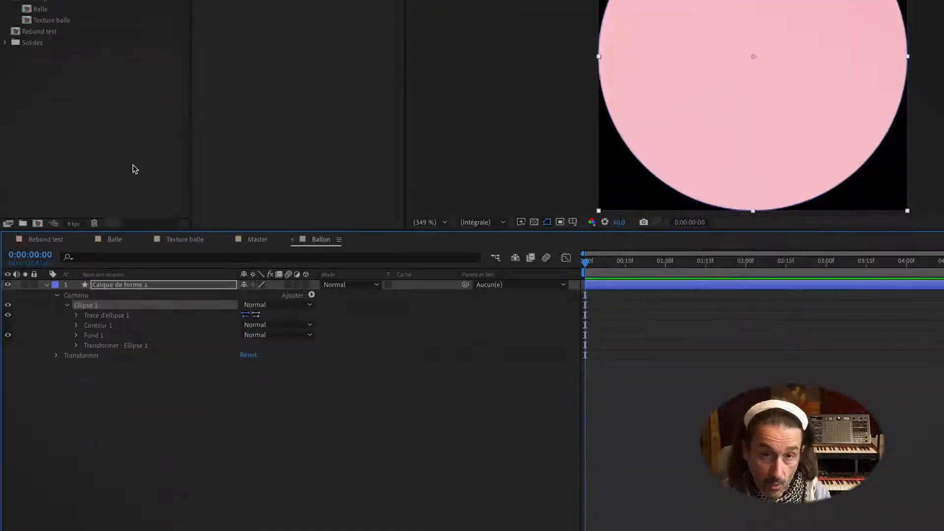
left_click(77, 337)
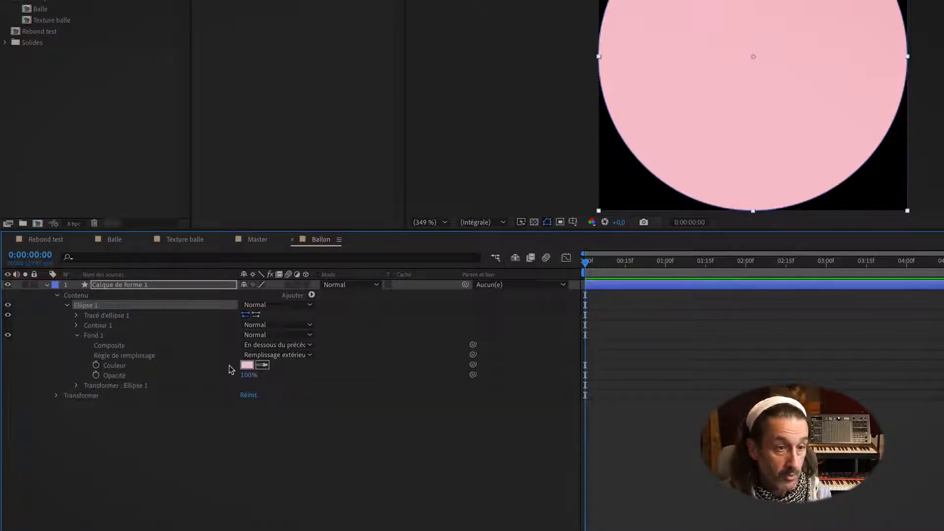
left_click(247, 365)
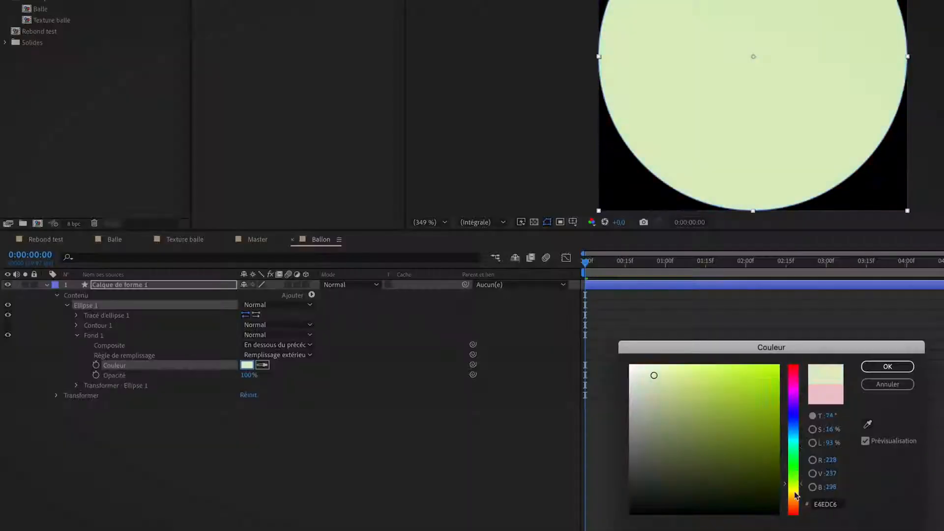
left_click_drag(796, 496, 794, 514)
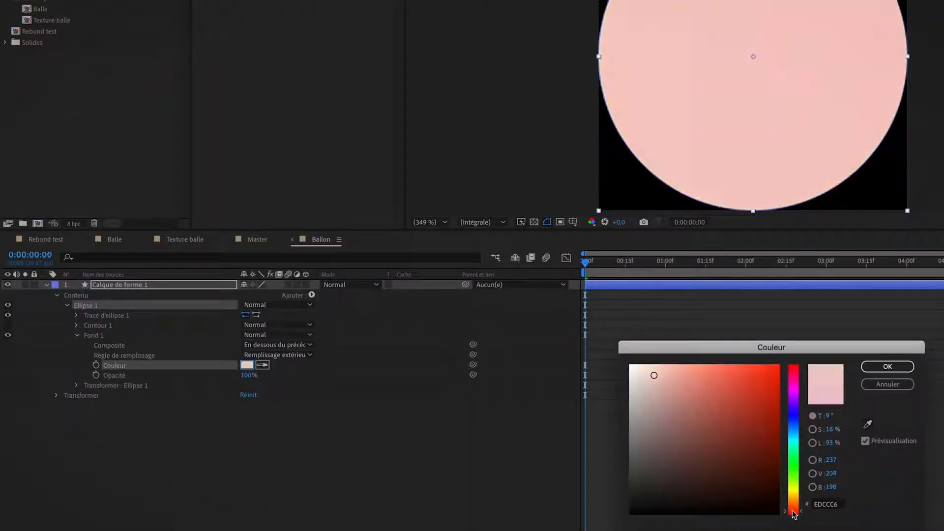
mouse_move(727, 433)
left_mouse_down()
mouse_move(744, 419)
mouse_move(740, 399)
mouse_move(754, 400)
mouse_move(756, 419)
left_mouse_up()
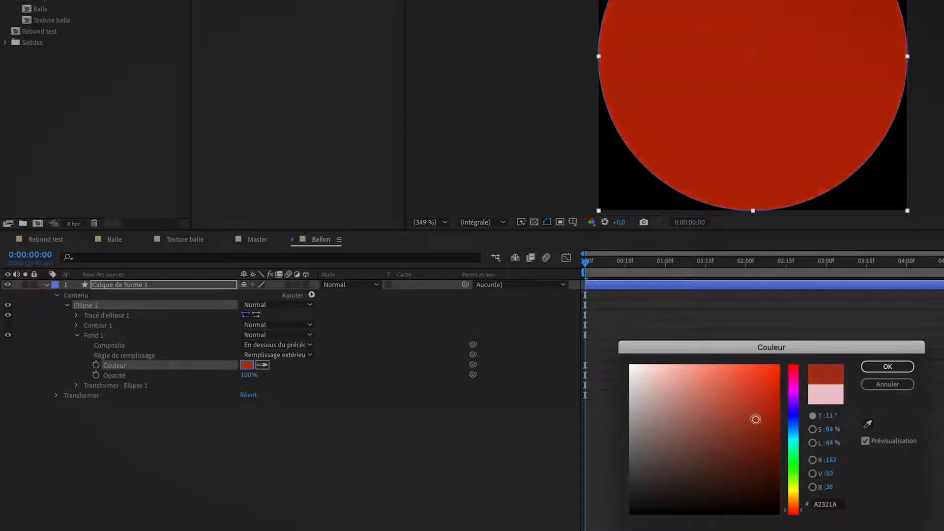
left_click(899, 366)
left_click(315, 471)
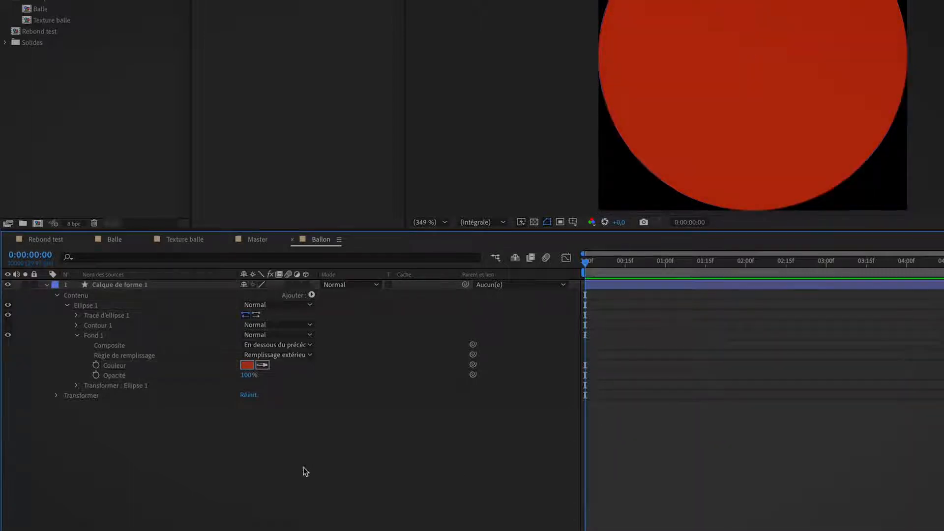
Step: Rename the ellipse's shape layer to Ballon Base
left_click(98, 286)
key("Return")
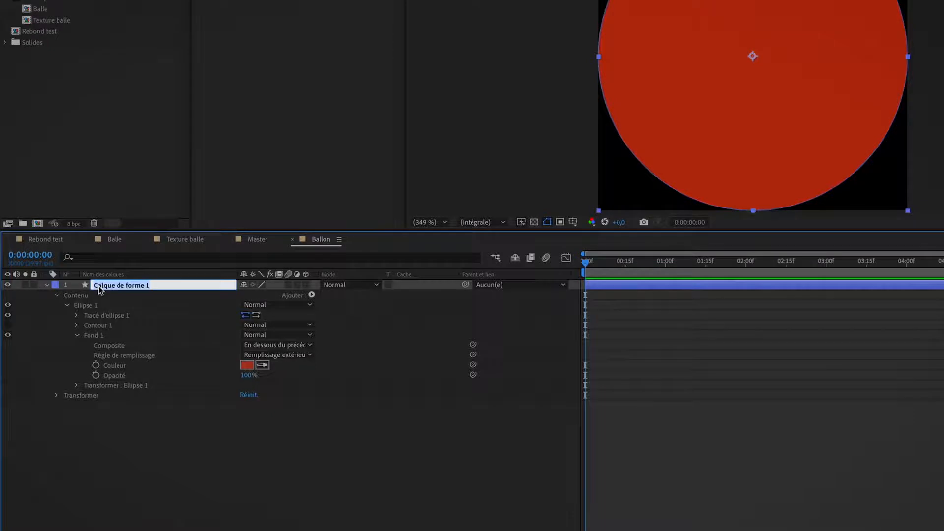
type("Ballon Base")
key("Return")
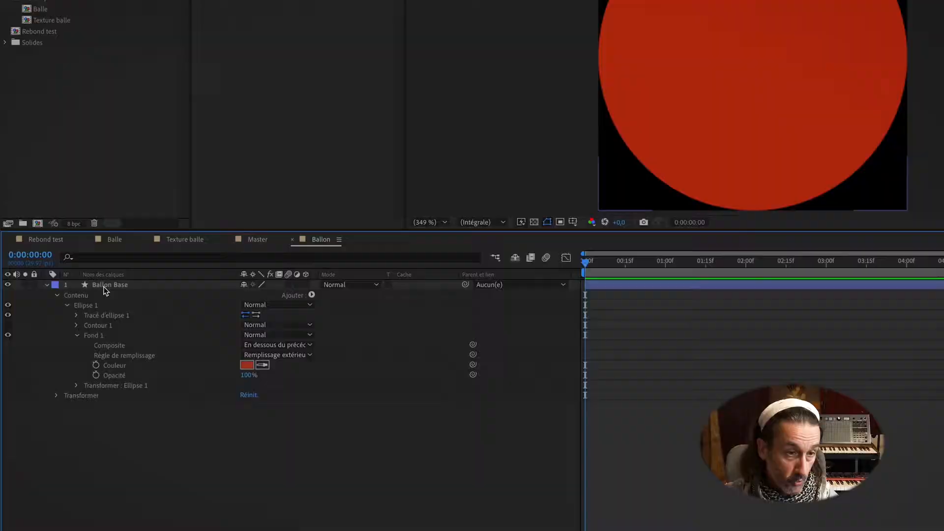
Step: Duplicate the Ballon Base layer twice
left_click(105, 288)
key("ctrl+d")
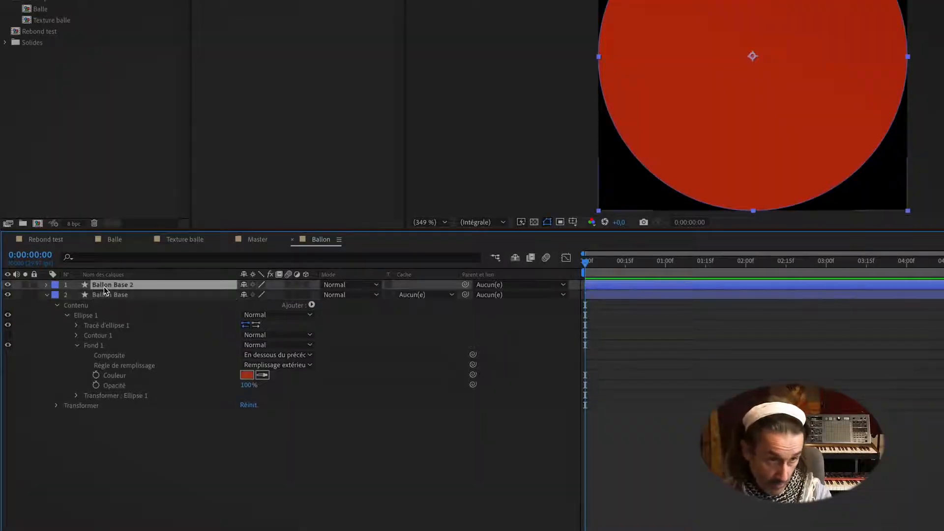
key("ctrl+d")
left_click(160, 417)
Step: Set the fill colour of the Ballon Base 2 layer's ellipse to black (000000)
left_click(119, 293)
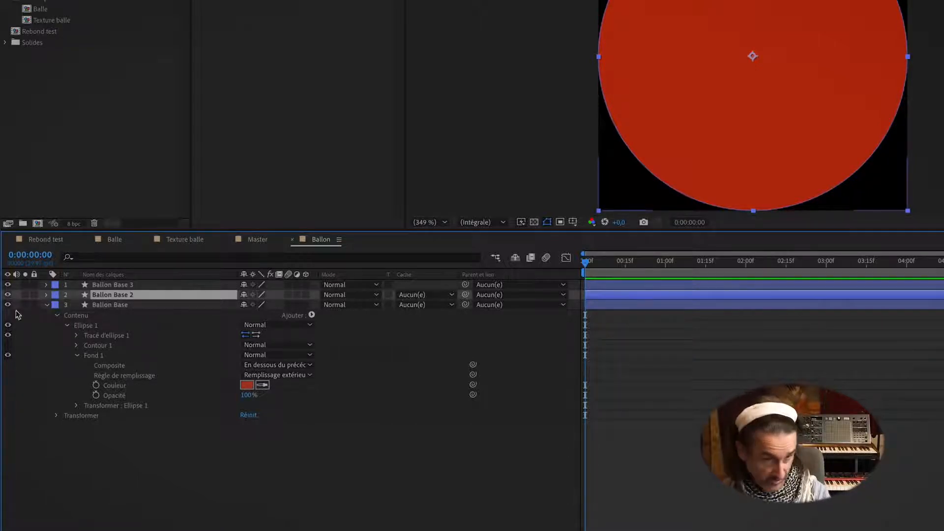
left_click(46, 295)
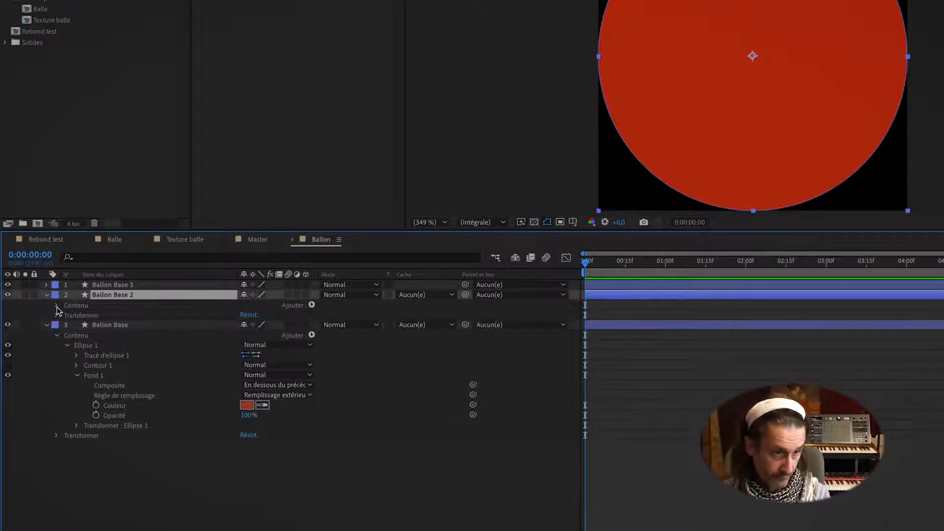
left_click(57, 305)
left_click(67, 315)
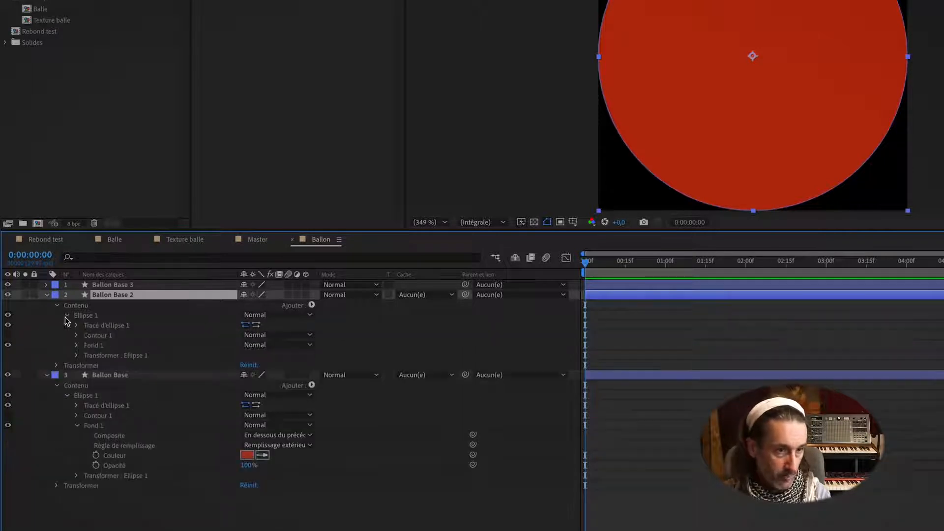
left_click(76, 346)
left_click(247, 375)
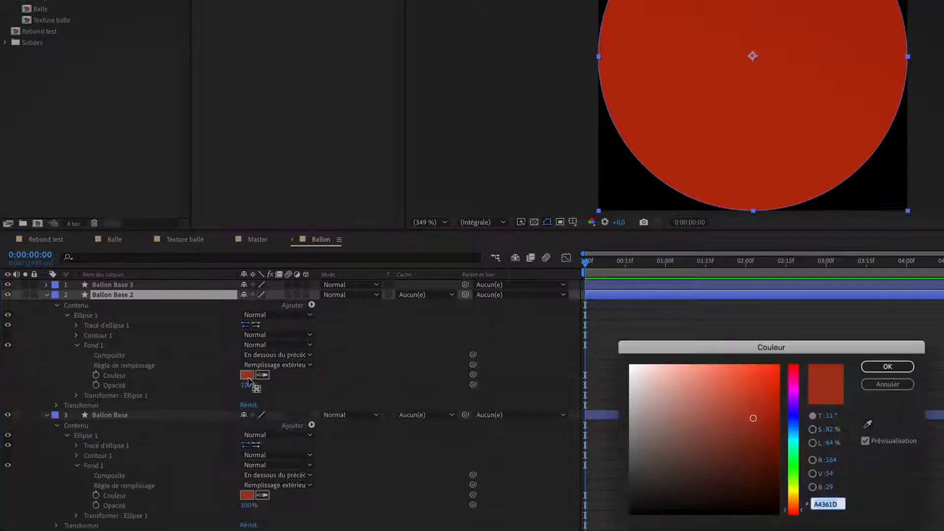
left_click_drag(724, 444, 629, 515)
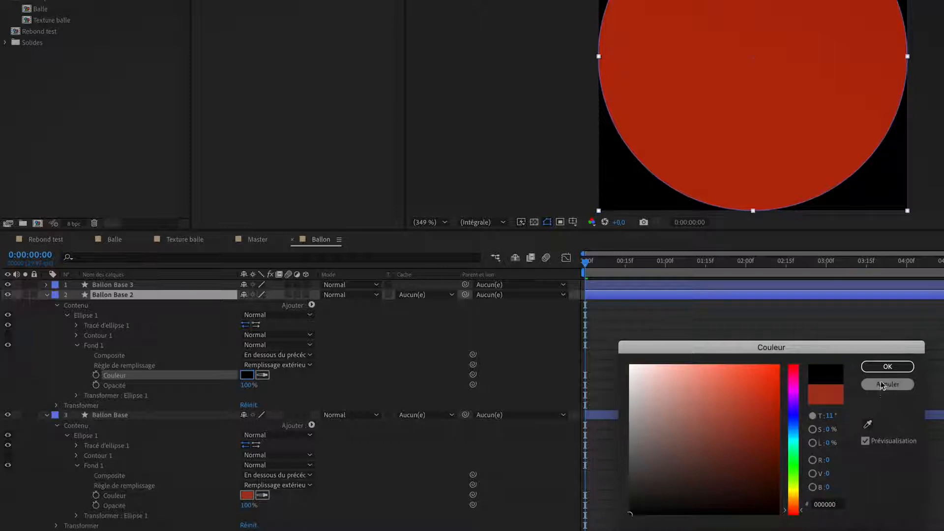
left_click(886, 368)
Step: Nudge the Ballon Base 3 layer slightly up and to the left of the other circles
left_click(140, 284)
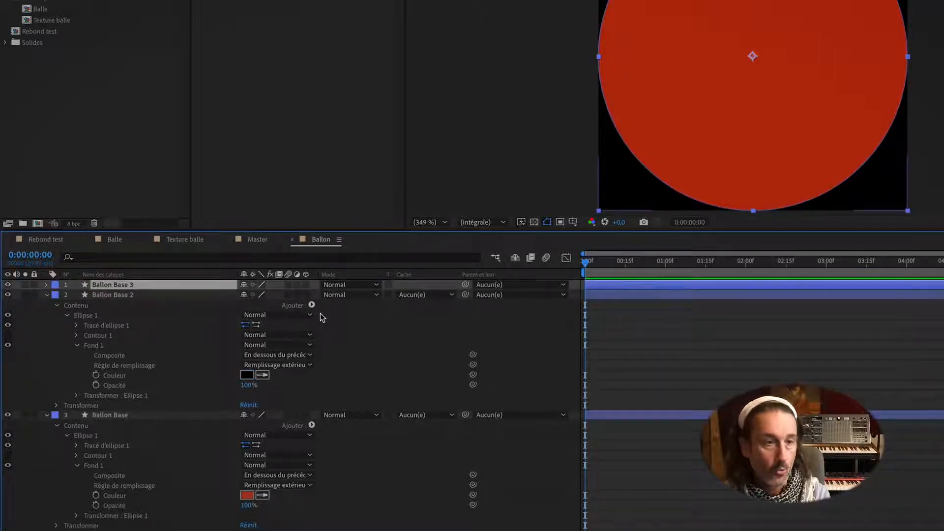
key("shift+Left")
key("shift+Up")
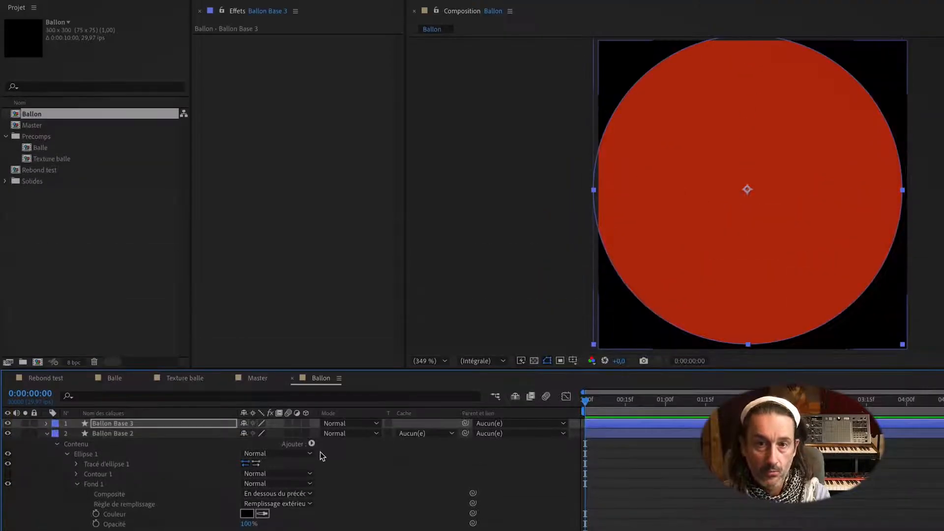
key("shift+Left")
key("shift+Up")
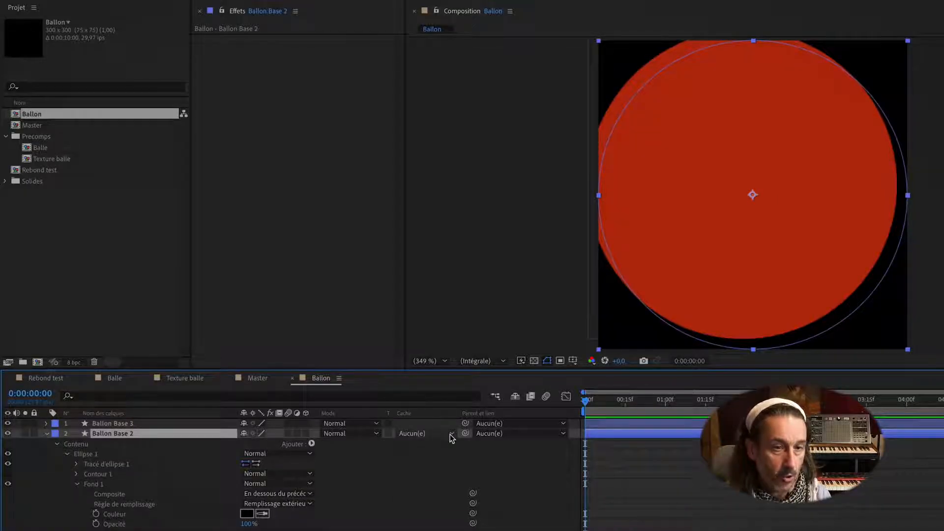
Step: Set the track matte of Ballon Base 2 to Alpha inversé Ballon Base 3
left_click(450, 434)
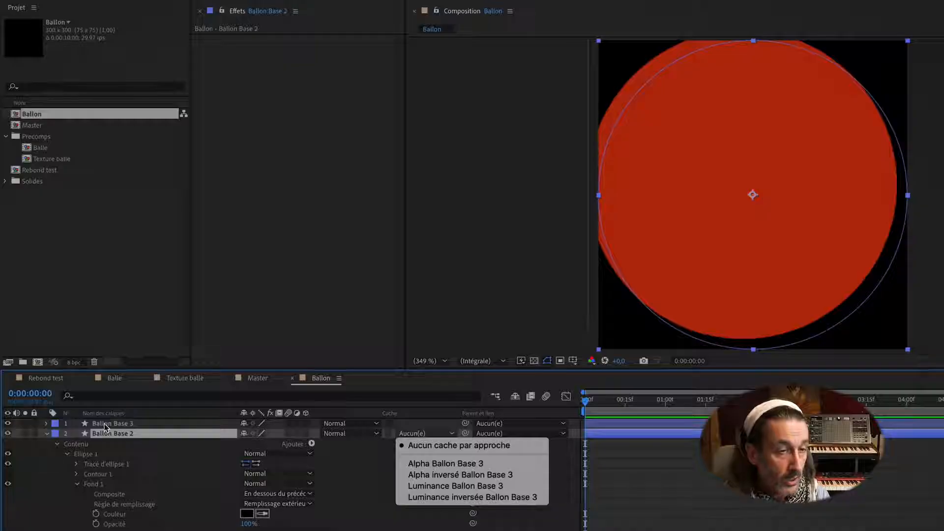
left_click(105, 426)
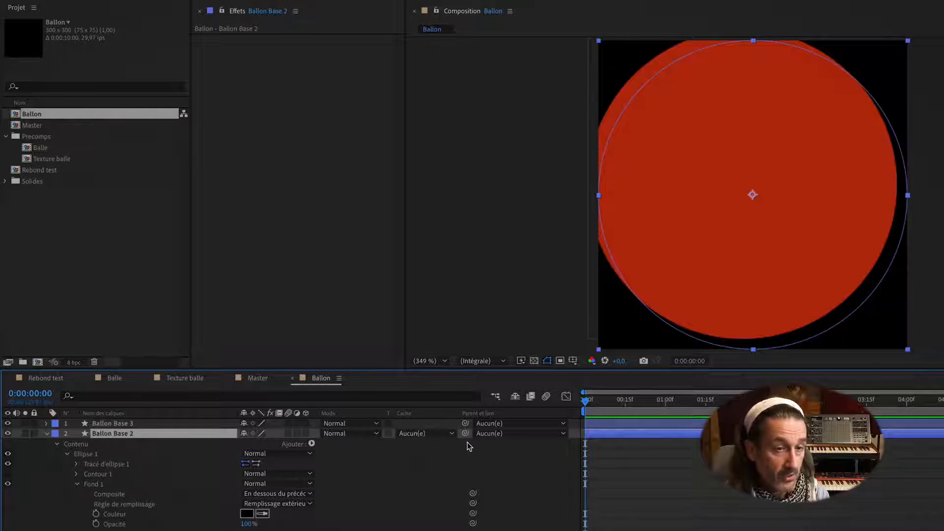
left_click(452, 434)
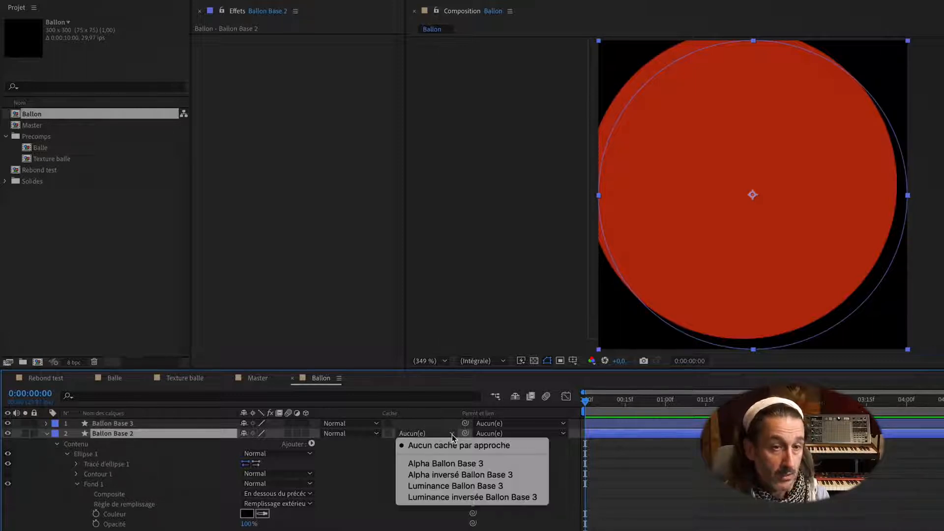
left_click(463, 474)
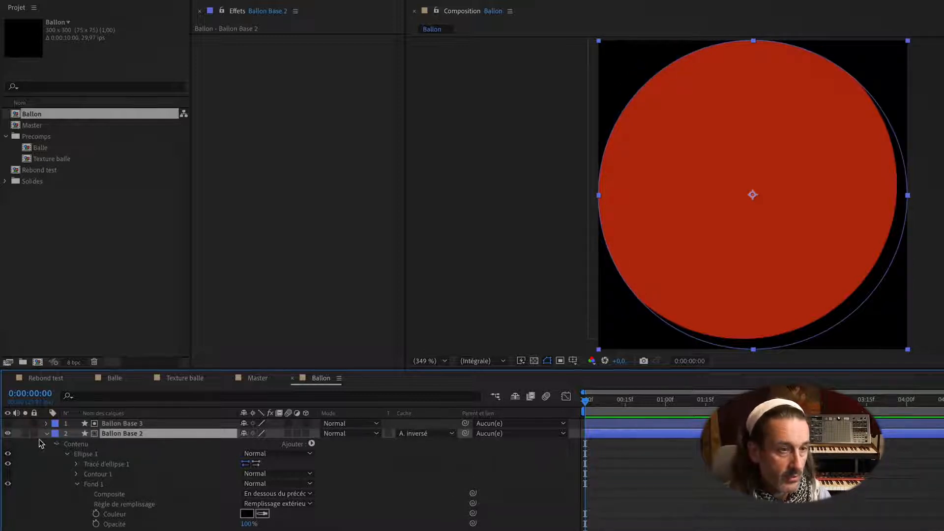
Step: Solo Ballon Base 2 and show the transparency grid to examine the matted shape on its own
left_click(25, 434)
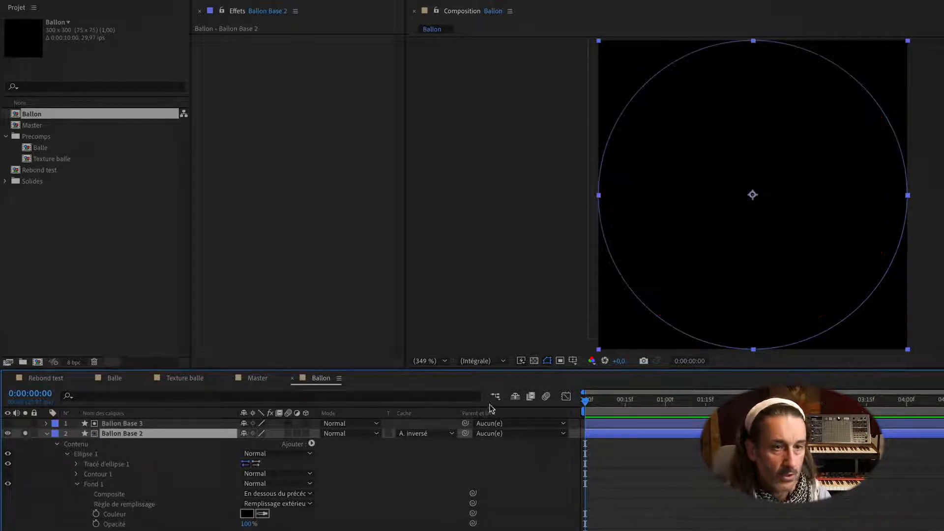
left_click(534, 362)
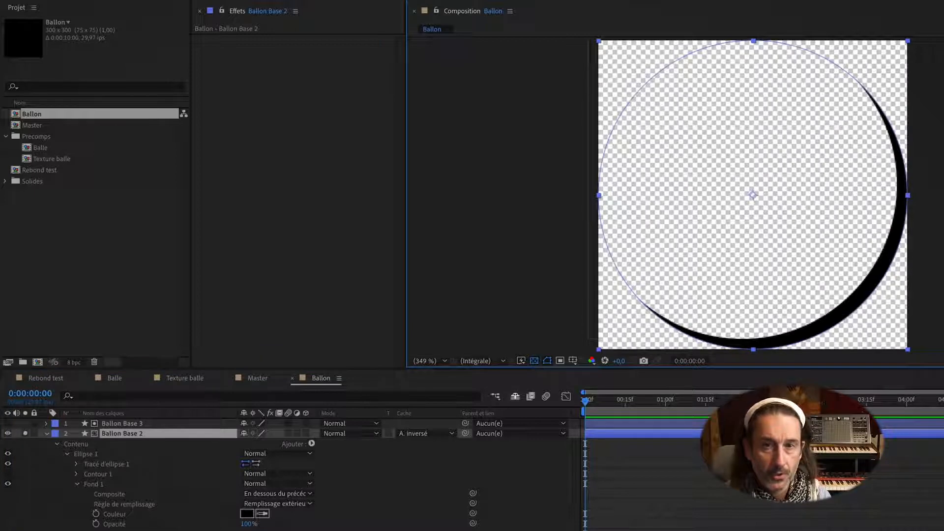
left_click(797, 472)
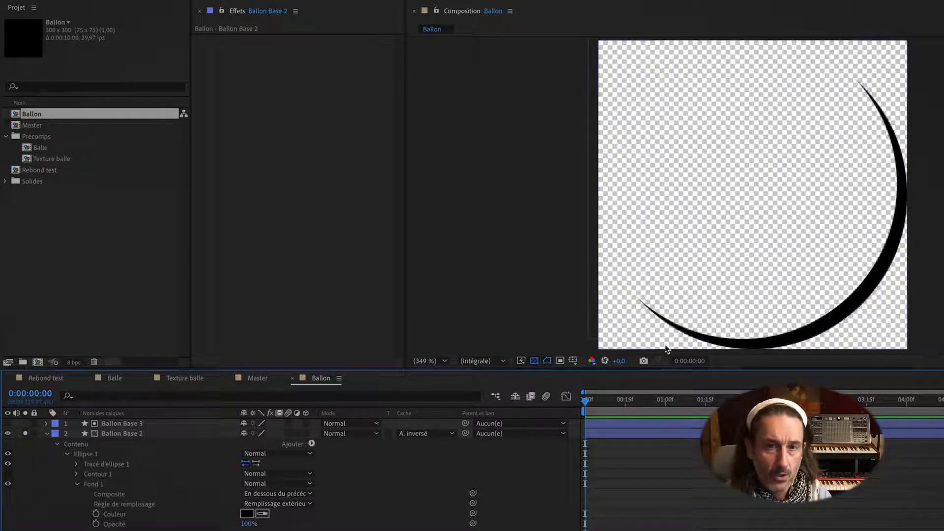
Step: Try the Alpha Ballon Base 3 matte on Ballon Base 2 and switch back to Alpha inversé Ballon Base 3
left_click(163, 423)
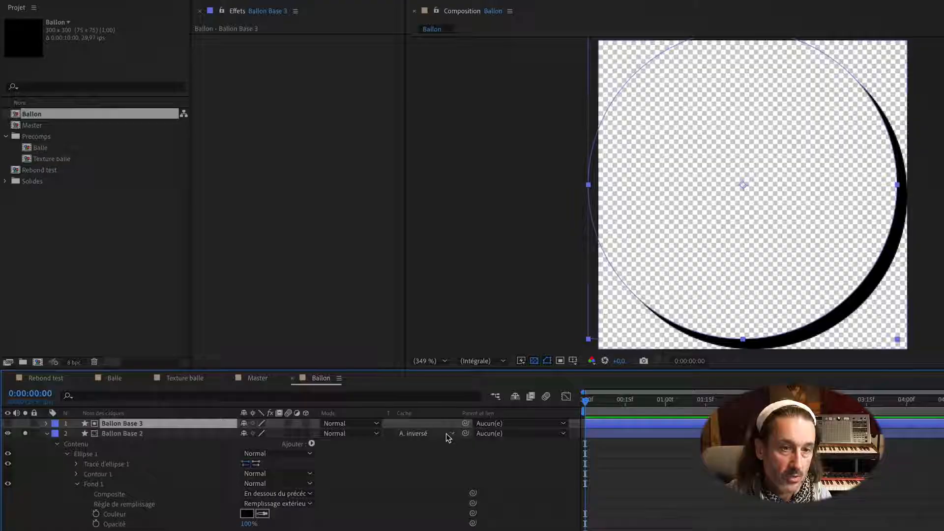
left_click(448, 433)
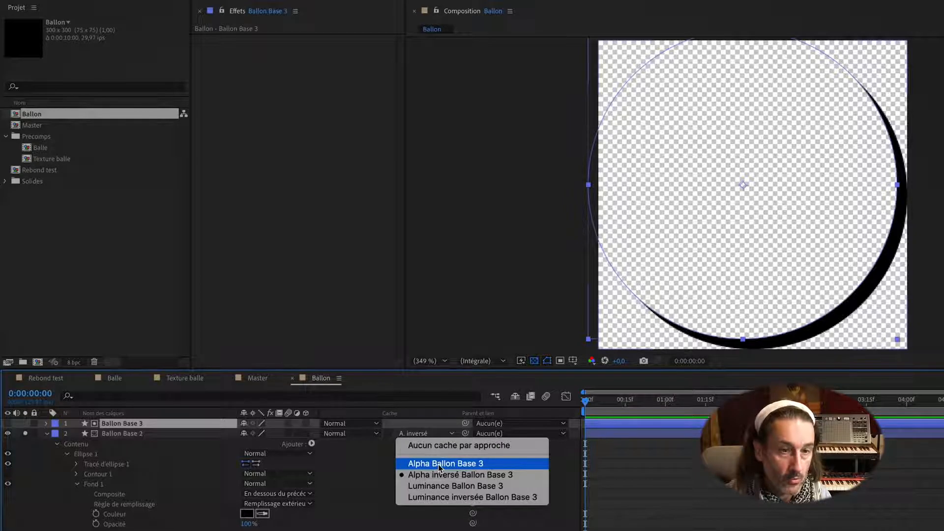
left_click(438, 464)
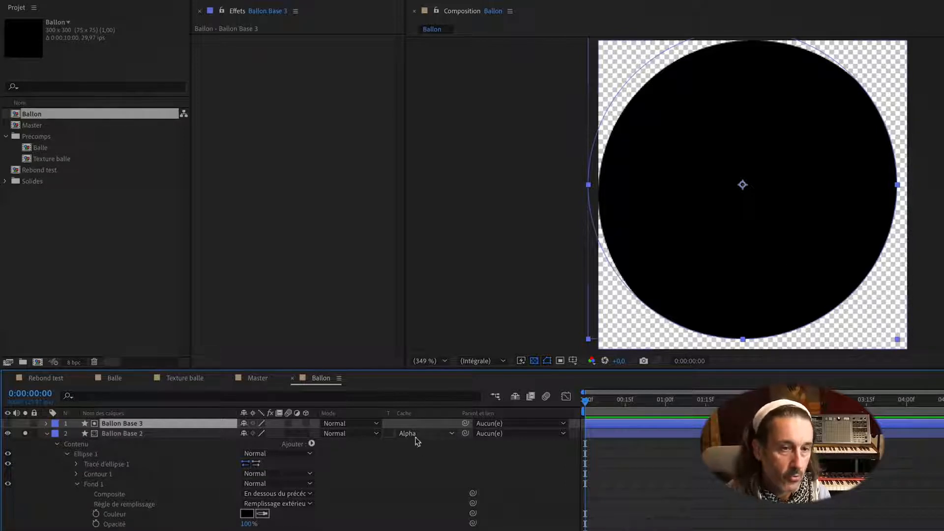
left_click(446, 436)
left_click(441, 475)
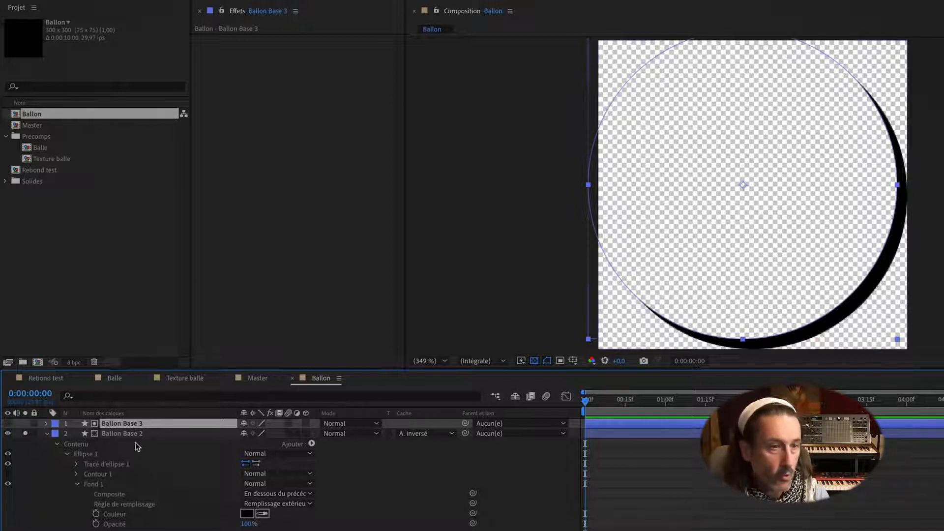
Step: Turn off the solo on Ballon Base 2 and hide the transparency grid
left_click(122, 530)
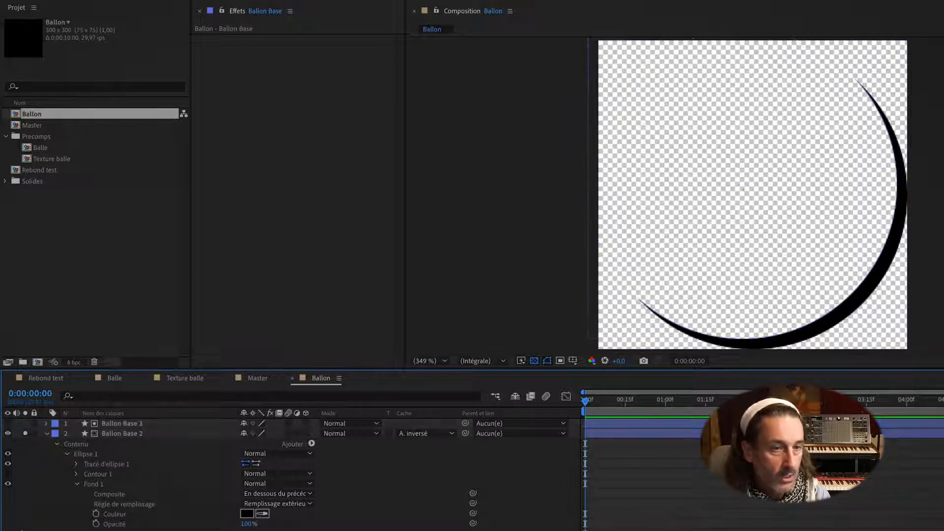
left_click(25, 434)
left_click(533, 361)
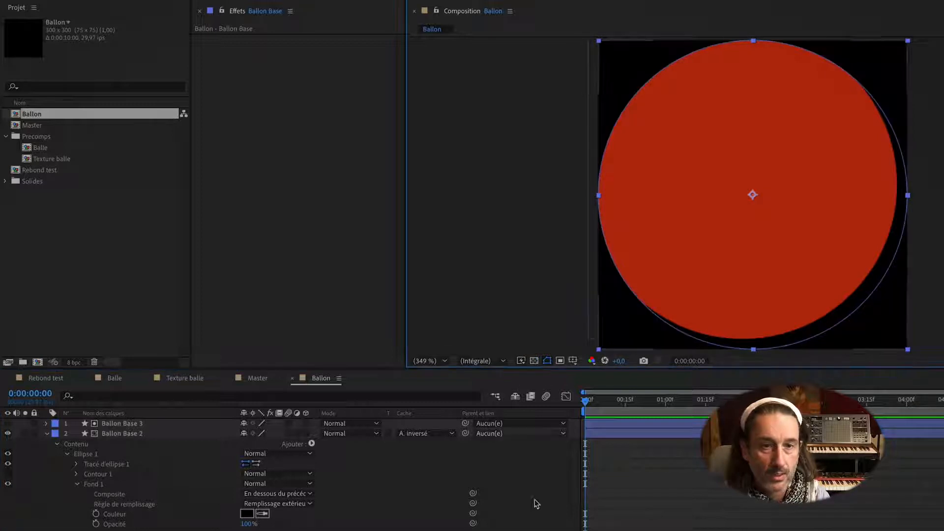
Step: Move Ballon Base 2 and Ballon Base 3 together up and left so the black crescent crosses the red ball
left_click(123, 434)
left_click(132, 424, "shift")
left_click_drag(728, 271, 694, 219)
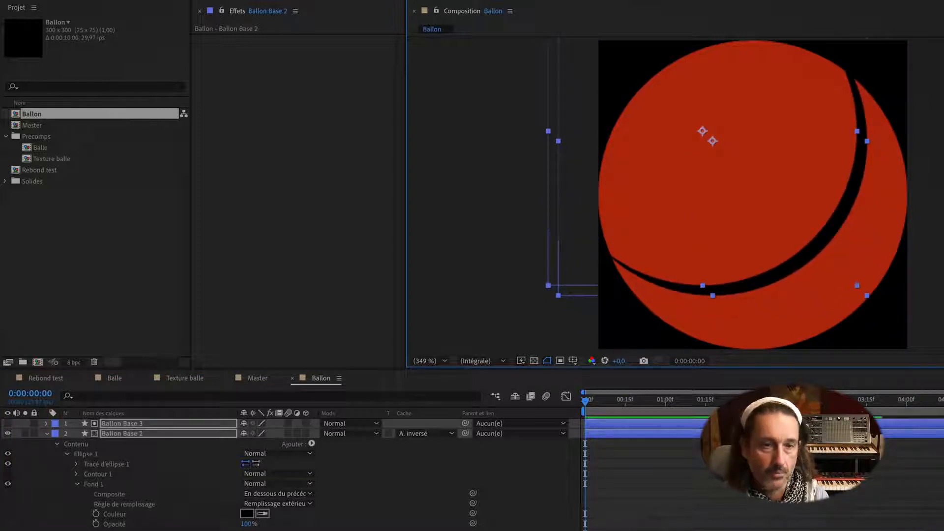
Step: Duplicate the Ballon Base 2 and Ballon Base 3 layers together
left_click(126, 505)
left_click(115, 424)
left_click(115, 436, "shift")
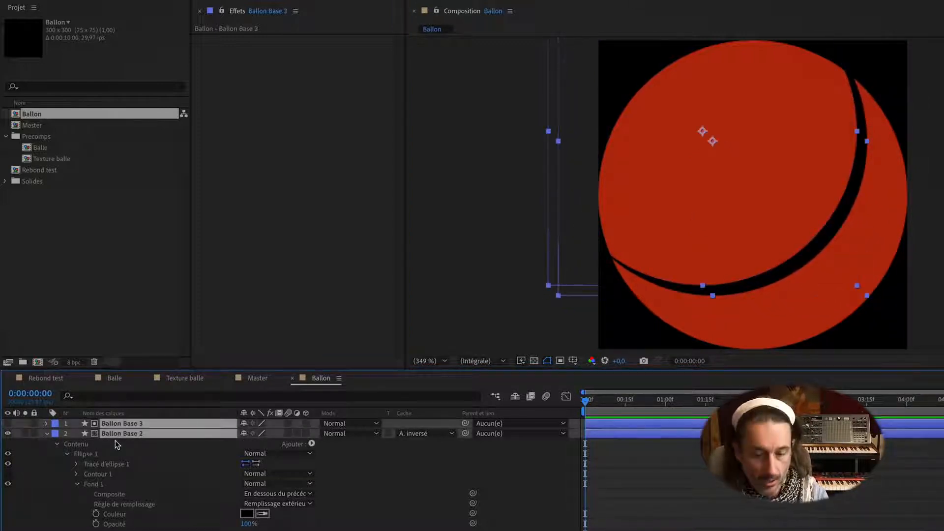
key("super+d")
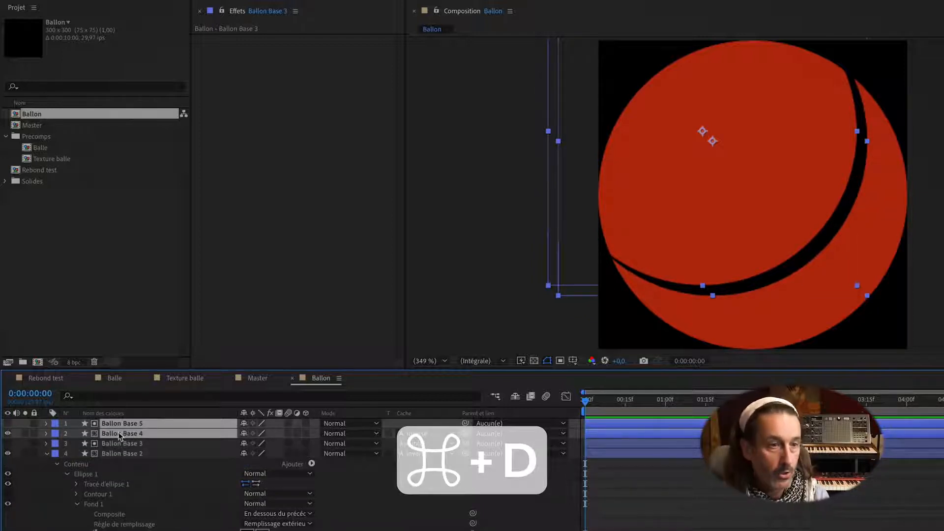
Step: Move Ballon Base 4 and Ballon Base 5 together up and slightly right to separate the second crescent from the first
left_click(116, 470)
left_click(134, 435)
left_click(136, 424, "shift")
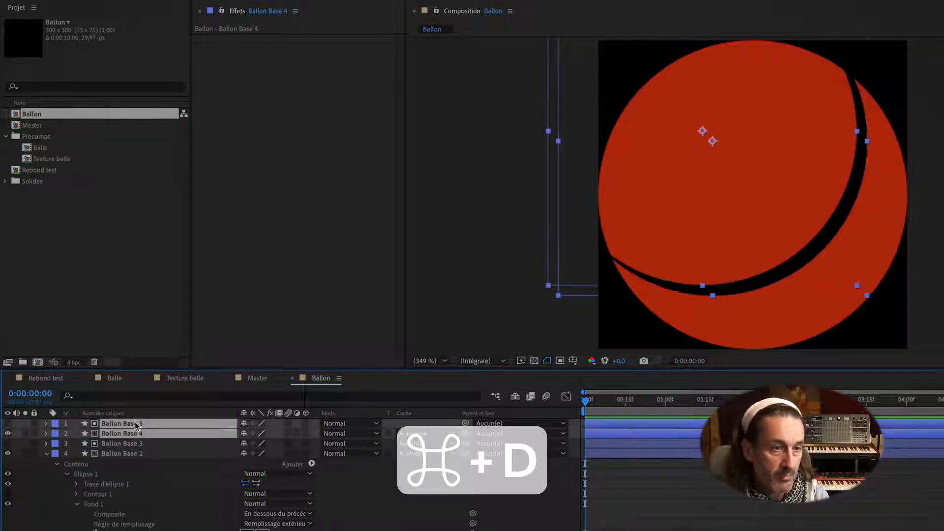
left_click_drag(803, 158, 818, 116)
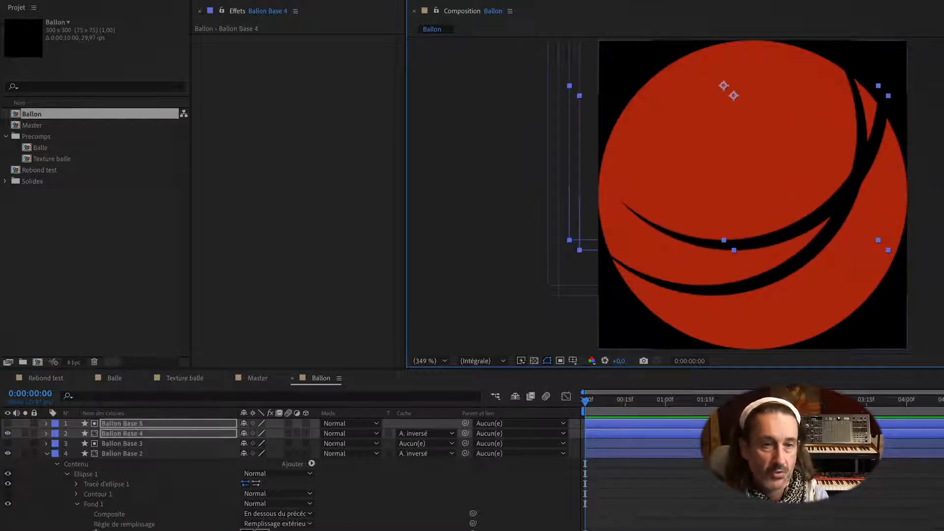
Step: Shift Ballon Base 5 slightly right and down to reshape its crescent, and move it with Ballon Base 4 down and right
left_click(157, 422)
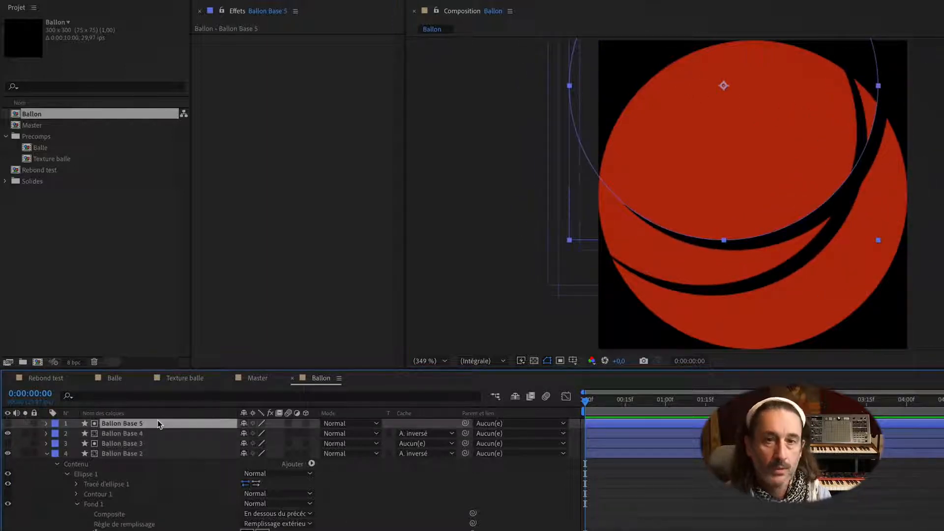
left_click_drag(656, 112, 674, 121)
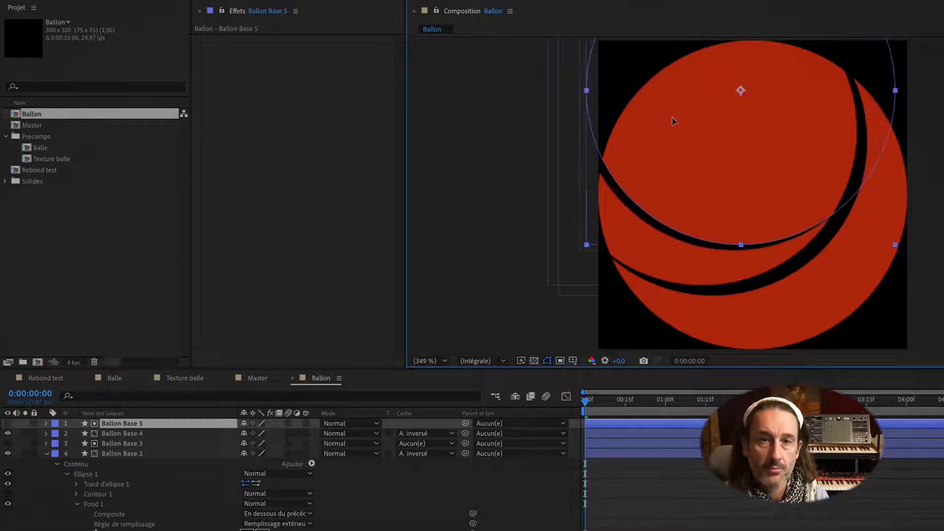
left_click(124, 433)
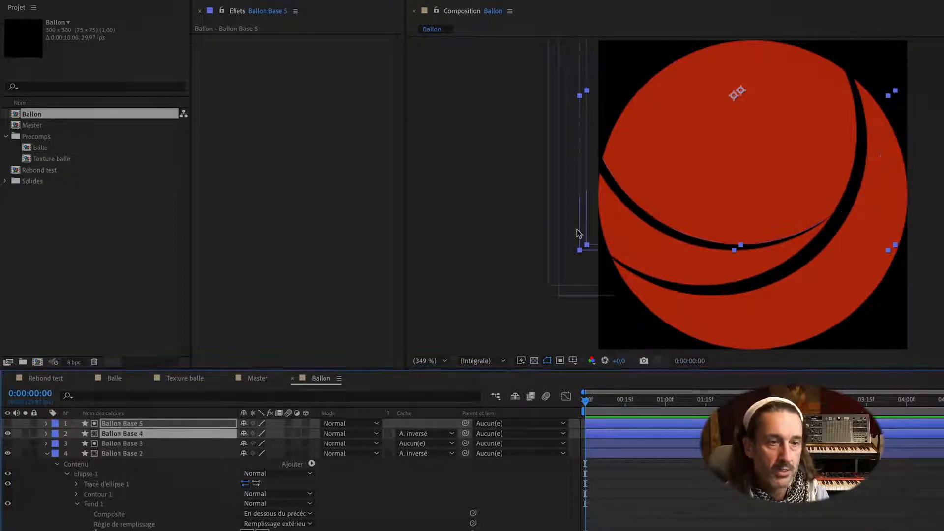
left_click_drag(704, 196, 762, 255)
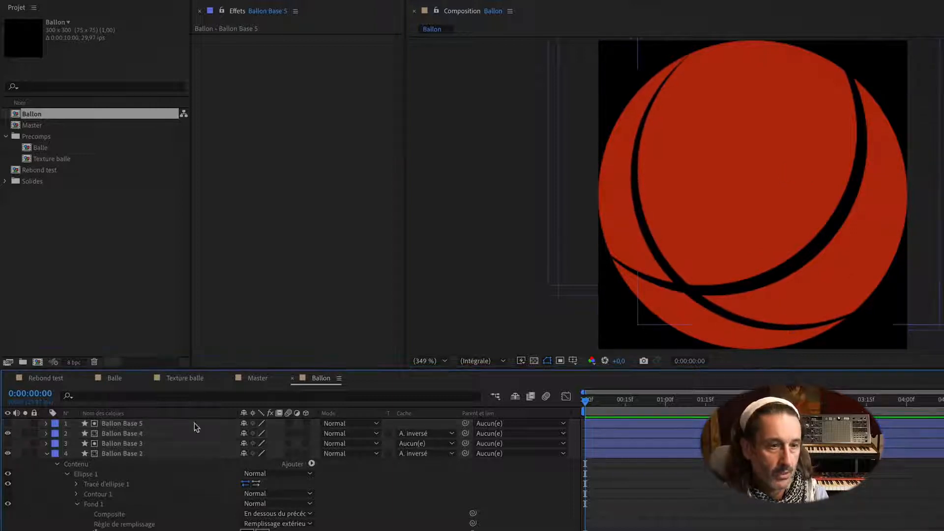
Step: Duplicate Ballon Base 4 and Ballon Base 5 and move the copies together up and slightly right for a third crescent
left_click(173, 424)
left_click(172, 435, "shift")
key("super+d")
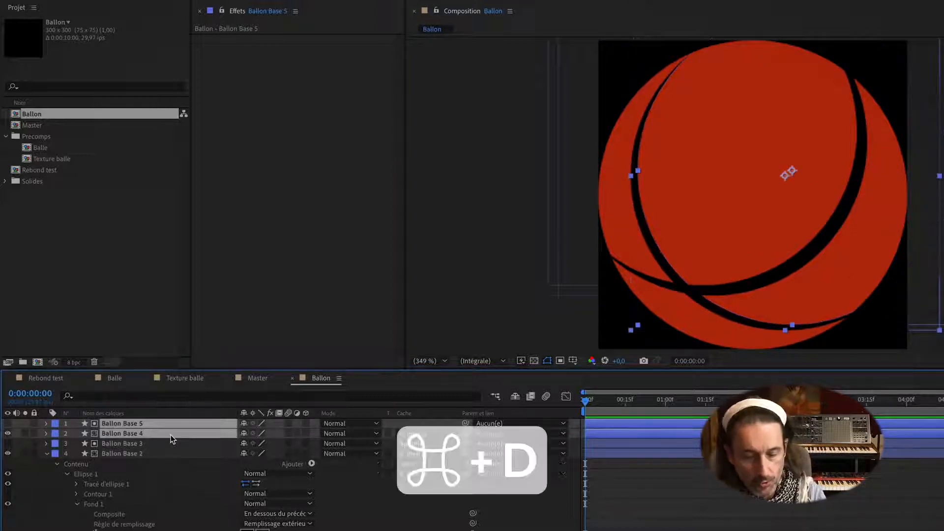
left_click_drag(750, 245, 770, 201)
left_click(463, 487)
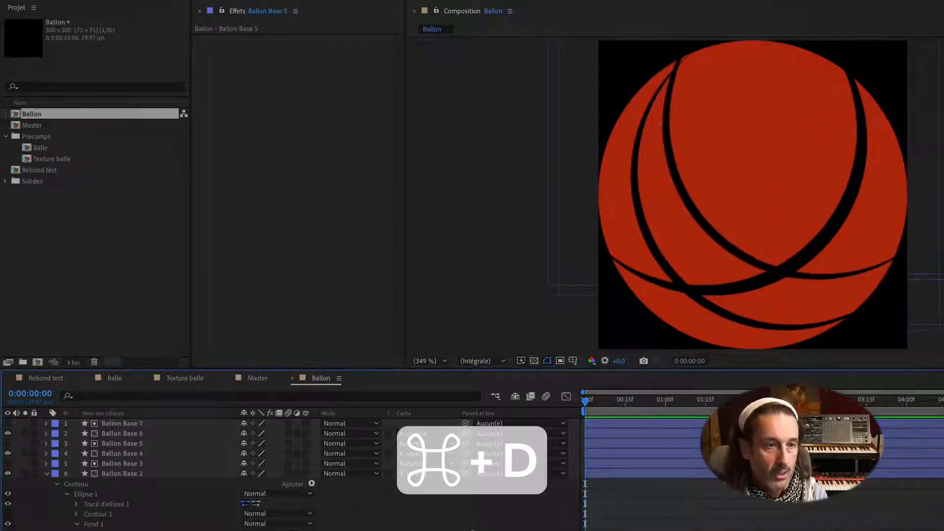
Step: Shift Ballon Base 7 slightly to reshape the third crescent, and move it with Ballon Base 6 up and left across the ball
left_click(137, 424)
left_click_drag(816, 152, 814, 157)
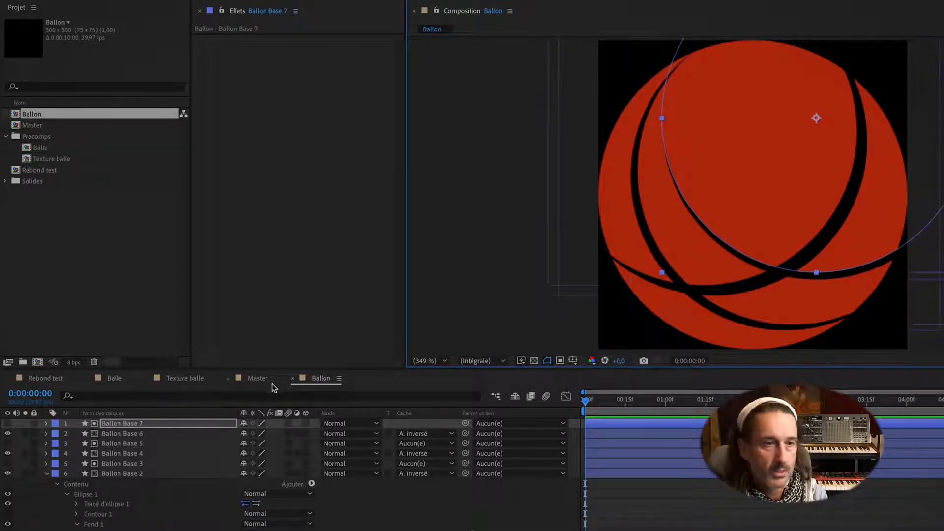
left_click(146, 435, "ctrl")
left_click_drag(815, 170, 764, 138)
Step: Duplicate Ballon Base 6 and Ballon Base 7 and move the copies together down and slightly left
left_click(149, 435)
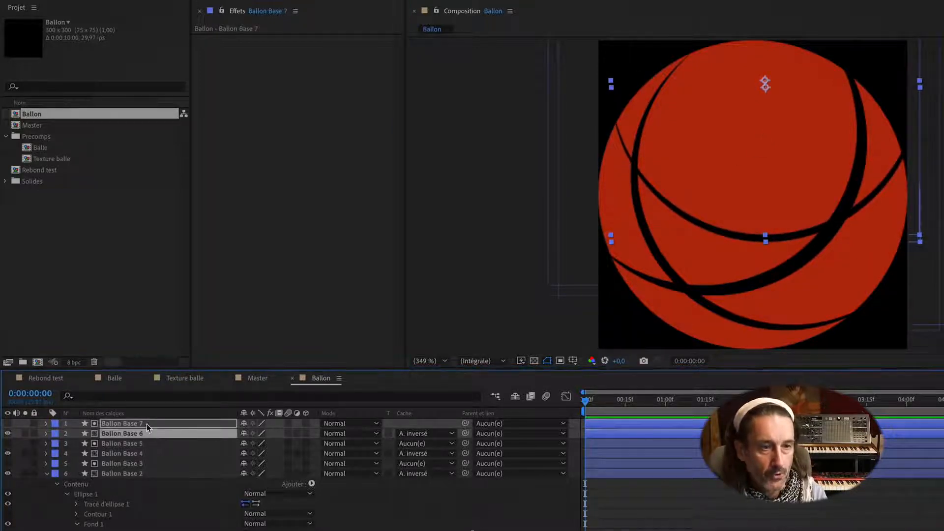
key("ctrl+d")
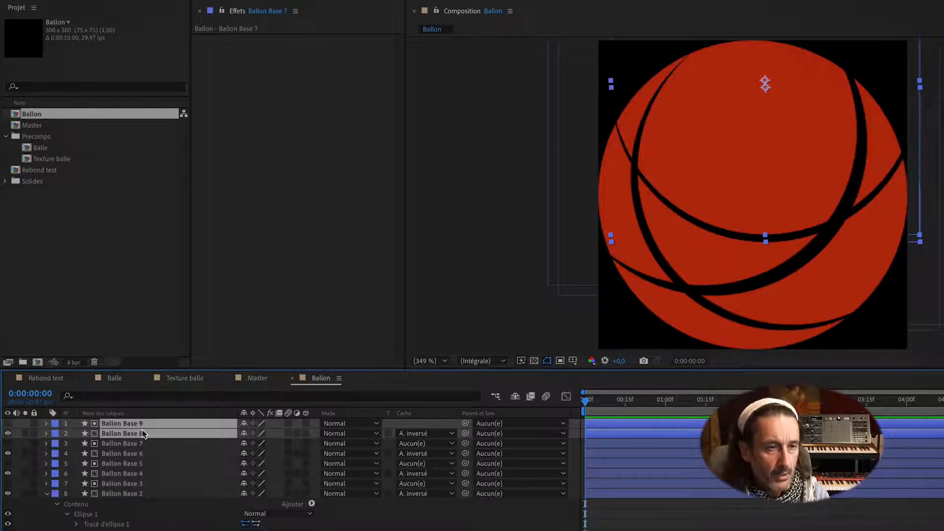
left_click_drag(736, 216, 703, 339)
left_click(189, 516)
Step: Shift Ballon Base 9 down to form an upper arc, and move it with Ballon Base 8 down and right across the ball
left_click(133, 424)
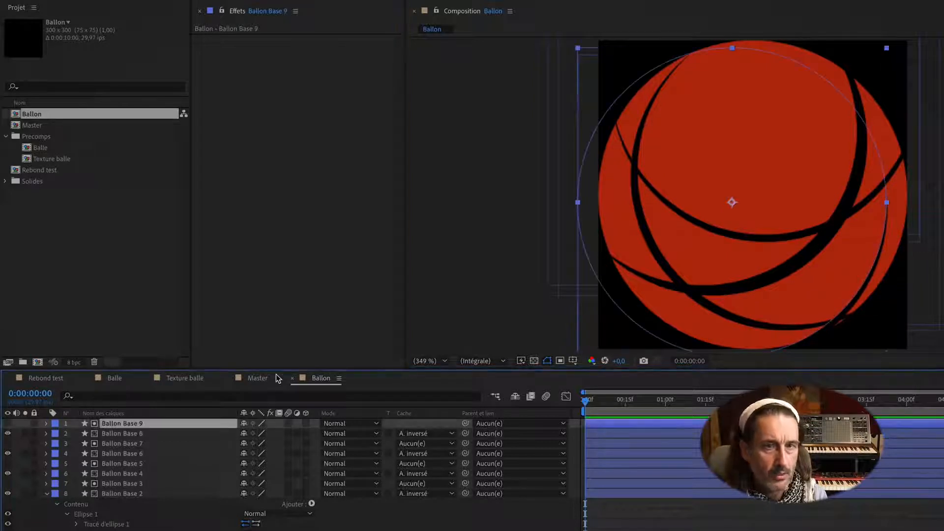
left_click_drag(751, 117, 754, 131)
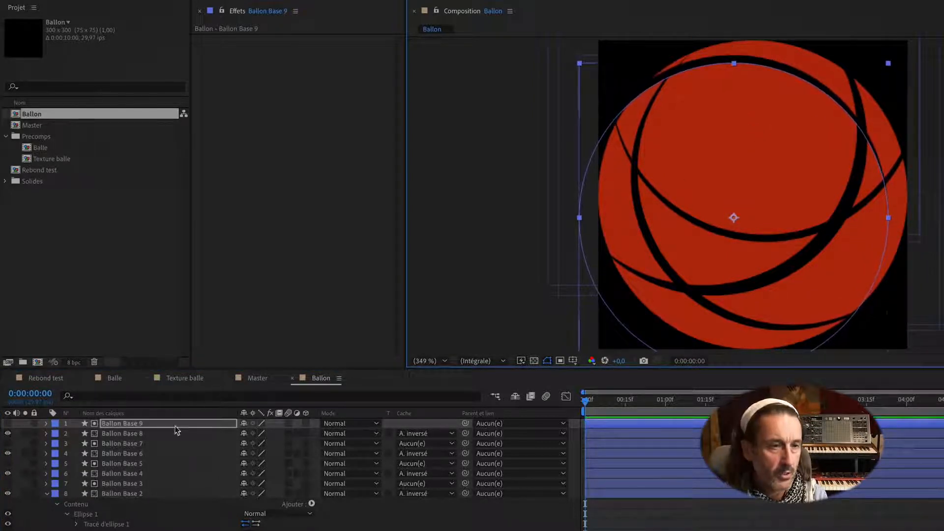
left_click(192, 431, "shift")
left_click_drag(764, 144, 790, 178)
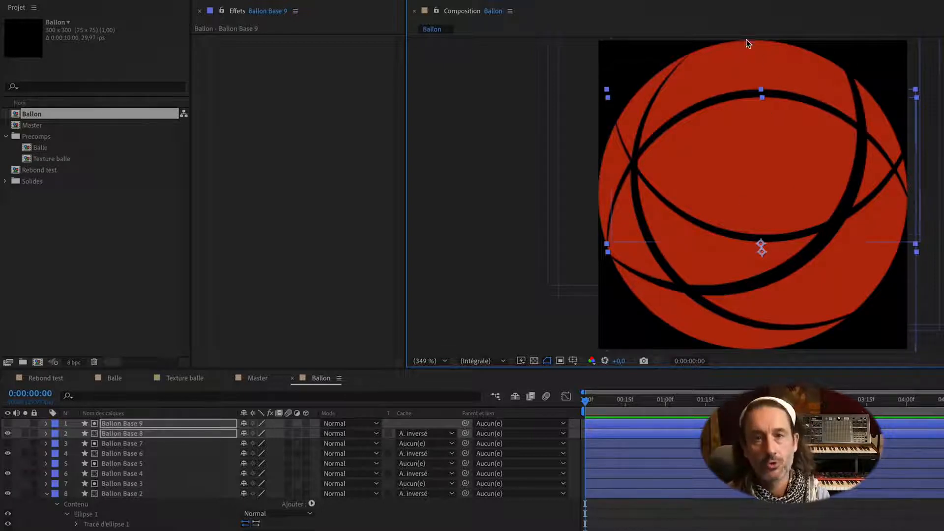
key("F2")
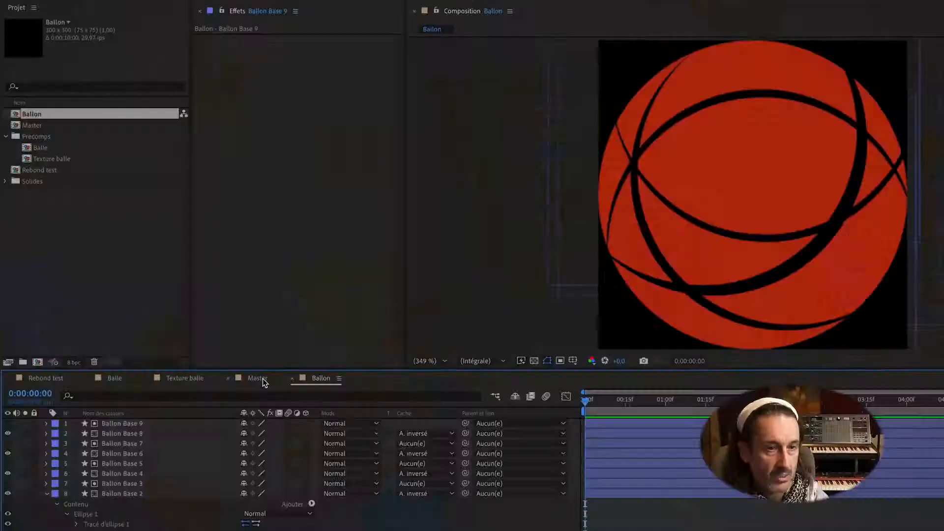
Step: Add the Ballon composition to Master and show the transparency grid to examine the markings around the ball's edge
left_click(262, 379)
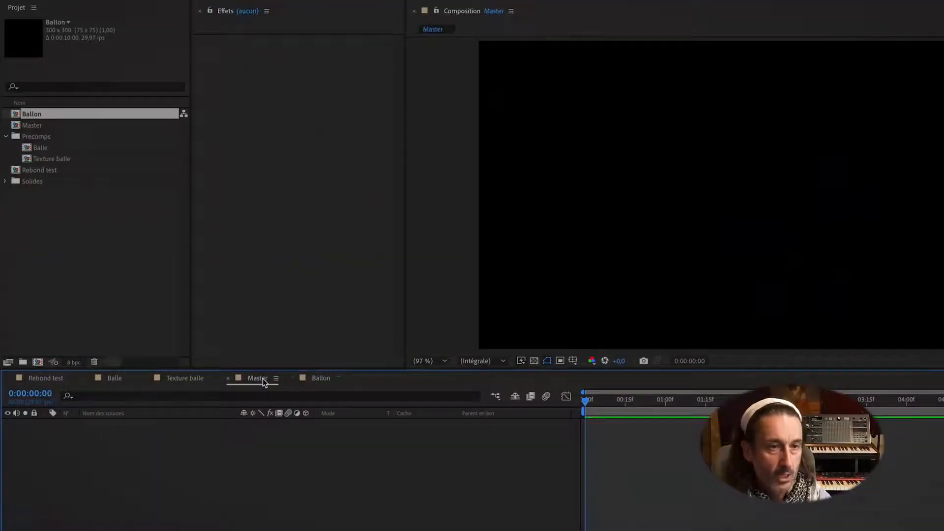
left_click_drag(23, 120, 25, 448)
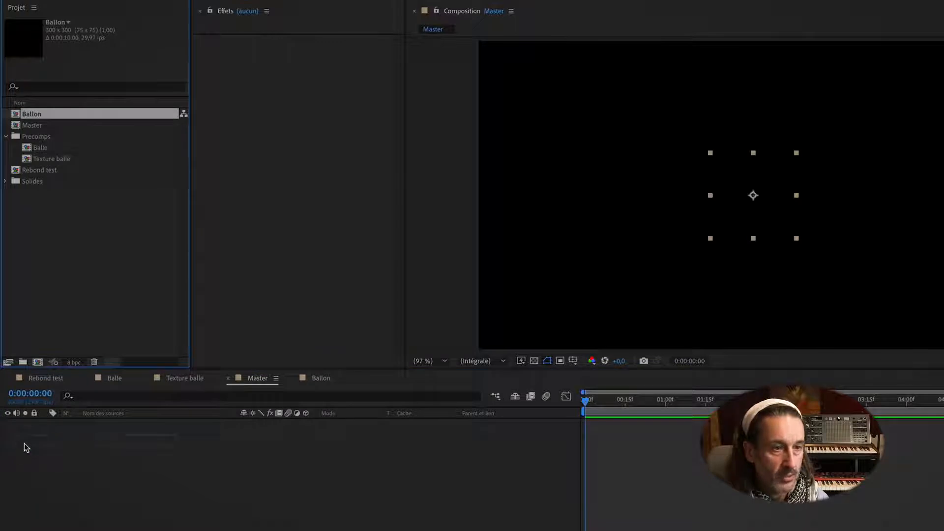
left_click(532, 361)
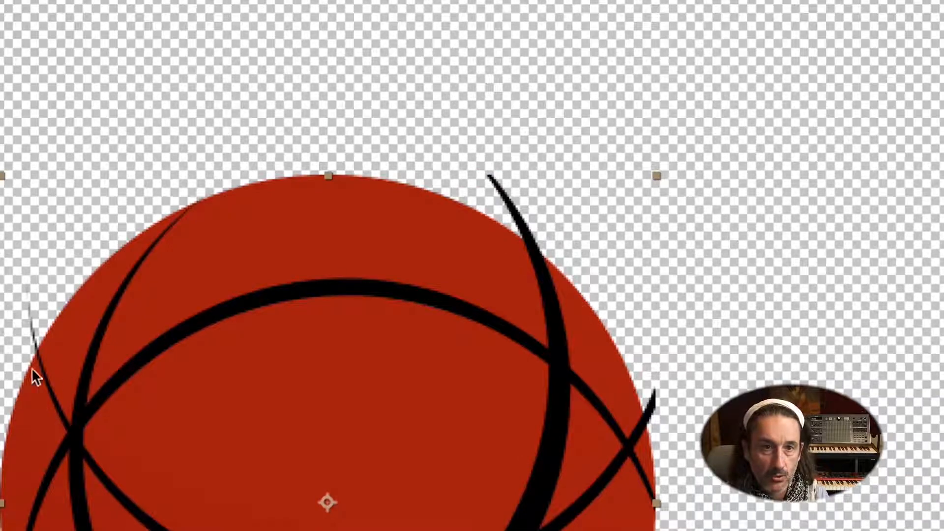
scroll(795, 393, "down", 2)
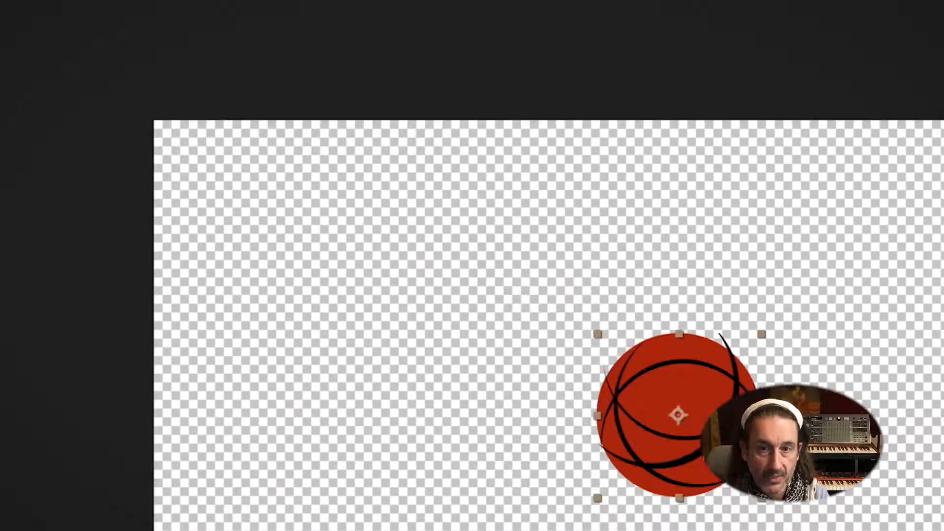
left_click_drag(807, 420, 713, 241)
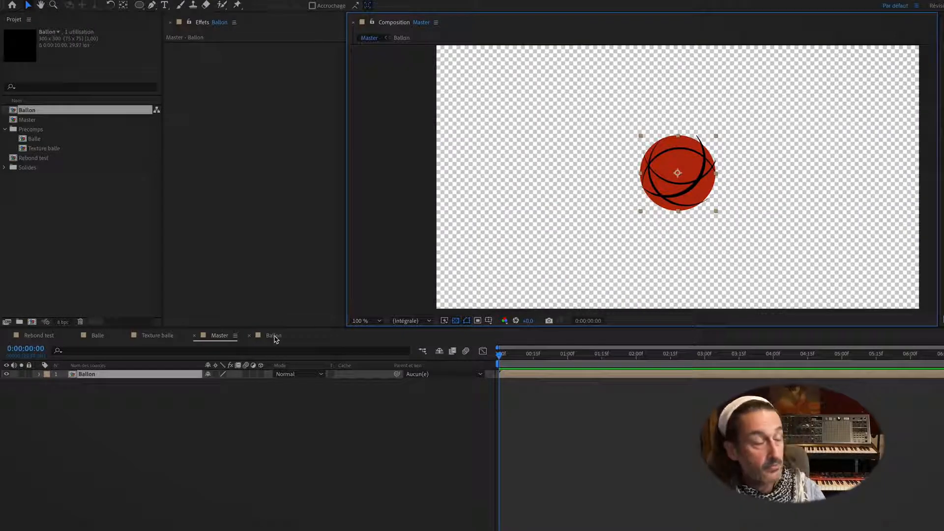
Step: Precompose layers Ballon Base 2 through Ballon Base 9 of the Ballon composition as Raynures and show its transparency grid
left_click(273, 336)
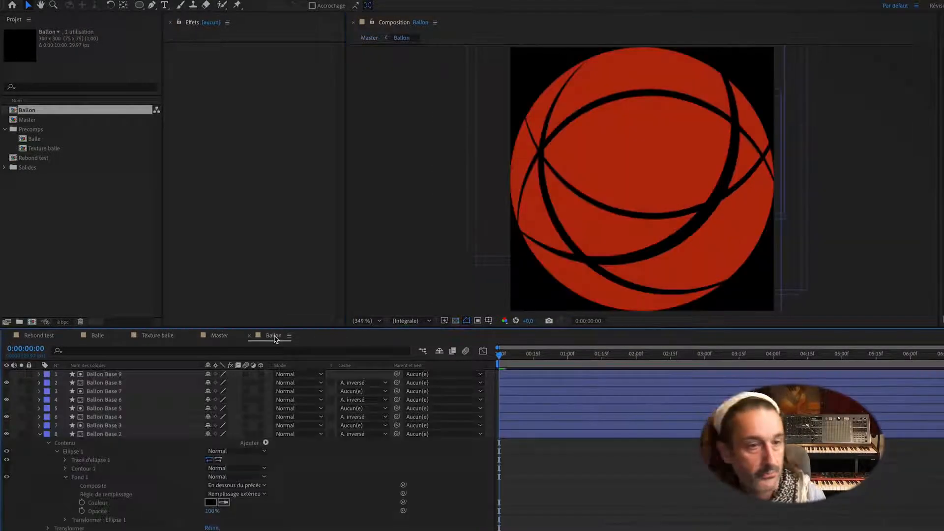
left_click(117, 435)
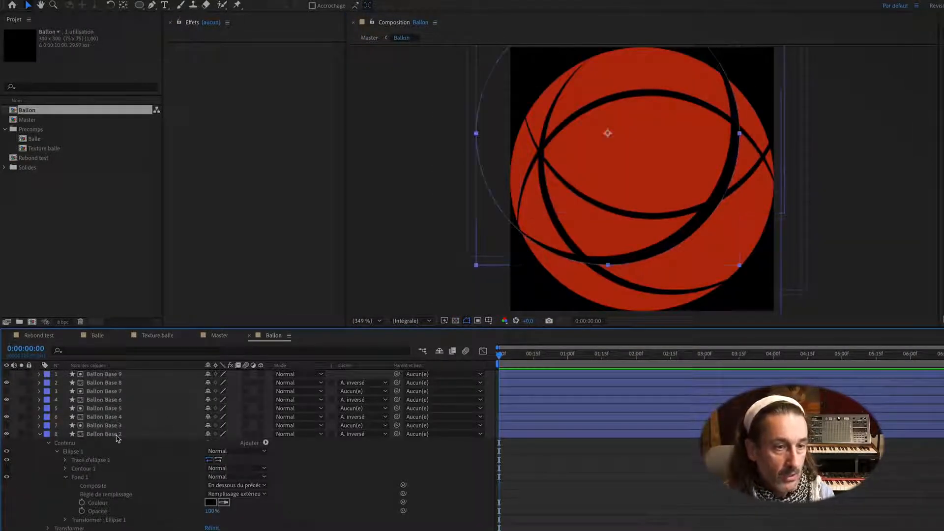
left_click(128, 375, "shift")
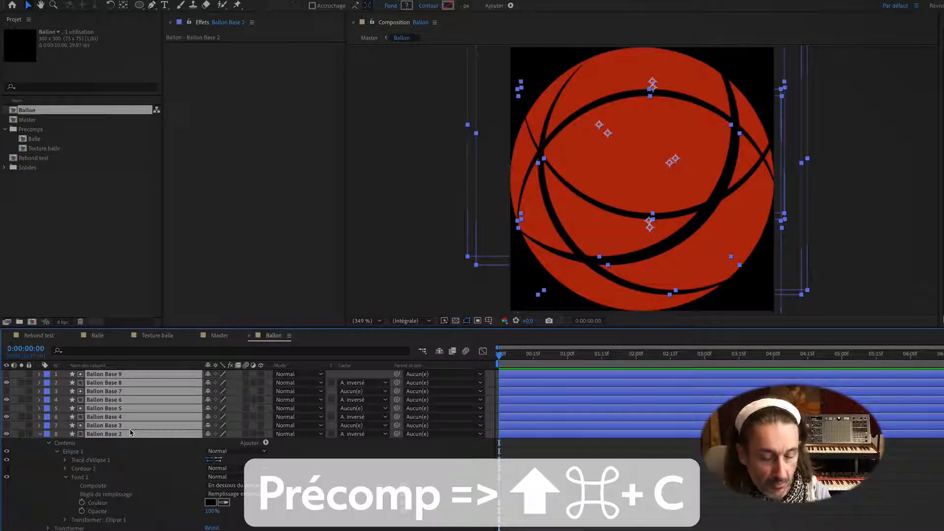
key("shift+super+c")
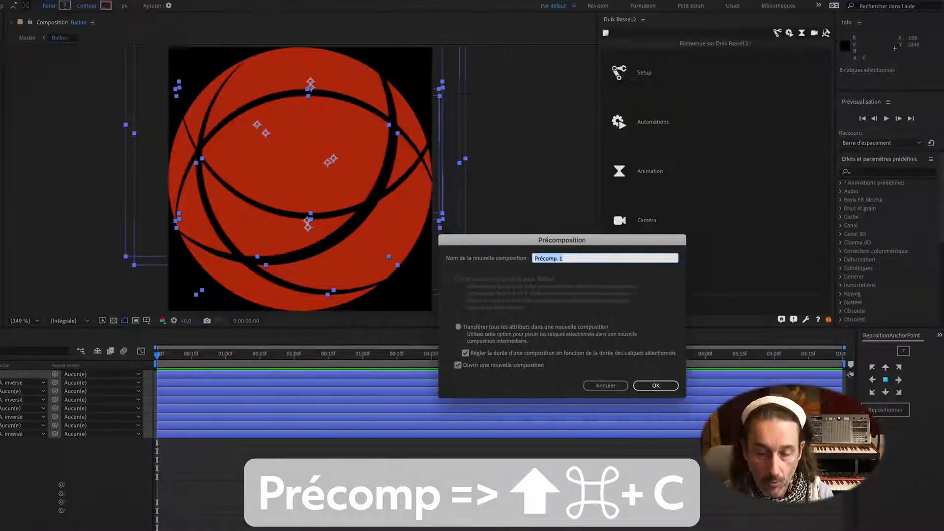
type("Raynures")
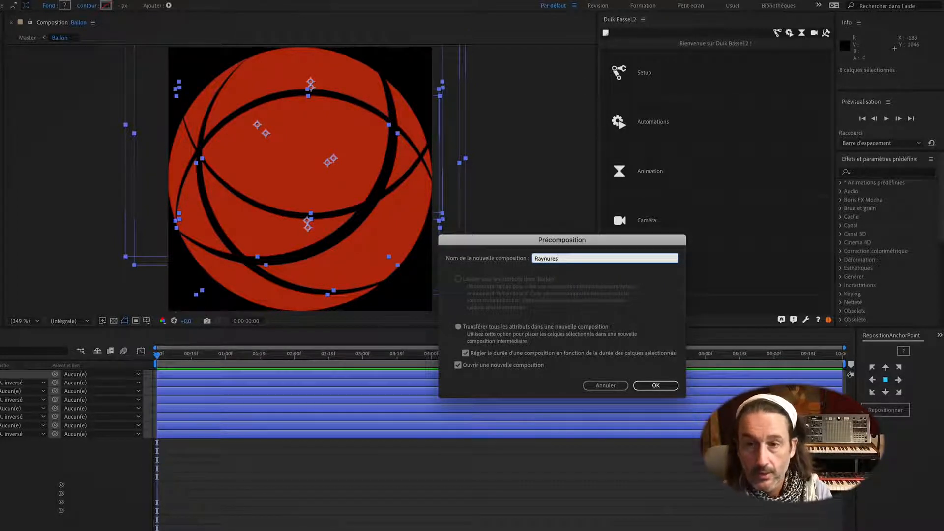
key("Return")
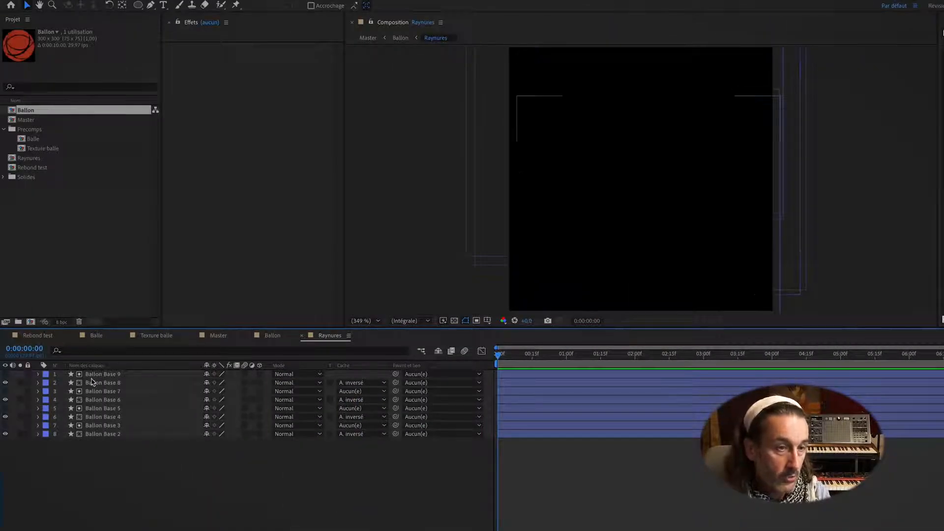
left_click(454, 321)
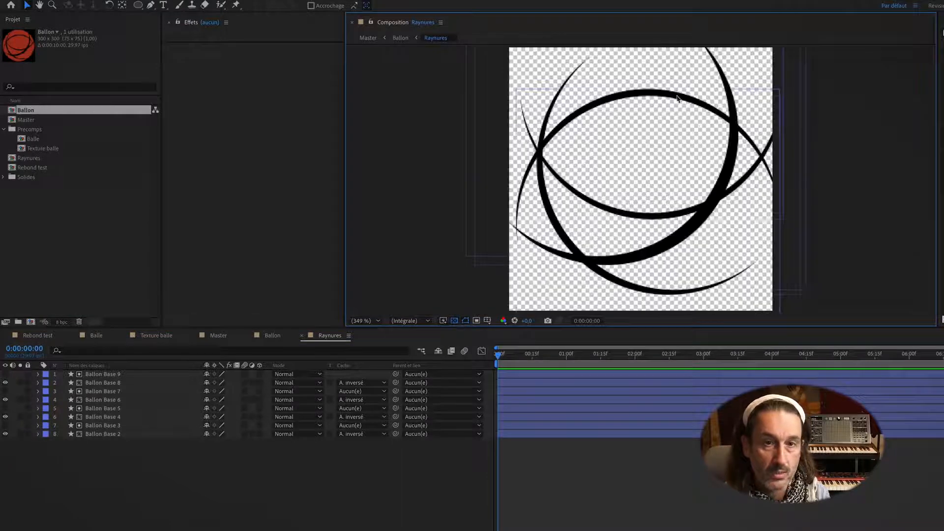
Step: Duplicate the Ballon Base layer in the Ballon composition and place the copy above Raynures
left_click(272, 336)
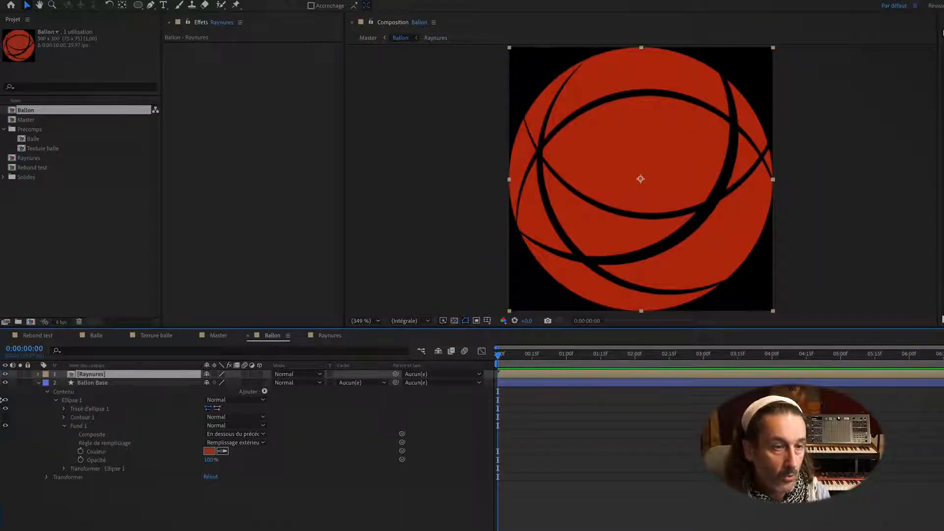
left_click(97, 386)
key("super+d")
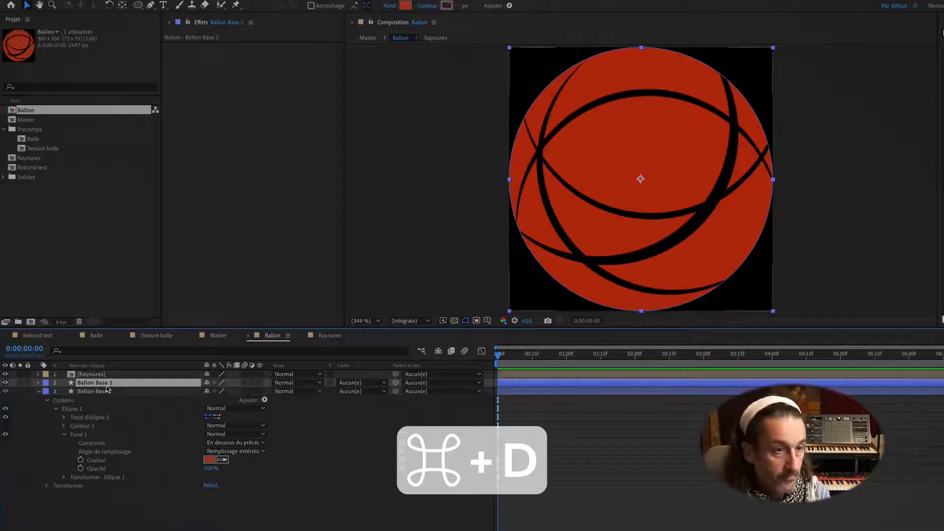
left_click_drag(101, 385, 100, 377)
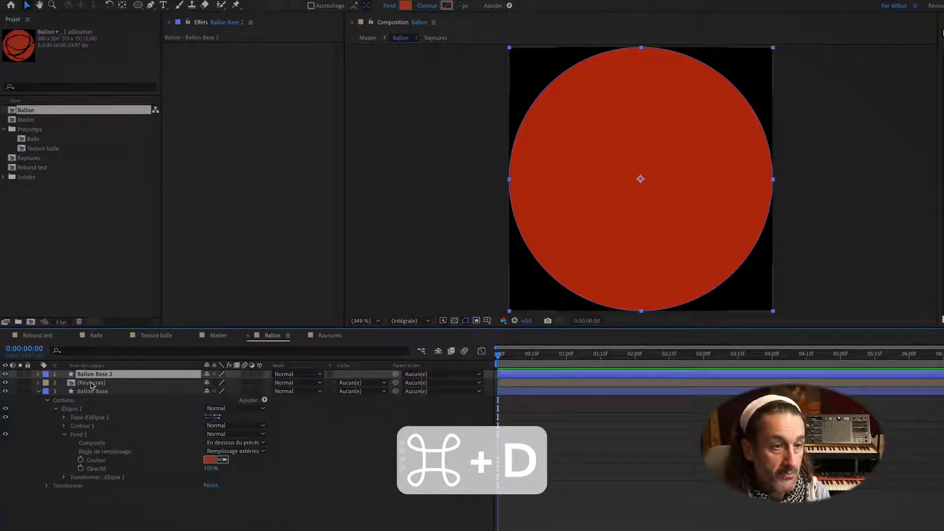
Step: Mask the Raynures layer with the ball outline by setting its track matte to Alpha Ballon Base 2
left_click(93, 384)
left_click(382, 383)
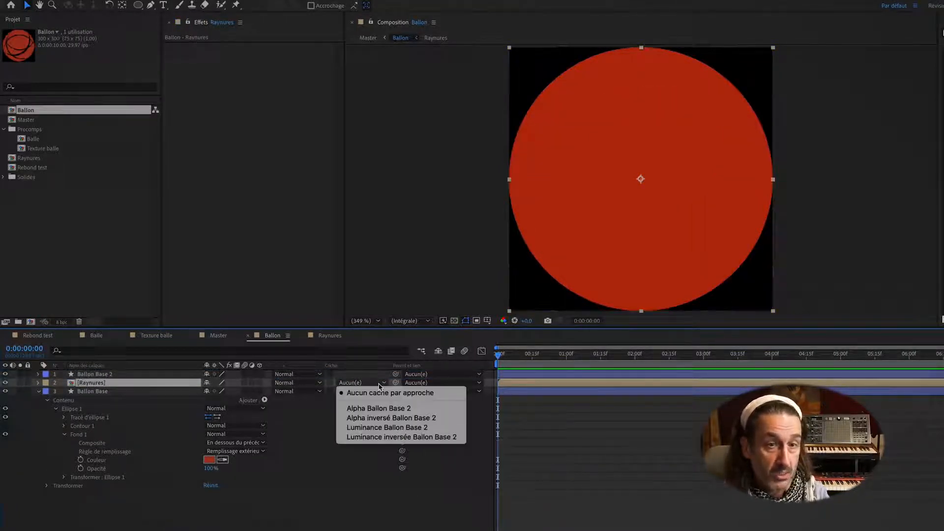
left_click(83, 374)
left_click(85, 375)
left_click(86, 383)
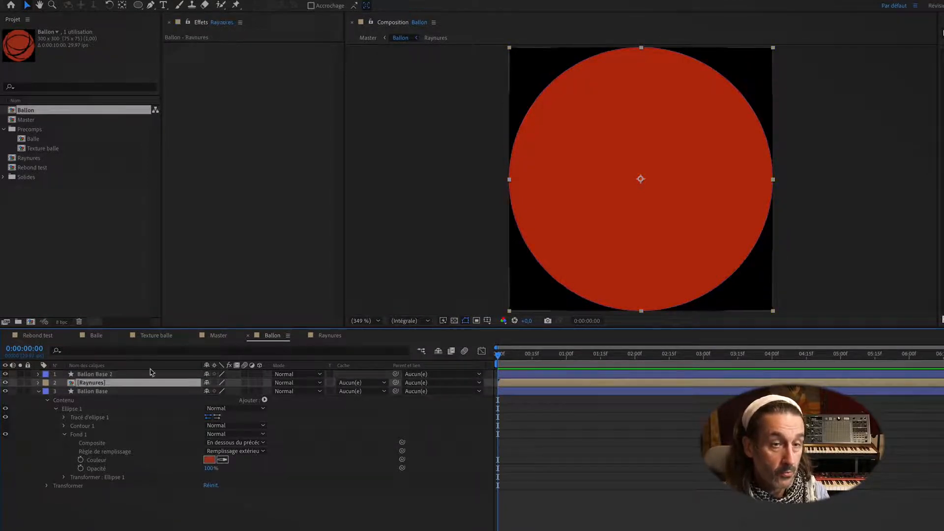
left_click(97, 375)
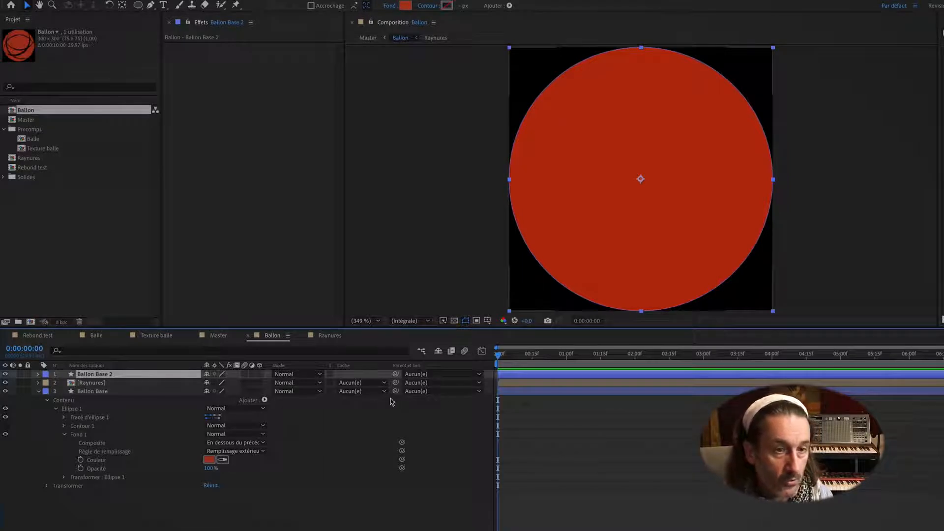
left_click(385, 383)
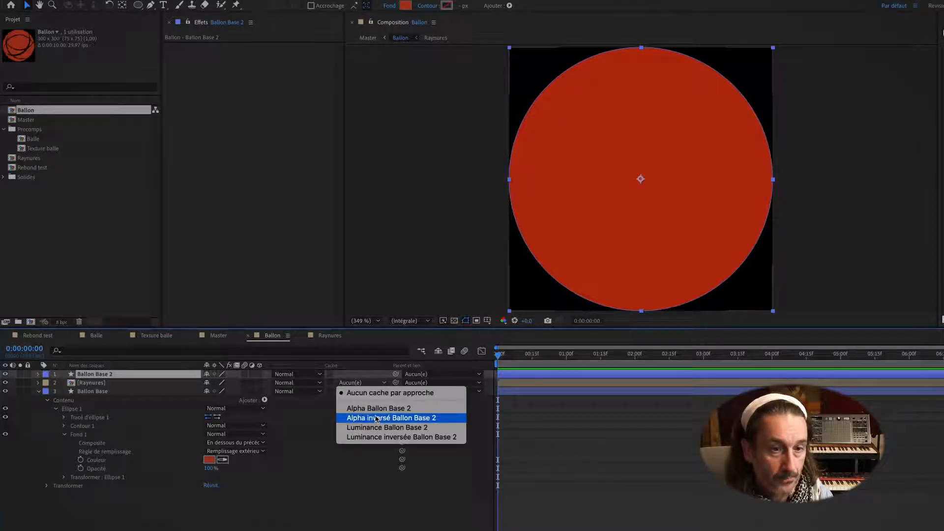
left_click(377, 409)
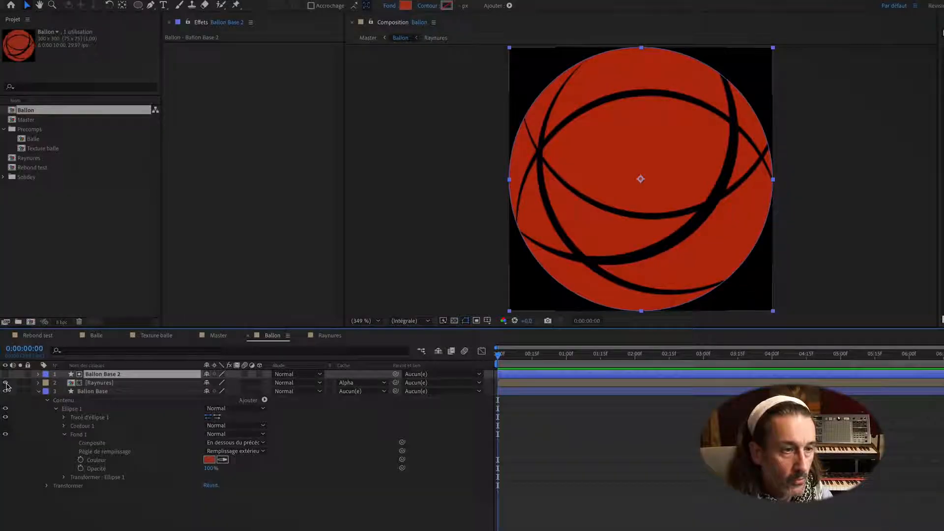
left_click(5, 383)
left_click(6, 383)
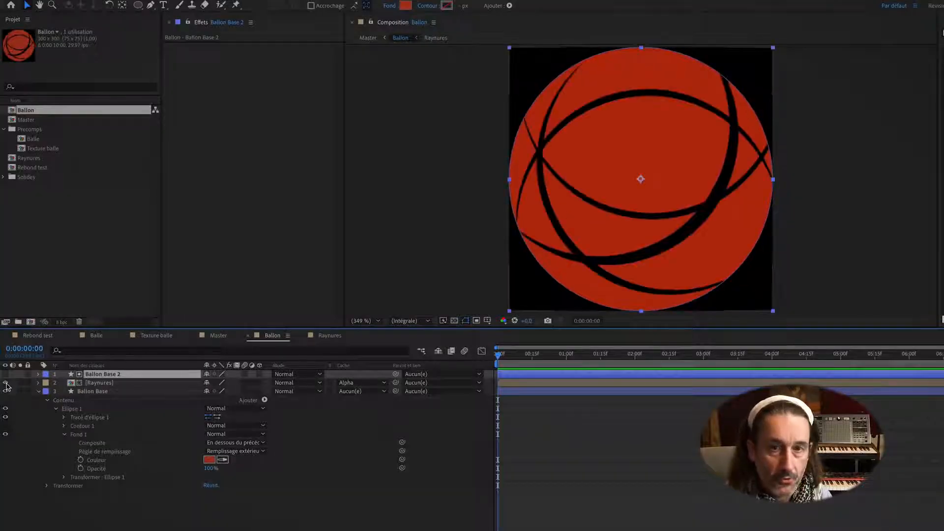
Step: In the Master composition, create a green solid named Sol and place it below the Ballon layer
left_click(213, 337)
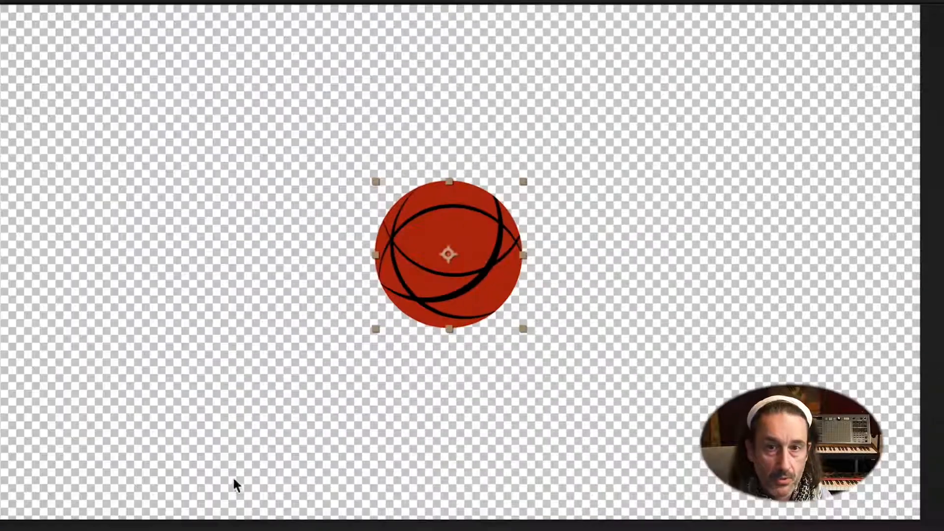
left_click(807, 149)
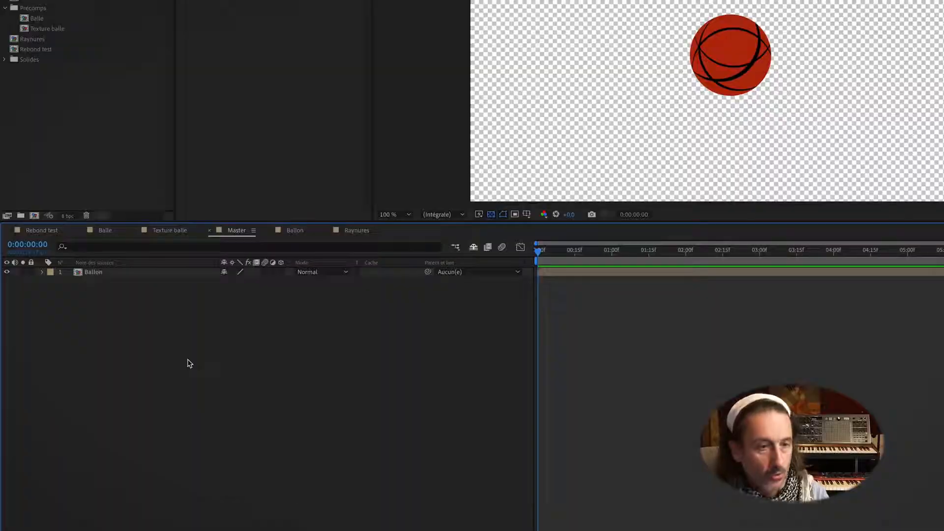
right_click(189, 362)
mouse_move(345, 368)
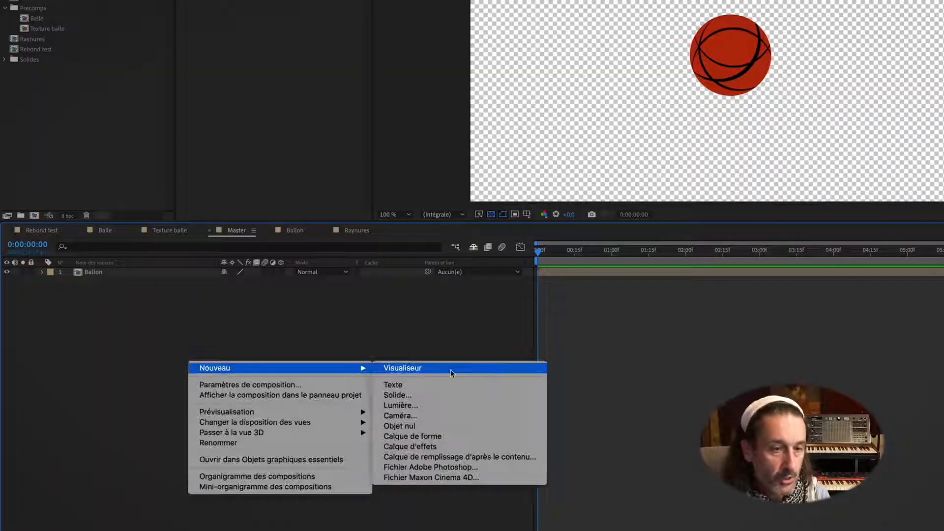
left_click(438, 396)
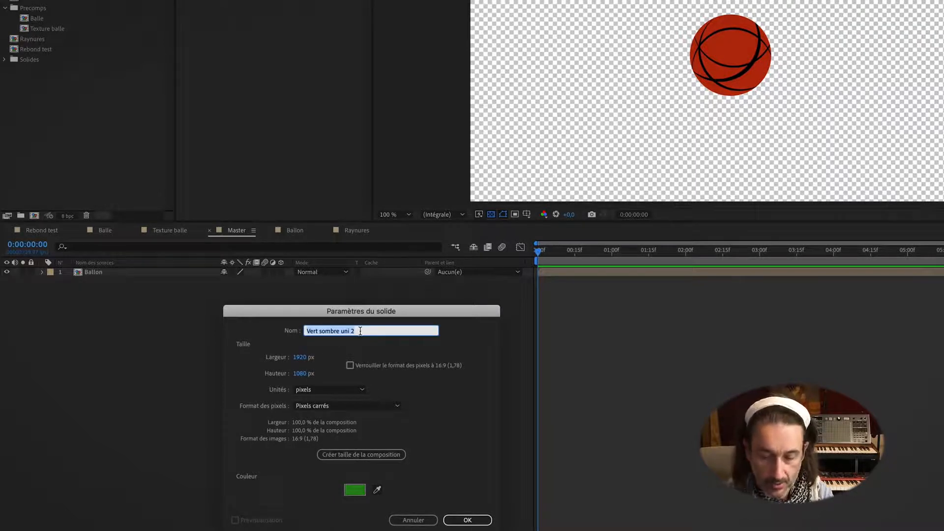
type("Sol")
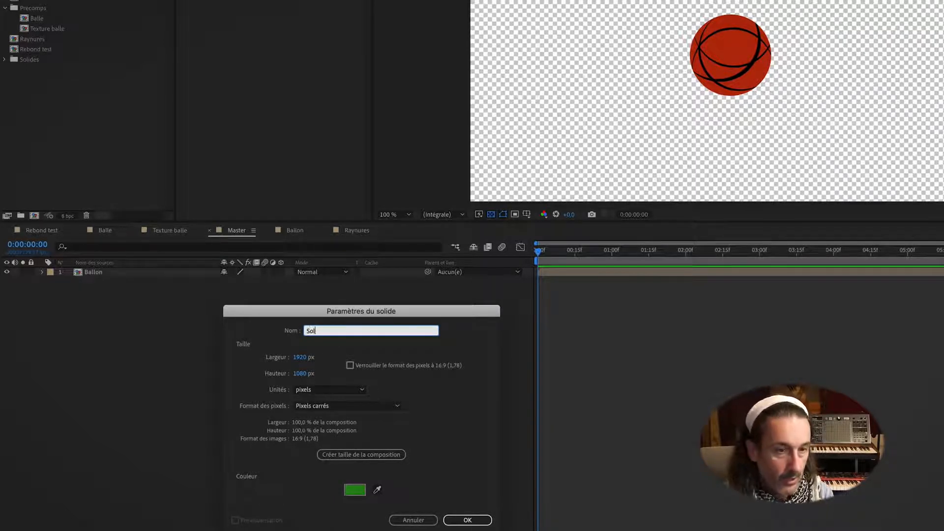
left_click(467, 520)
left_click_drag(105, 274, 110, 291)
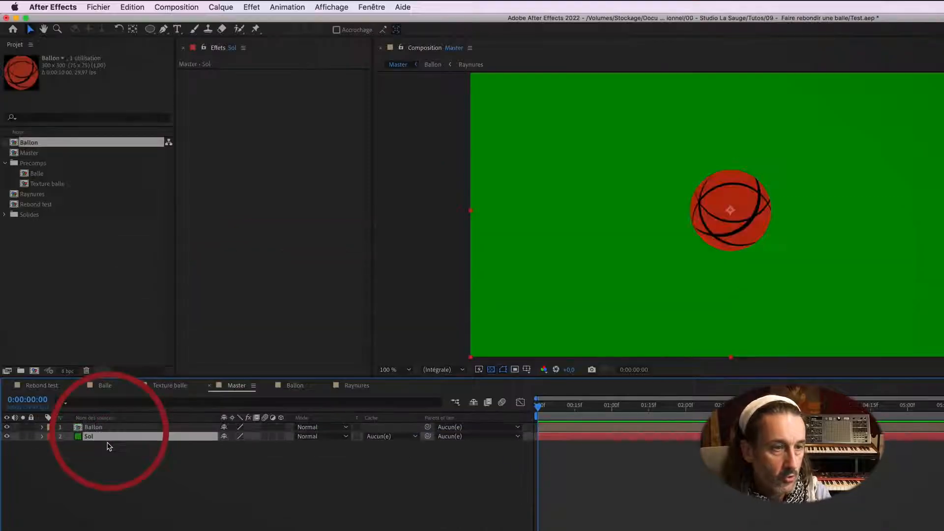
Step: Move the Sol solid straight down until its upper edge lies just beneath the ball, covering the lower part of the frame
scroll(837, 82, "down", 2)
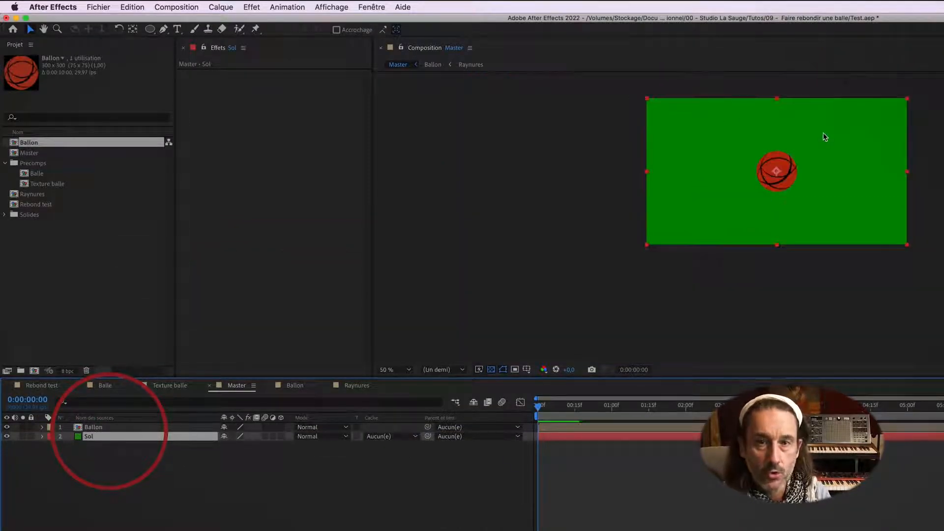
left_click_drag(837, 139, 835, 225)
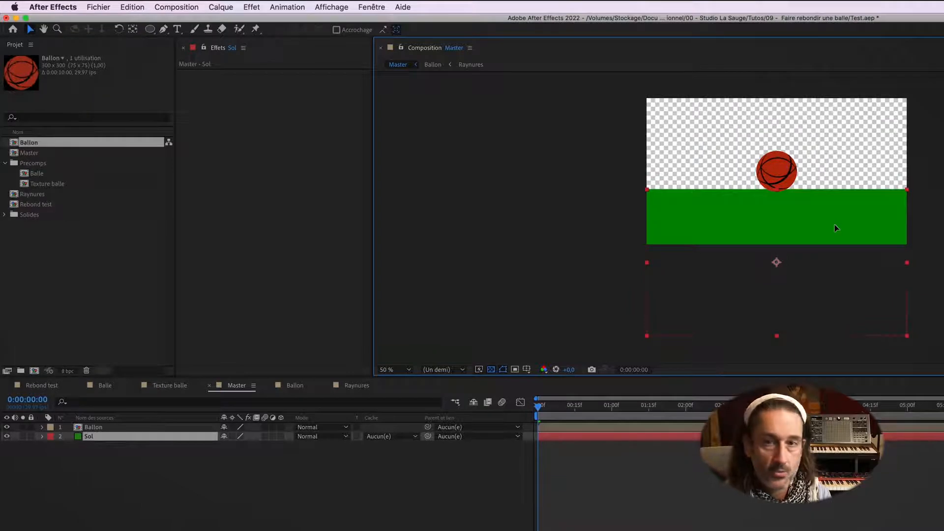
key("Return")
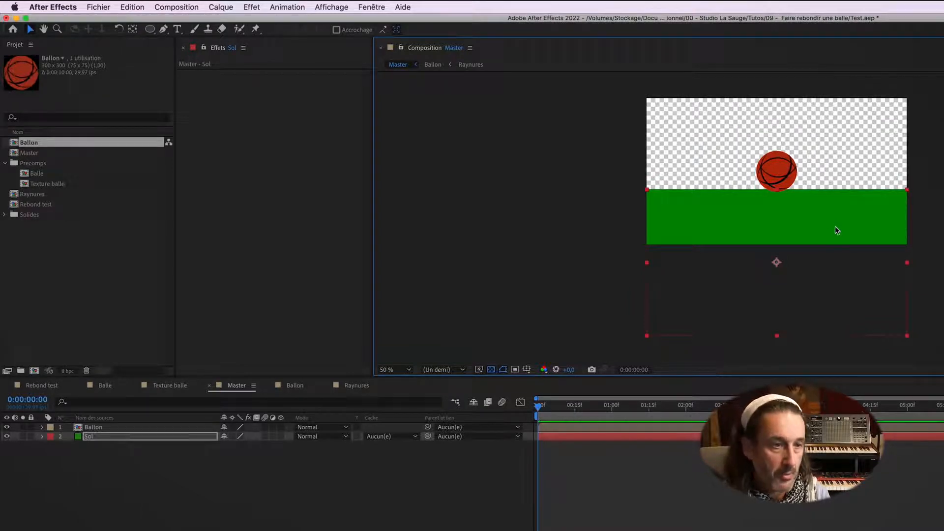
left_click(797, 467)
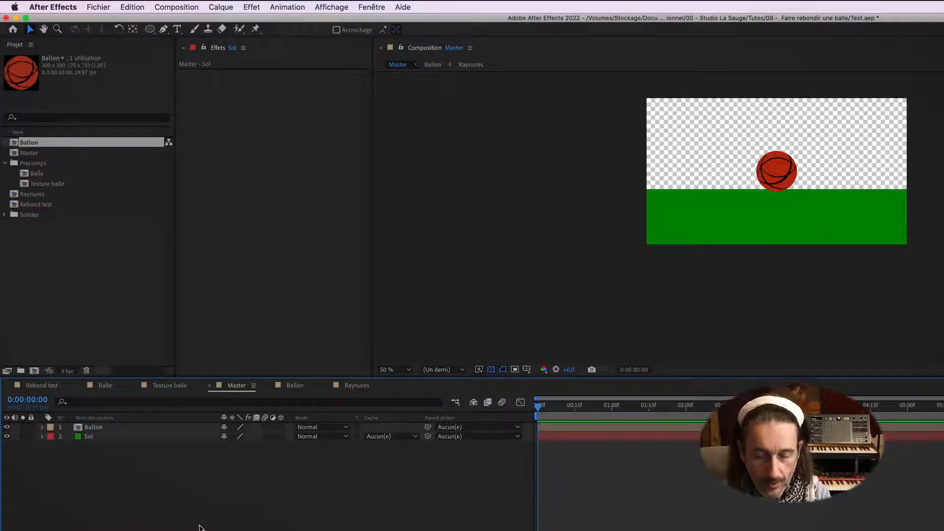
Step: Start a second solid in Master at 1920 × 1080 px and give it the sky-blue color 40B9D8
key("super+y")
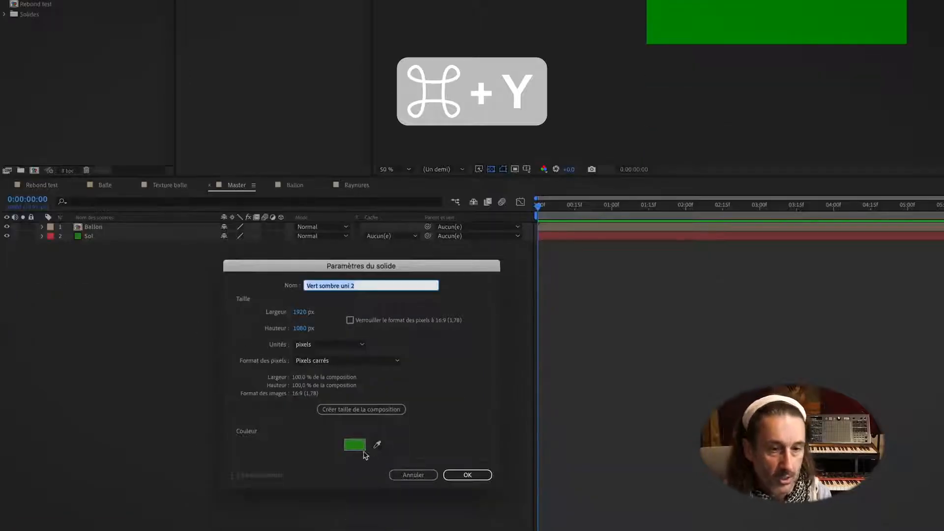
left_click(351, 446)
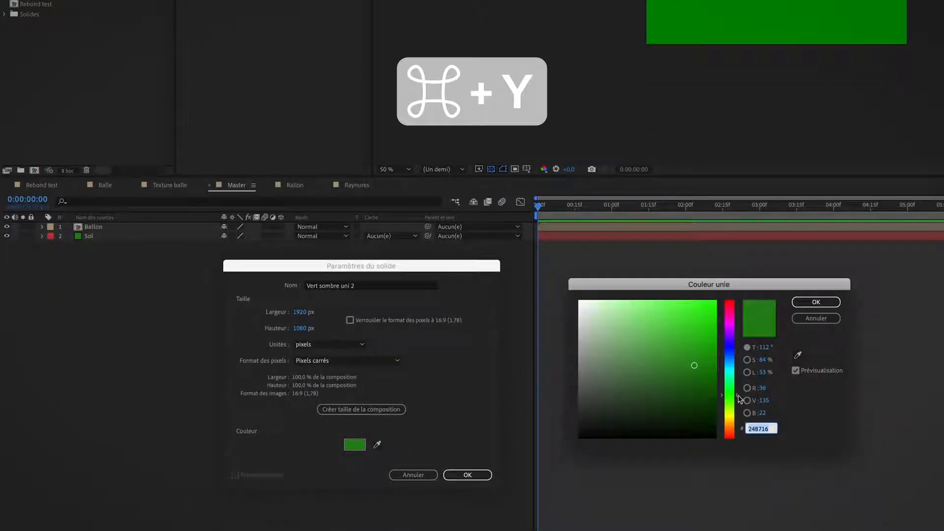
left_click_drag(740, 398, 737, 368)
left_click_drag(679, 362, 681, 320)
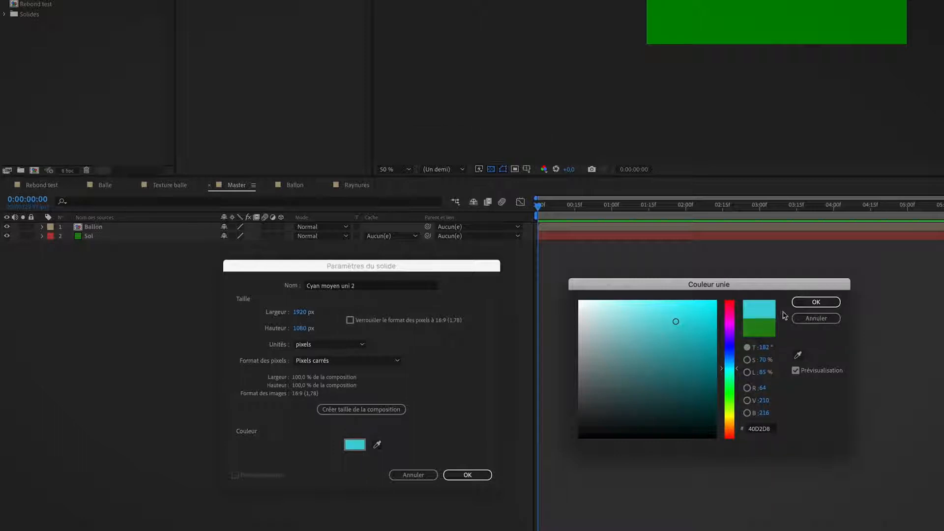
left_click(730, 310)
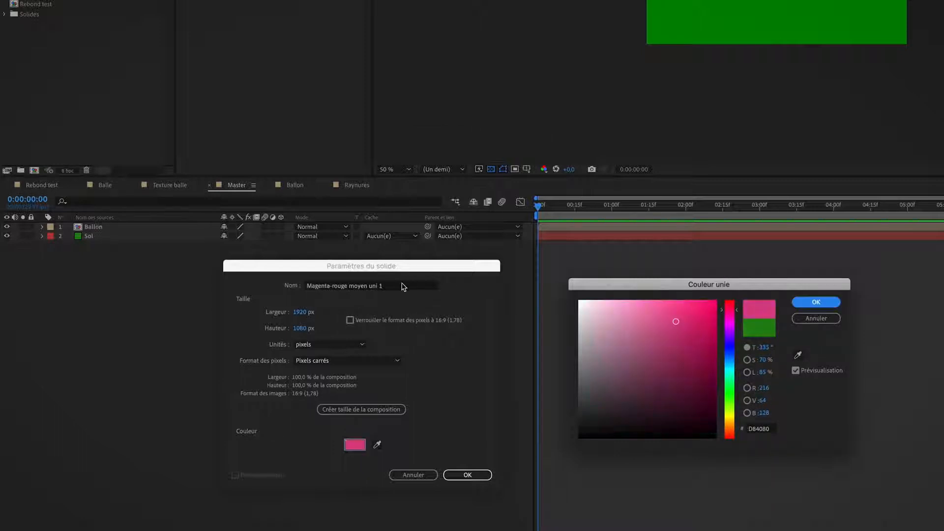
left_click_drag(738, 313, 735, 366)
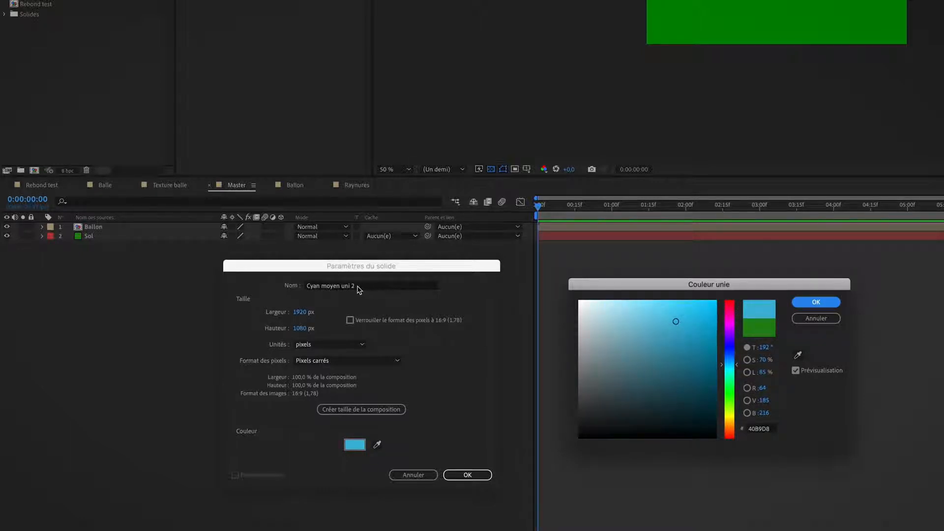
left_click(816, 302)
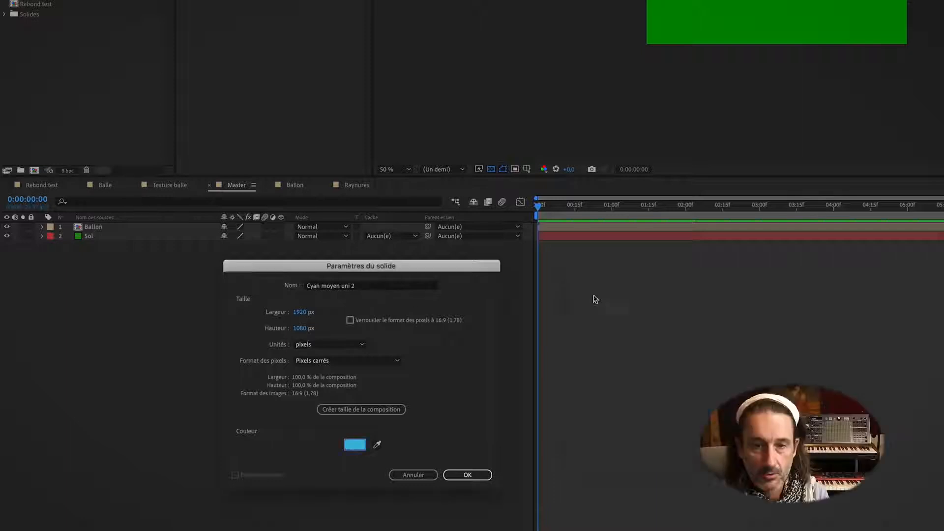
Step: Name the blue solid Ciel, create it, and place it beneath the Sol layer as the background
type("Ciel")
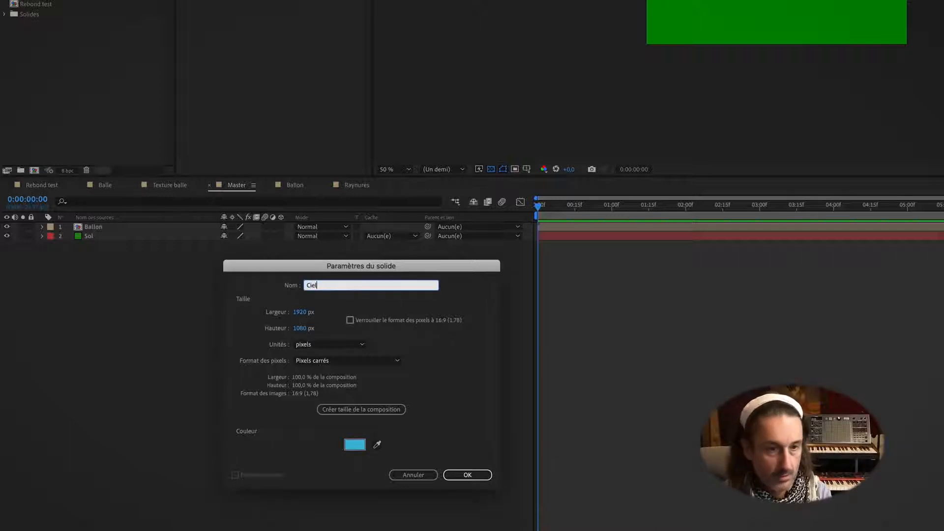
key("Return")
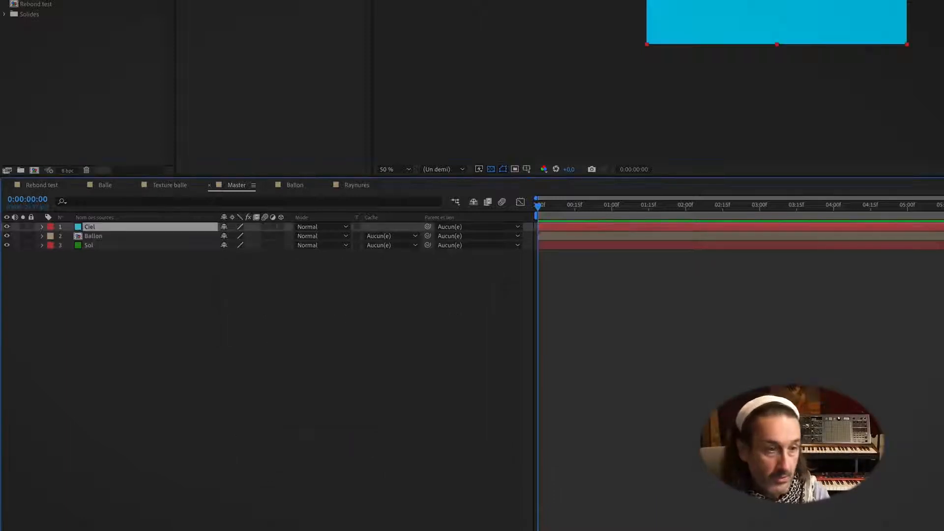
left_click_drag(95, 404, 87, 433)
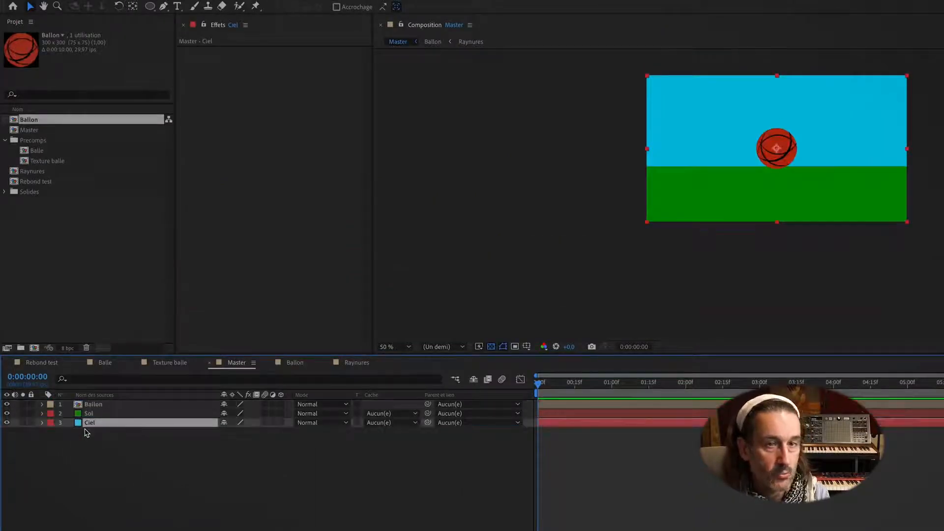
left_click(128, 512)
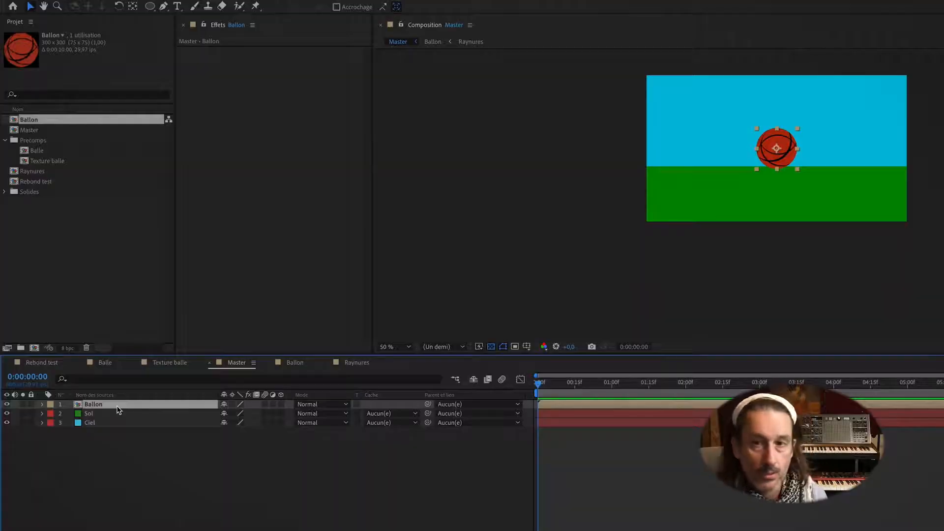
Step: Scale the Ballon layer in Master down to 56%
key("s")
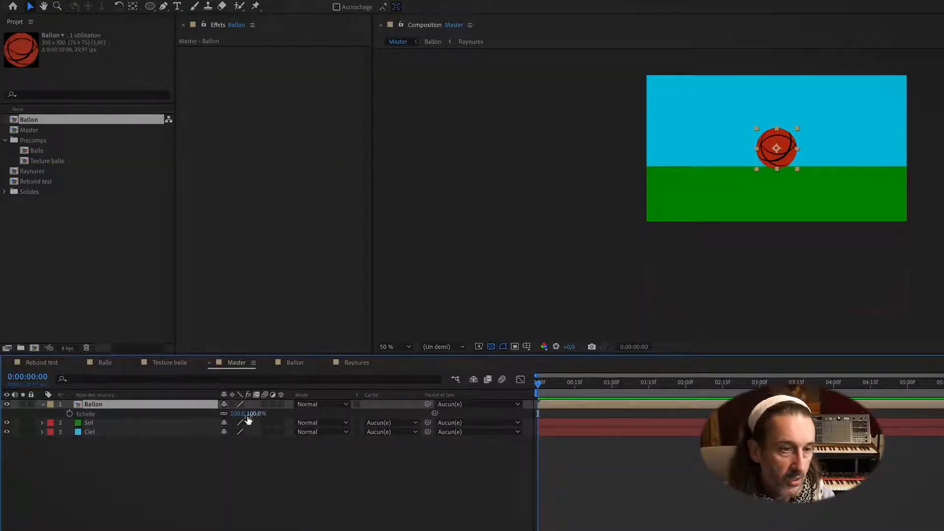
left_click_drag(246, 414, 218, 417)
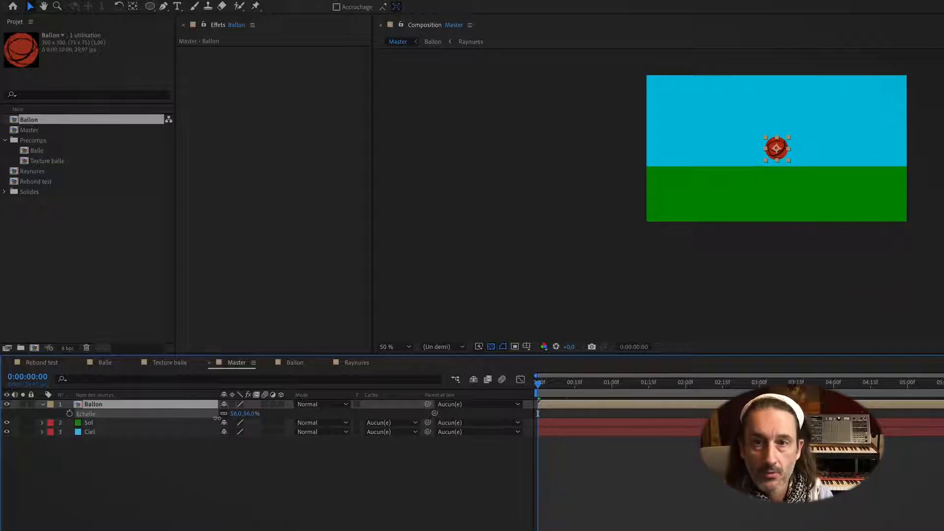
left_click(252, 481)
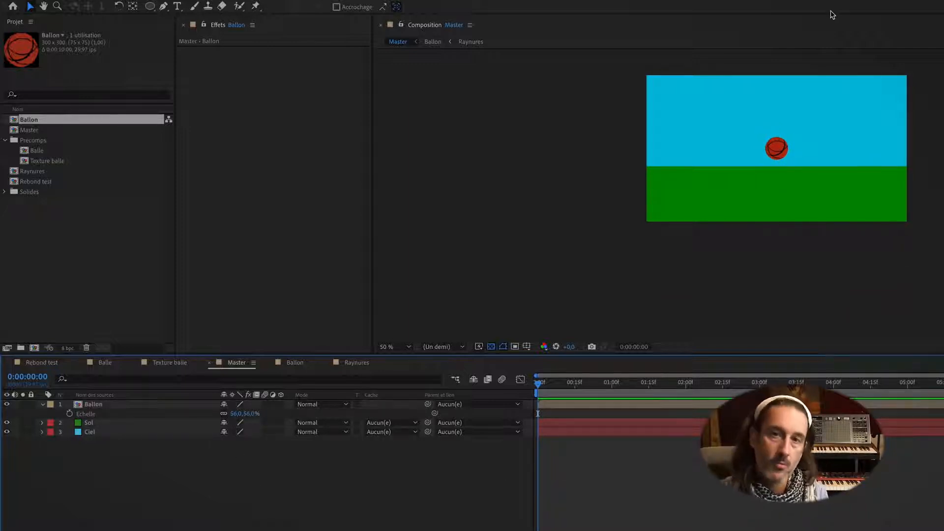
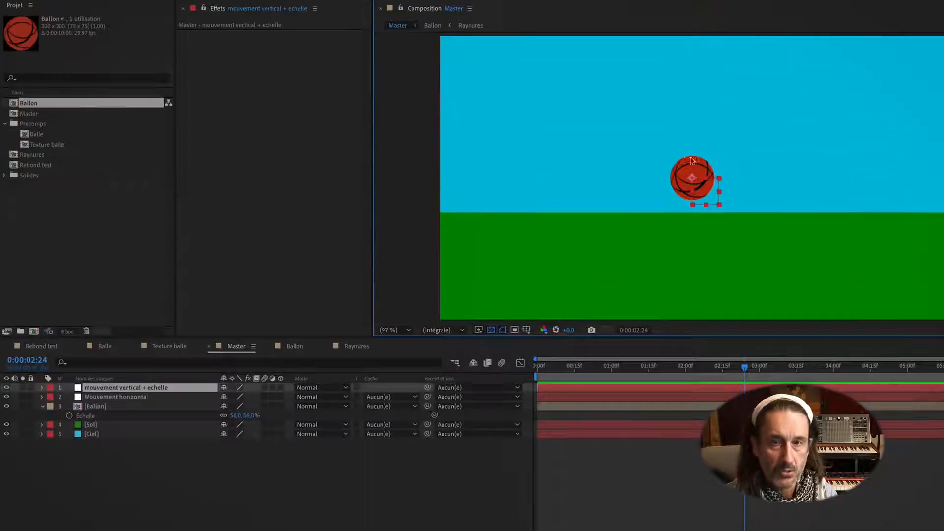
Step: Display the anchor point and position of the Mouvement horizontal null and examine where it sits relative to the ball
scroll(683, 25, "up", 3)
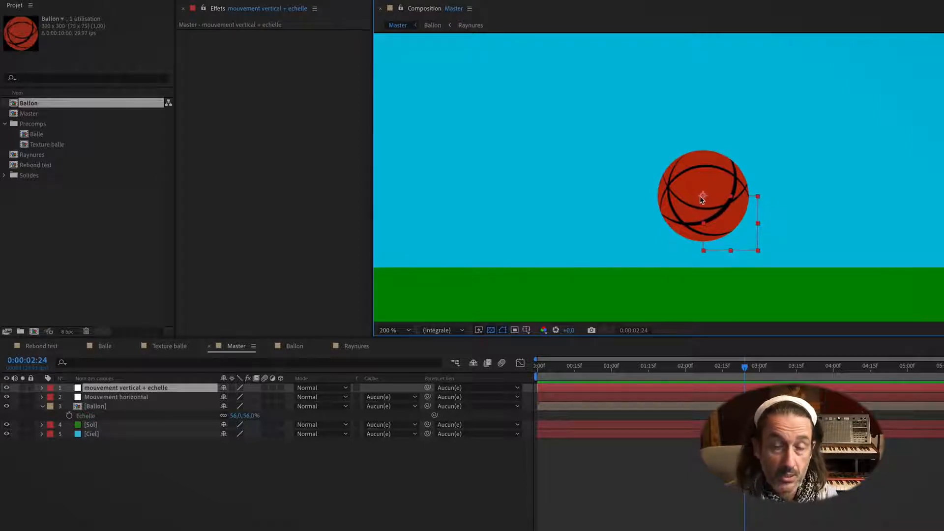
left_click(87, 397)
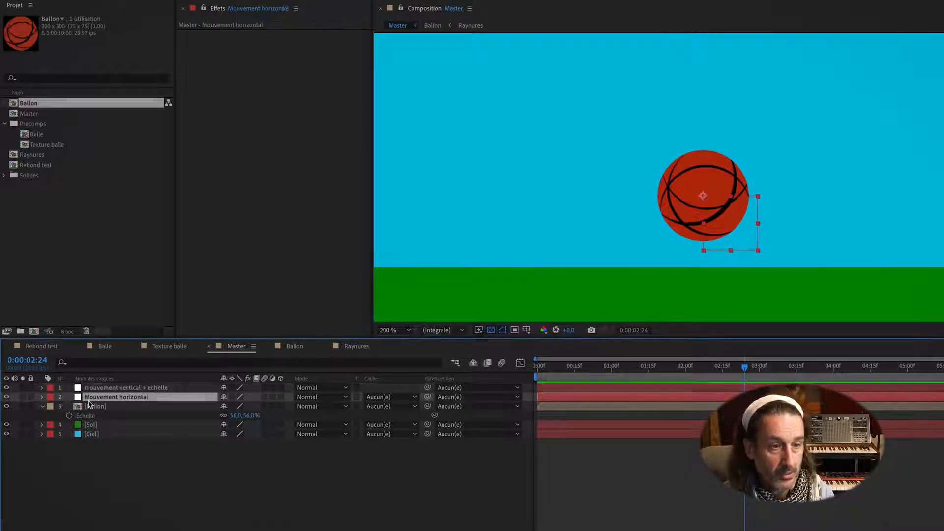
key("a")
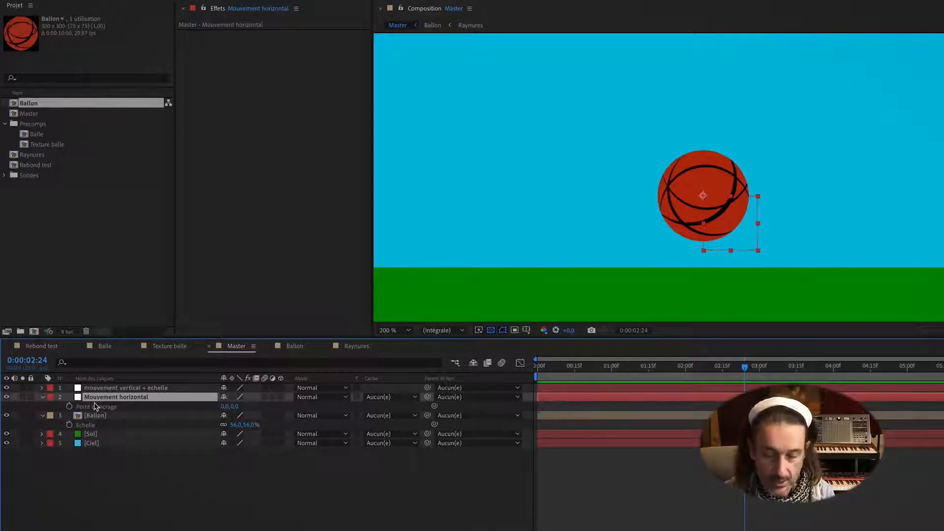
key("shift+p")
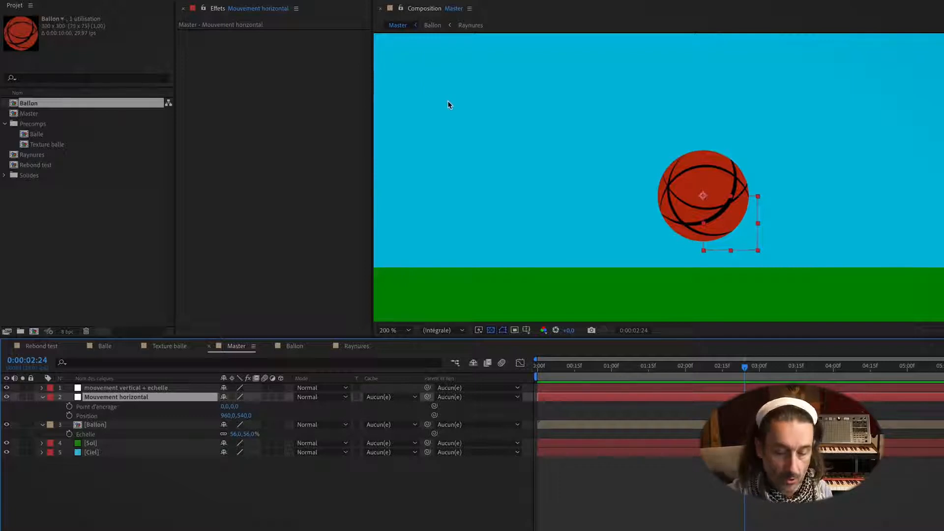
scroll(447, 101, "down", 1)
left_click_drag(428, 68, 557, 115)
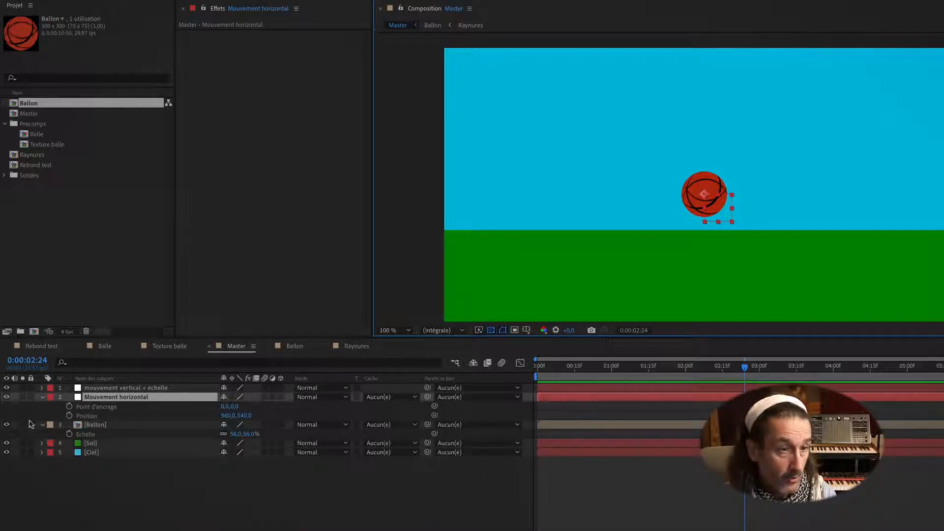
Step: Set the anchor point of the Mouvement horizontal null to 50, 50 so it sits at the null's center
left_click(93, 389)
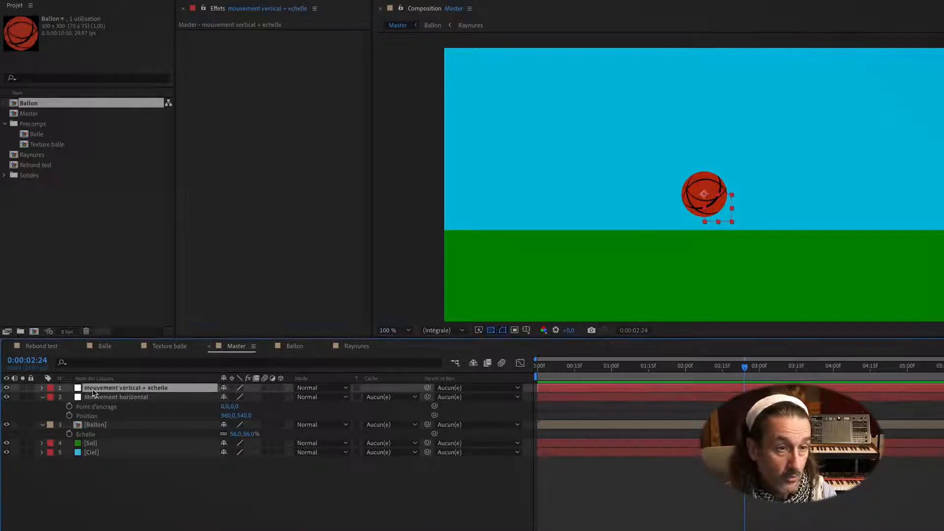
left_click(99, 428)
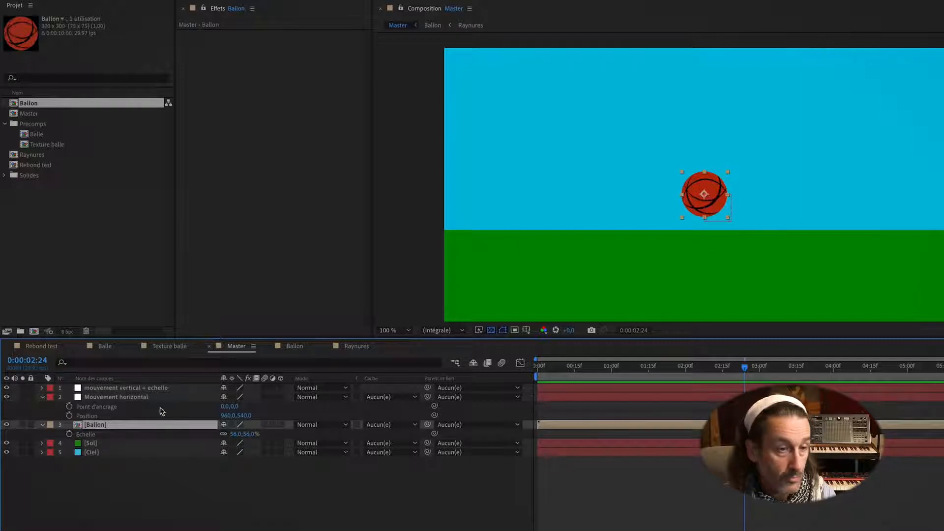
left_click(127, 398)
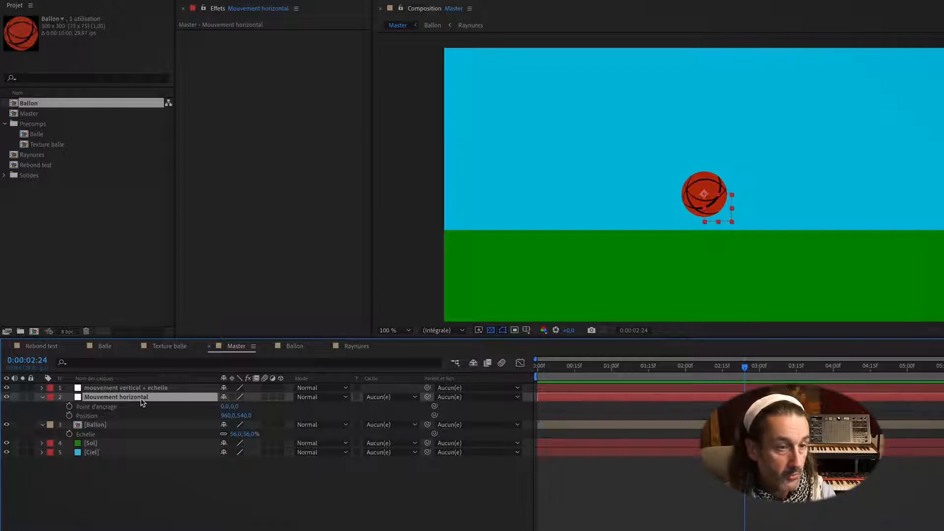
left_click(98, 408)
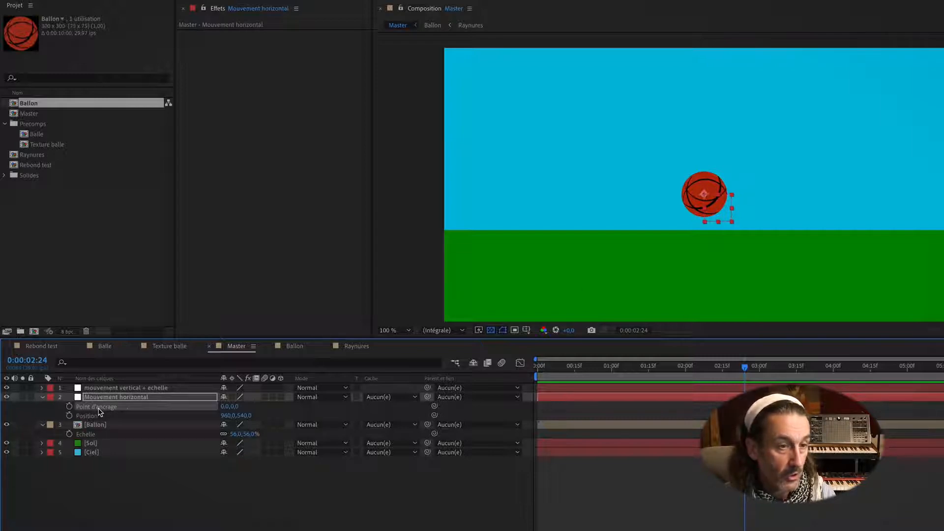
left_click(229, 406)
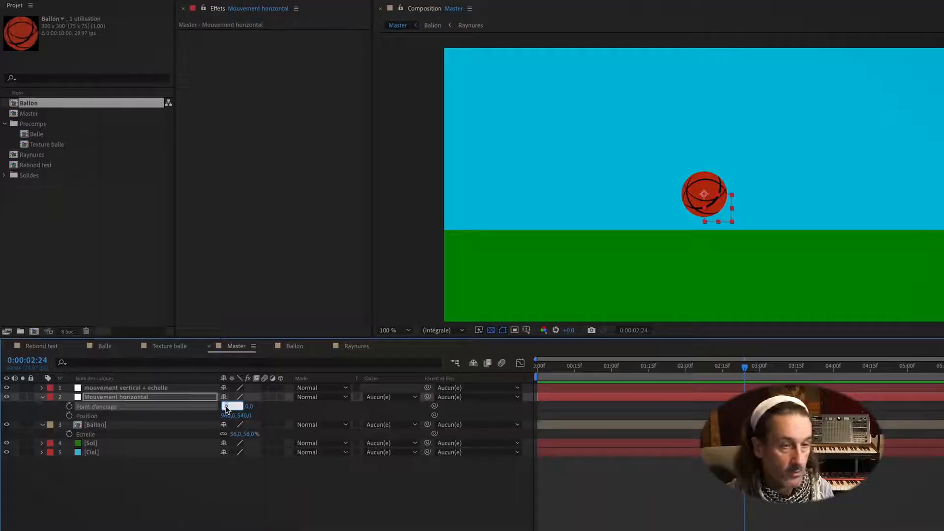
type("50,0,50")
key("Return")
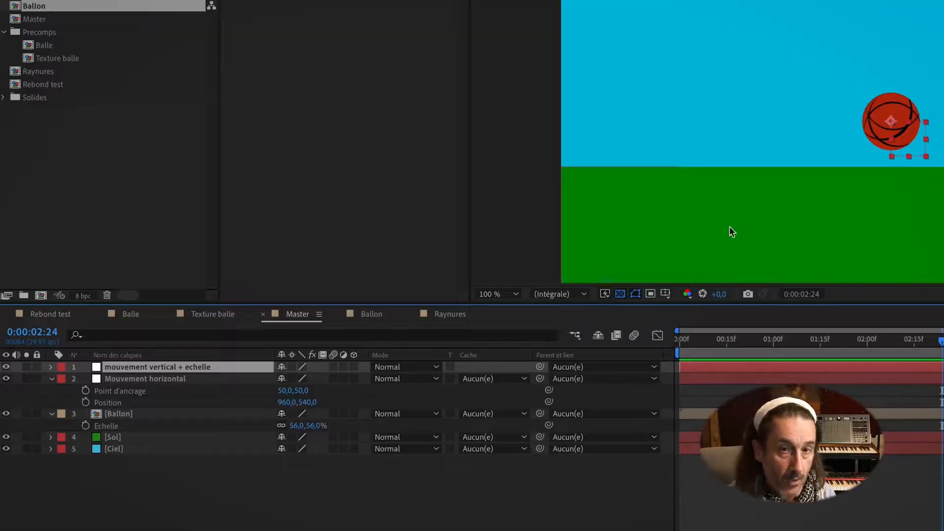
Step: Try scaling the Ballon layer up to 119% around its central anchor point, and undo the scaling
left_click(126, 416)
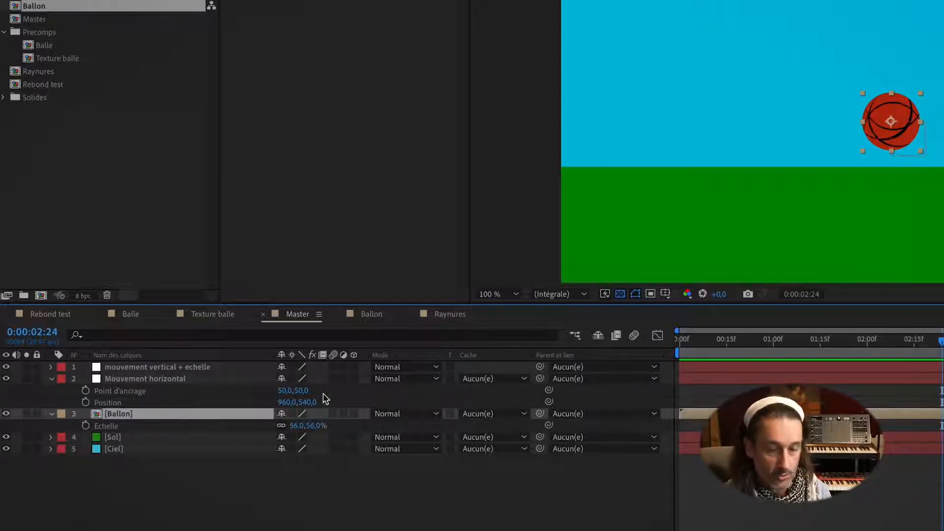
mouse_move(312, 426)
left_mouse_down()
mouse_move(295, 426)
mouse_move(327, 426)
left_mouse_up()
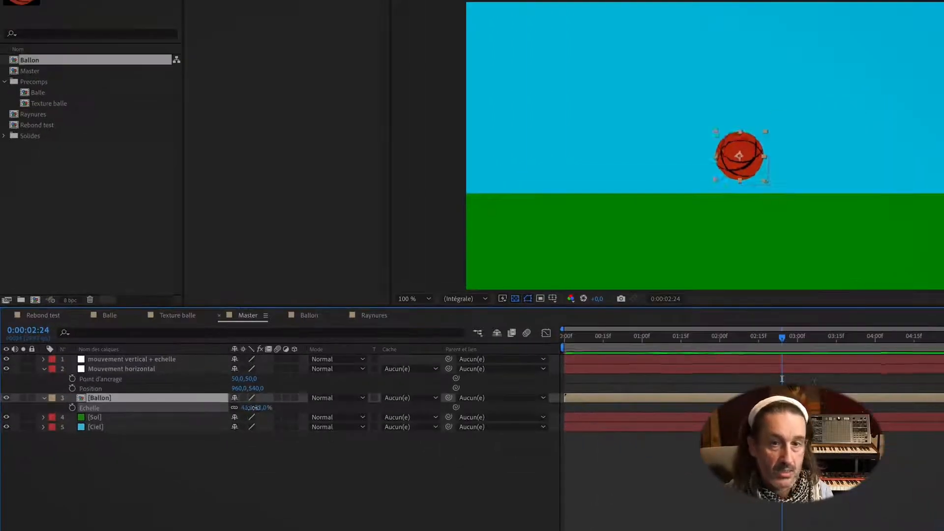
left_click_drag(270, 408, 423, 379)
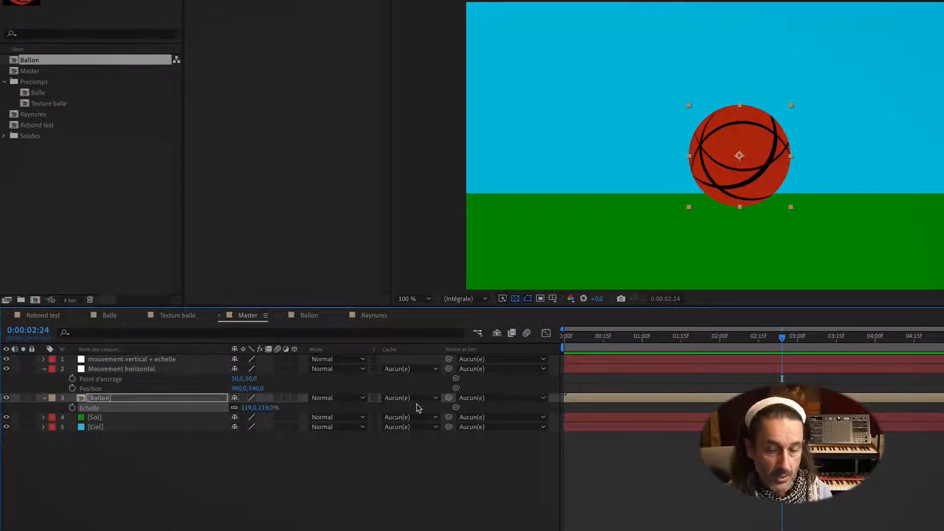
key("super+z")
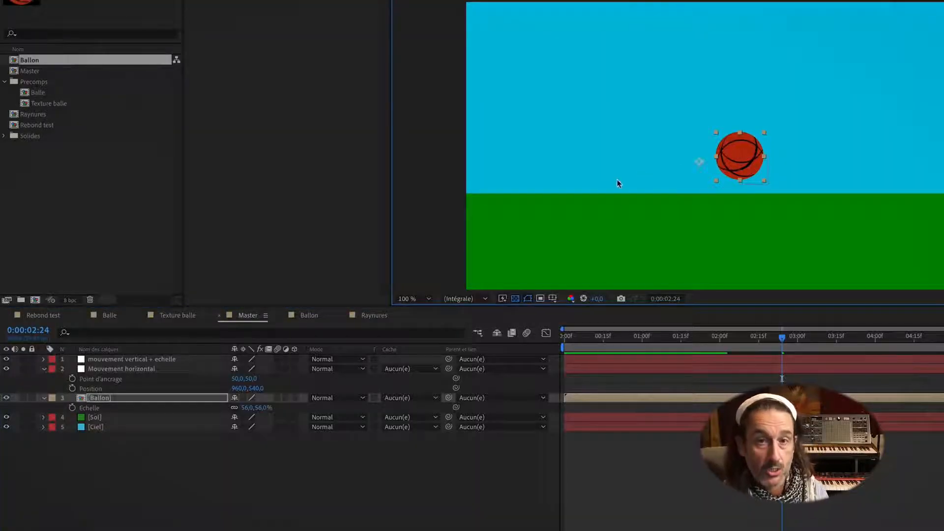
Step: Try moving the Ballon anchor point well away from the ball and scaling the layer to 77%, and undo both changes
left_click_drag(617, 184, 598, 185)
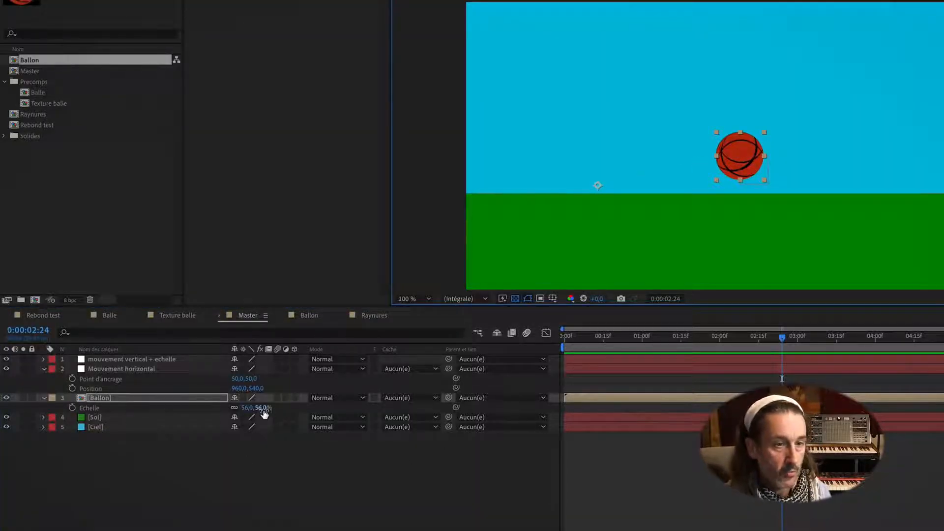
mouse_move(264, 409)
left_mouse_down()
mouse_move(295, 410)
mouse_move(280, 409)
left_mouse_up()
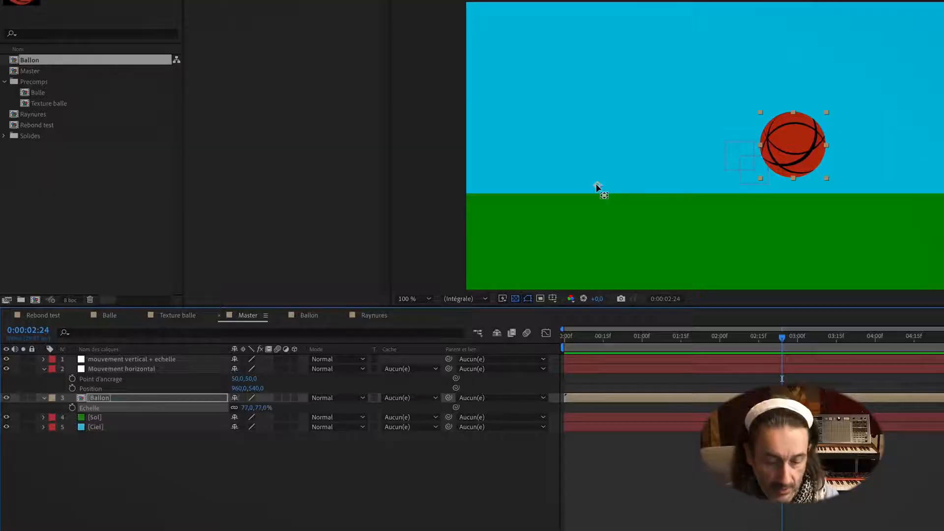
key("ctrl+z")
key("ctrl+z")
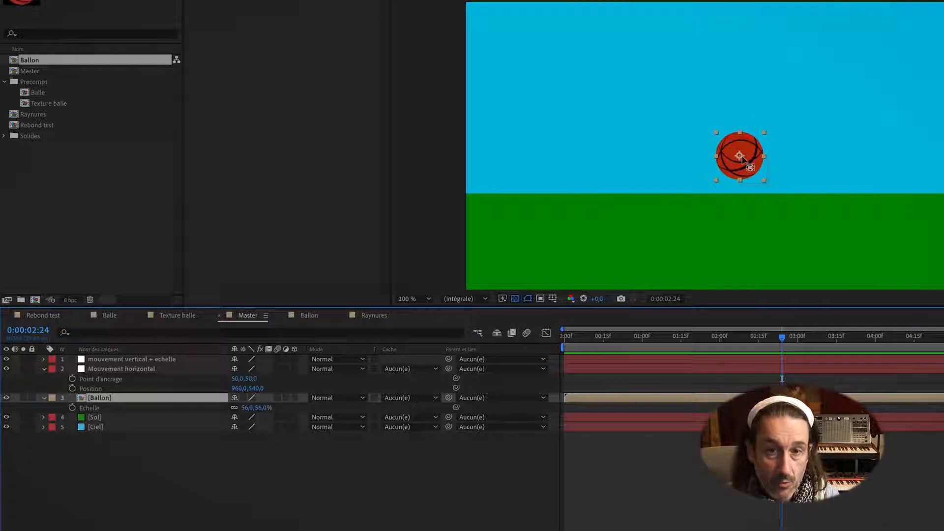
Step: Try squashing the Ballon layer vertically to 47% from an anchor point at its base, and restore its scale and centered anchor
left_click_drag(741, 158, 740, 180)
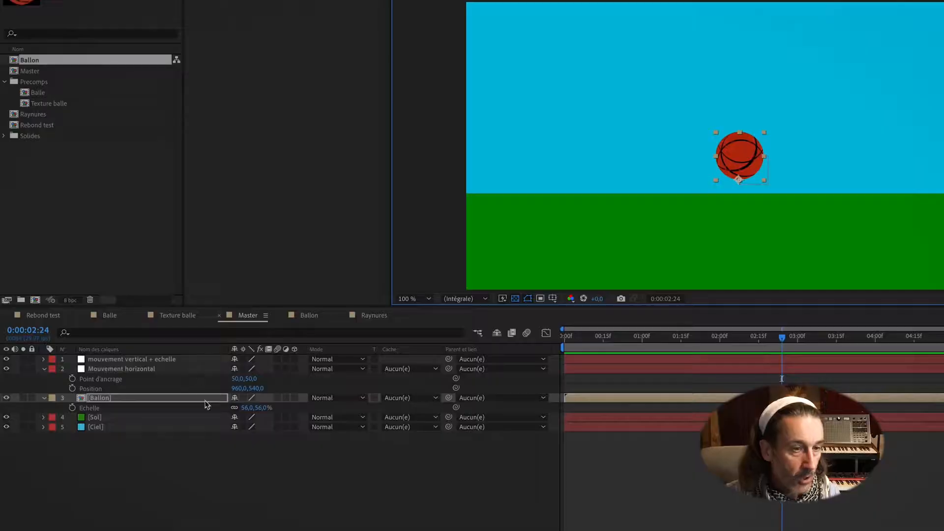
left_click(234, 408)
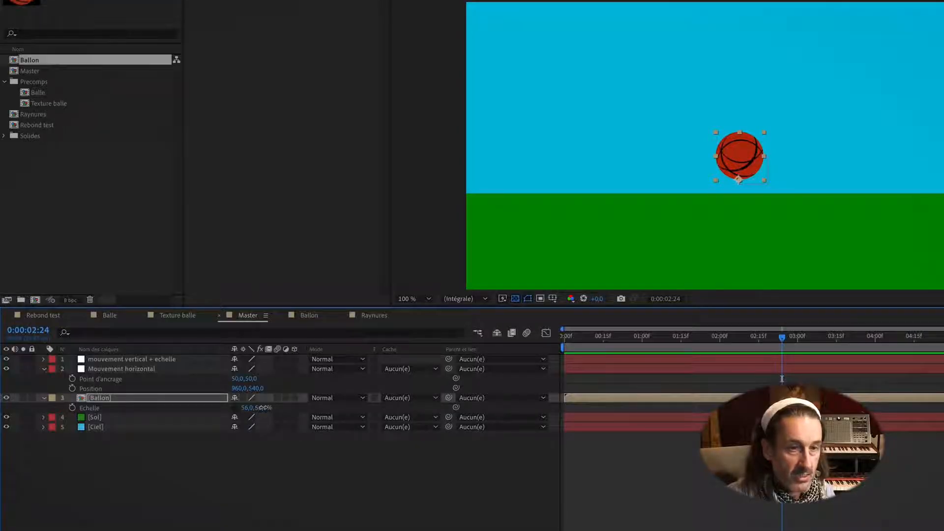
left_click_drag(263, 408, 258, 408)
left_click_drag(257, 408, 256, 409)
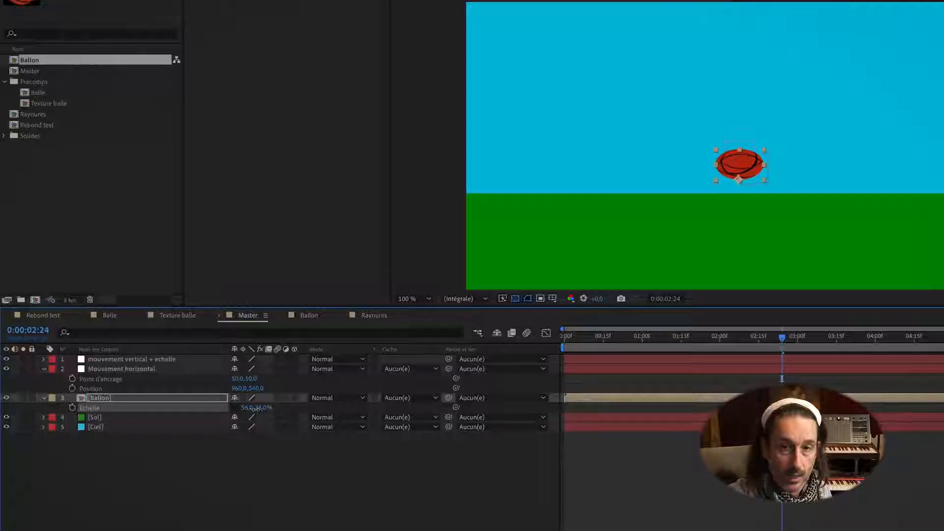
left_click_drag(256, 408, 261, 409)
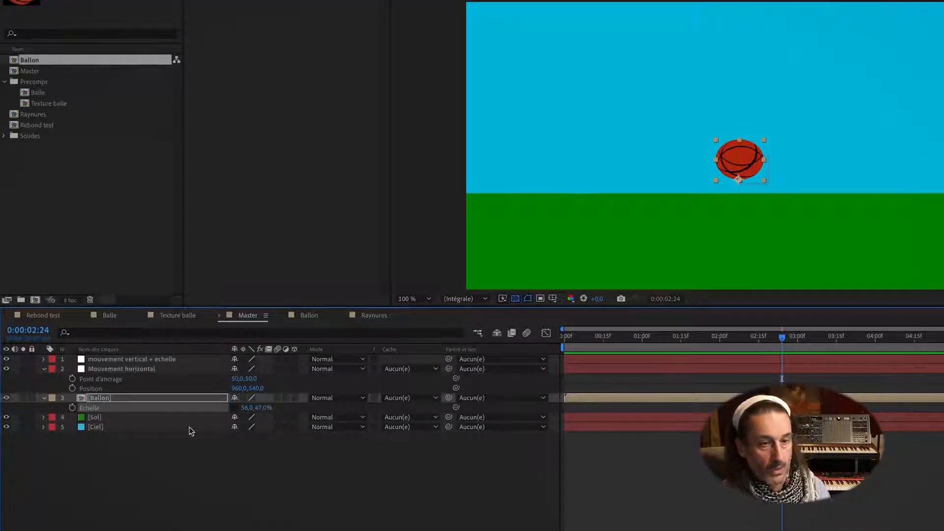
key("super+z")
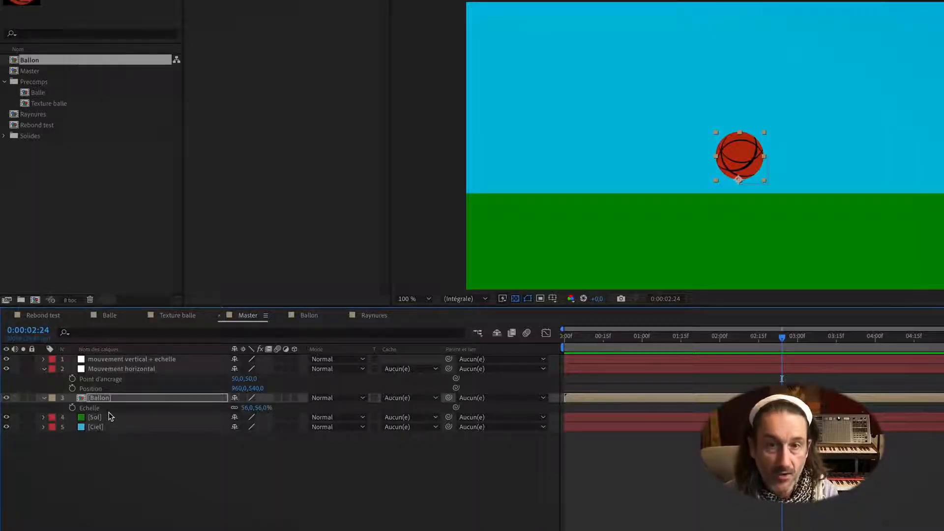
key("ctrl+alt+Home")
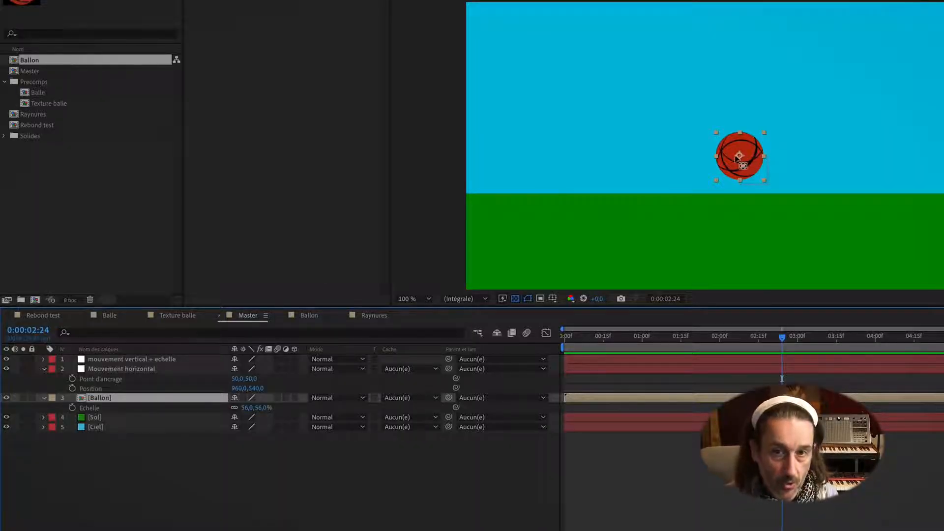
Step: Set the anchor point of the mouvement vertical + echelle null to 50, 100, the middle of its lower edge
left_click(127, 363)
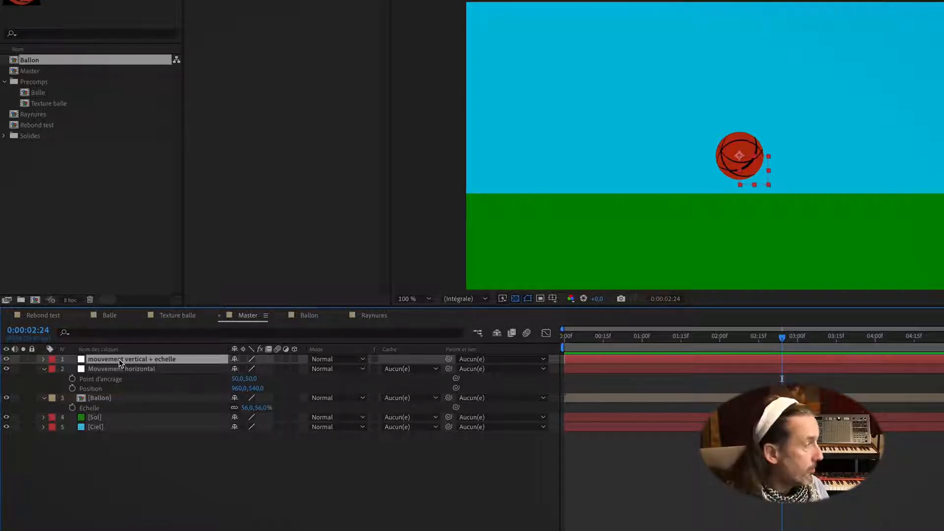
scroll(765, 176, "up", 4)
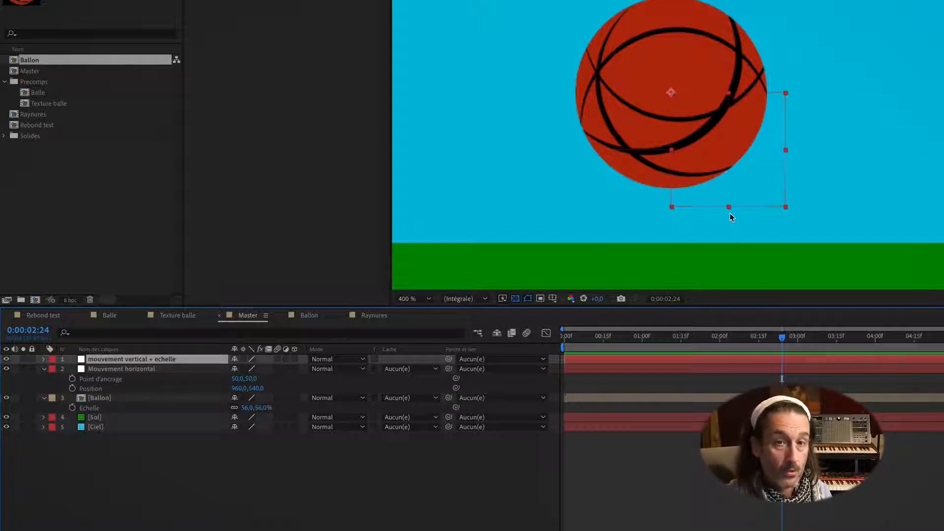
key("a")
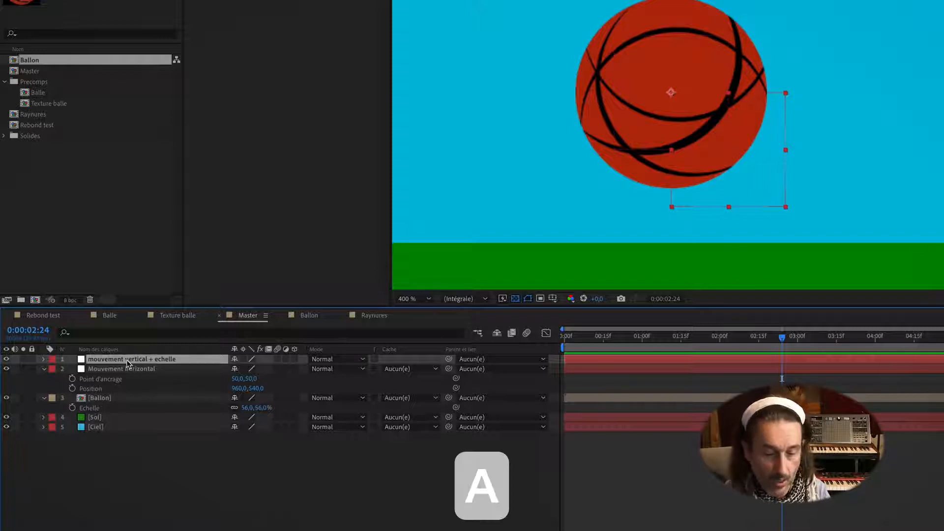
left_click(236, 369)
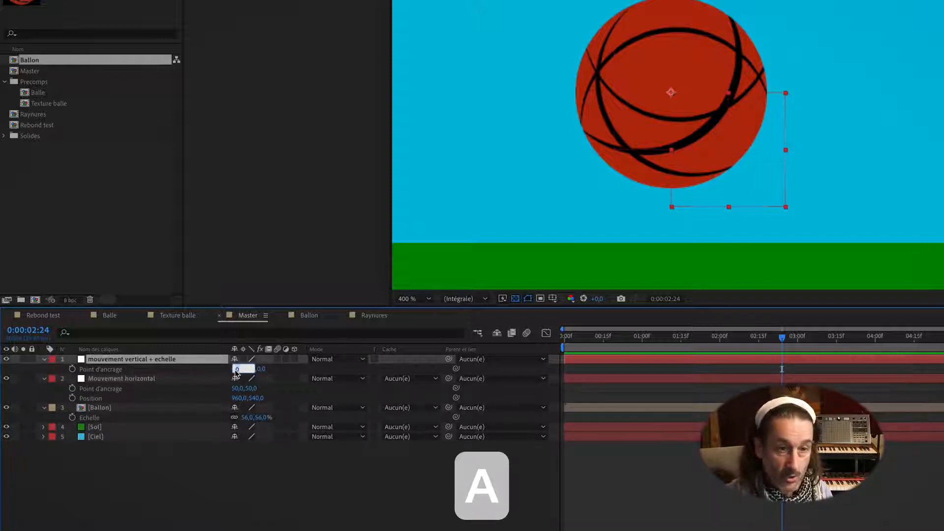
type("50")
key("Tab")
type("100")
key("Return")
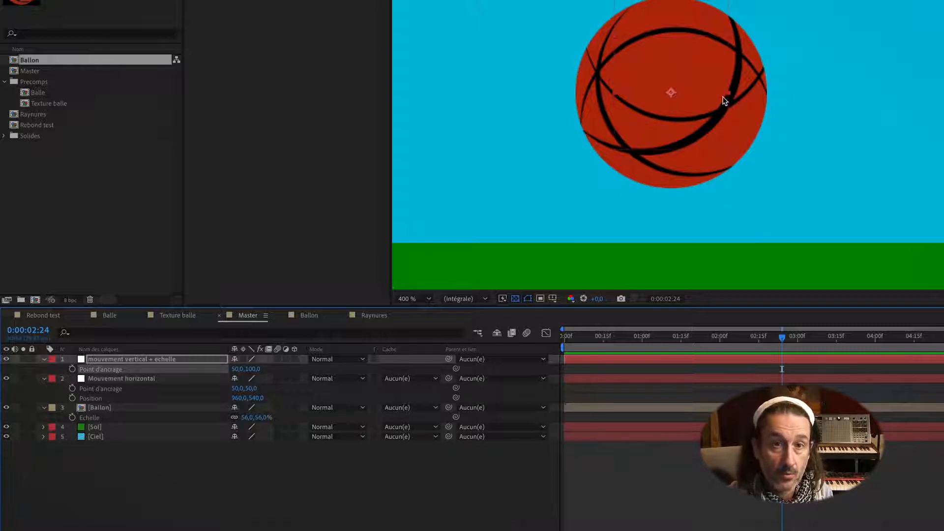
Step: Move the mouvement vertical + echelle null to position 960, 623 so its anchor point meets the base of the ball
scroll(735, 99, "down", 2)
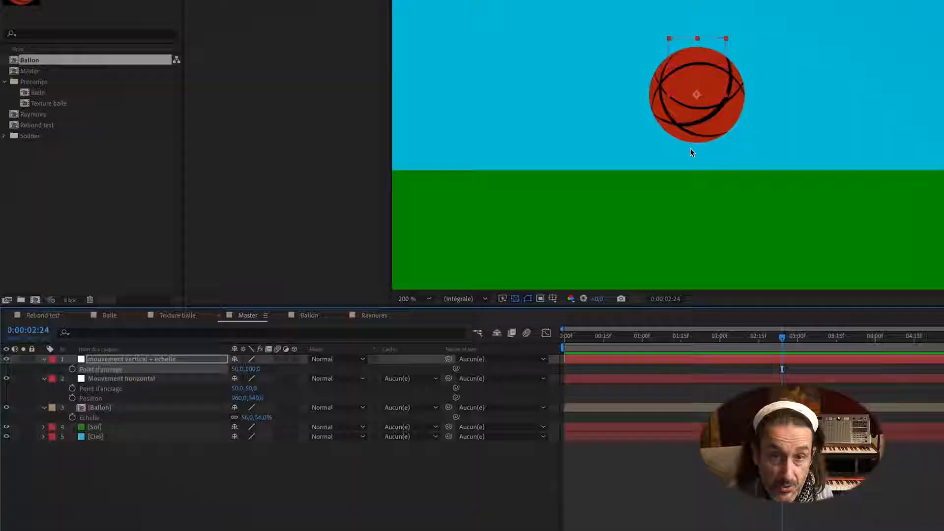
scroll(701, 119, "up", 6)
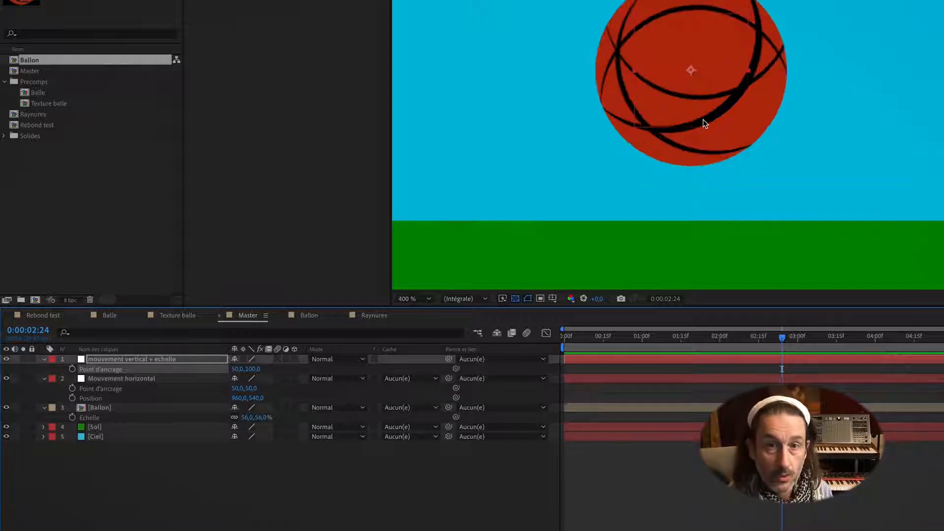
scroll(706, 123, "down", 4)
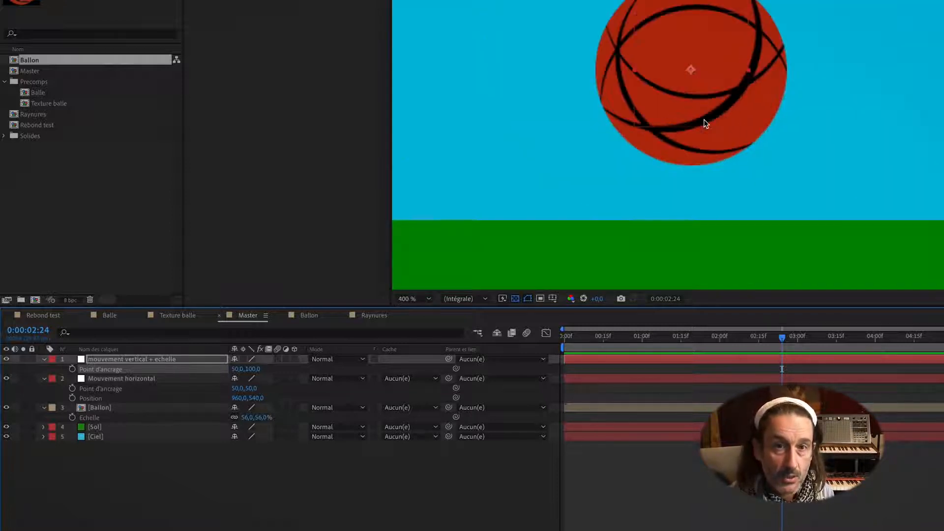
scroll(706, 123, "up", 2)
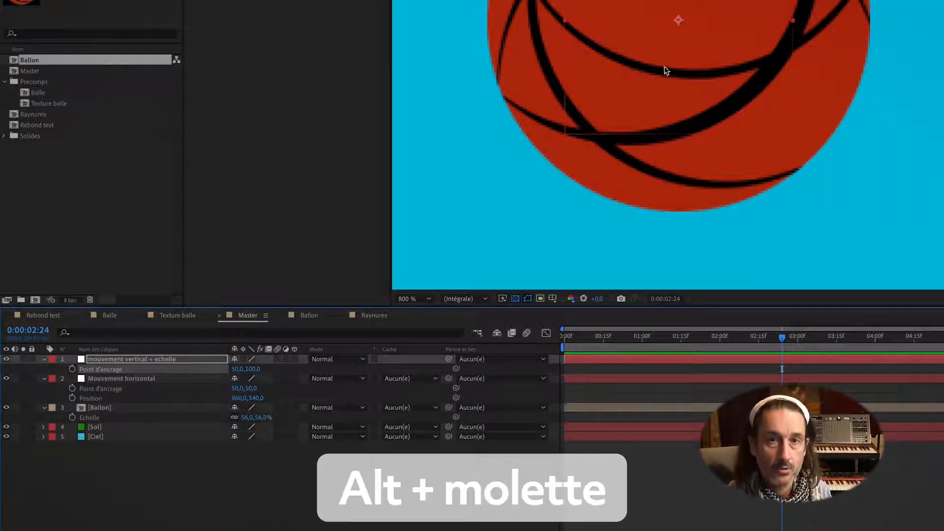
left_click_drag(687, 80, 704, 106)
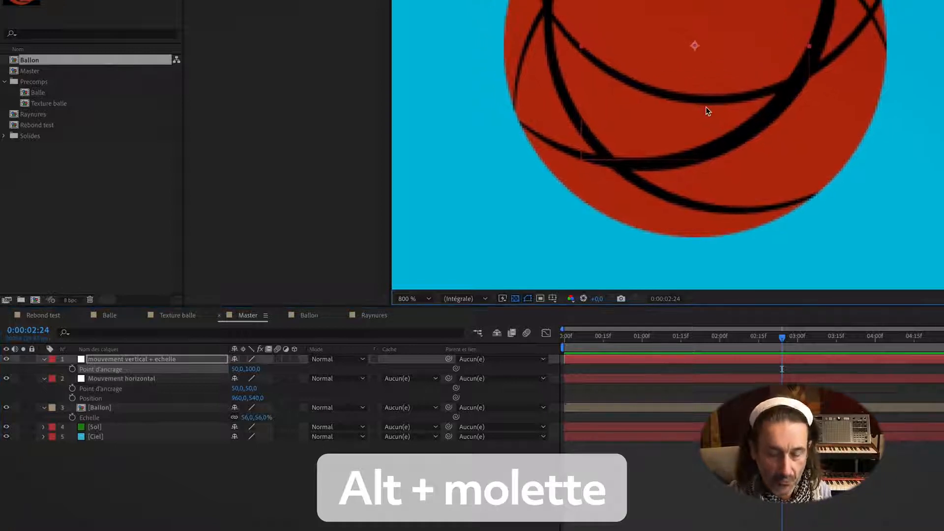
left_click(108, 359)
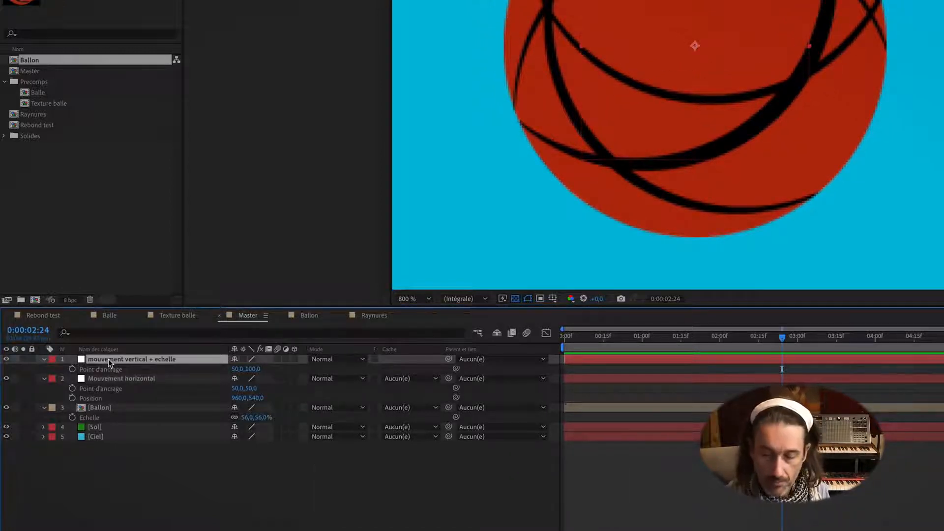
key("shift+p")
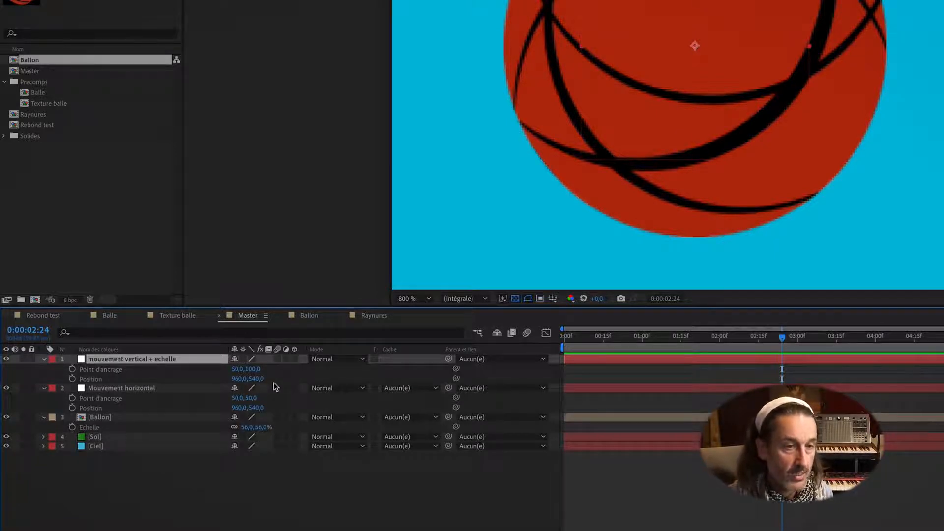
left_click_drag(257, 381, 302, 381)
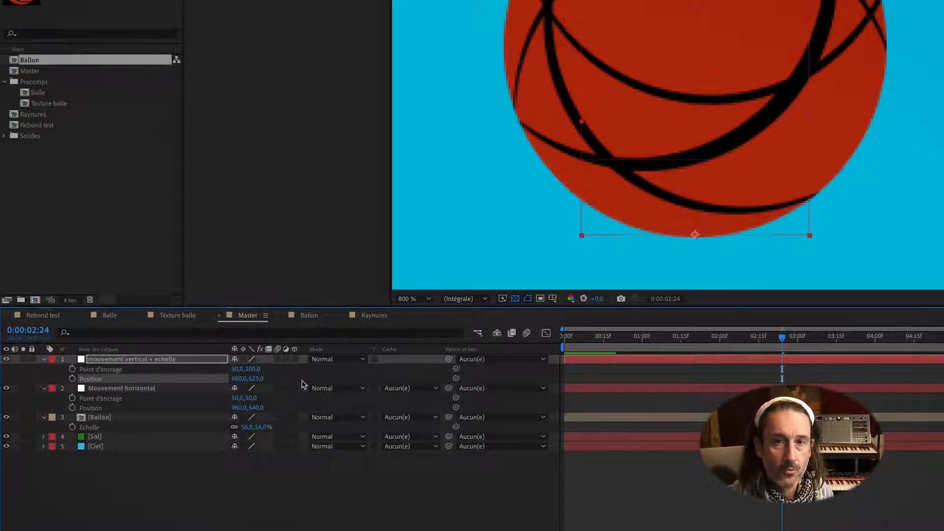
Step: Change the label color of the mouvement vertical + echelle null to Bleu-vert and deselect the layer
left_click(52, 359)
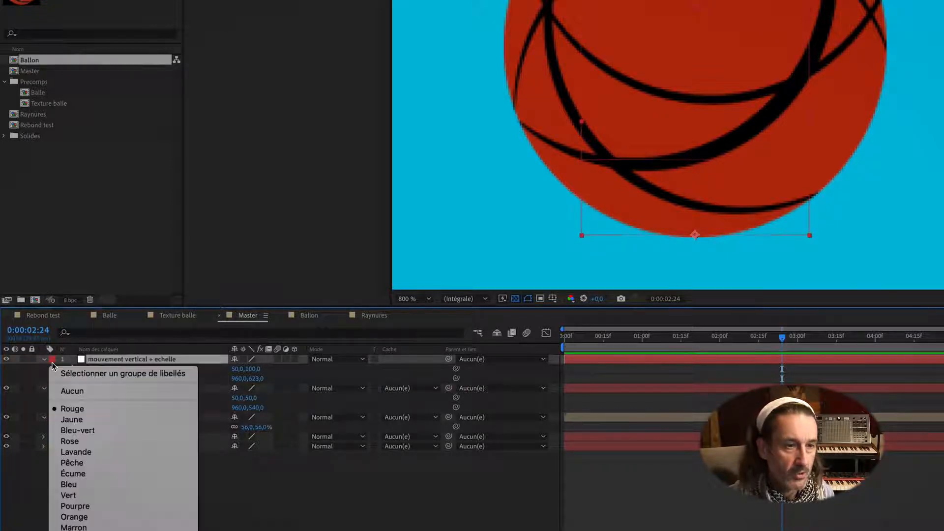
left_click(76, 431)
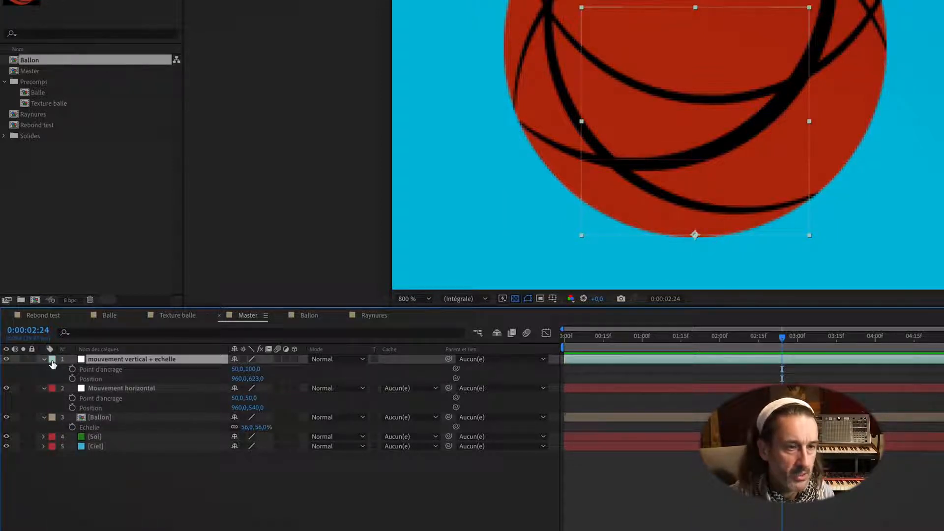
left_click(767, 482)
scroll(711, 135, "down", 1)
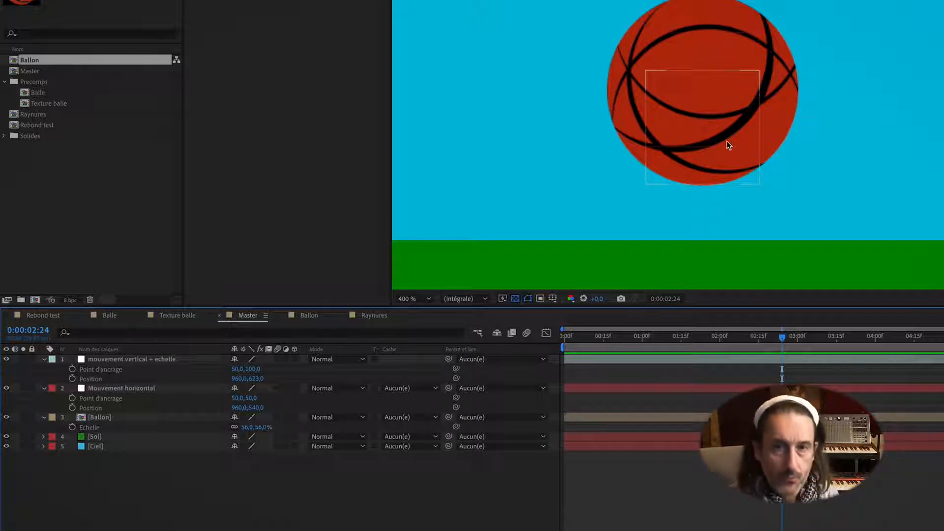
Step: Move the Mouvement horizontal null above the mouvement vertical + echelle null in the layer order
scroll(726, 148, "down", 1)
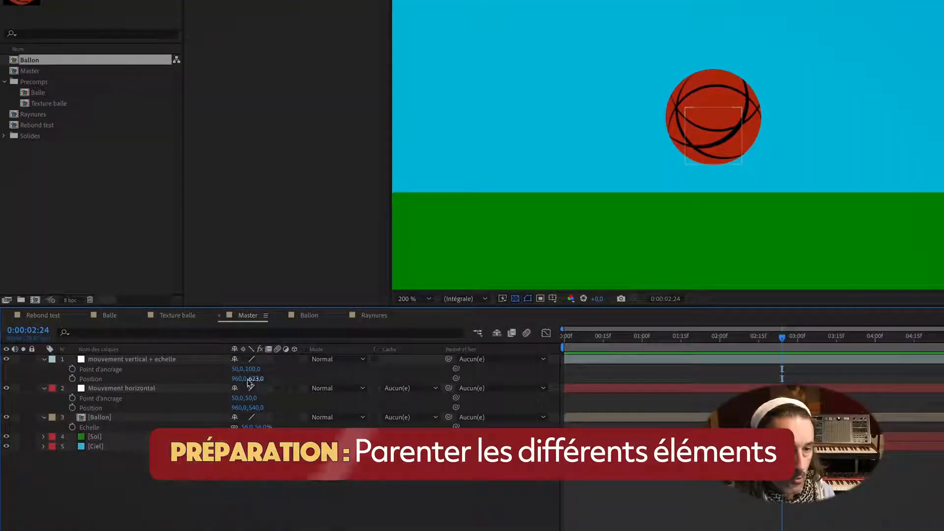
left_click(150, 388)
left_click_drag(150, 387, 151, 355)
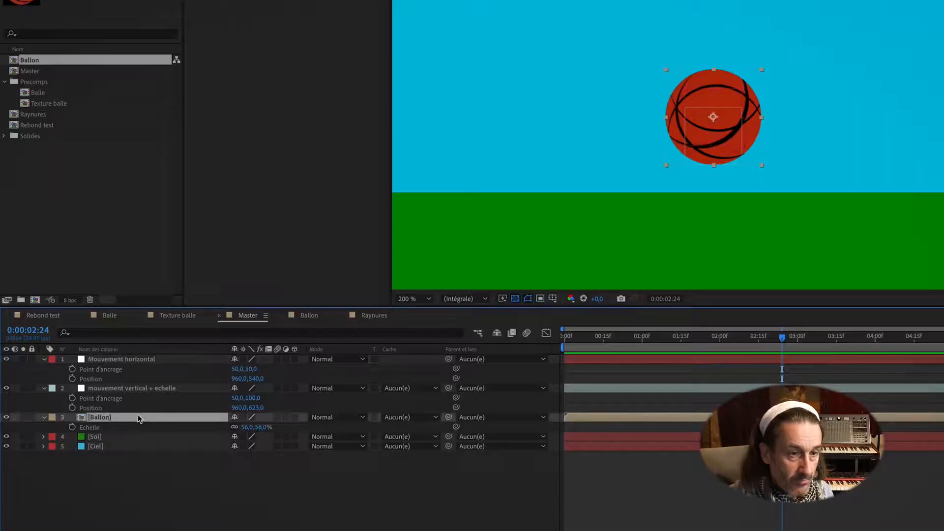
Step: Parent the Ballon layer to the mouvement vertical + echelle null, and parent that null to Mouvement horizontal
left_click(448, 418)
left_click_drag(445, 419, 151, 397)
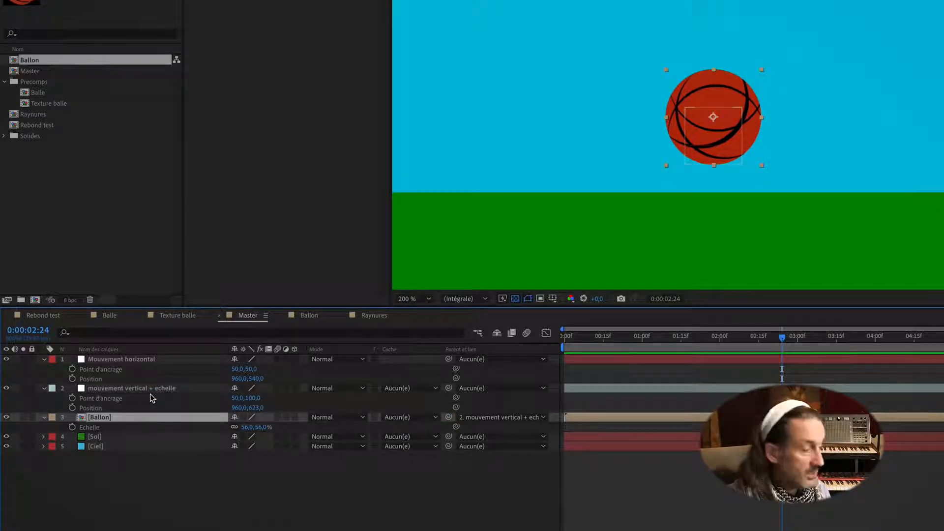
left_click(151, 389)
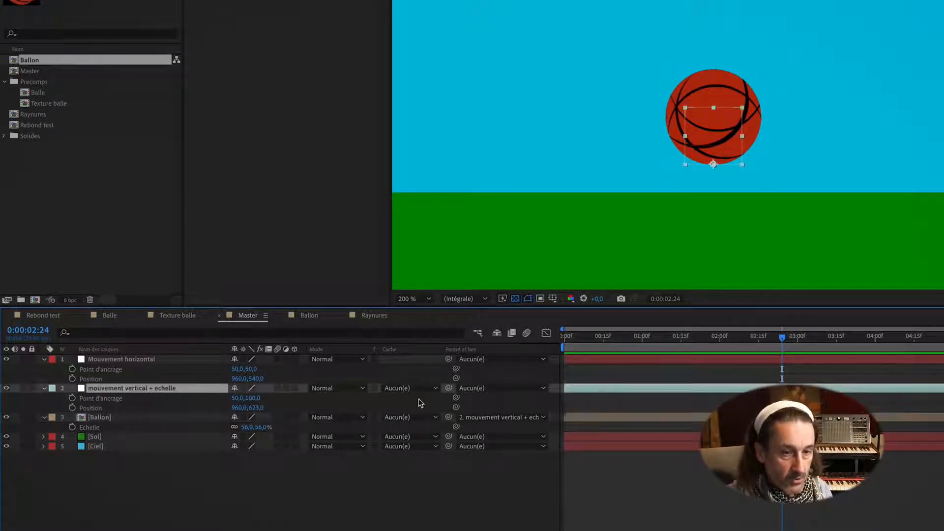
left_click_drag(449, 388, 133, 361)
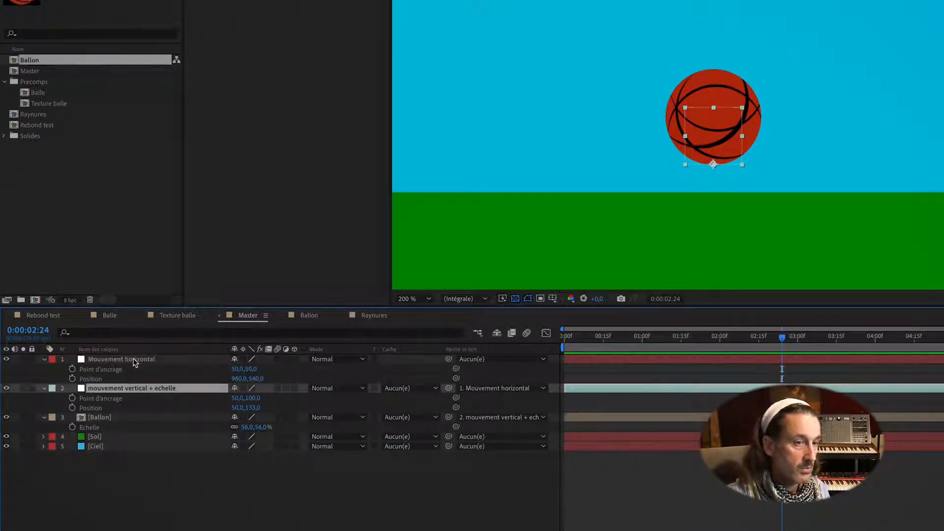
Step: Try shifting the Mouvement horizontal null along X to test that the parented ball follows it
left_click(134, 361)
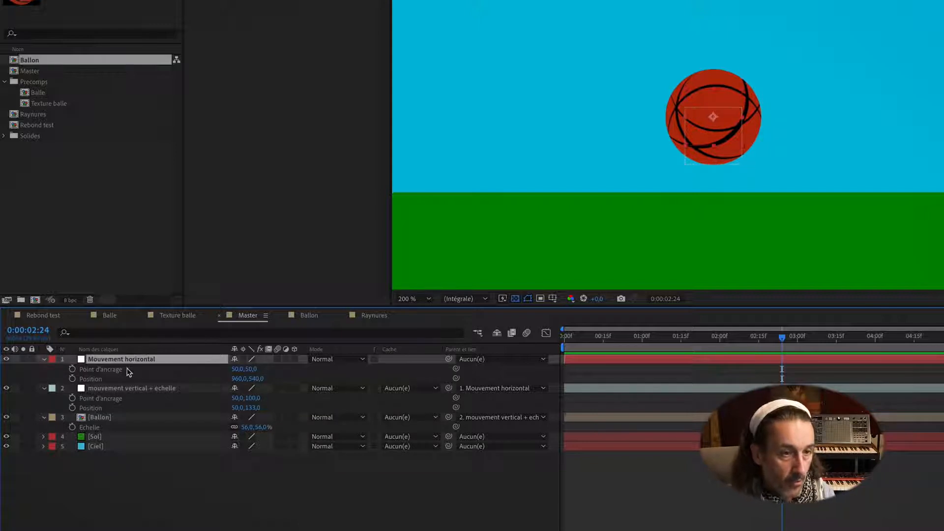
scroll(573, 141, "down", 2)
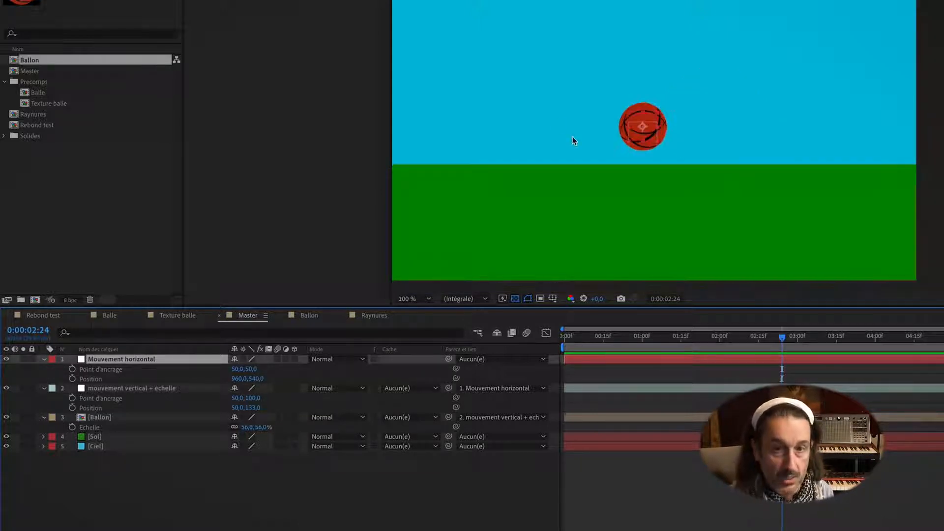
left_click_drag(563, 191, 629, 192)
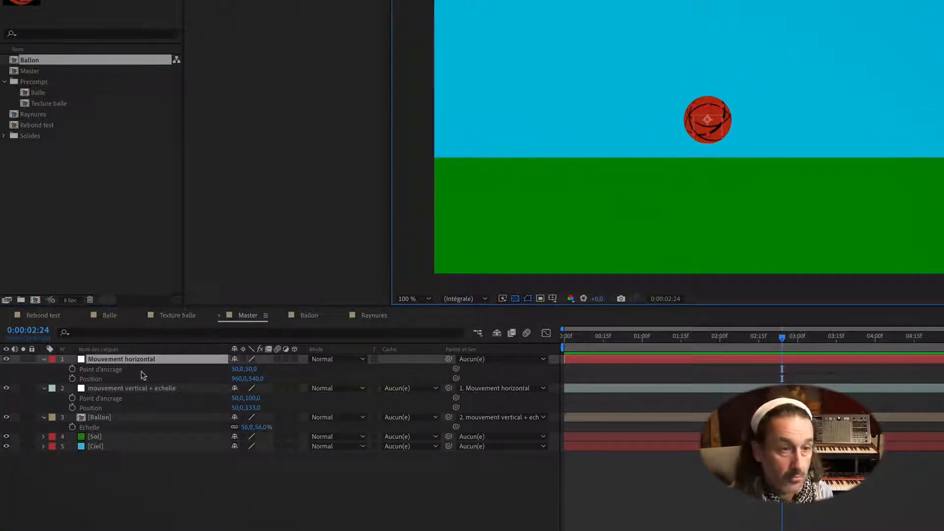
left_click(111, 362)
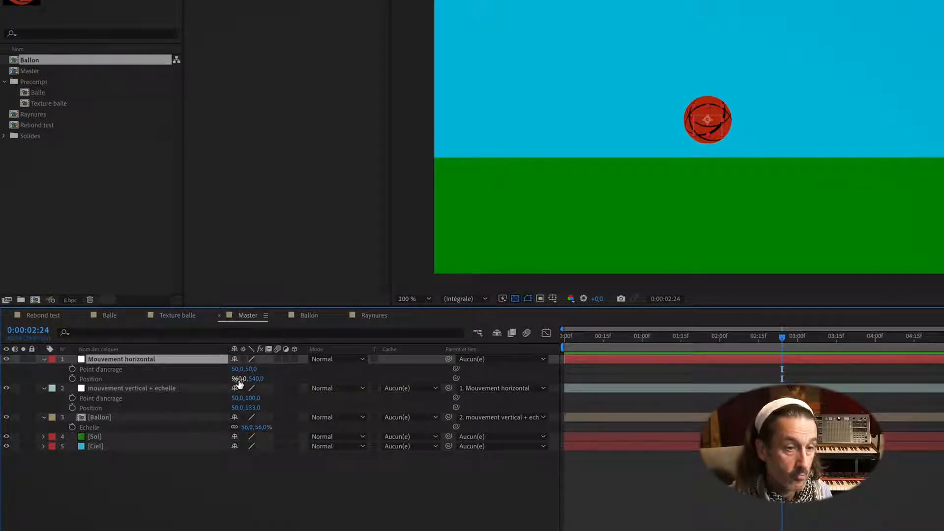
left_click_drag(238, 379, 305, 386)
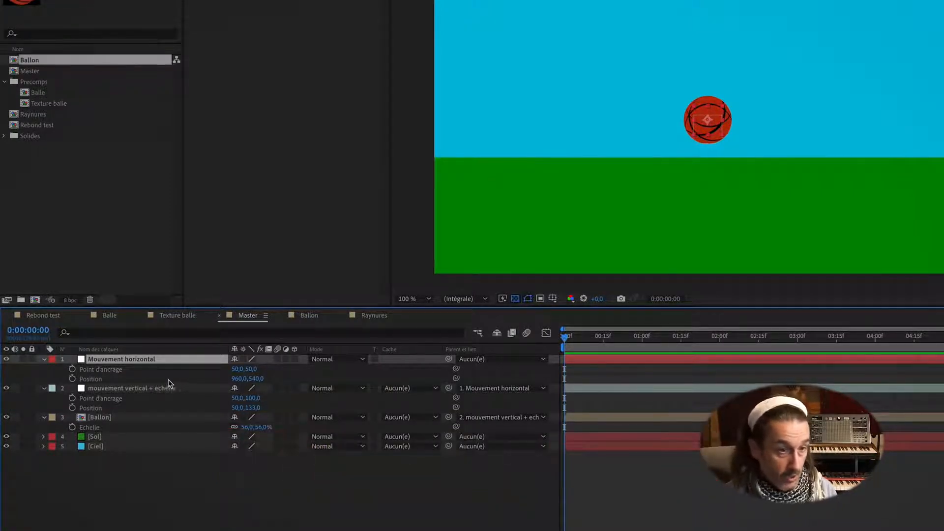
Step: At time 0, set the Mouvement horizontal null's X position to -319, outside the frame, and add a Position keyframe
scroll(577, 175, "down", 2)
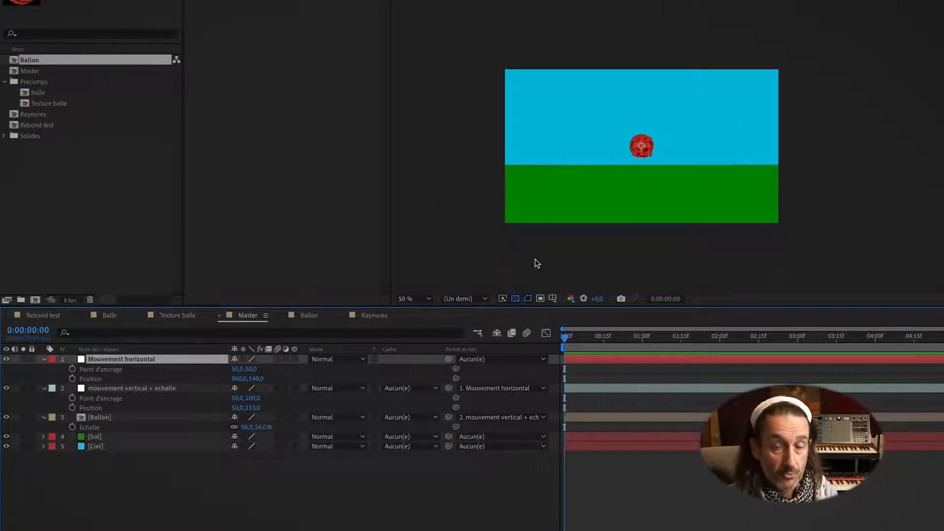
left_click_drag(590, 247, 732, 209)
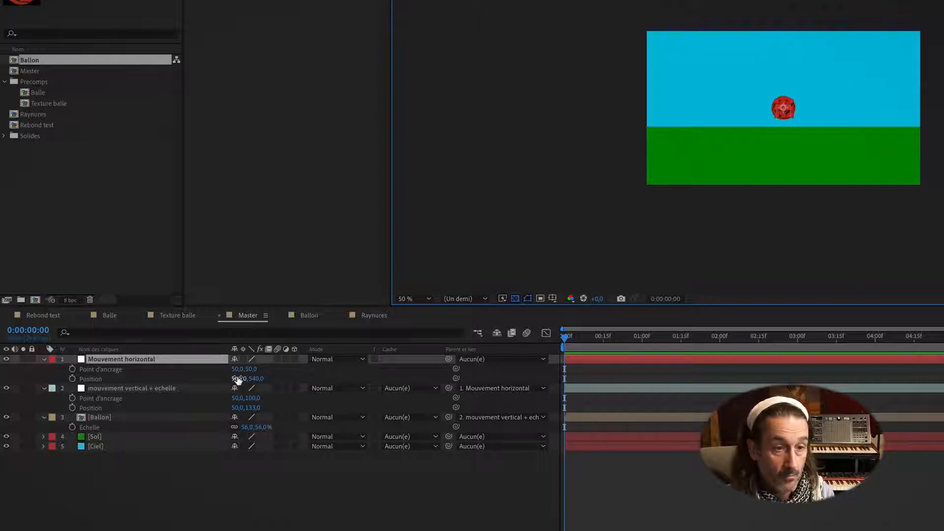
left_click_drag(238, 379, 87, 391)
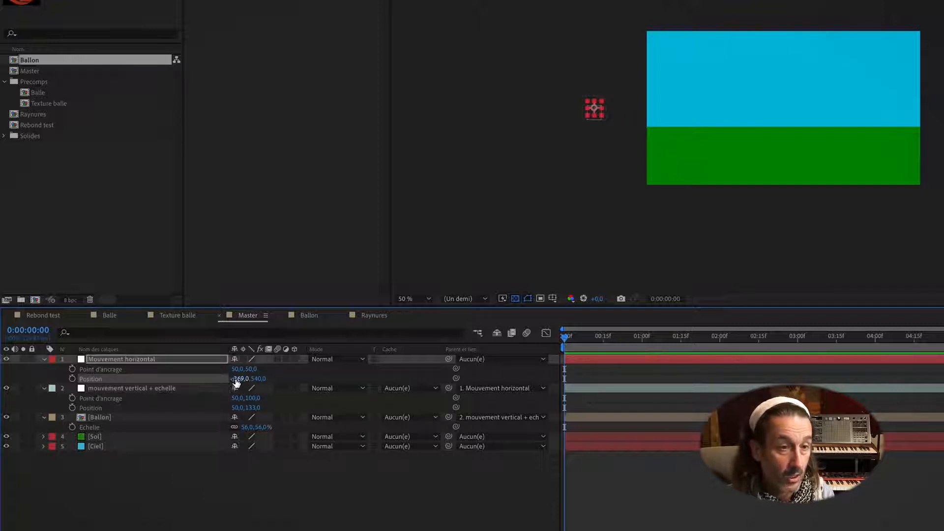
mouse_move(238, 379)
left_mouse_down()
mouse_move(116, 379)
mouse_move(244, 383)
left_mouse_up()
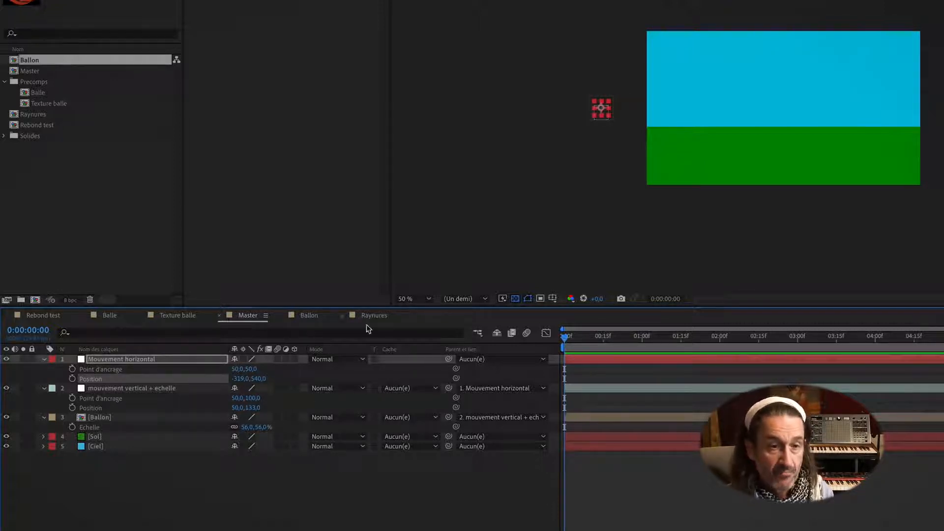
left_click(72, 380)
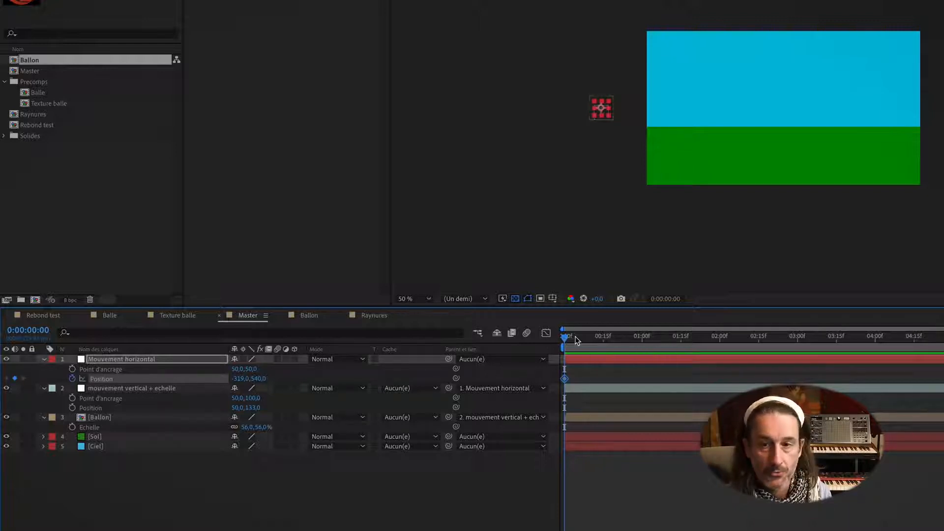
Step: At 6 seconds, keyframe the Mouvement horizontal null's X position at 1371
left_click(42, 333)
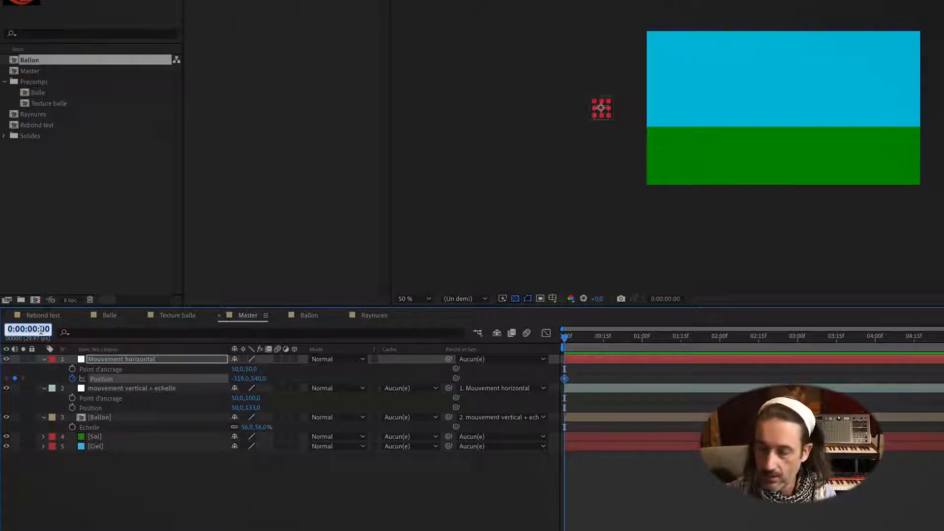
type("6")
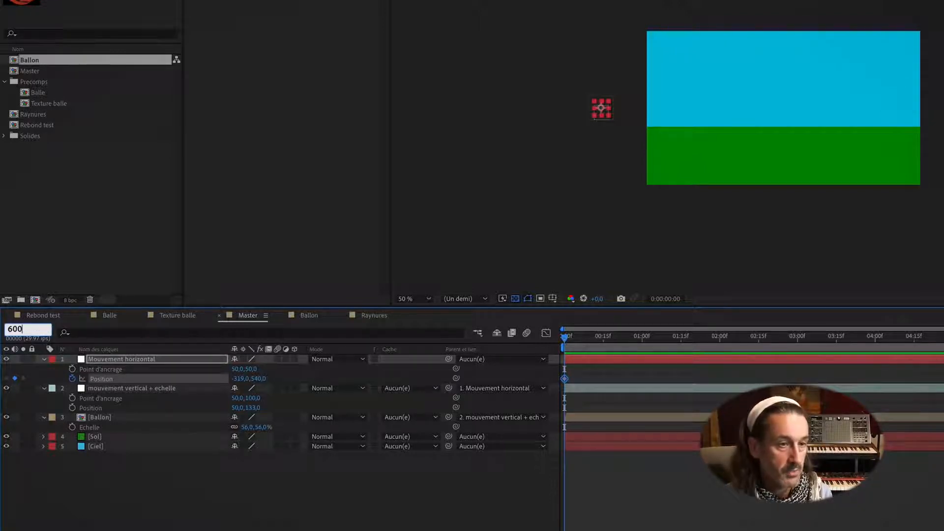
key("Return")
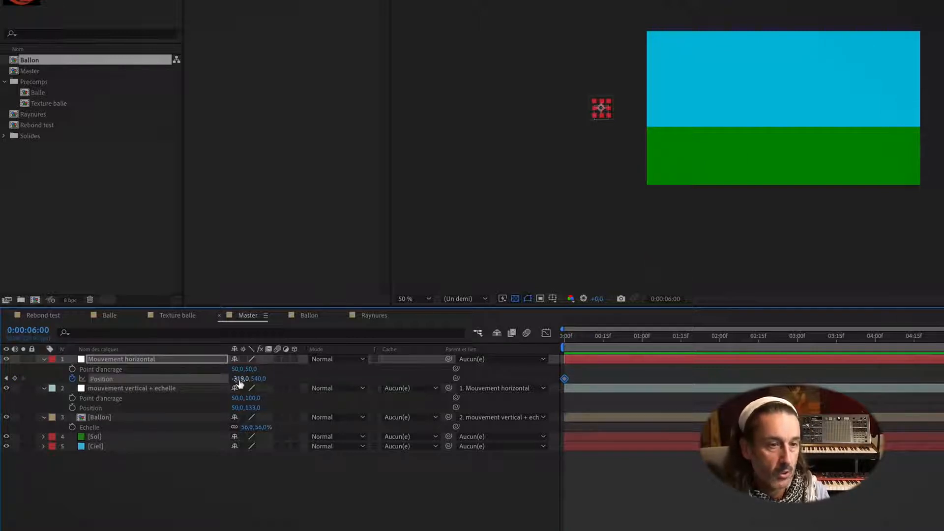
left_click_drag(239, 383, 344, 384)
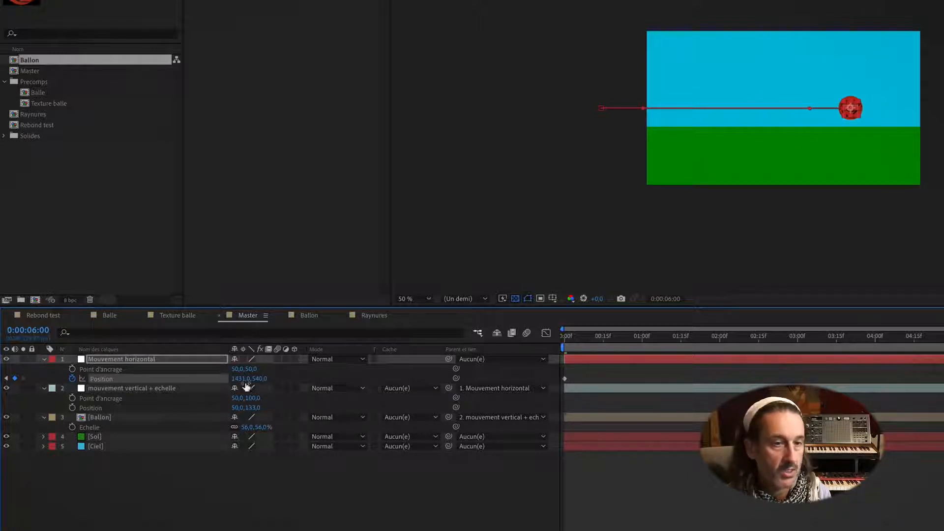
left_click_drag(244, 379, 238, 381)
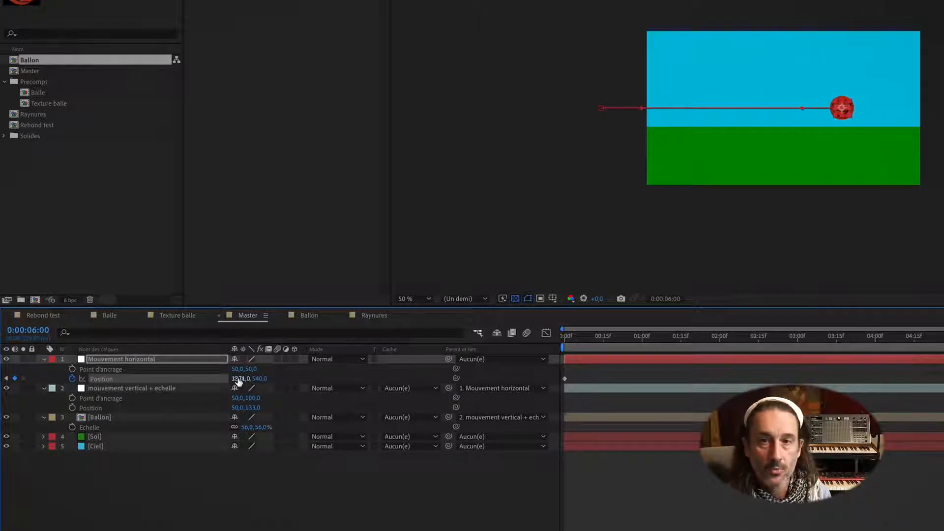
Step: Deselect the layer and play back the ball's horizontal travel across the scene
left_click(233, 496)
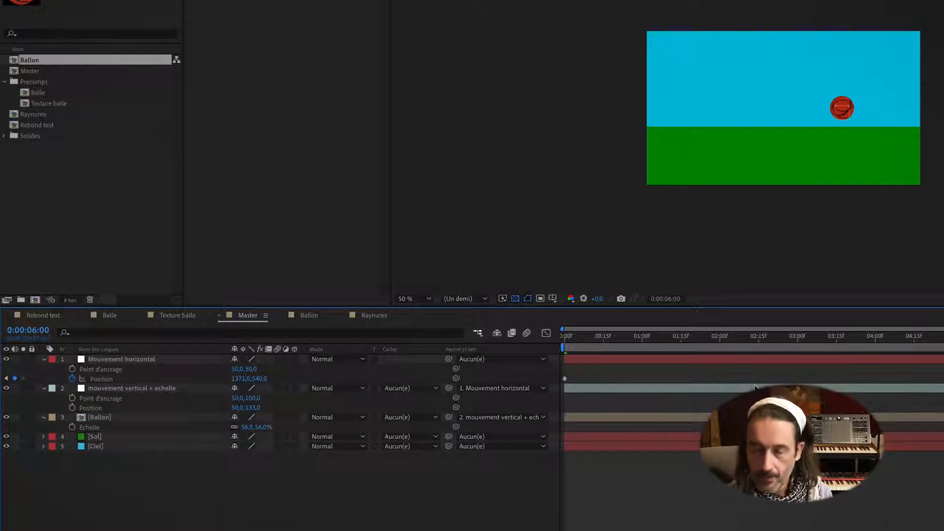
key("space")
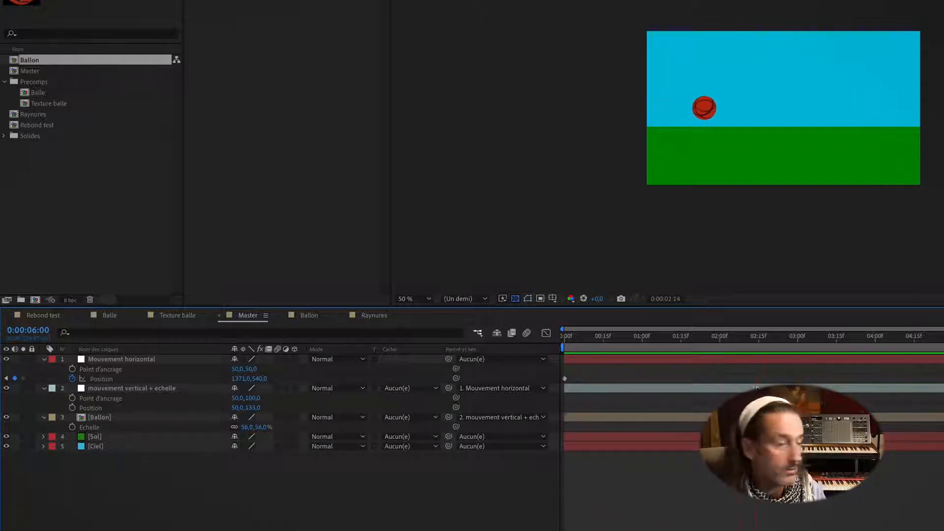
key("space")
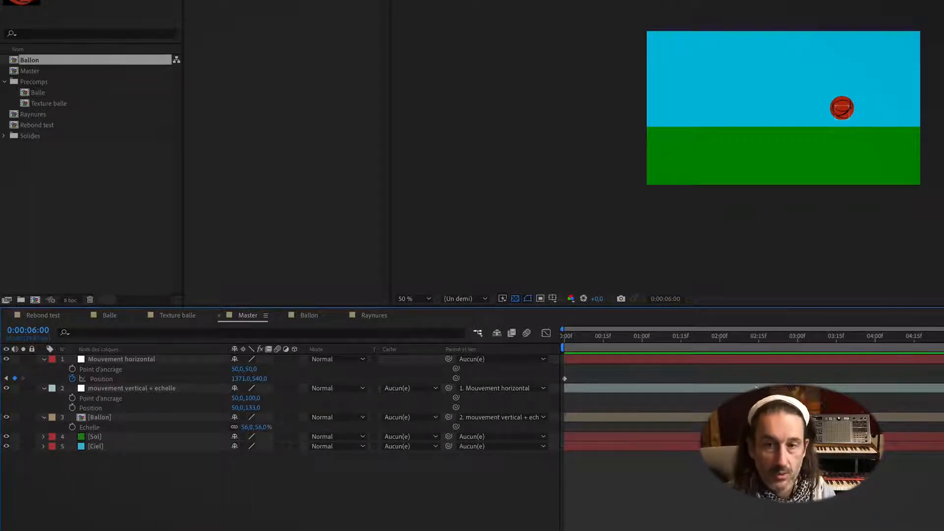
Step: Separate the Mouvement horizontal null's Position into X and Y dimensions and remove the Y Position keyframes
left_click(113, 379)
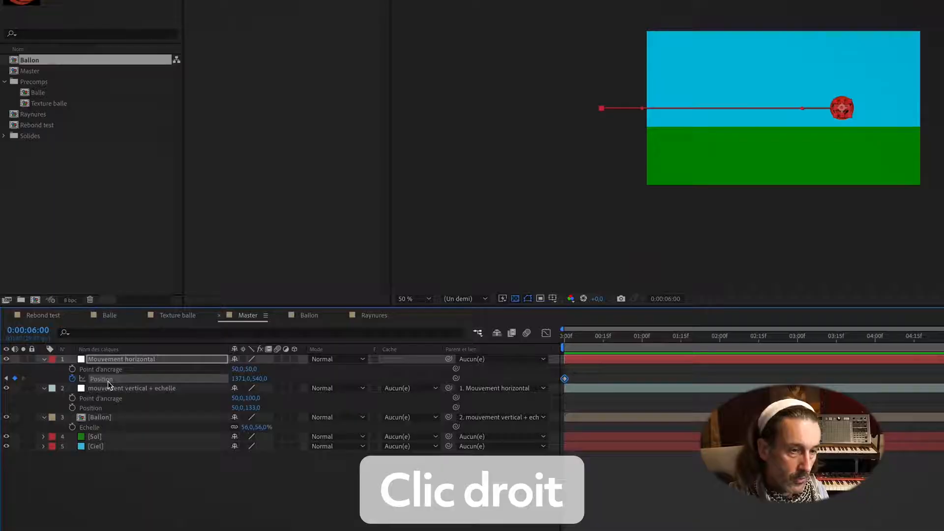
right_click(108, 381)
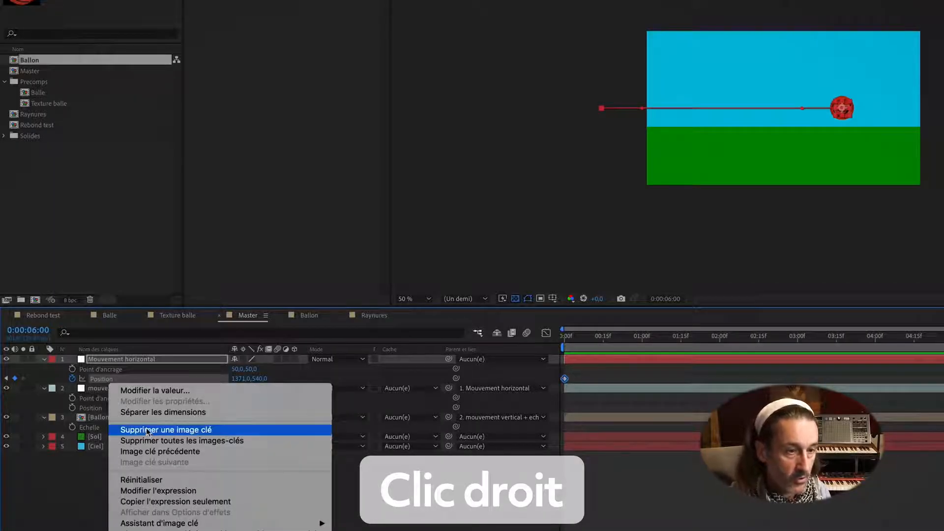
left_click(149, 413)
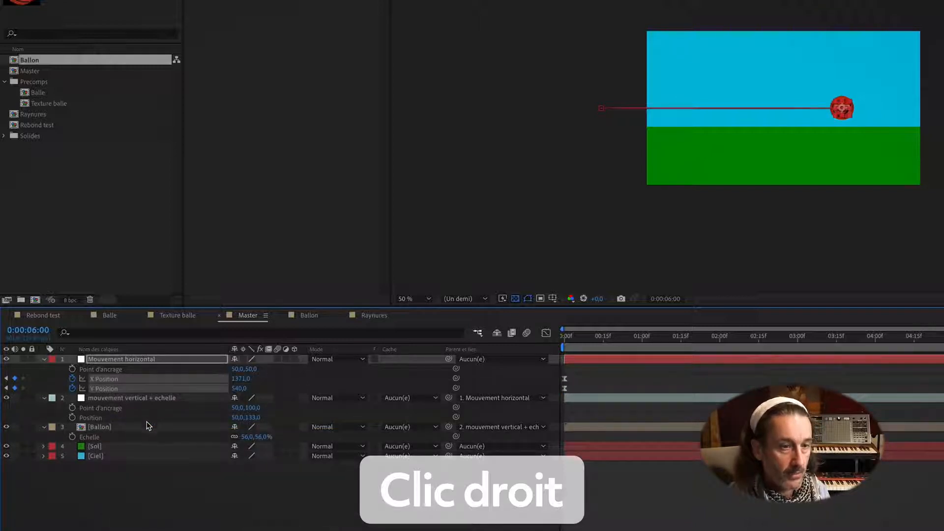
left_click(167, 488)
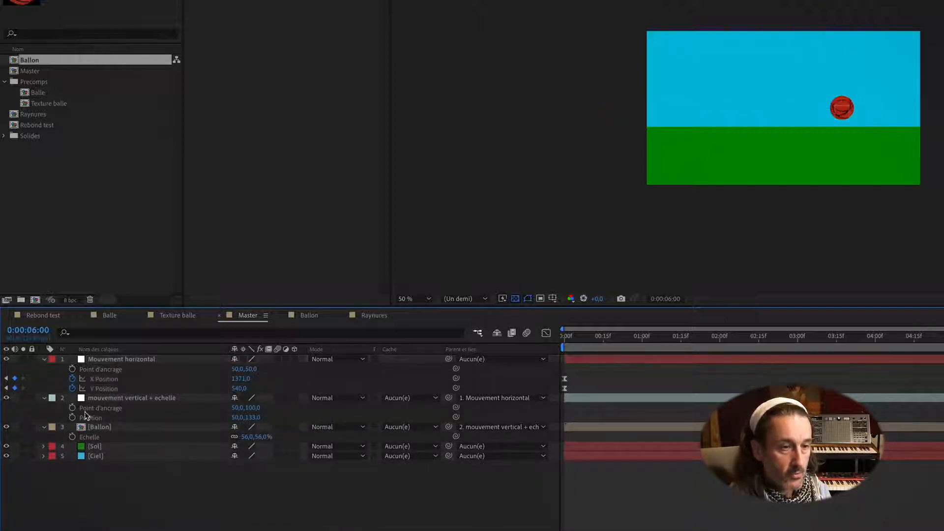
left_click(72, 389)
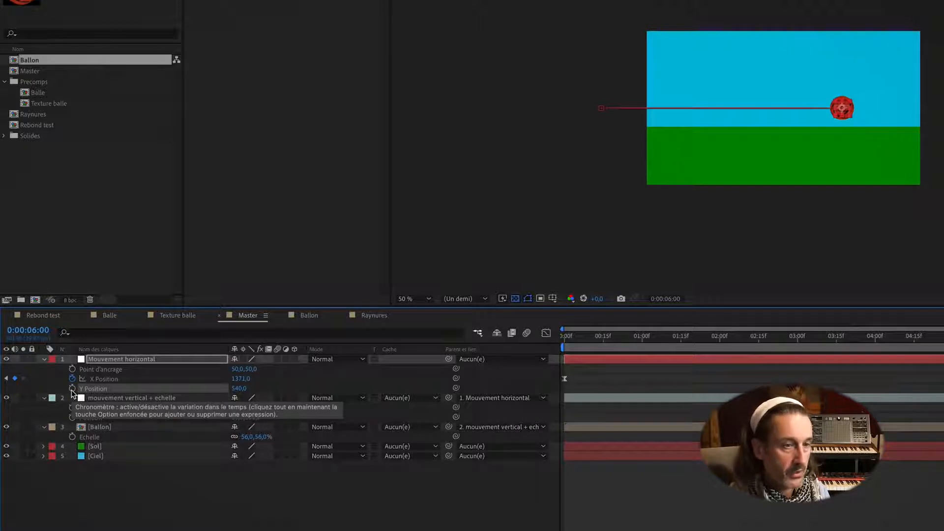
Step: In the X Position graph, raise the first keyframe's handle to about 1200 and flatten the last keyframe's handle for a gradual slowdown
left_click(102, 378)
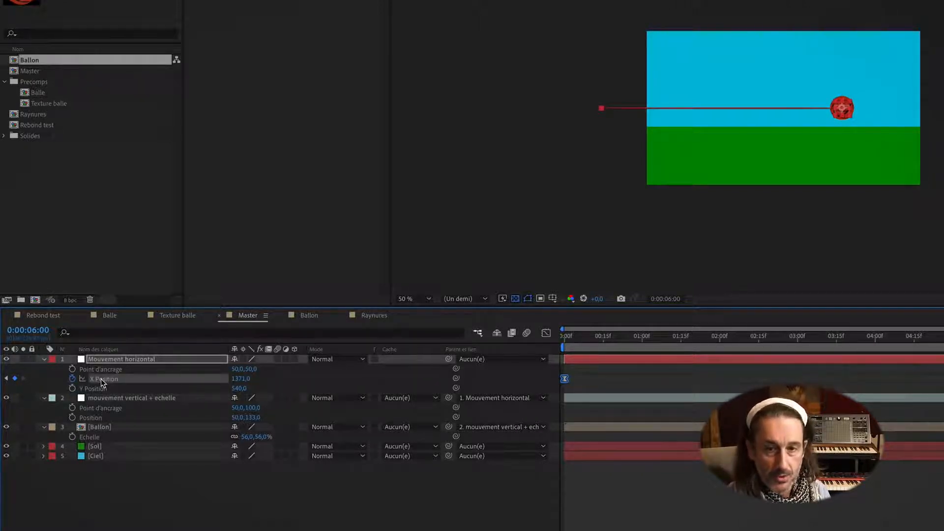
left_click(547, 335)
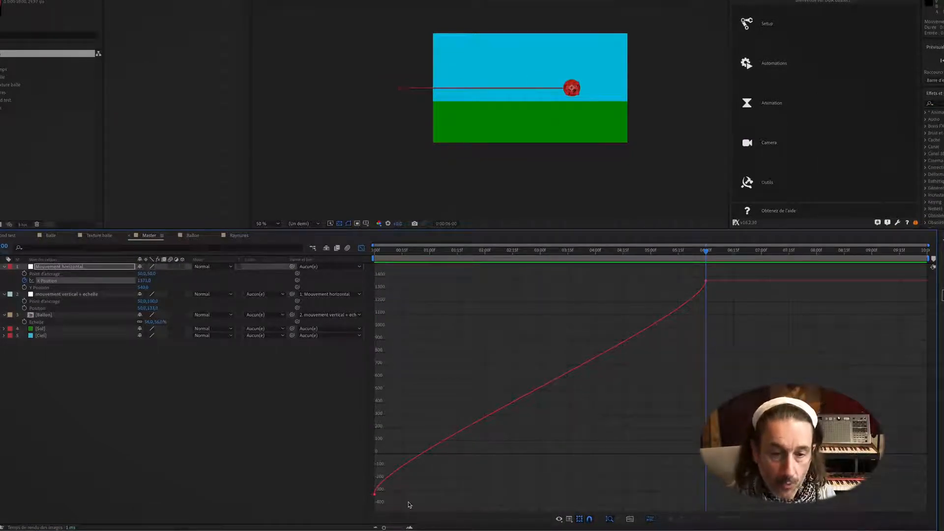
left_click_drag(408, 506, 379, 301)
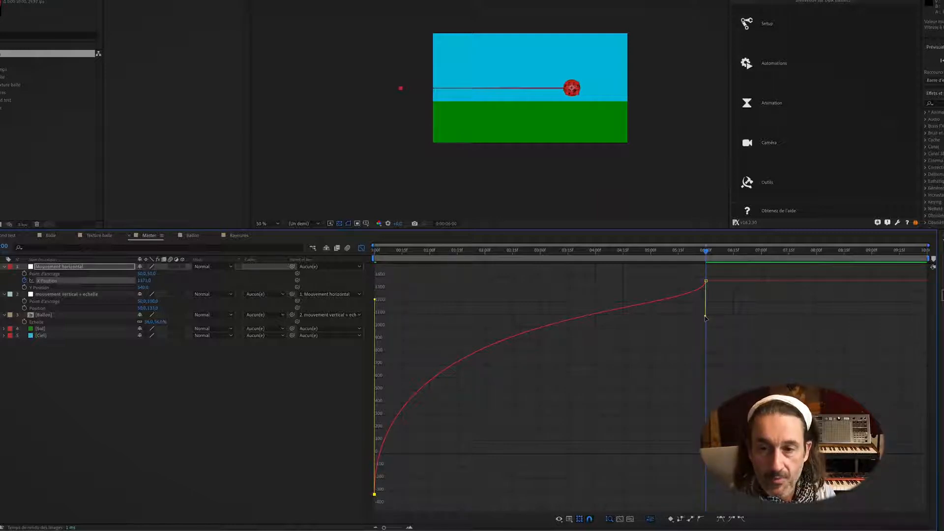
left_click_drag(705, 319, 655, 305)
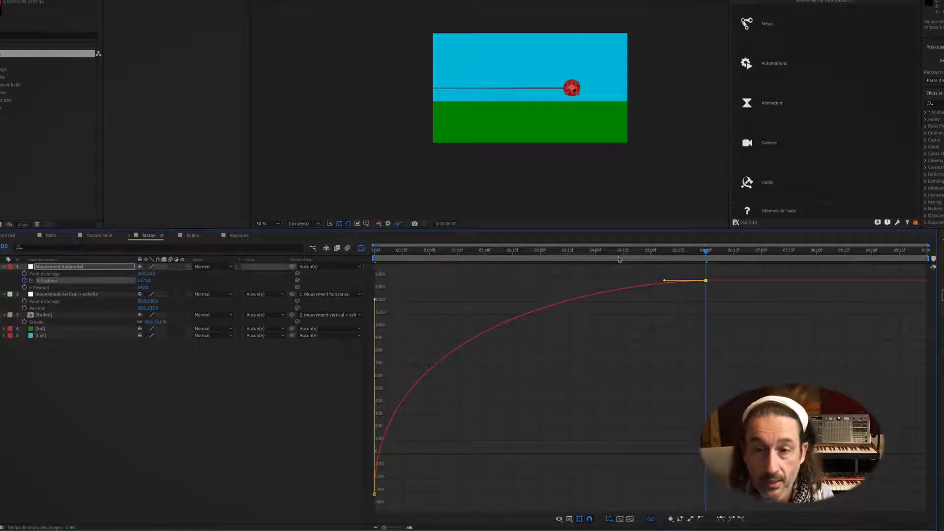
Step: Play and scrub through the animation to examine how the ball slows down near the end of its travel
left_click(639, 251)
left_click_drag(647, 253, 697, 250)
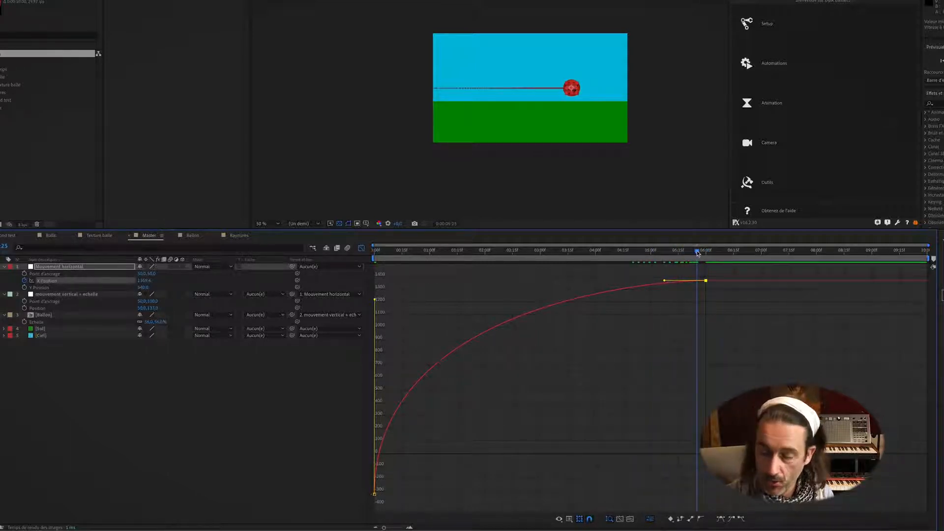
key("space")
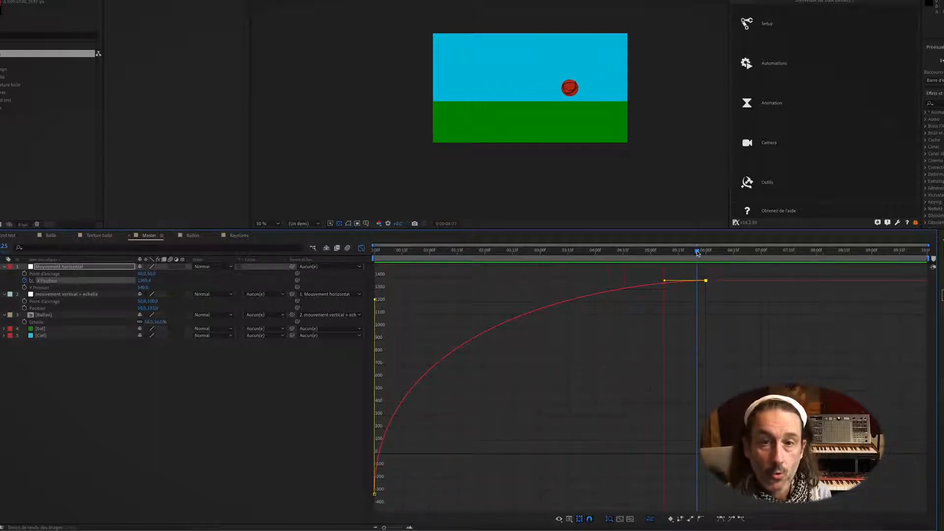
key("space")
left_click_drag(477, 253, 614, 255)
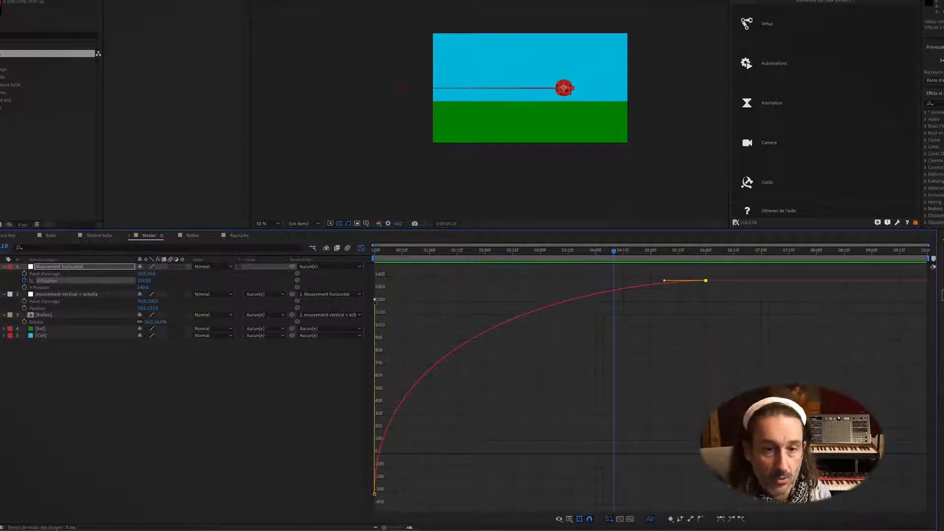
Step: Soften the X Position curve by lowering the first keyframe's handle to about 650 and shortening the last keyframe's handle, checking in playback
left_click_drag(374, 301, 374, 372)
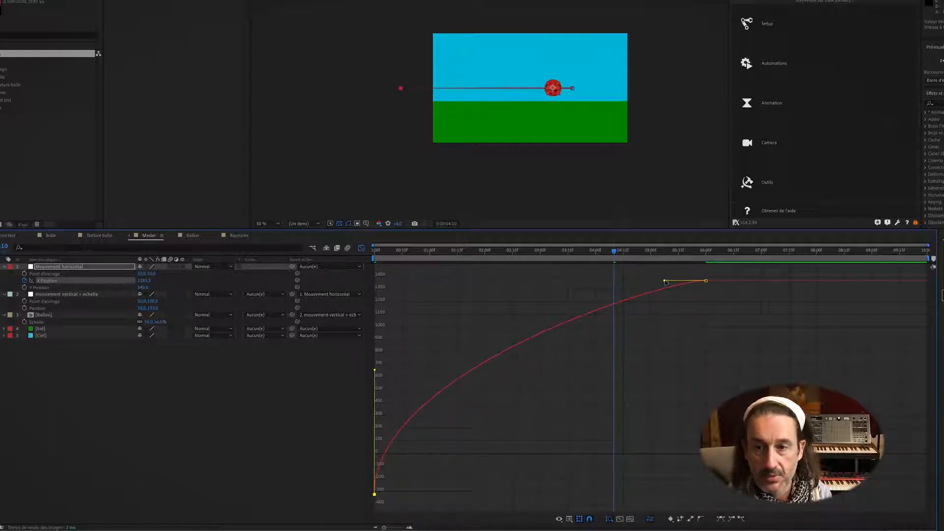
left_click_drag(667, 282, 683, 282)
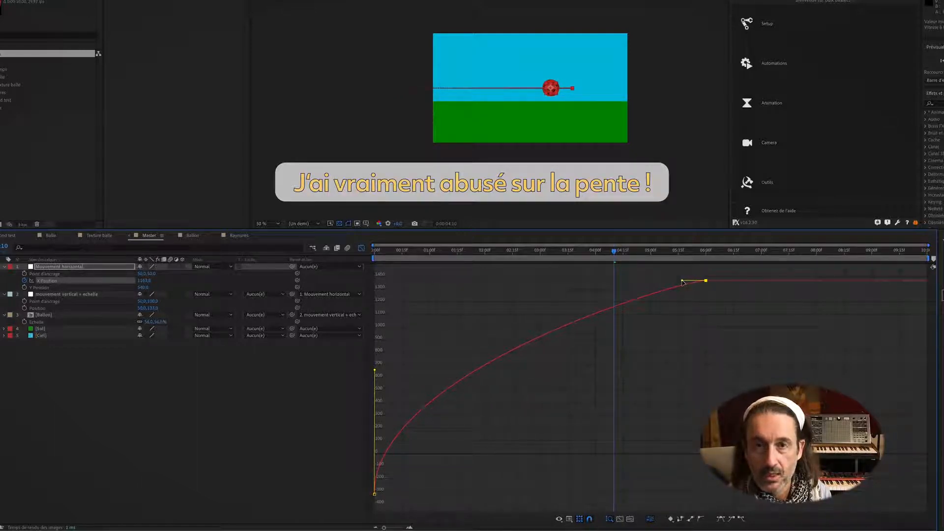
key("space")
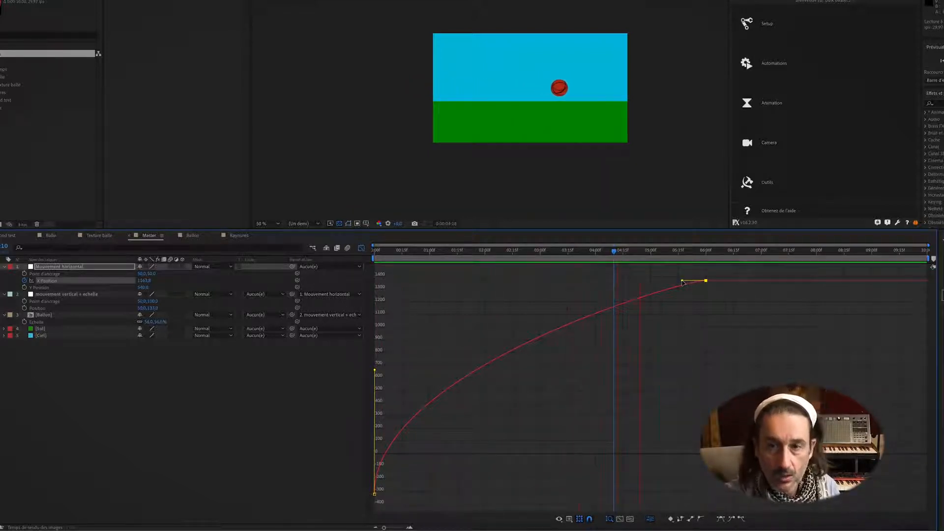
key("space")
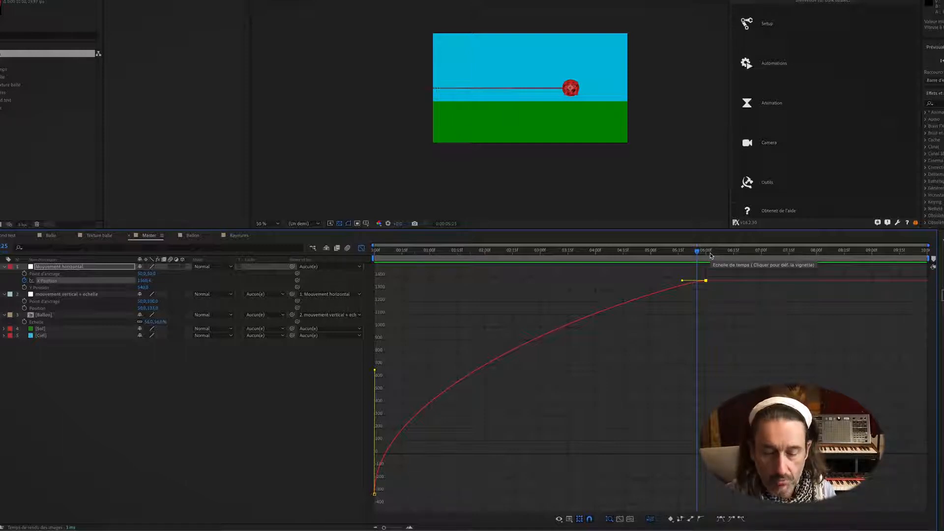
Step: Move the last X Position keyframe earlier to 5 seconds and play back the shortened travel
key("shift+alt+Right")
key("shift+alt+Right")
key("shift+alt+Right")
key("shift+alt+Right")
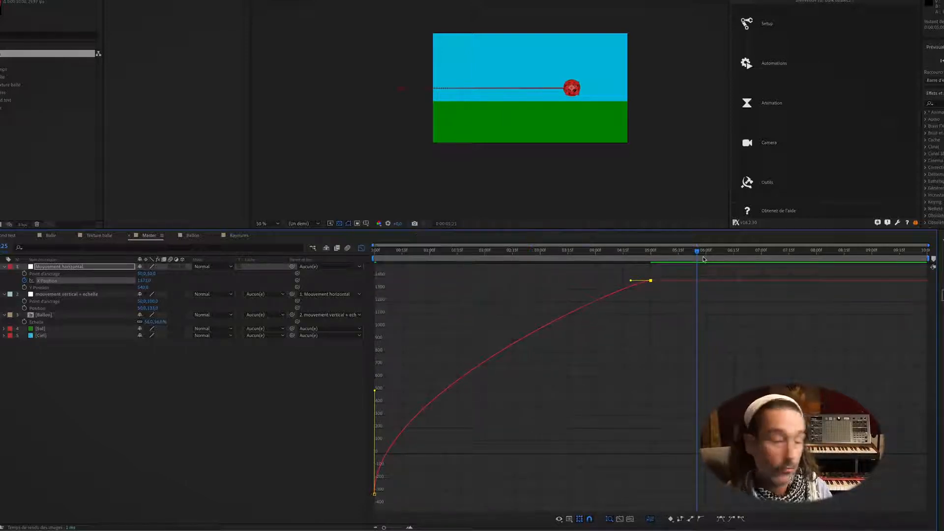
key("space")
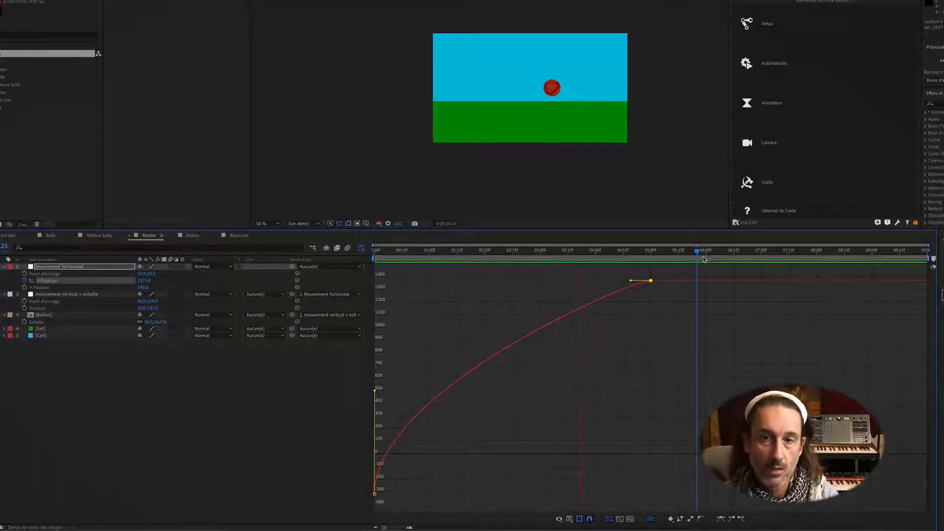
key("space")
Step: At the start of the composition, set the Mouvement horizontal null's X Position to about -929 and preview the faster entry
key("Home")
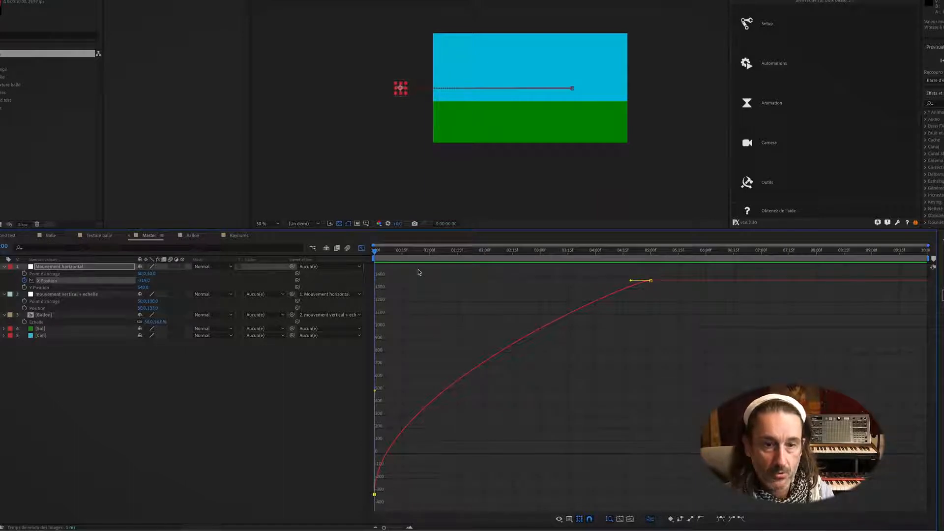
left_click_drag(143, 284, 122, 284)
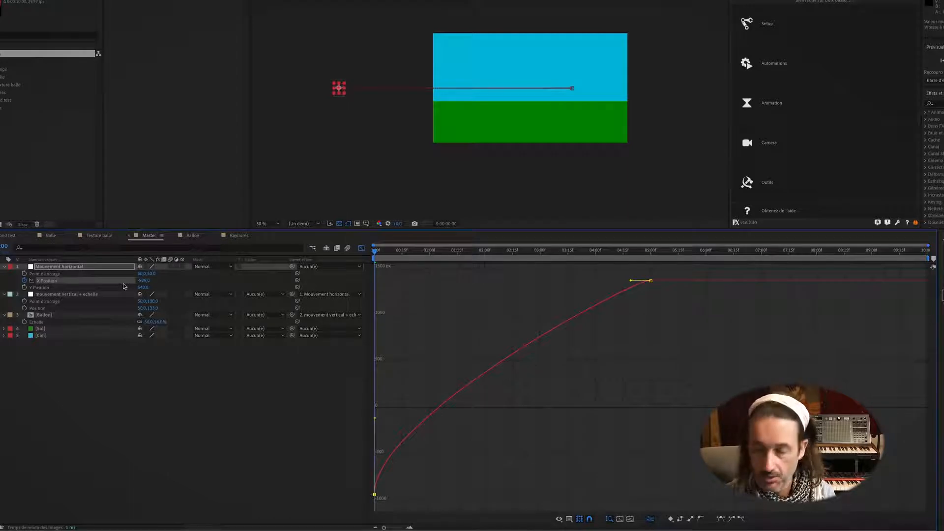
key("space")
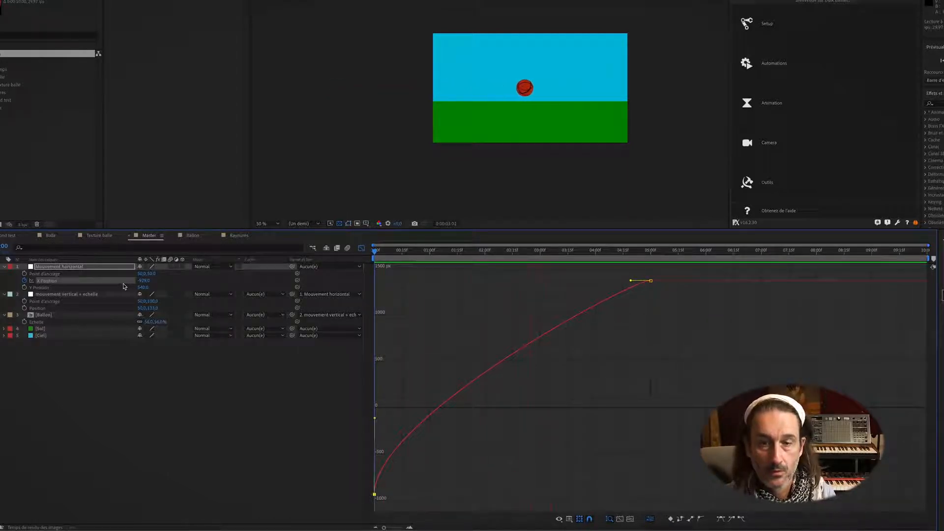
key("space")
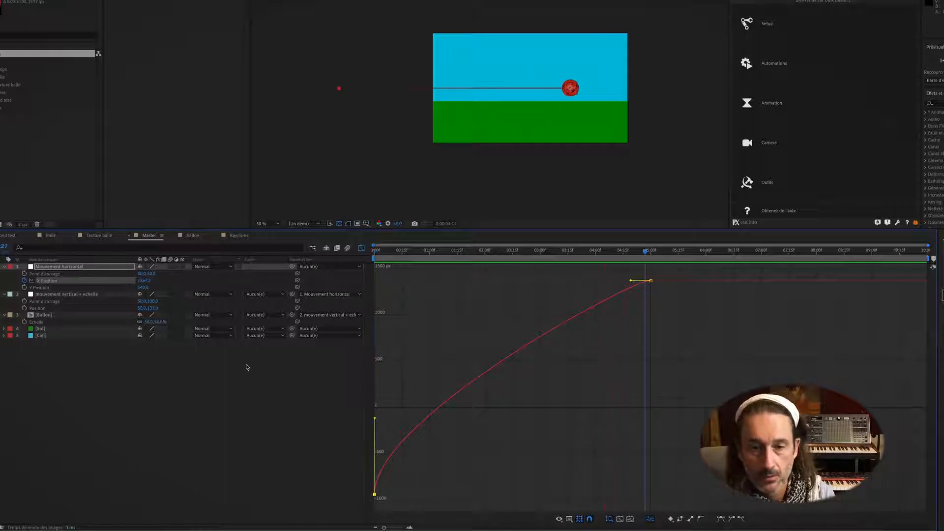
Step: Raise the first X Position keyframe's handle to about 700 and shorten the last one's further, previewing each curve change
left_click_drag(374, 420, 376, 340)
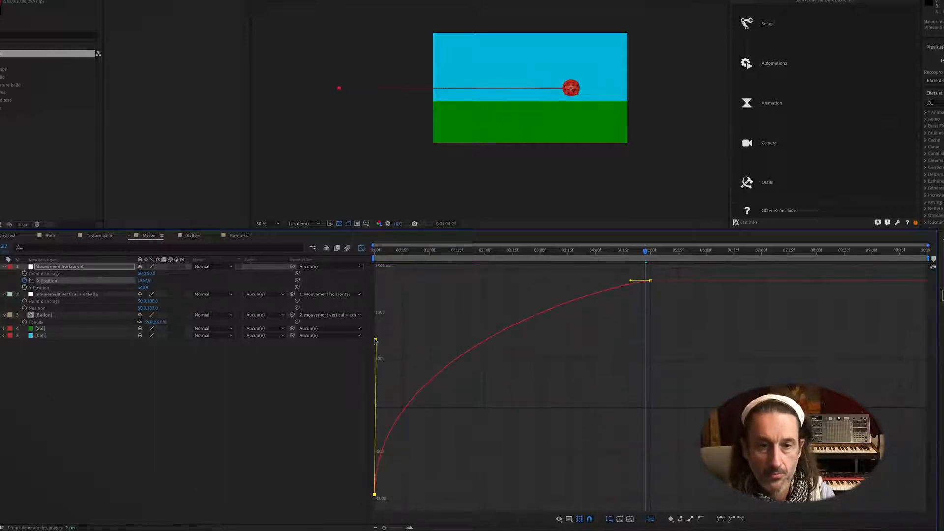
key("space")
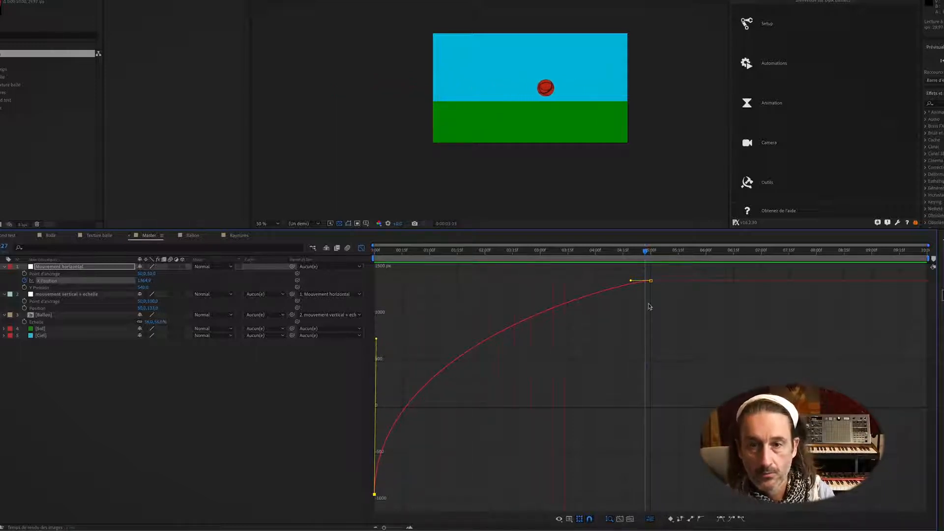
key("space")
left_click_drag(632, 281, 642, 281)
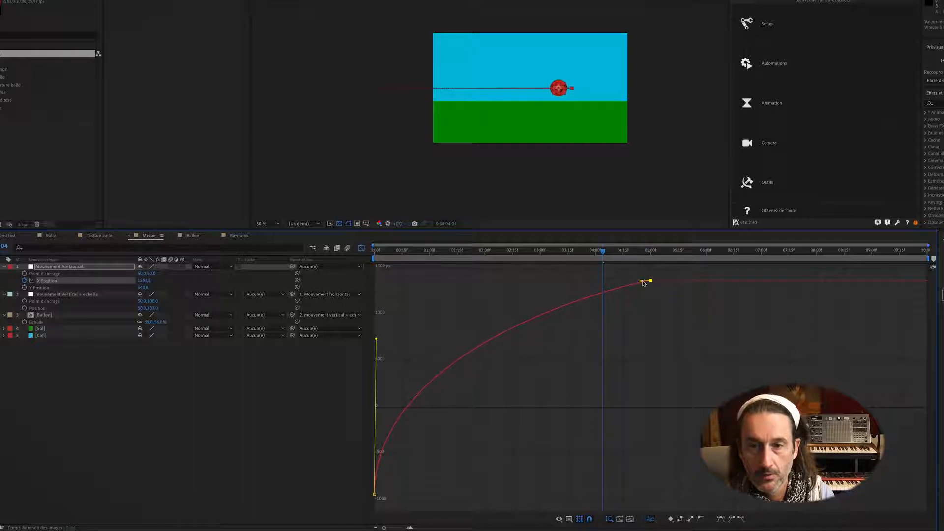
key("space")
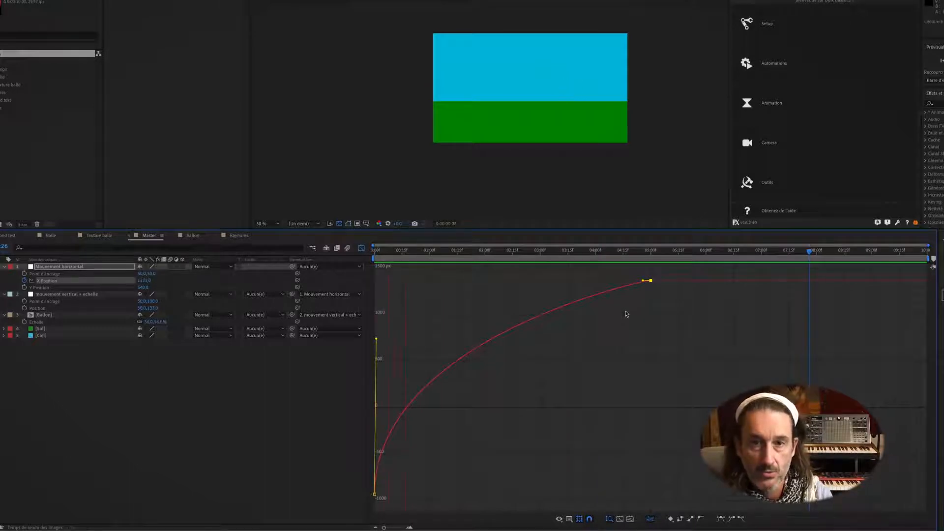
key("space")
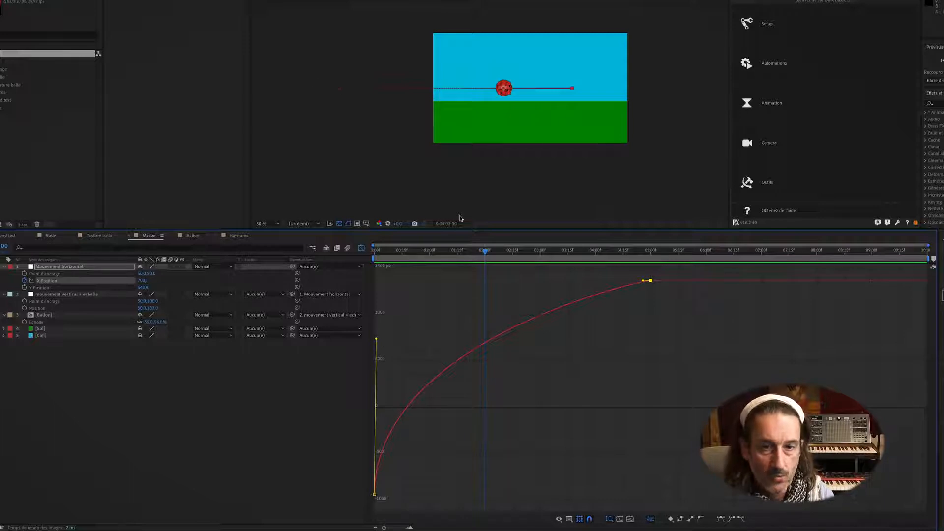
Step: Extend the first X Position keyframe's handle to about 1 second and set the starting X Position to -540, checking in playback
key("Home")
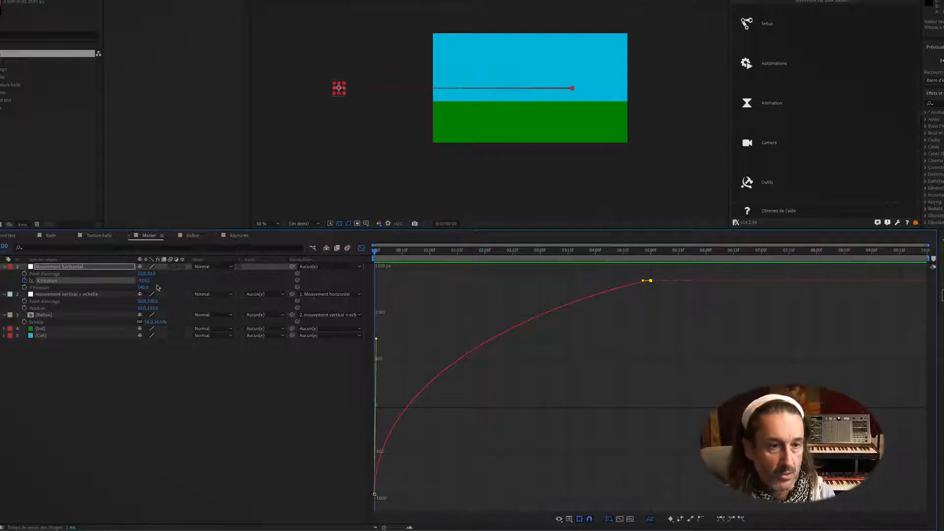
left_click_drag(144, 280, 136, 286)
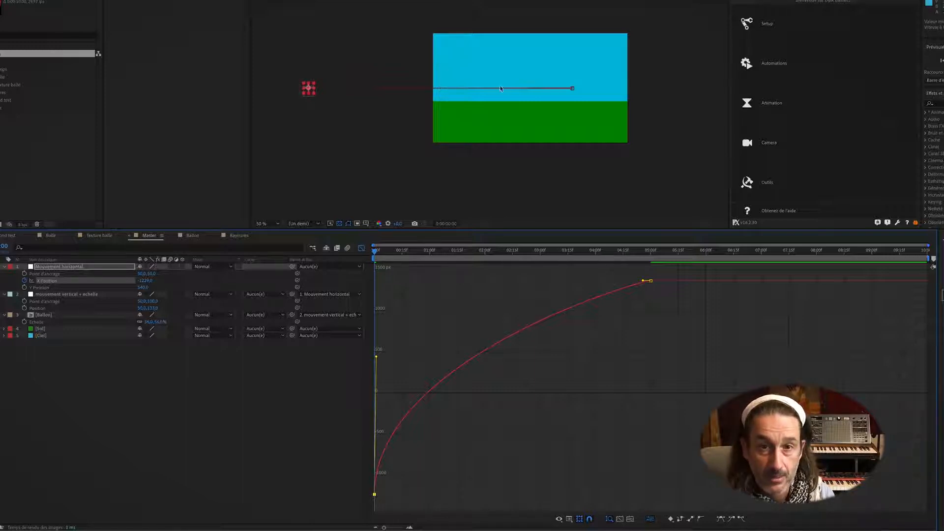
left_click_drag(377, 359, 436, 348)
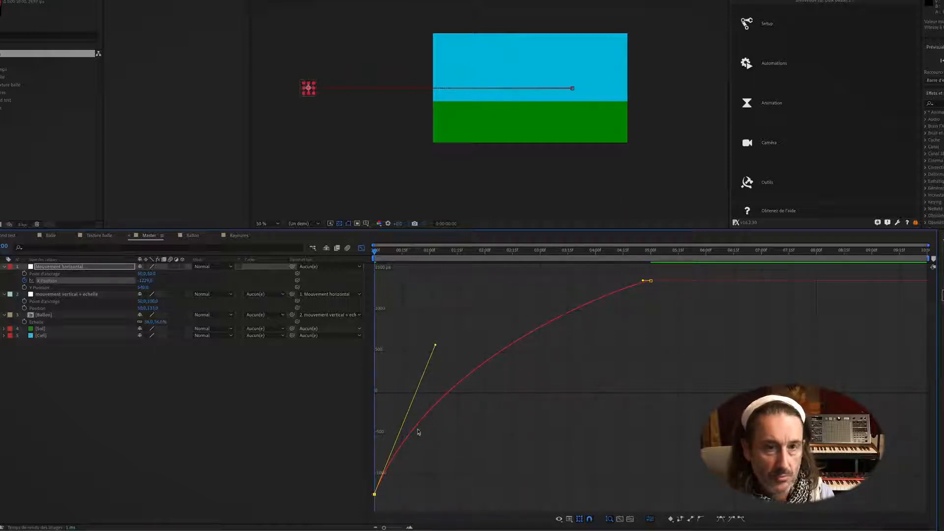
left_click_drag(146, 281, 421, 276)
key("space")
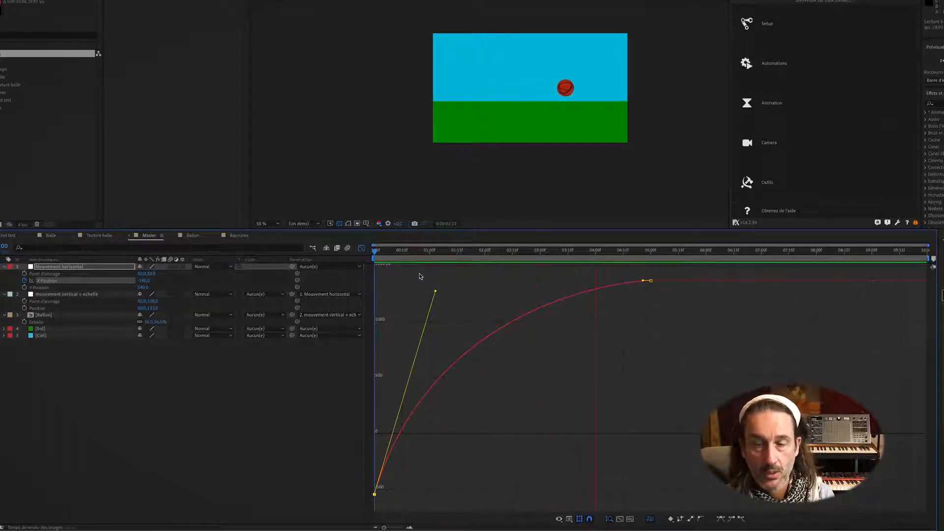
key("space")
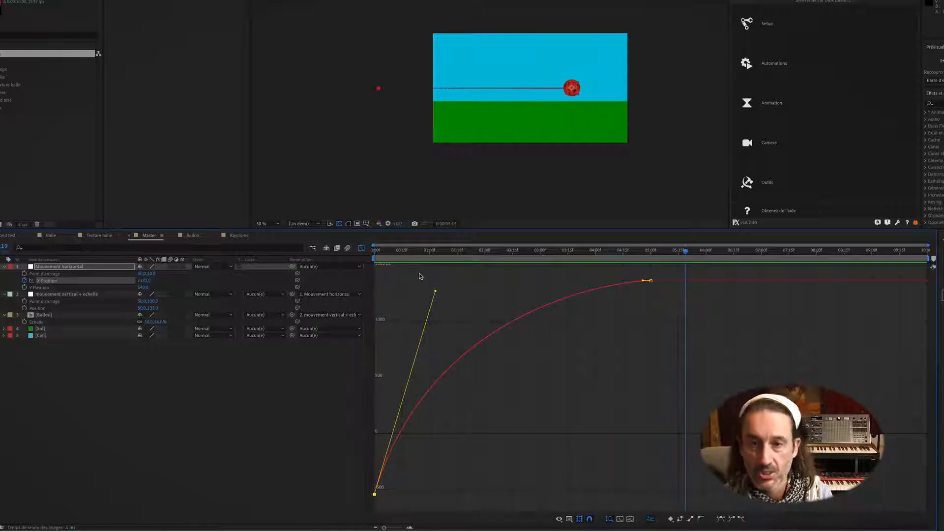
Step: End the work area at 6 seconds and preview the ball's travel within it
left_click(706, 251)
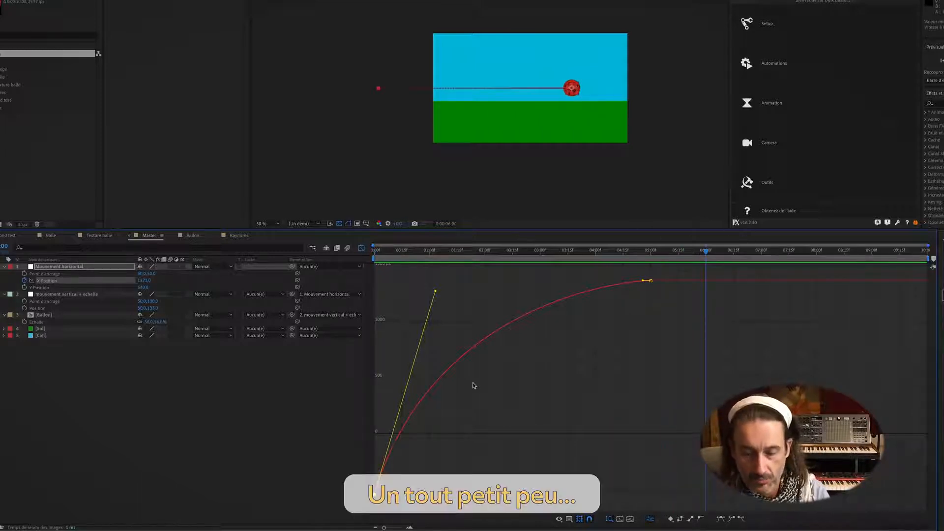
key("n")
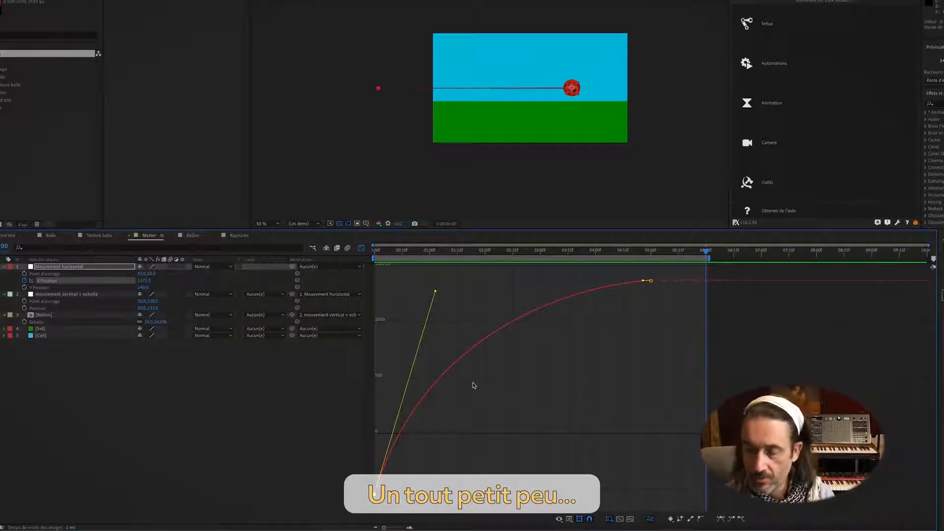
key("space")
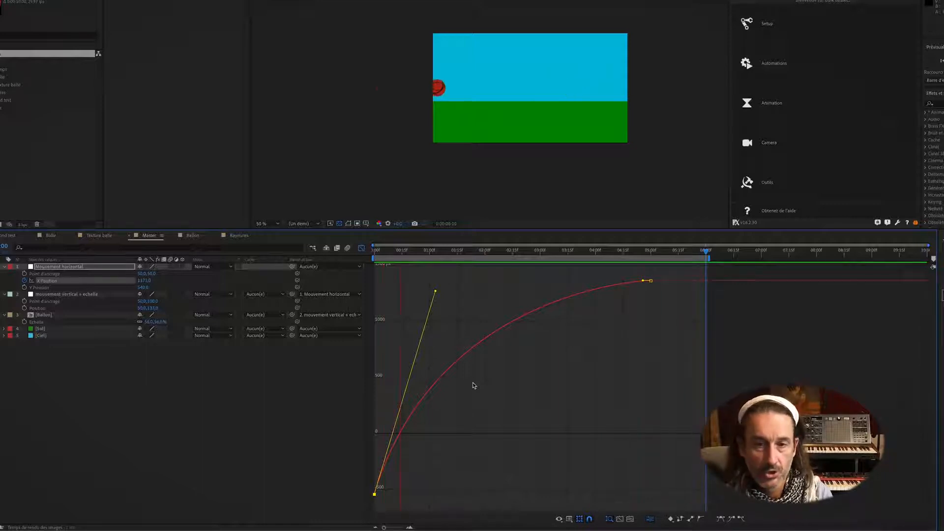
key("space")
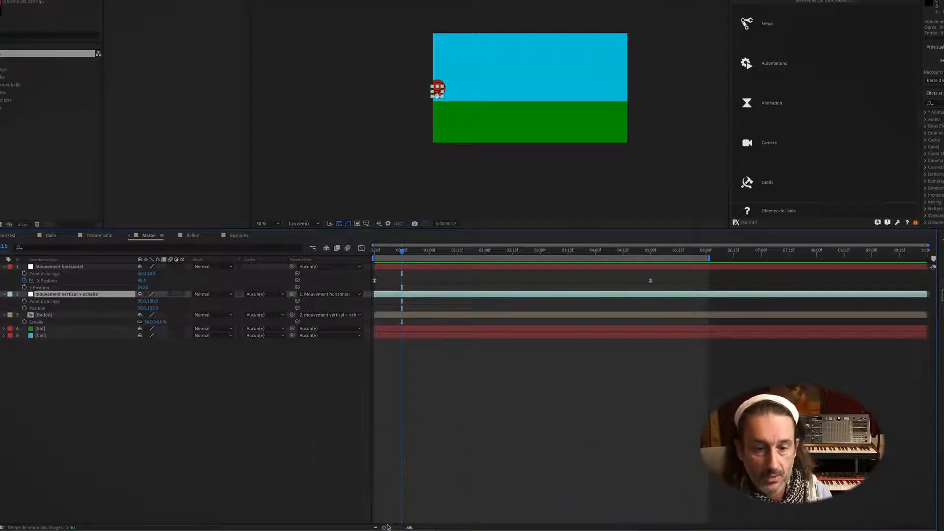
Step: At 1:12, start Position keyframes on the mouvement vertical + echelle null and lower the ball onto the ground at Y 359
left_click_drag(402, 253, 452, 256)
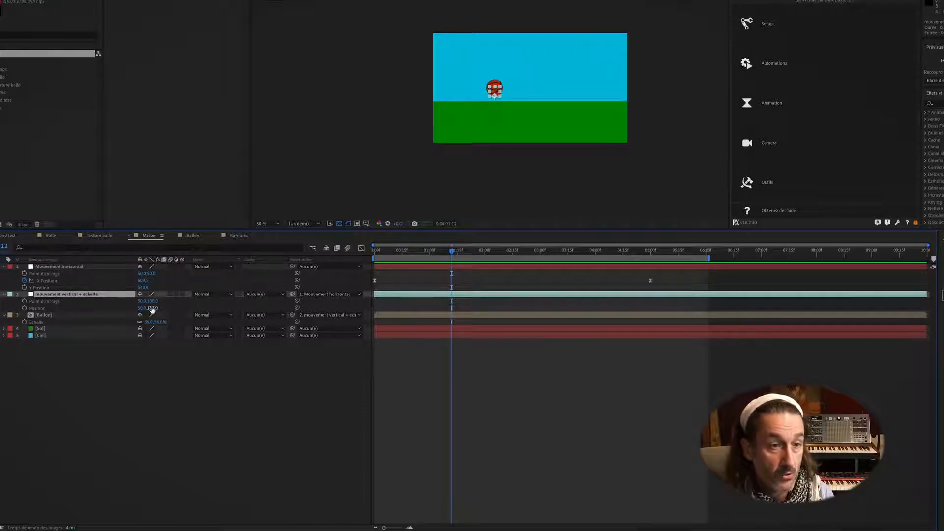
left_click(24, 309)
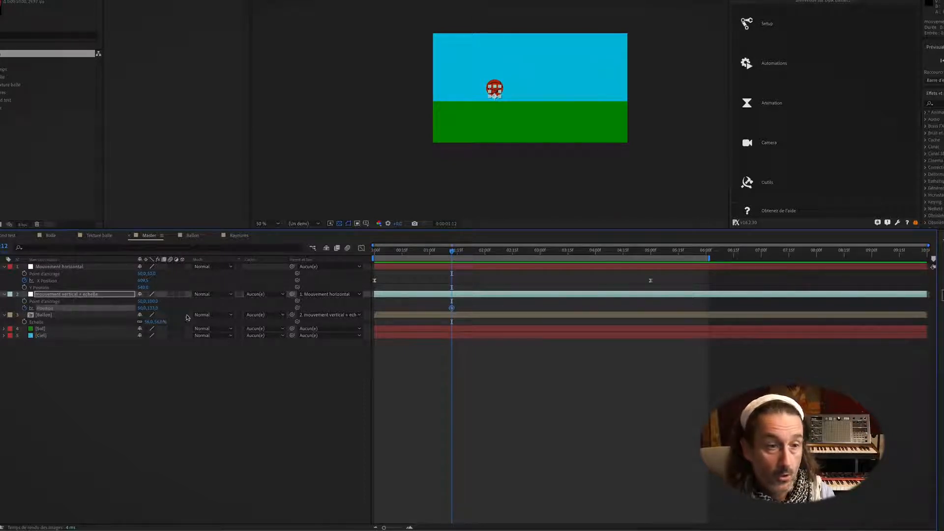
left_click_drag(149, 308, 242, 310)
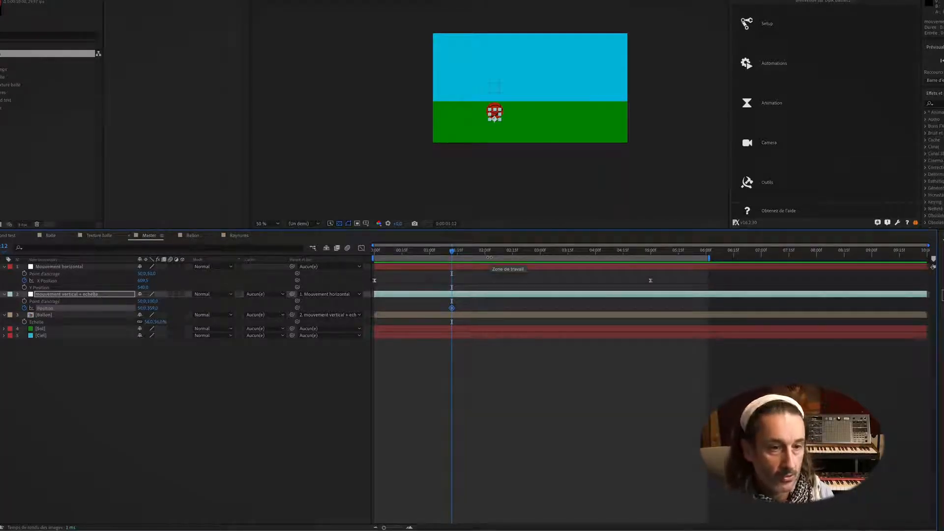
left_click(53, 267)
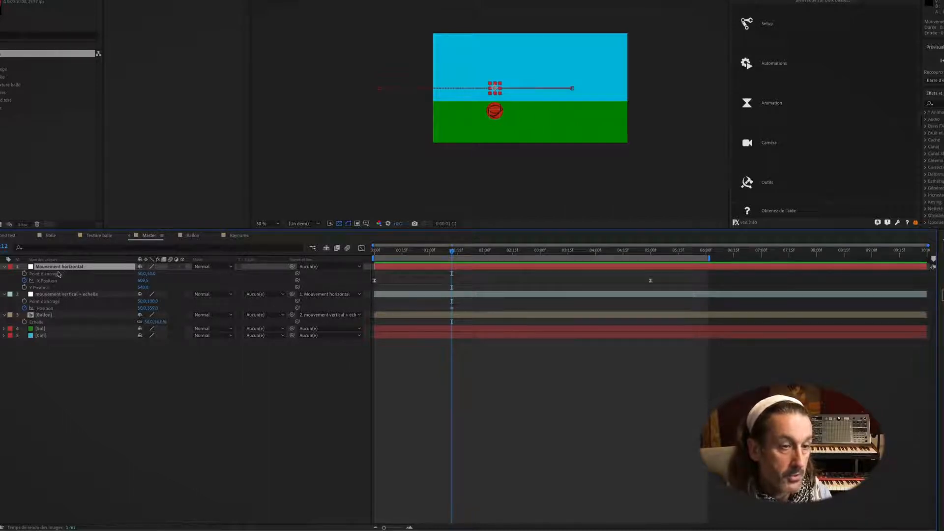
left_click(49, 295)
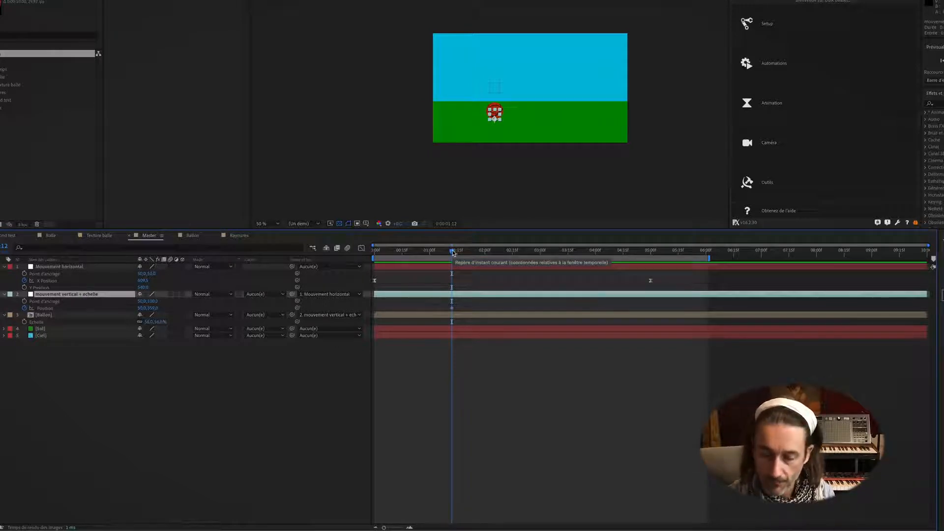
Step: At the first frame, raise the mouvement vertical + echelle null's Y Position to about -445 and preview the ball's fall
key("Home")
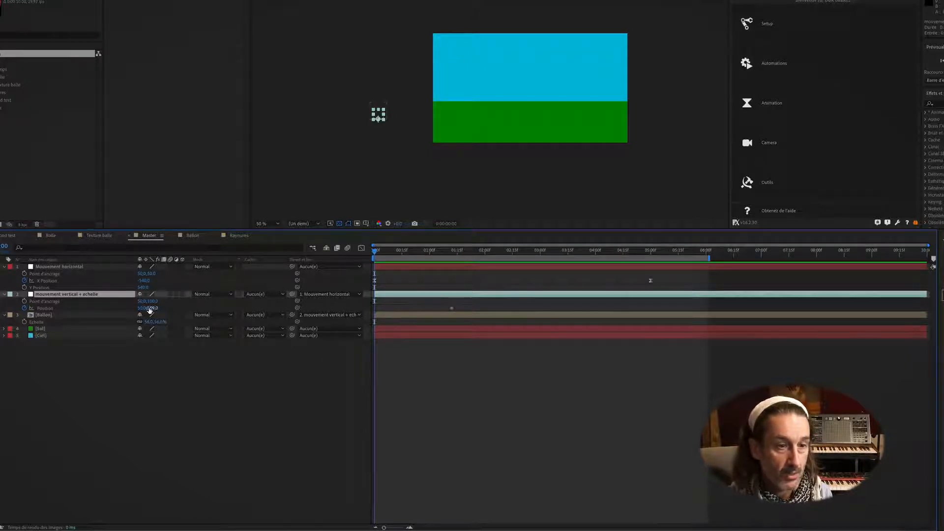
mouse_move(151, 309)
left_mouse_down()
mouse_move(131, 309)
mouse_move(139, 307)
left_mouse_up()
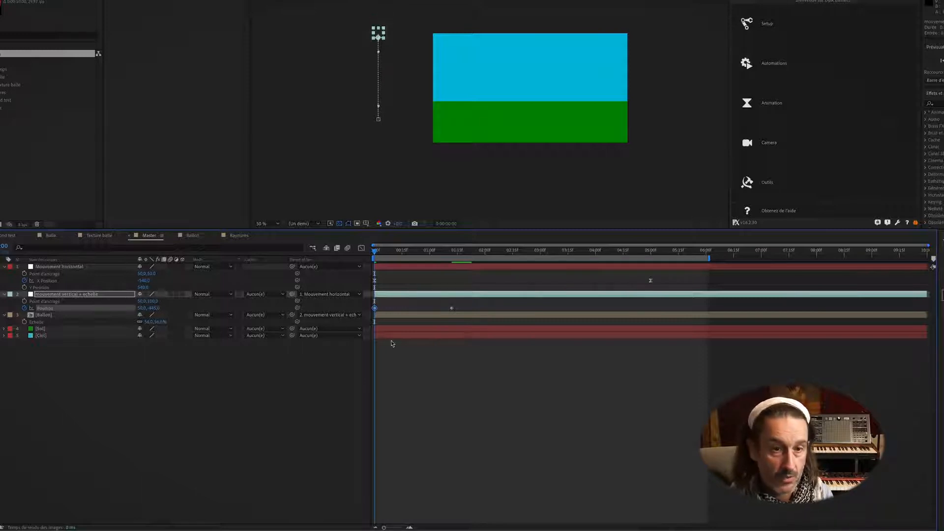
key("space")
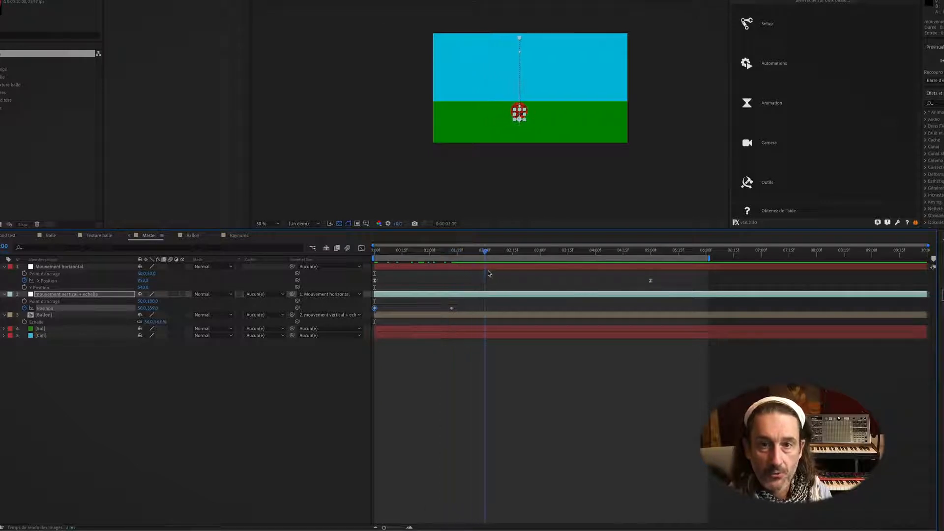
key("space")
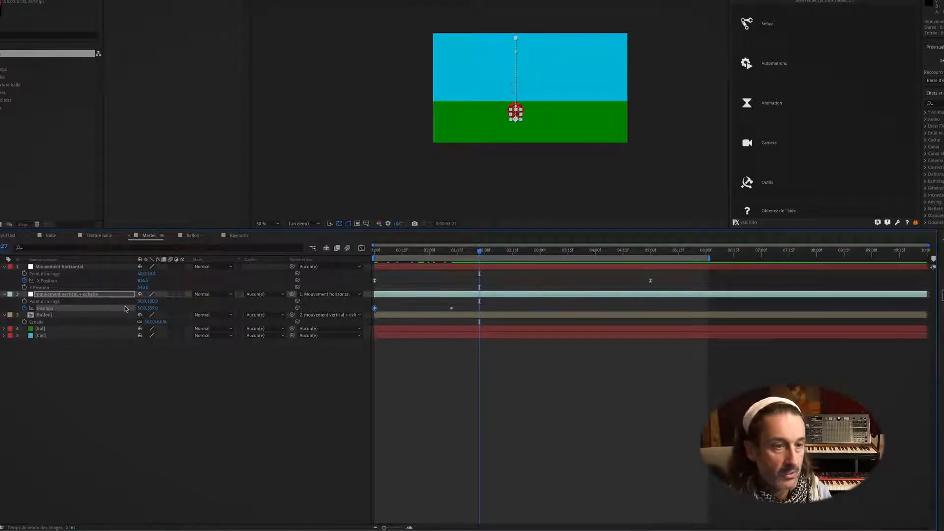
Step: Add a rebound Position keyframe at 1:27 with Y at about -30, and advance the current time to 2:07
left_click_drag(153, 308, 0, 311)
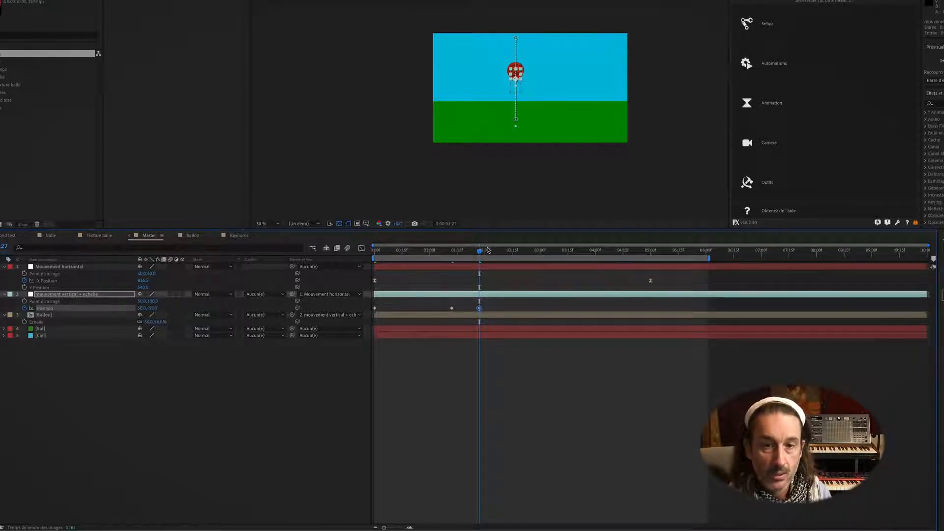
key("shift+Page_Down")
key("shift+Page_Down")
key("shift+Page_Up")
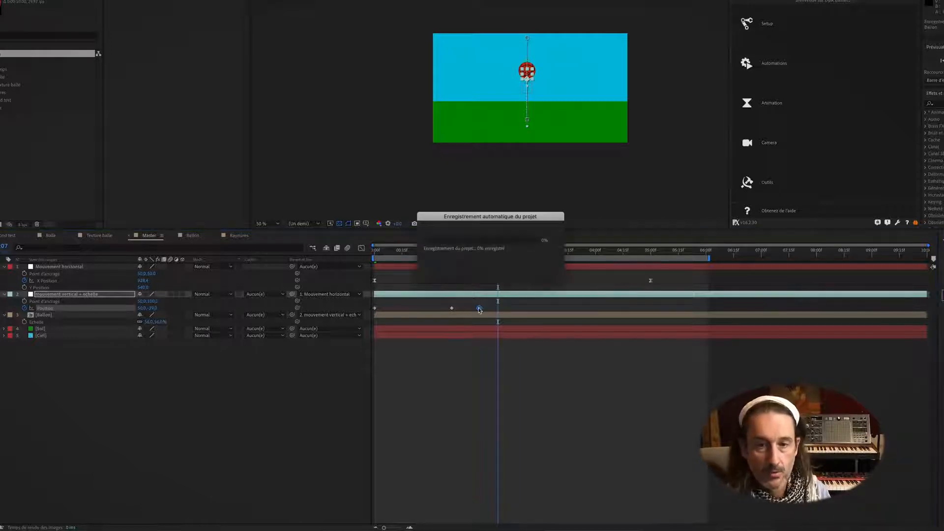
Step: Move the rebound Position keyframe slightly earlier, to about 1:24, and paste a copy of the ground-contact keyframe at 2:07
key("shift+super+Right")
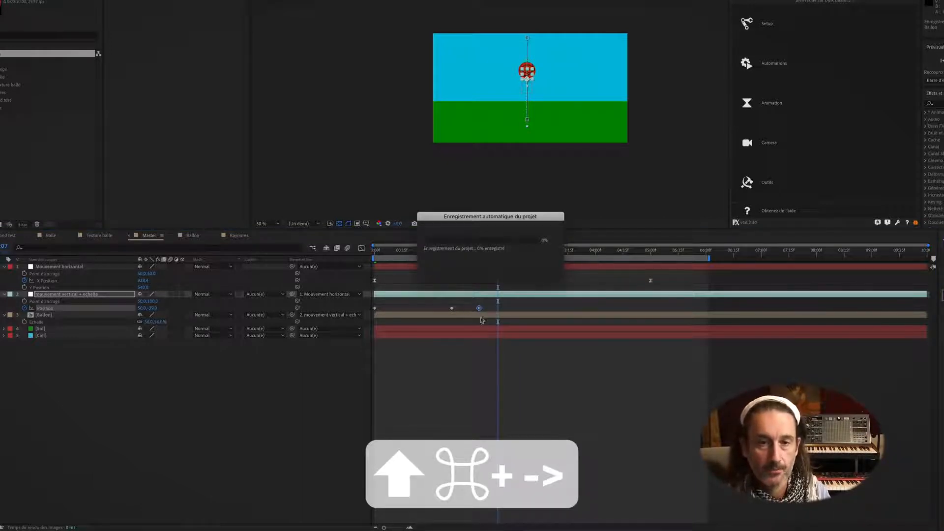
left_click_drag(479, 308, 474, 308)
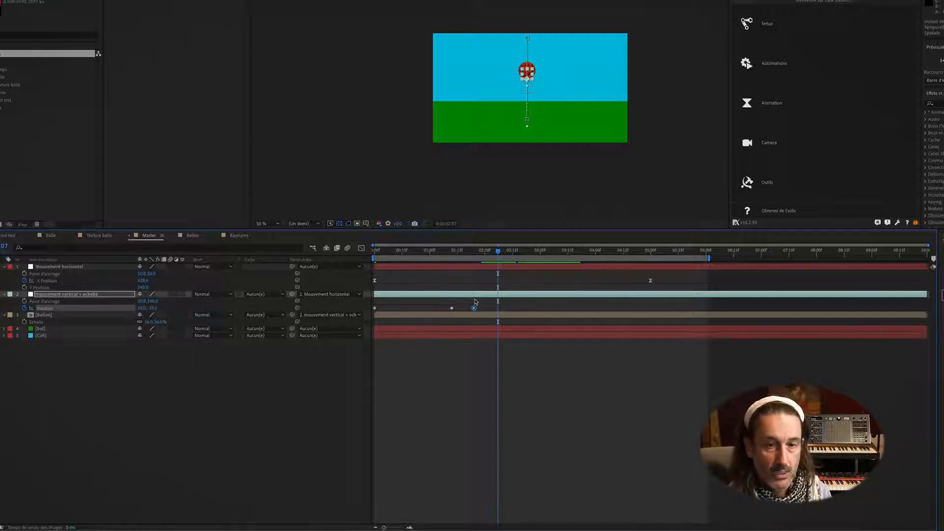
key("ctrl+v")
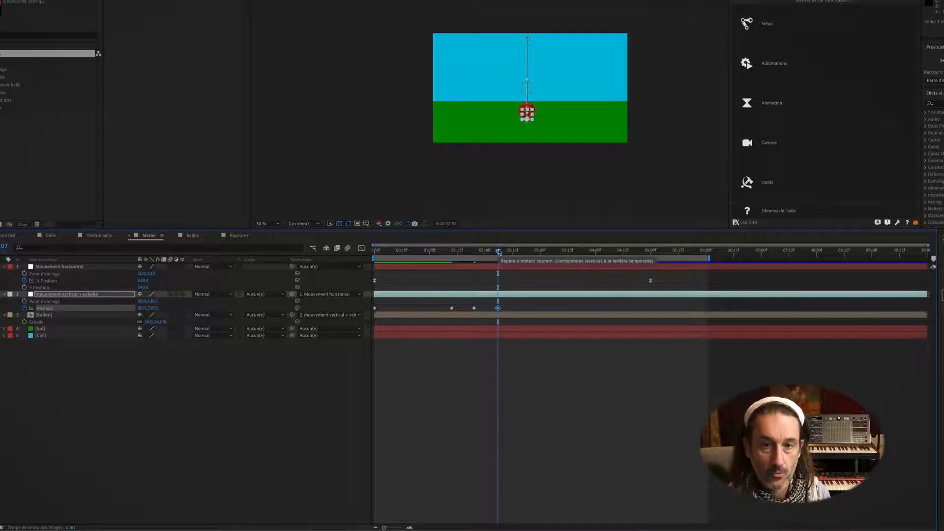
Step: Duplicate the rebound Position keyframe of the mouvement vertical + echelle null at 2:18 for a second bounce
left_click_drag(498, 252, 520, 283)
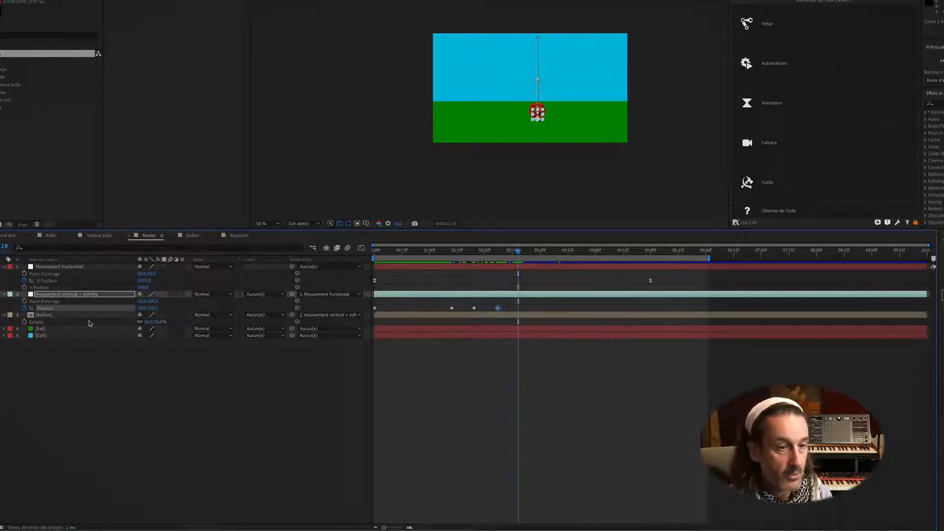
left_click(475, 308)
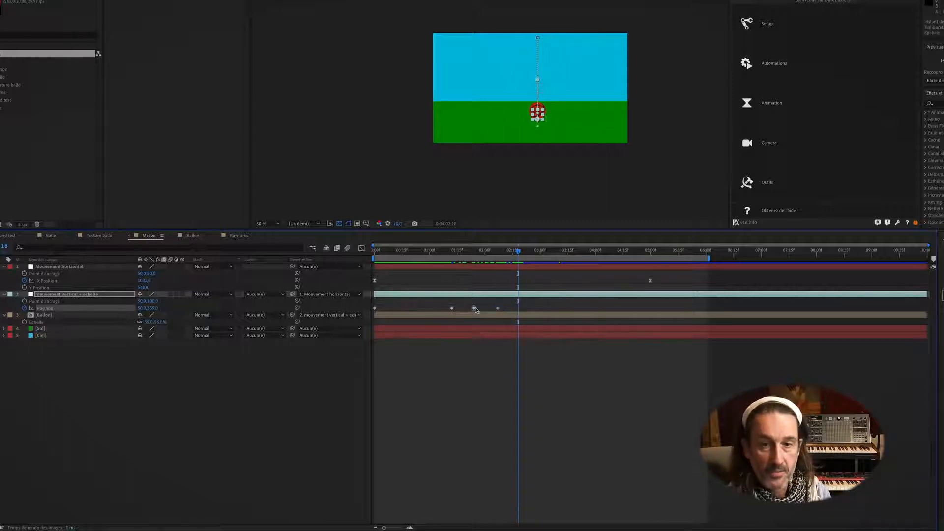
key("ctrl+c")
key("ctrl+v")
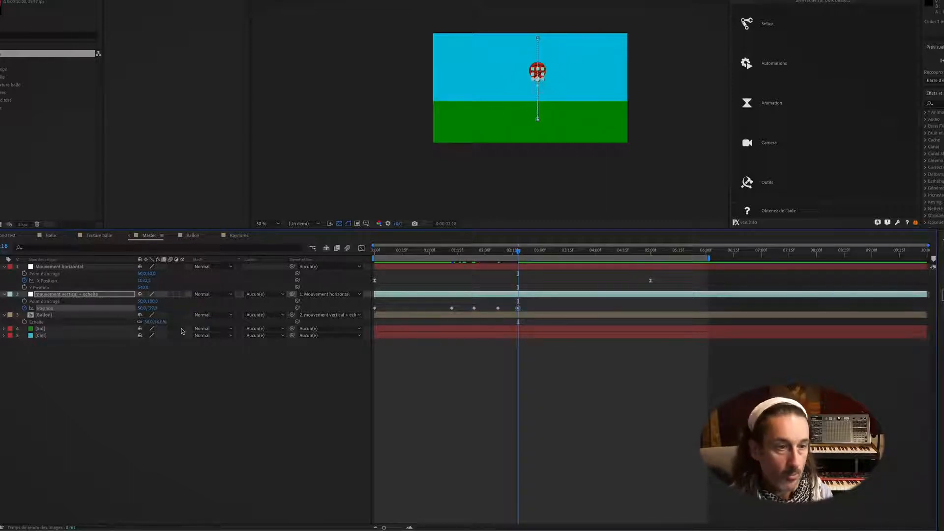
Step: Lower the rebound peak at 0:00:02:18 on the vertical movement layer, and copy the previous ground Position keyframe to 0:00:02:28
left_click_drag(153, 308, 217, 310)
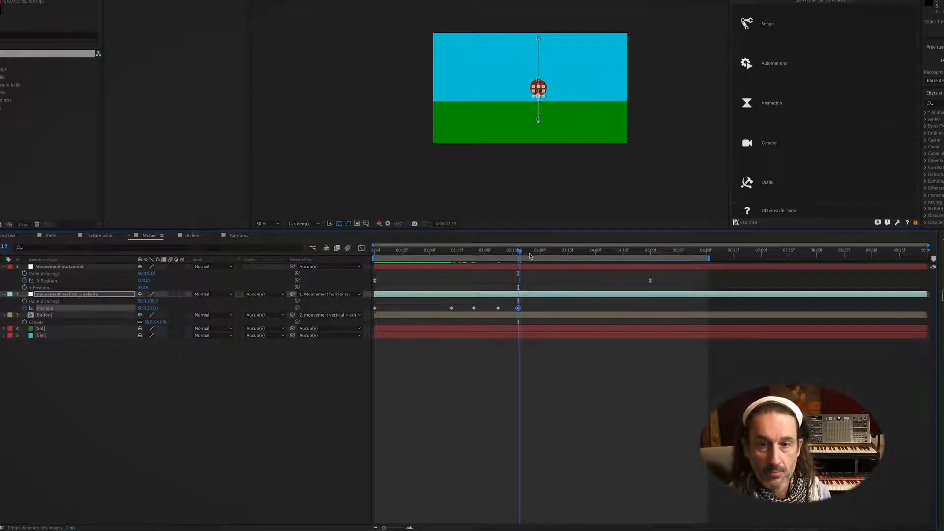
left_click_drag(520, 254, 538, 257)
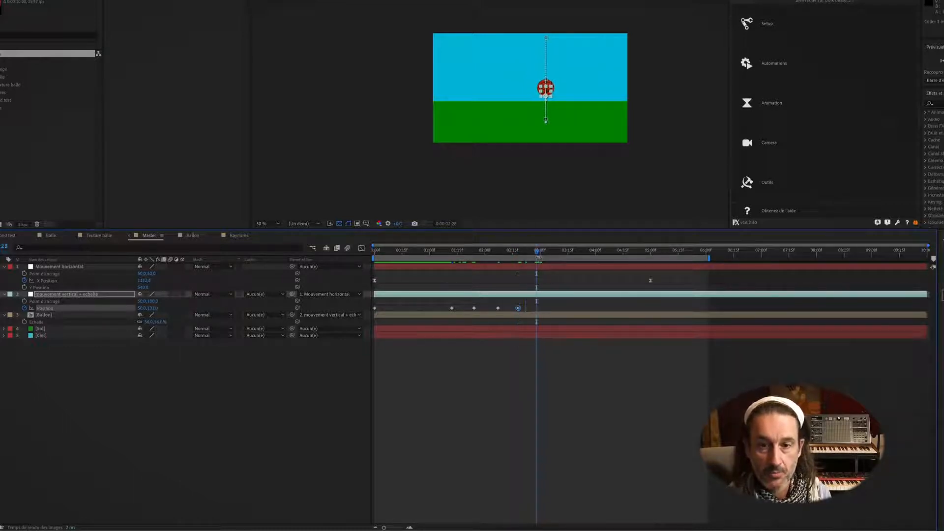
left_click(497, 308)
key("ctrl+c")
key("ctrl+v")
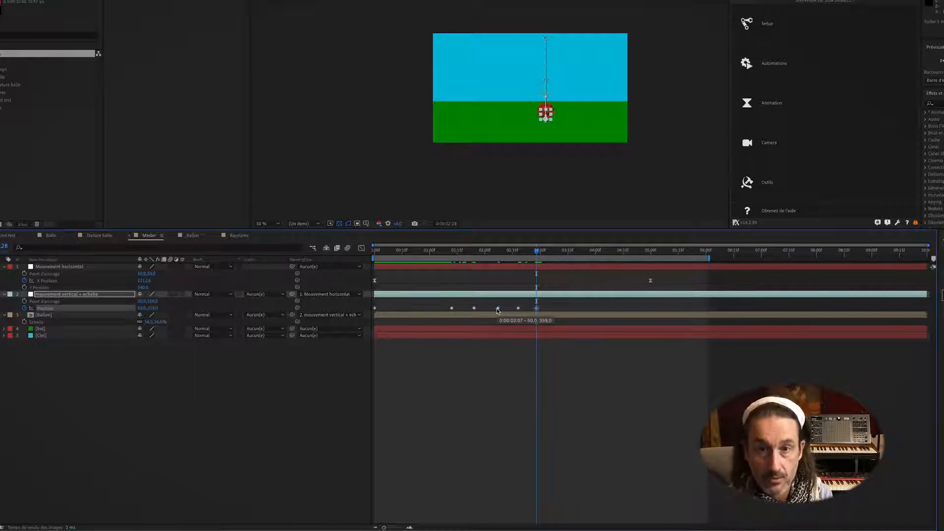
Step: Copy the 0:00:02:18 peak Position keyframe to 0:00:03:07 and lower its vertical value for a smaller rebound
left_click_drag(537, 254, 552, 254)
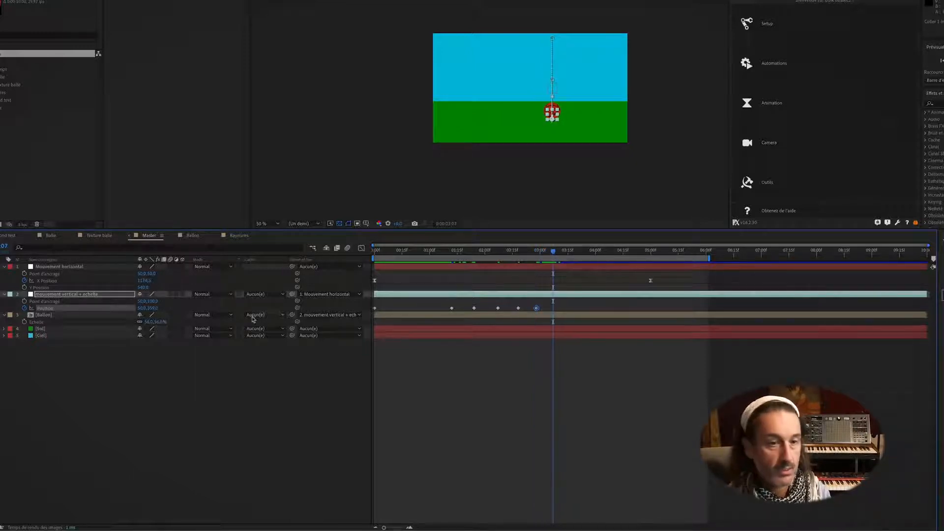
left_click(518, 308)
key("ctrl+c")
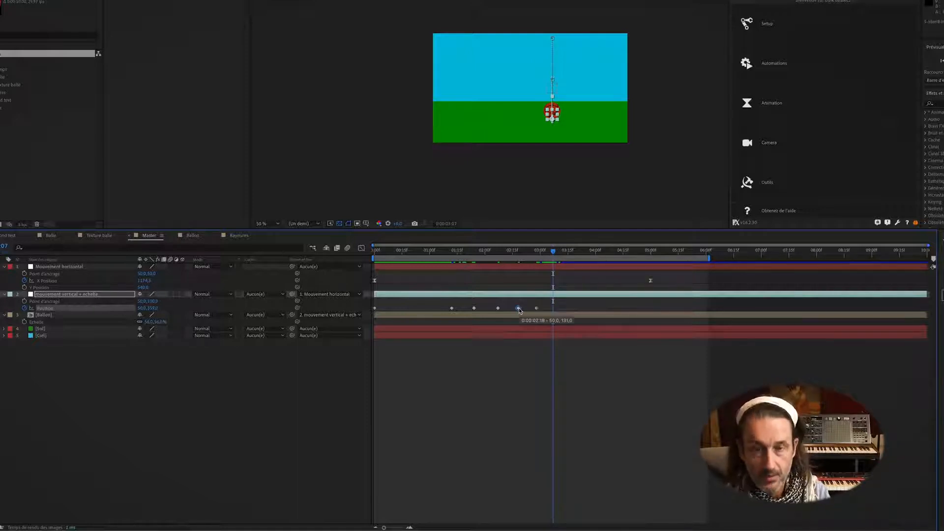
key("ctrl+v")
left_click_drag(159, 308, 206, 306)
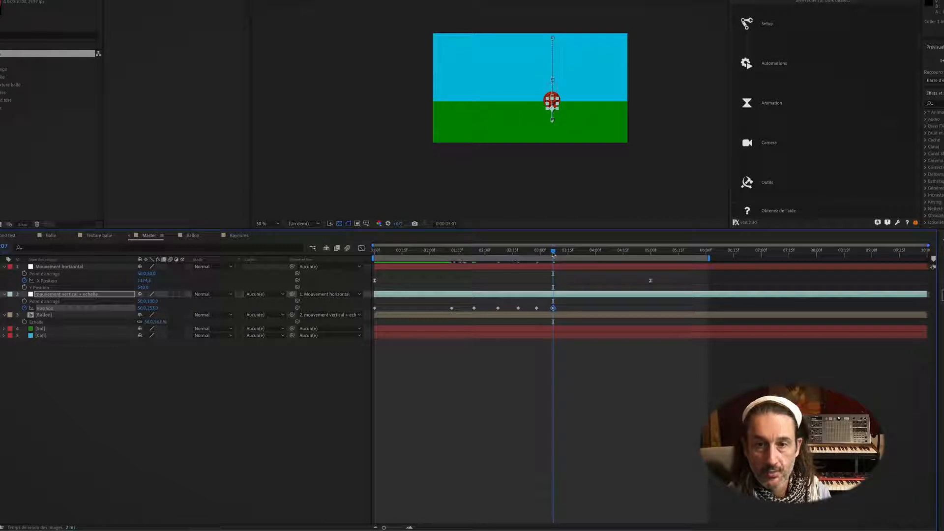
Step: Duplicate the 0:00:02:28 ground-contact Position keyframe at 0:00:03:14
left_click_drag(553, 255, 569, 255)
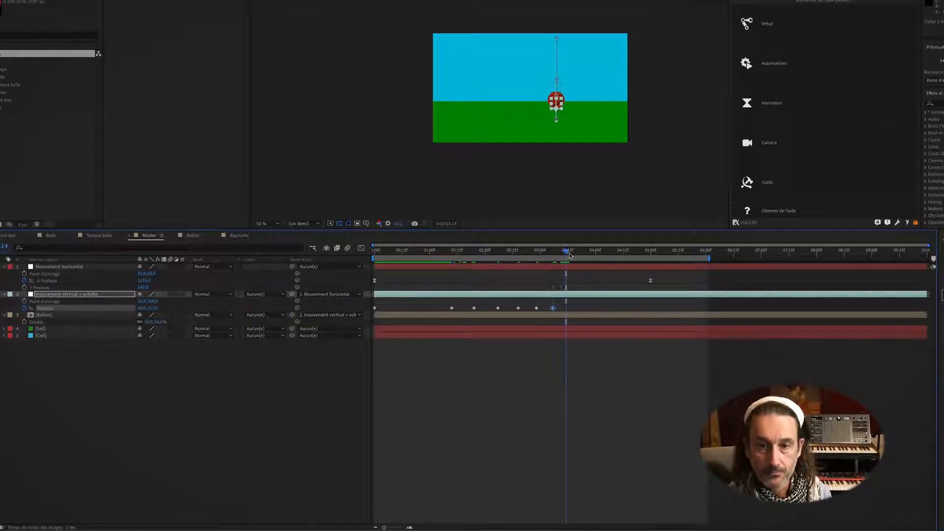
left_click(537, 309)
key("ctrl+c")
key("ctrl+v")
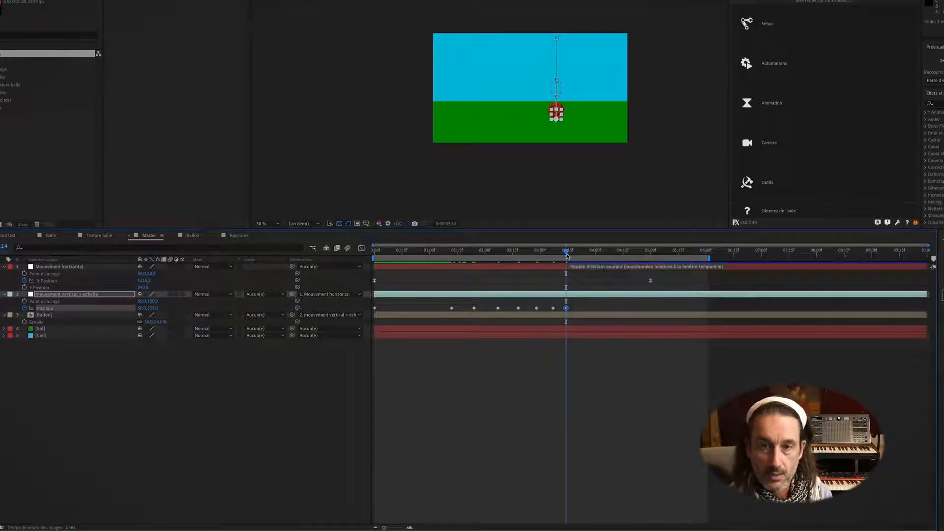
Step: Copy the 0:00:03:07 peak Position keyframe to 0:00:03:19 and bring its vertical value closer to the ground
left_click_drag(567, 254, 576, 254)
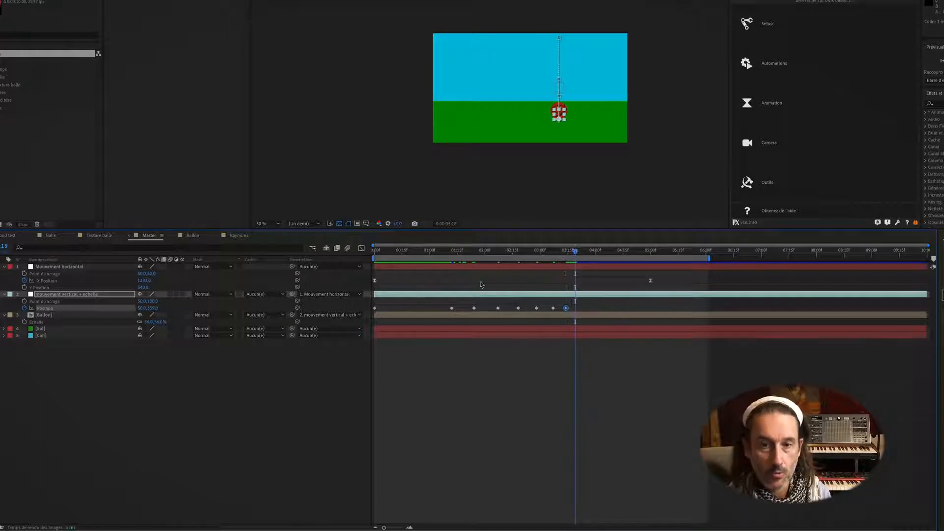
key("Page_Down")
left_click(554, 308)
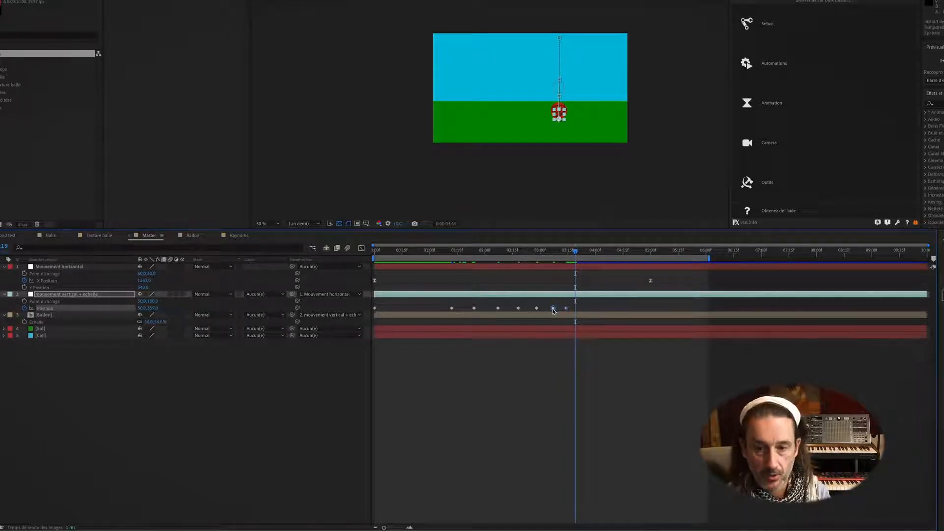
key("ctrl+c")
key("ctrl+v")
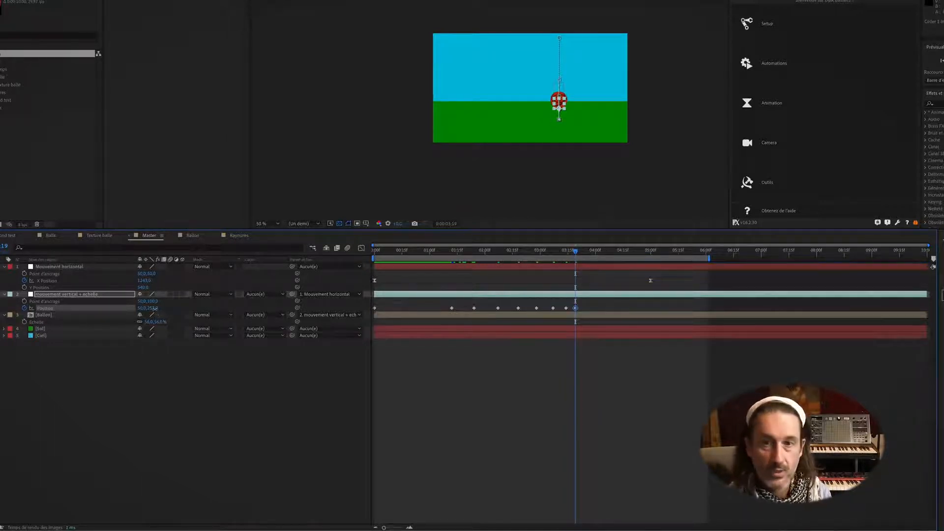
left_click_drag(155, 308, 188, 308)
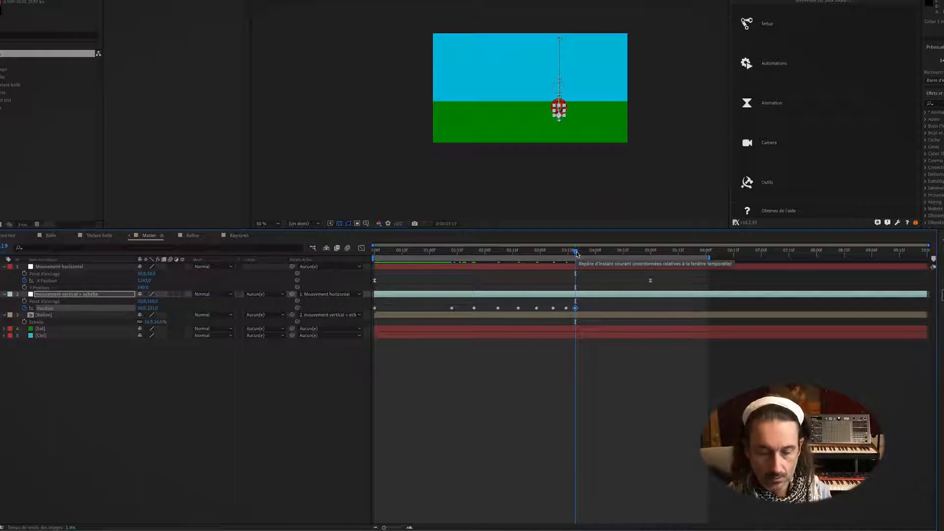
Step: Place a copy of the 0:00:03:14 ground-contact Position keyframe at 0:00:03:24
key("space")
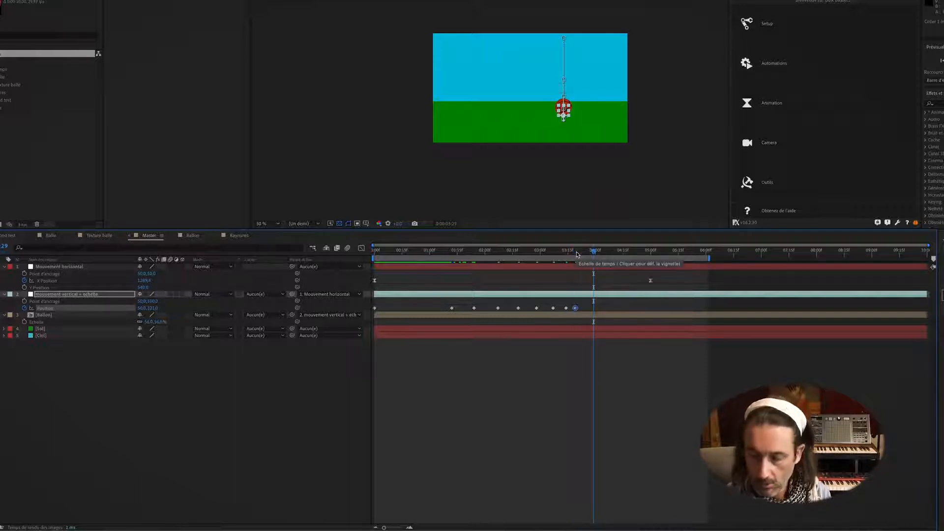
key("Page_Up")
key("Page_Up")
key("Page_Up")
key("Page_Up")
key("Page_Up")
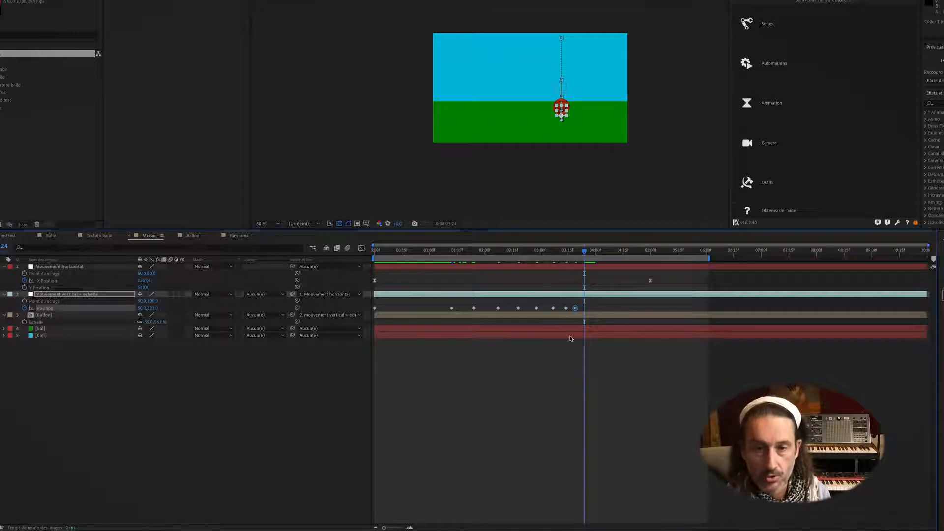
left_click(566, 308)
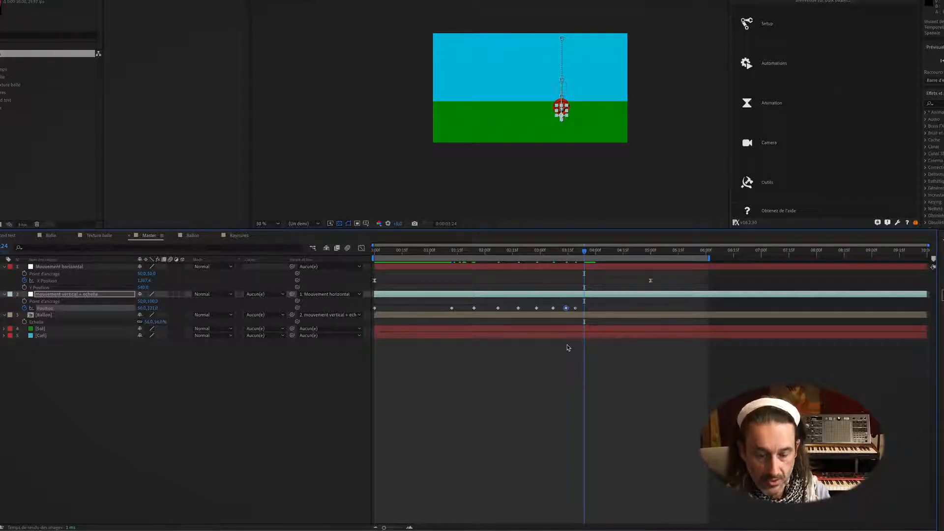
key("ctrl+v")
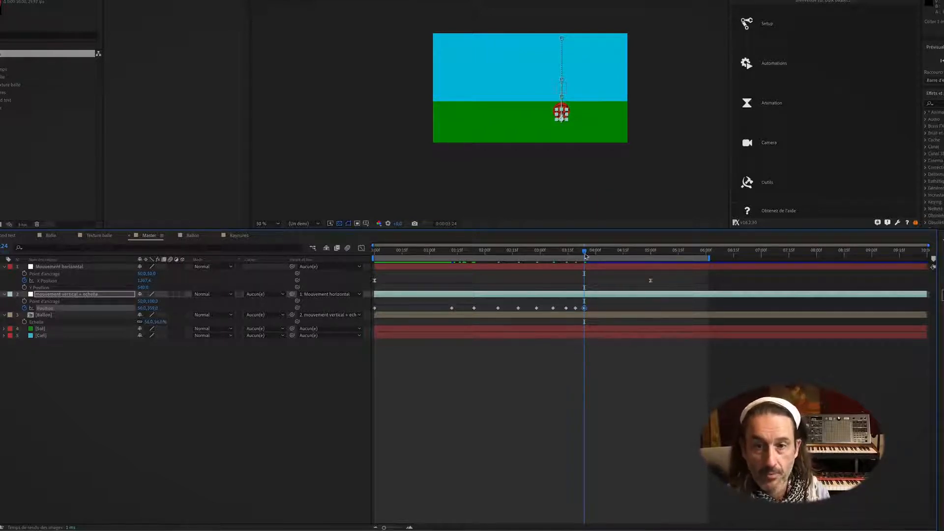
Step: Move the playhead to 0:00:05:00 and preview the full bounce animation
left_click_drag(585, 255, 652, 253)
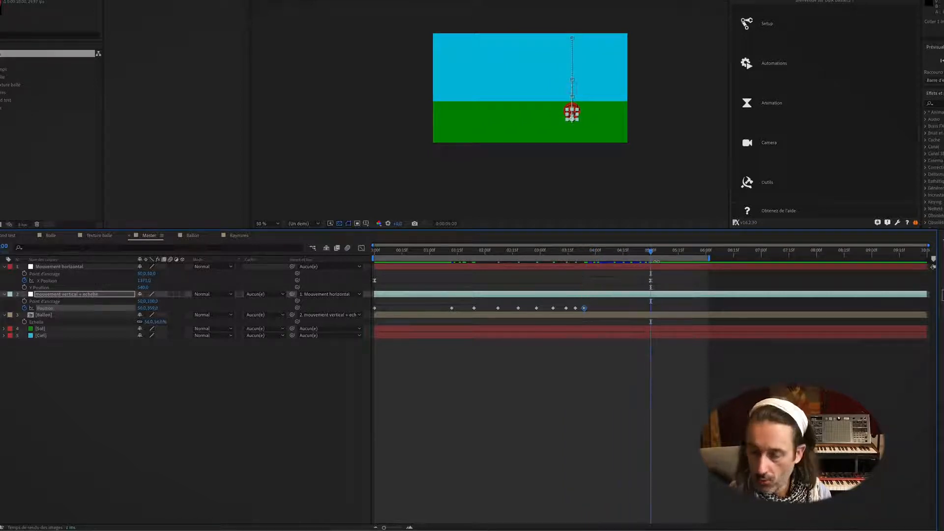
key("space")
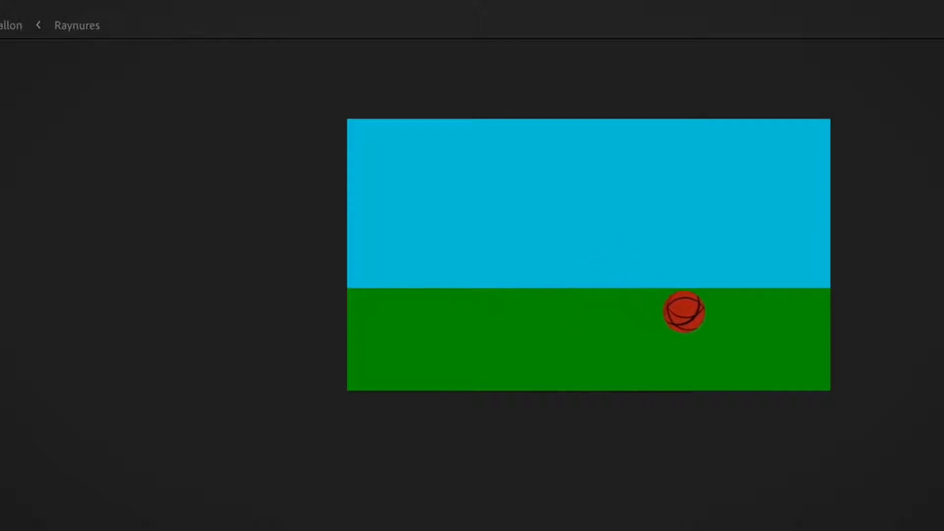
key("space")
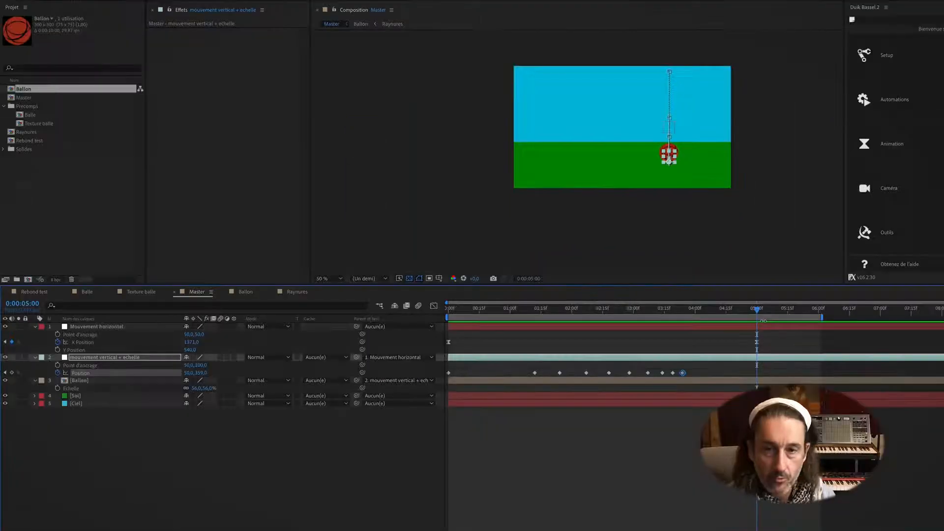
Step: Separate the Position dimensions of the "mouvement vertical + echelle" layer and remove all its X Position keyframes
right_click(79, 373)
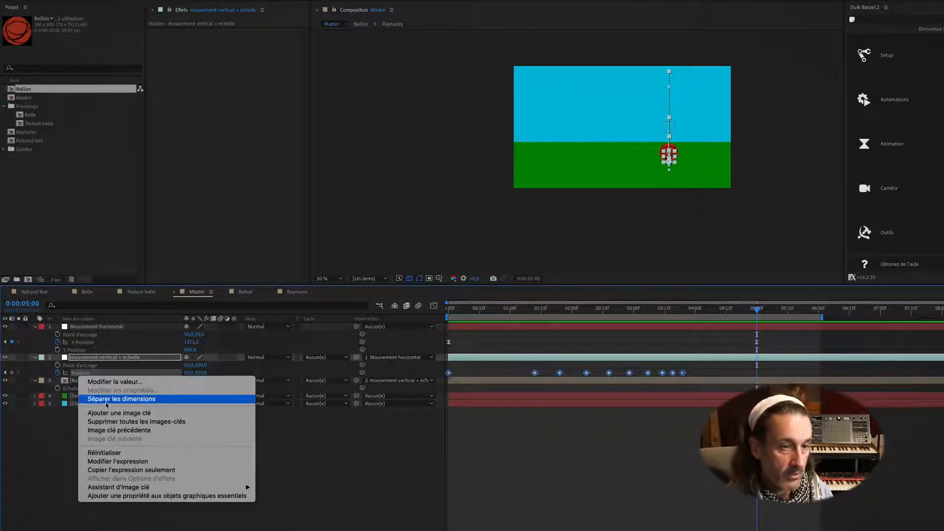
left_click(106, 403)
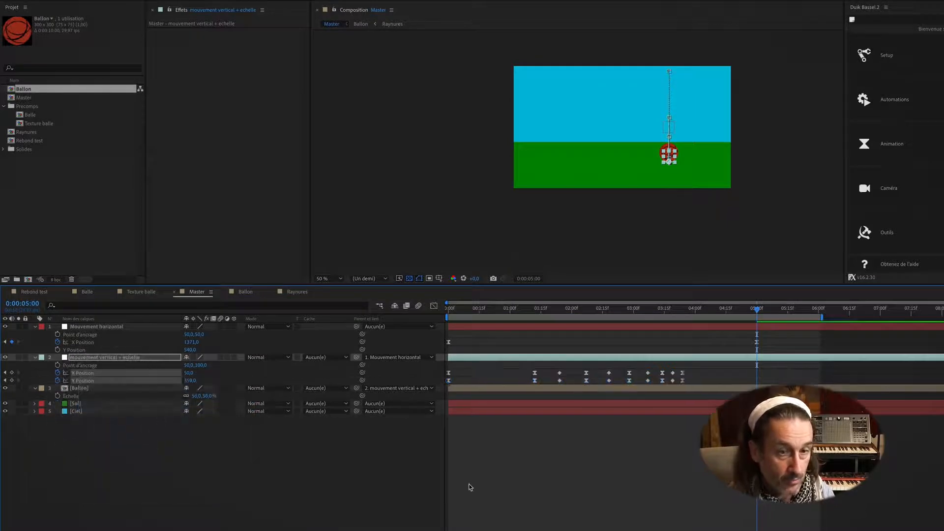
left_click(190, 497)
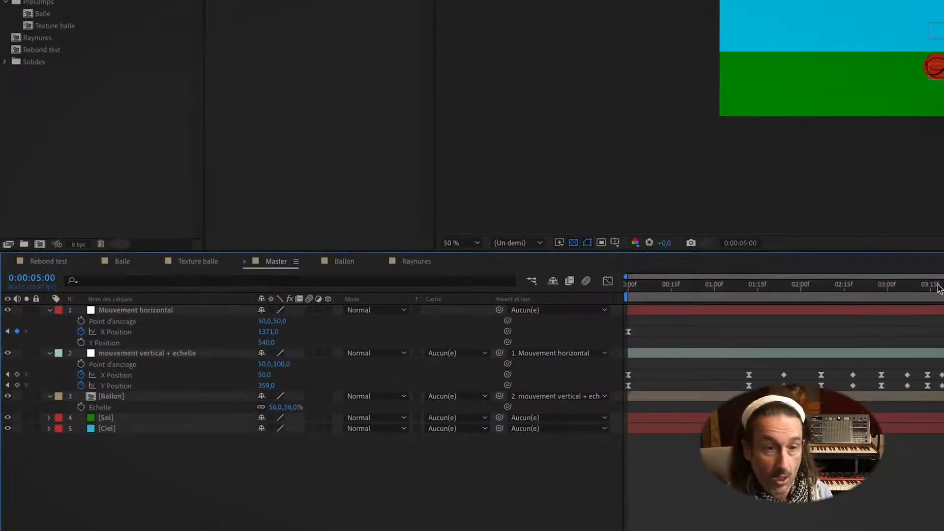
left_click_drag(940, 289, 726, 286)
left_click(80, 375)
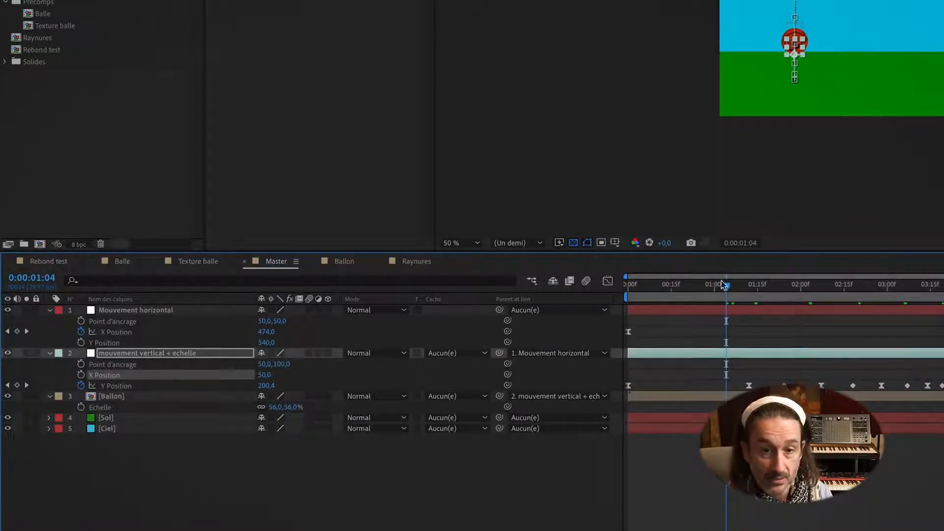
left_click_drag(725, 286, 718, 332)
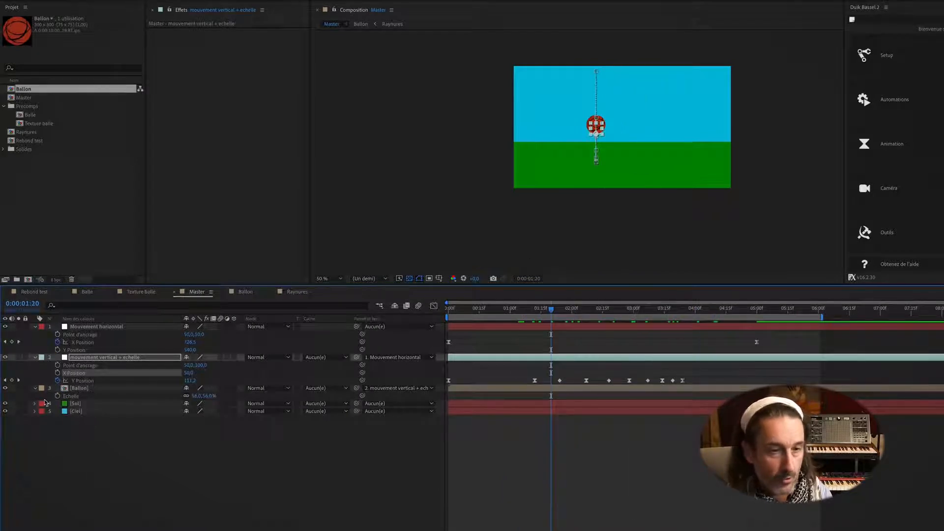
Step: Apply Easy Ease to all Y Position keyframes of the vertical movement layer and display their curve in the graph editor
left_click(84, 381)
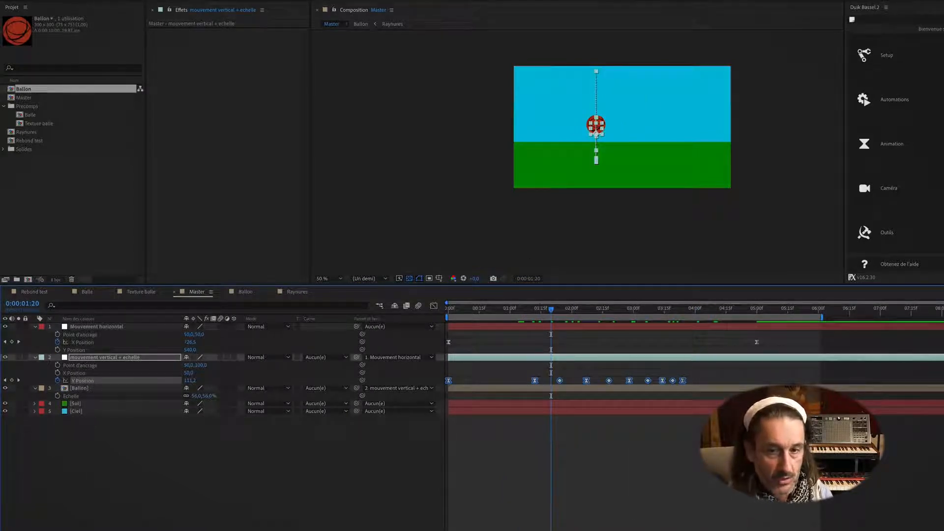
key("F9")
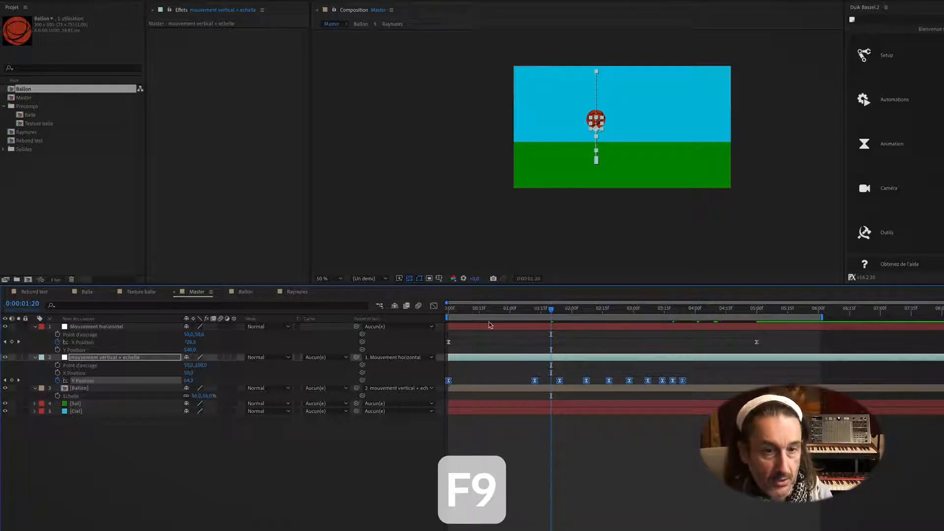
left_click(434, 306)
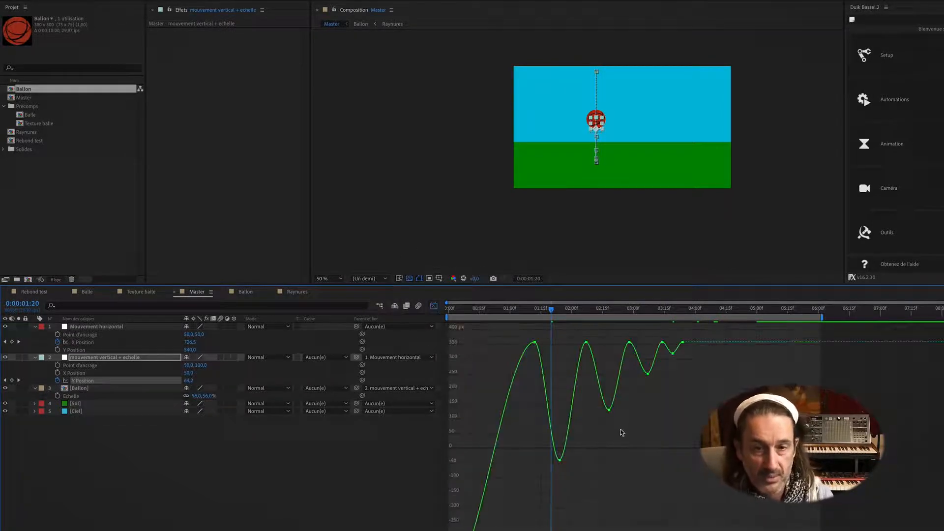
Step: Compare the Y Position speed graph with its value graph, and scrub through the bounces to examine the value curve
left_click(655, 518)
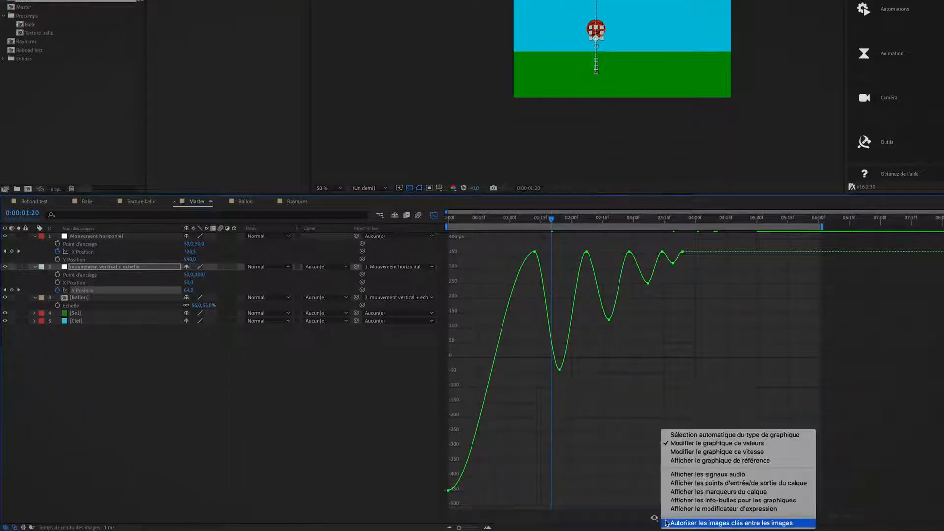
left_click(702, 452)
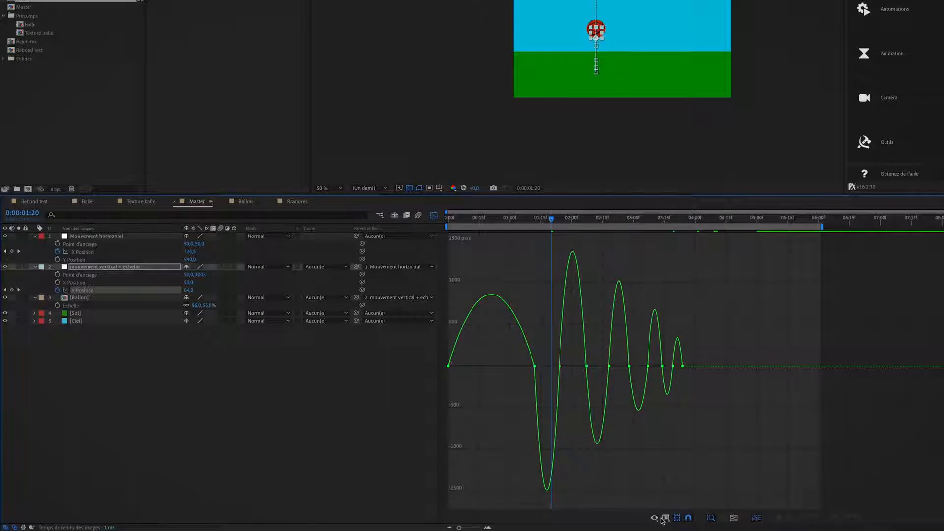
left_click(664, 519)
left_click(684, 444)
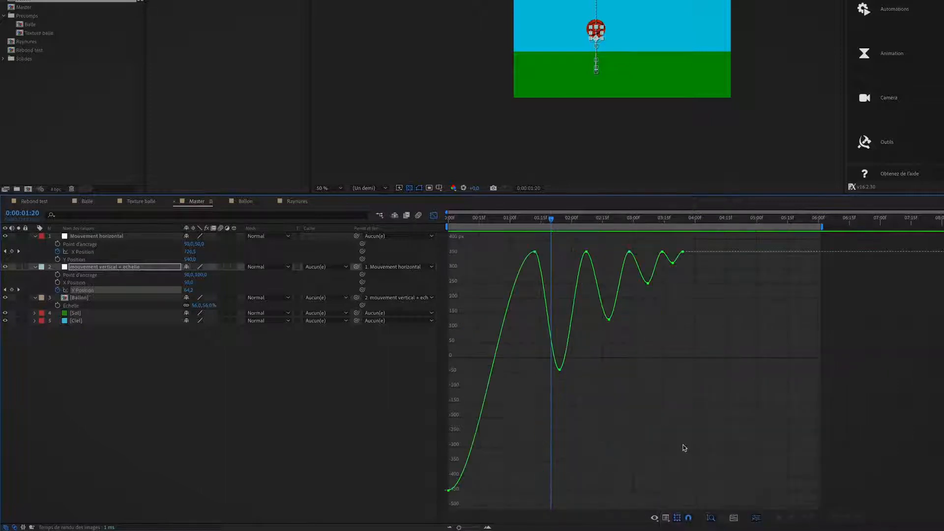
left_click_drag(552, 213, 594, 275)
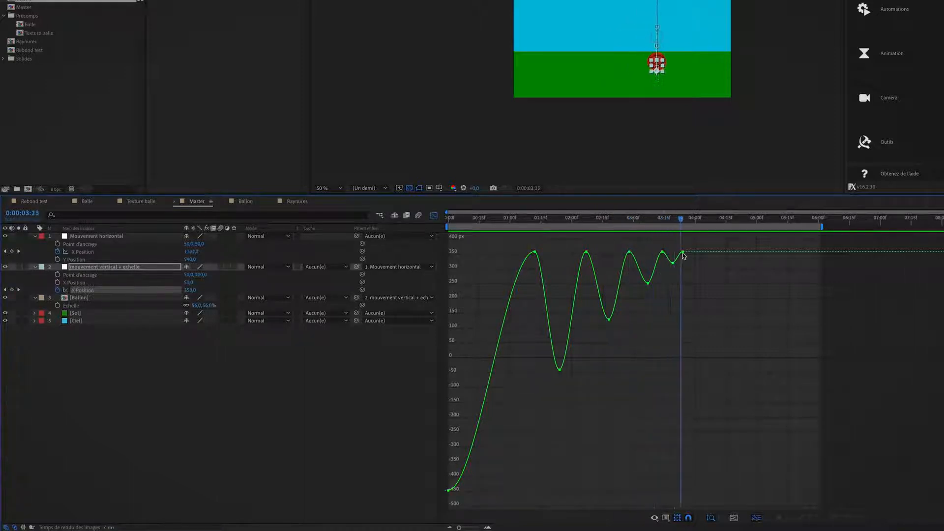
left_click_drag(795, 251, 482, 391)
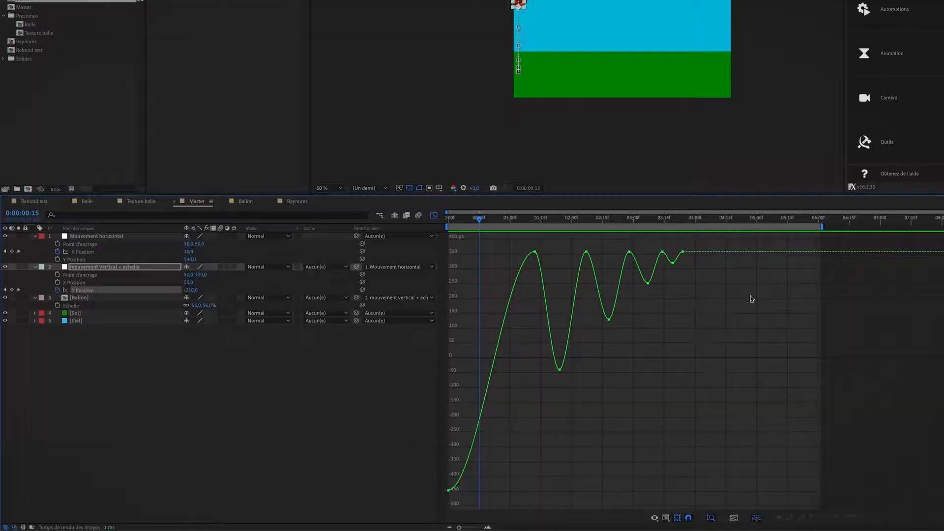
Step: Enlarge the graph's time scale, go to 0:00:01:09, and fit the composition view with "Ajuster jusqu'à 200 %"
left_click_drag(459, 528, 470, 528)
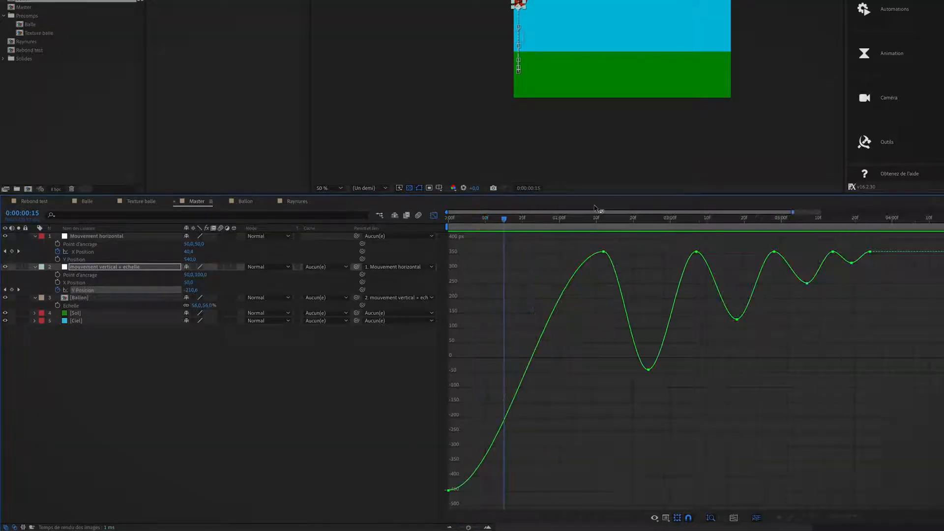
mouse_move(596, 217)
left_mouse_down()
mouse_move(604, 219)
mouse_move(593, 220)
left_mouse_up()
left_click(339, 188)
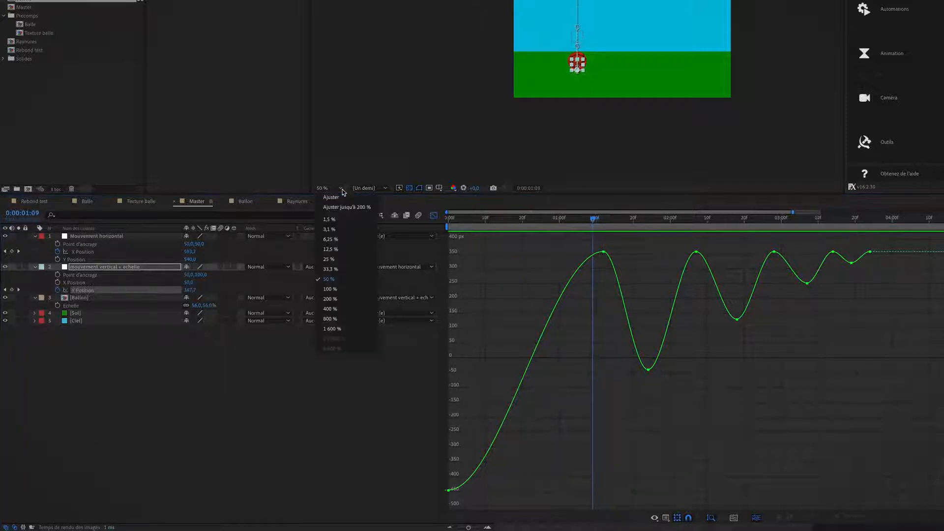
left_click(365, 204)
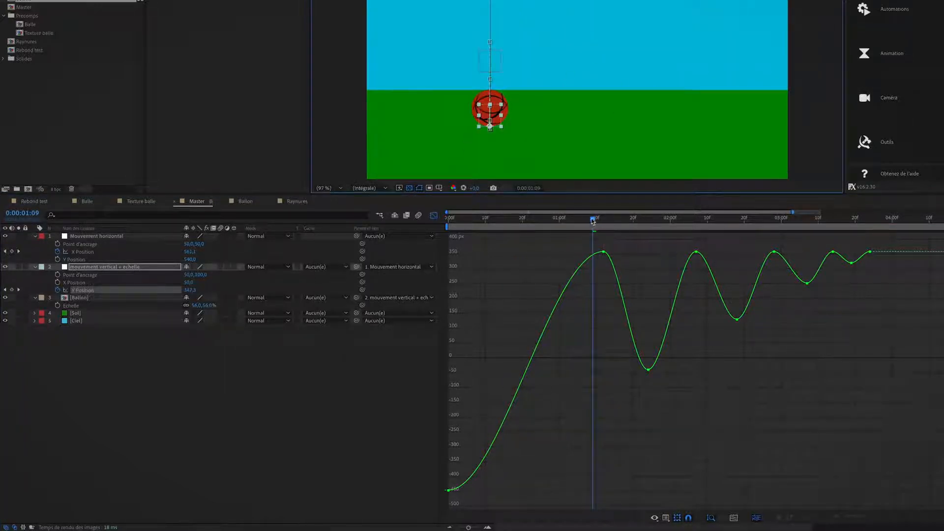
Step: Break the Y Position handles at the first ground contact, 0:00:01:12, and angle both downward to form a sharp point in the curve
left_click_drag(593, 220, 617, 227)
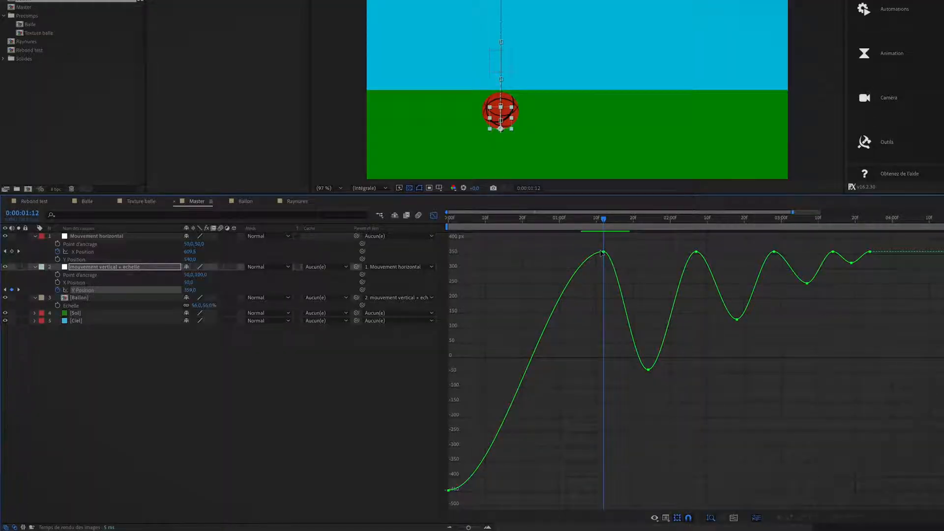
left_click(602, 253)
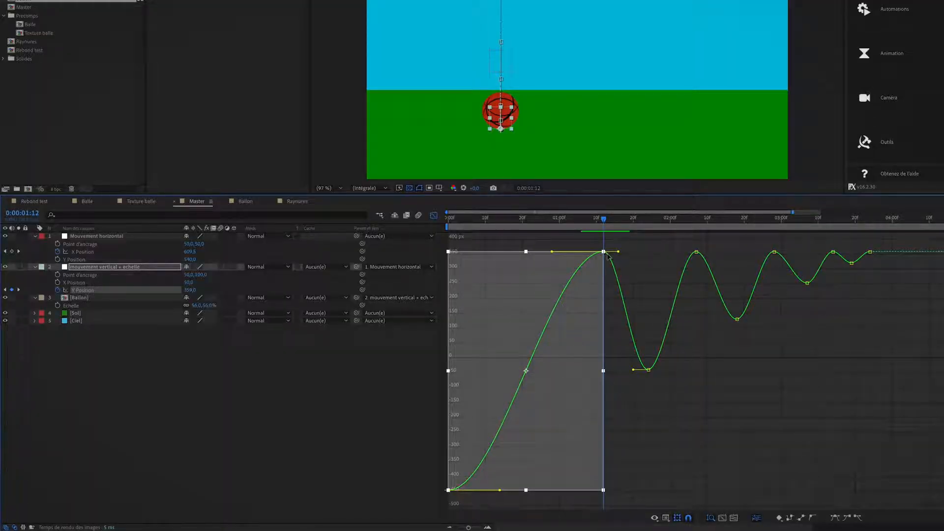
left_click(651, 249)
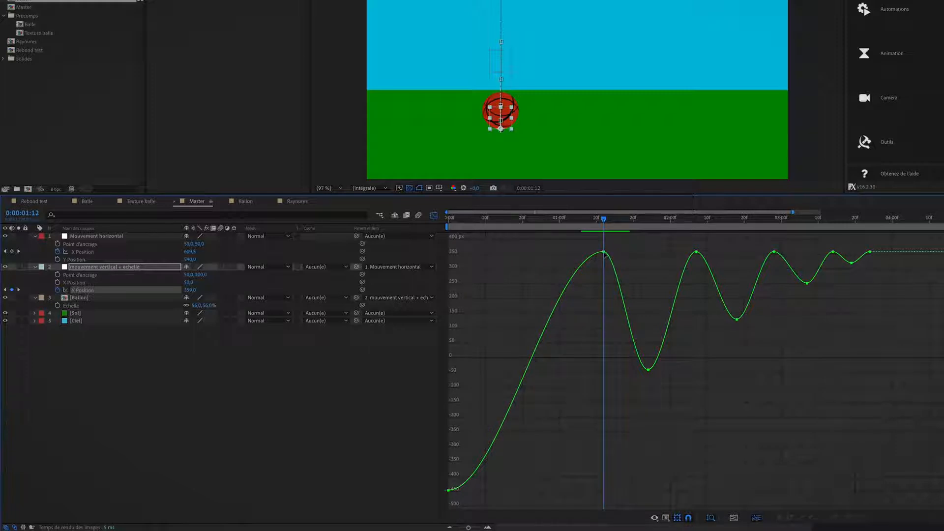
left_click(604, 253)
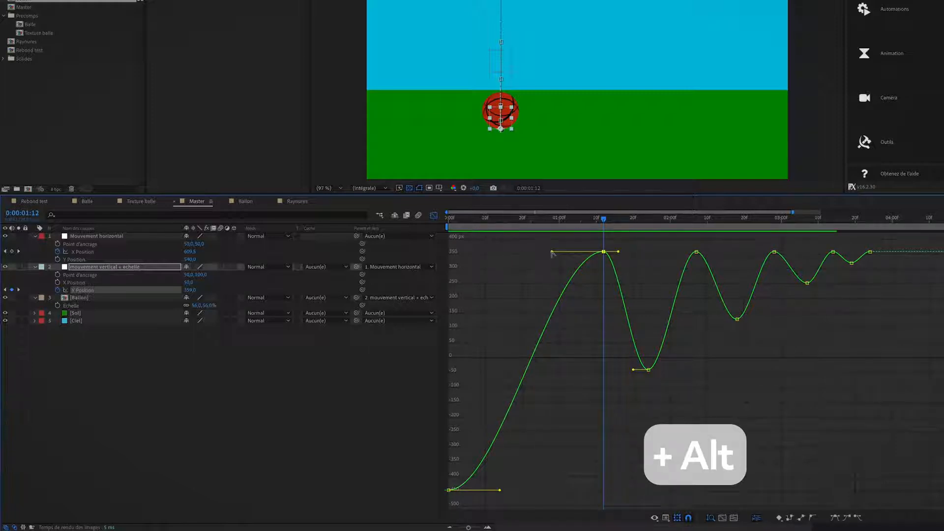
left_click_drag(552, 253, 592, 309)
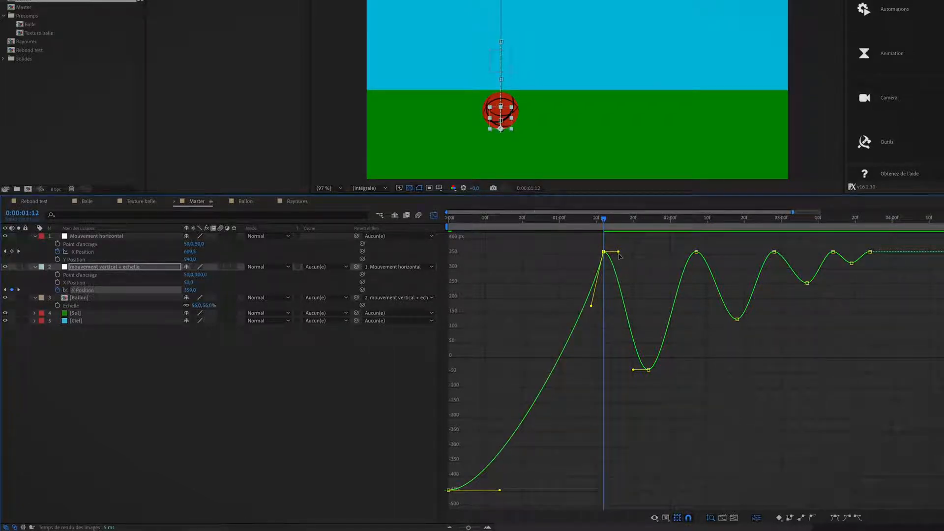
left_click_drag(619, 253, 610, 292)
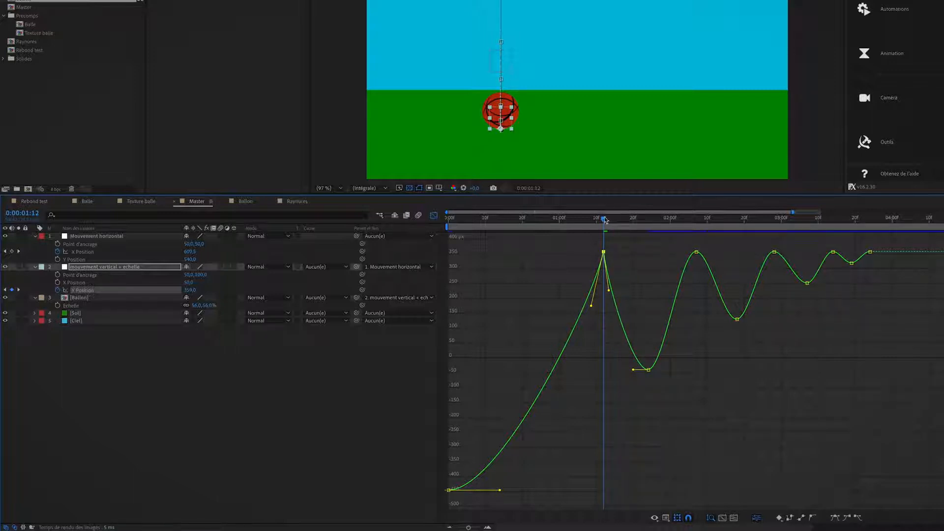
Step: Split the Y Position handles at the second ground contact, 0:00:02:07, pulling both sides down into a sharp point
left_click_drag(606, 220, 703, 256)
key("space")
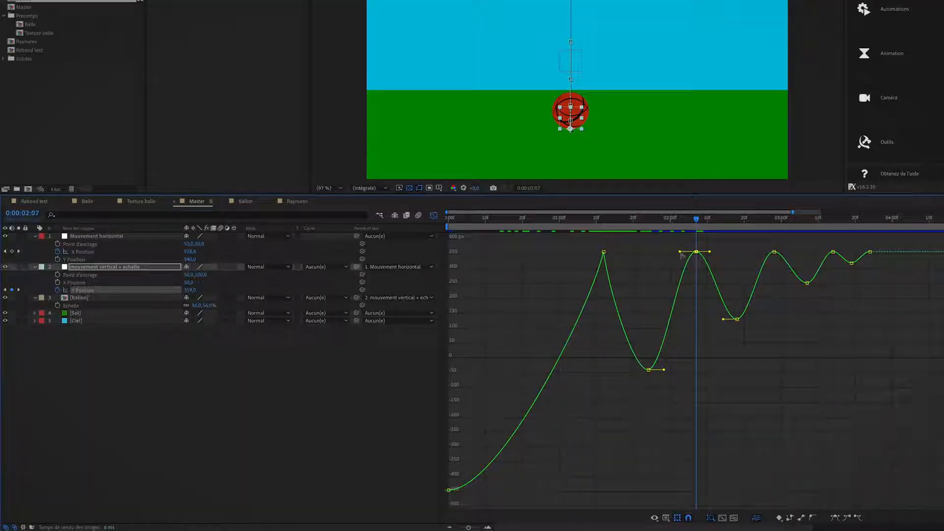
left_click_drag(680, 252, 706, 292)
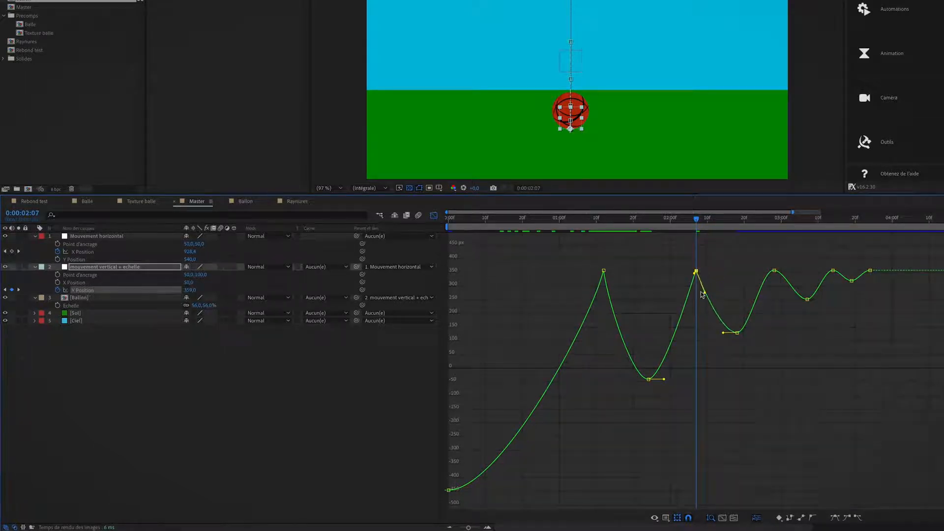
left_click_drag(695, 256, 693, 278)
Step: Sharpen the Y Position curve at the 0:00:02:28 ground contact and at the remaining contacts by breaking their handles and angling them downward
left_click_drag(701, 225, 772, 224)
left_click(775, 253)
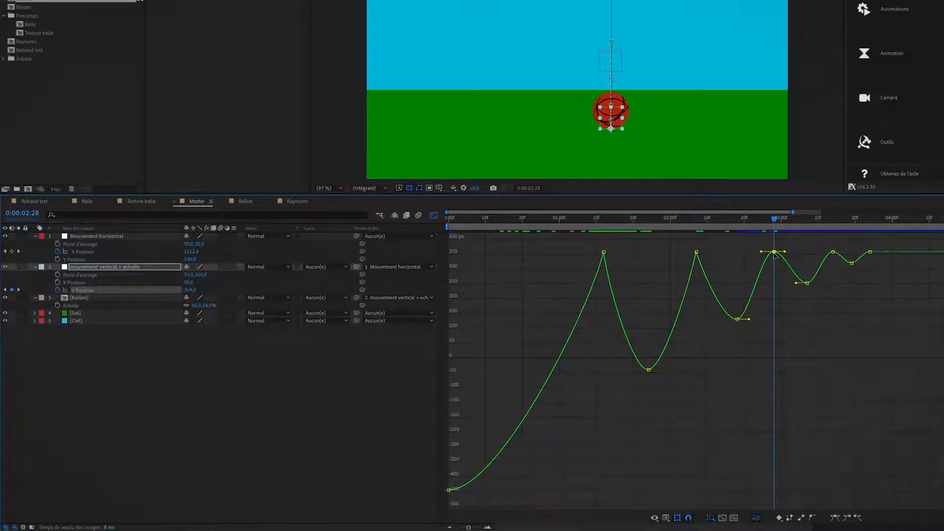
left_click_drag(761, 252, 784, 275)
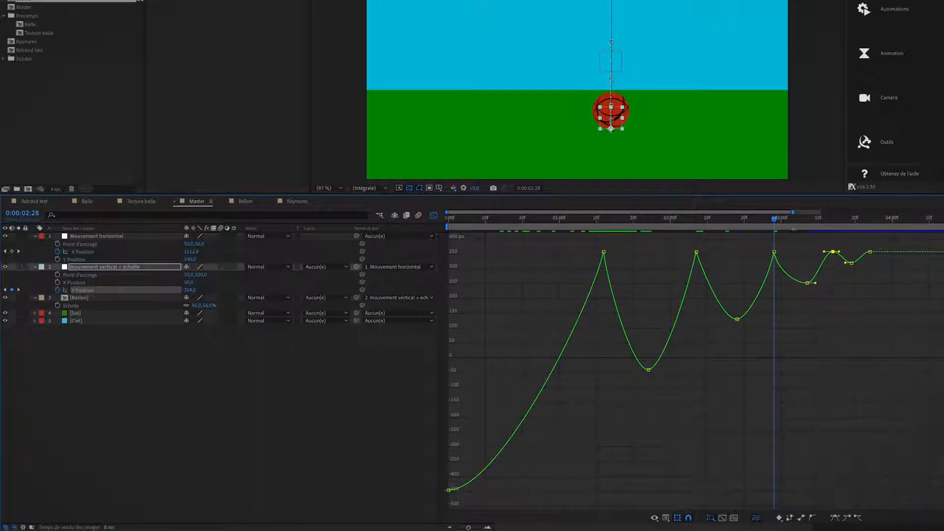
mouse_move(826, 253)
left_mouse_down()
mouse_move(827, 265)
mouse_move(840, 261)
left_mouse_up()
Step: Play the animation through to check the sharpened bounces and the timing of the initial fall
key("minus")
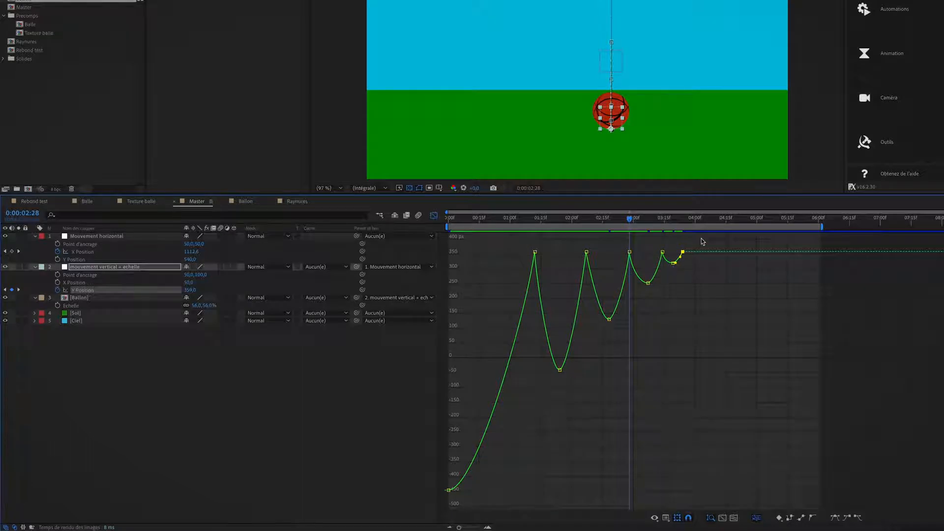
key("space")
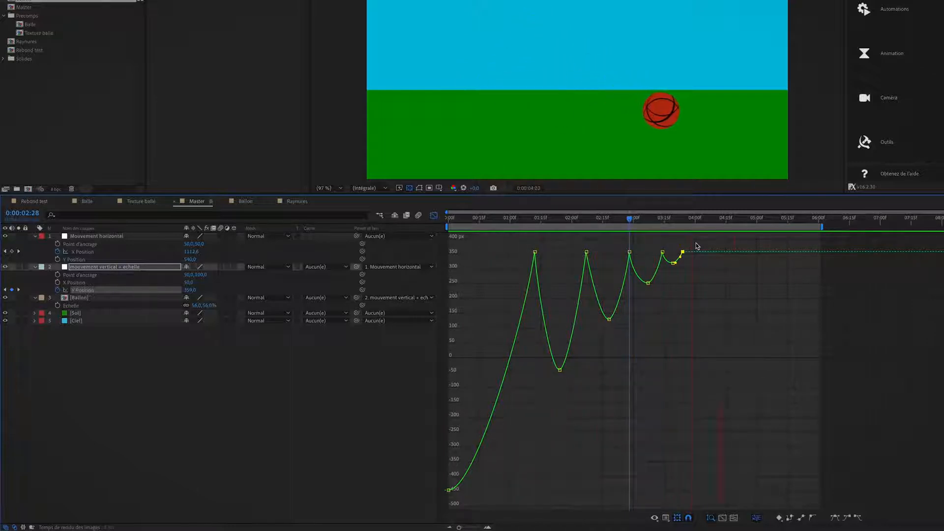
key("space")
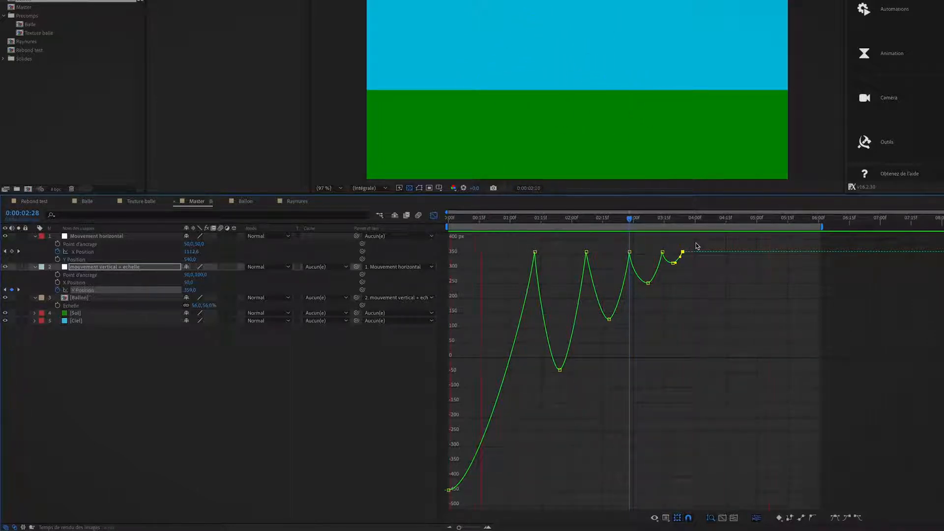
key("space")
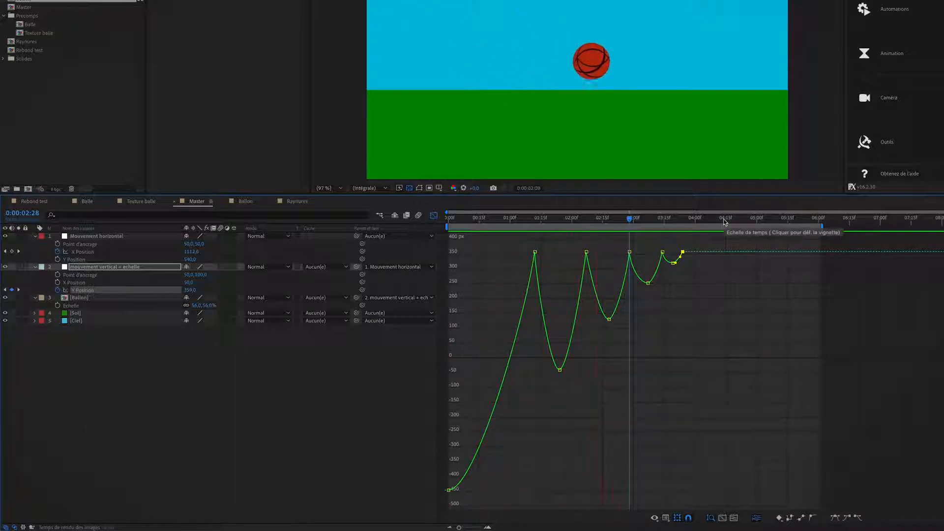
left_click(494, 221)
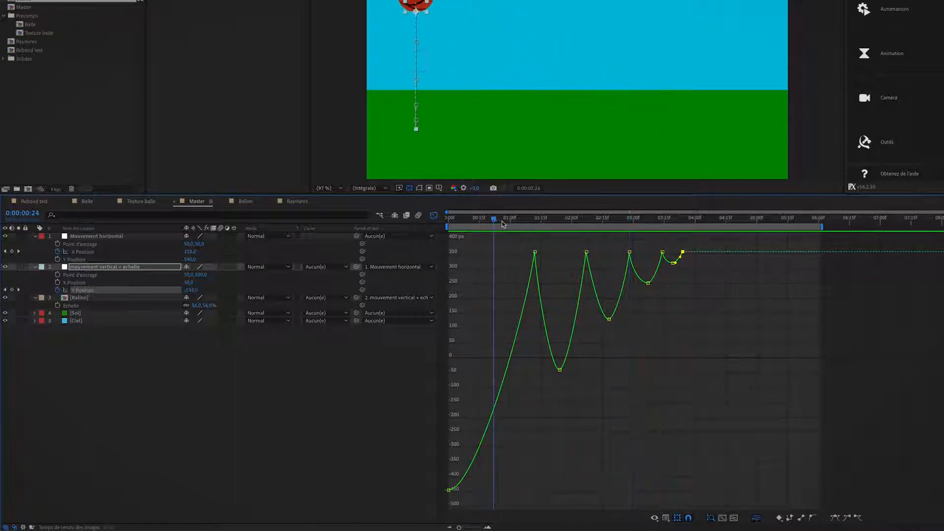
Step: Shift all Y Position keyframes from the first ground contact at 0:00:01:12 onward 10 frames earlier, and preview the faster fall
left_click_drag(503, 224, 654, 392)
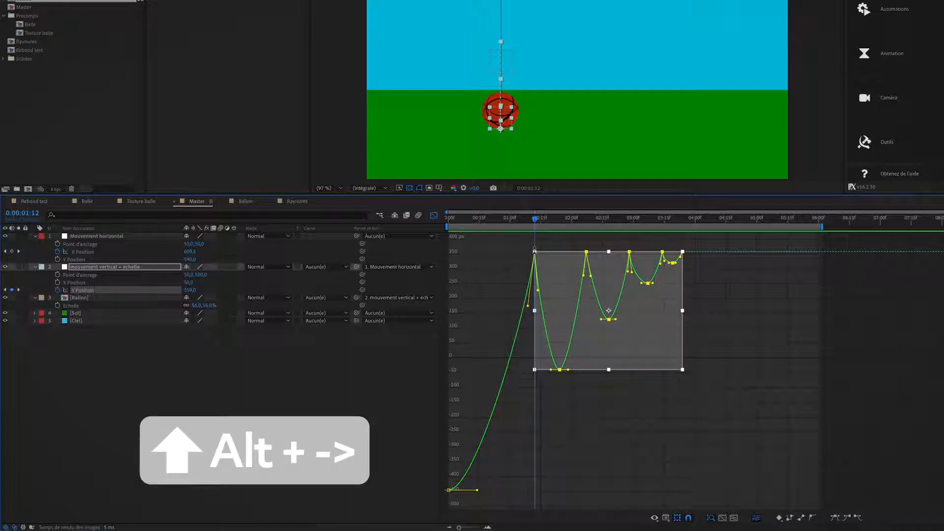
key("shift+alt+Left")
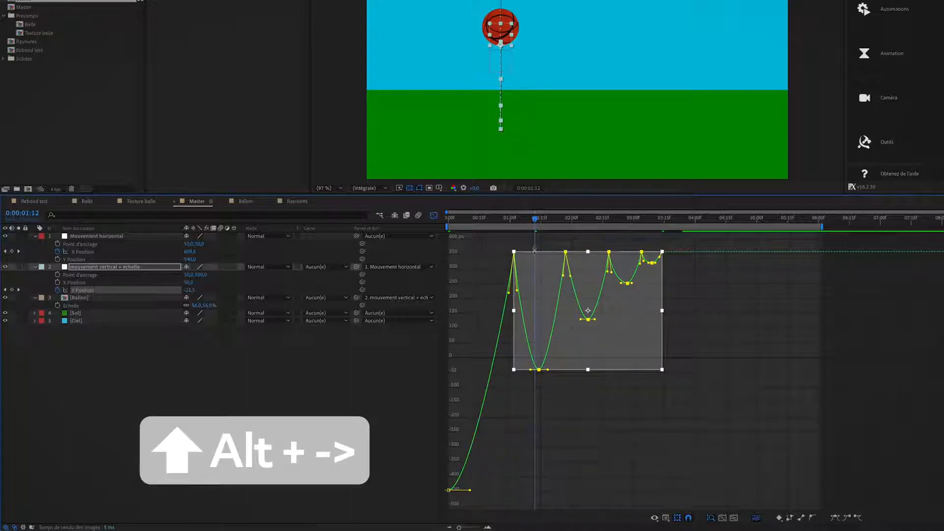
key("space")
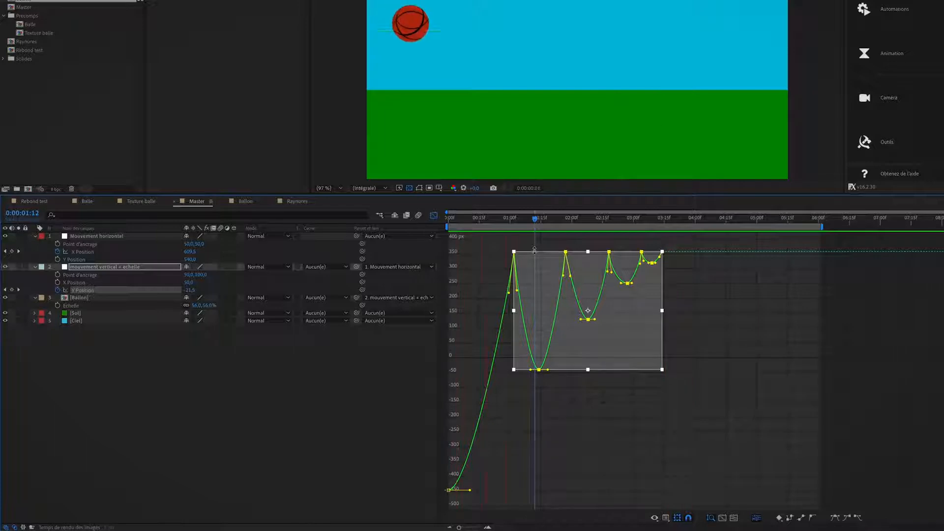
key("space")
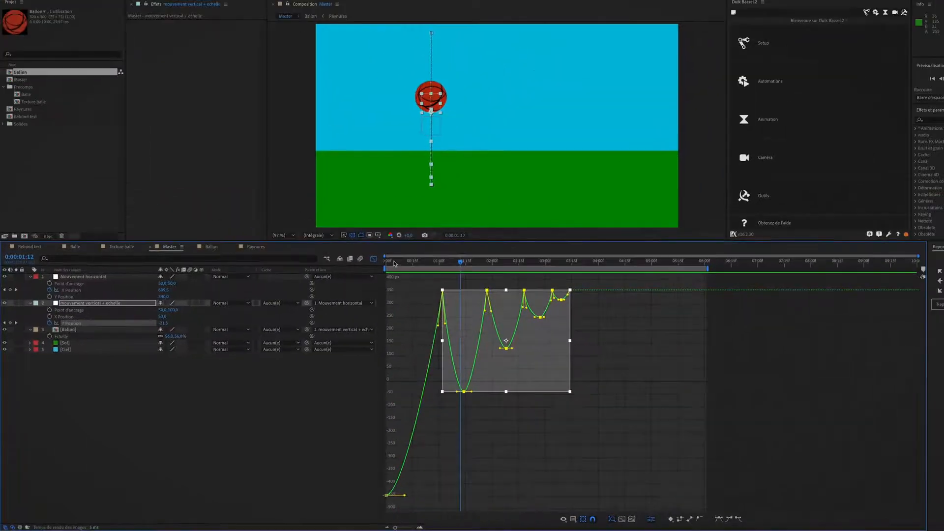
Step: Lengthen the outgoing handle of the first Y Position keyframe horizontally for a slower start to the fall, and preview the motion
left_click_drag(458, 219, 493, 221)
mouse_move(424, 264)
left_mouse_down()
mouse_move(398, 268)
mouse_move(413, 266)
left_mouse_up()
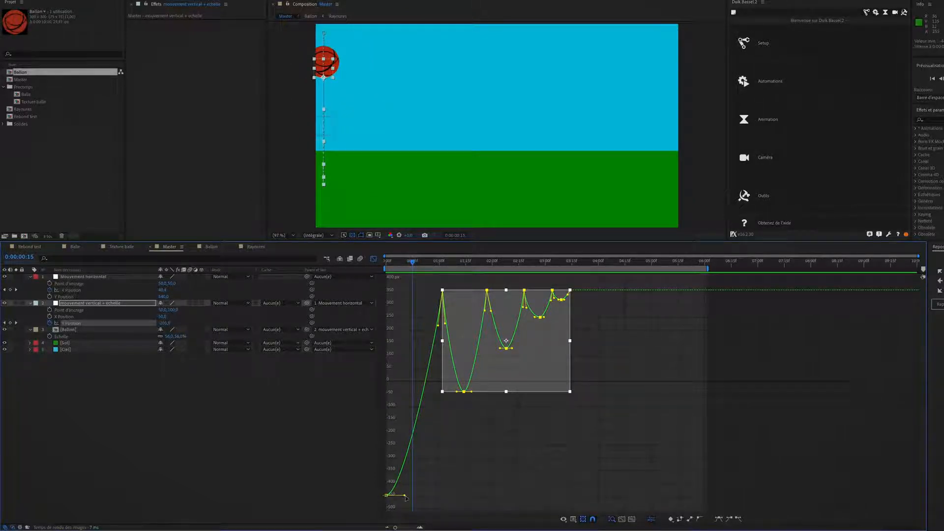
left_click_drag(406, 498, 420, 499)
key("shift")
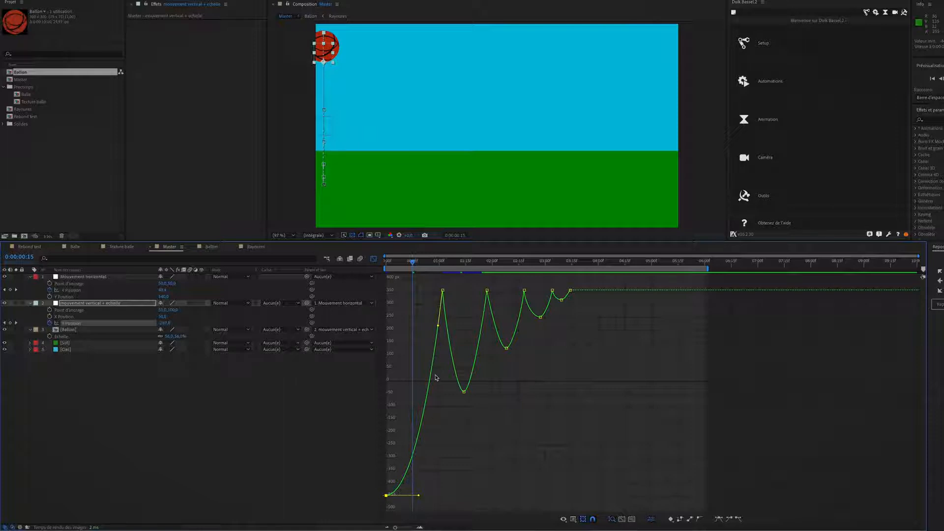
key("space")
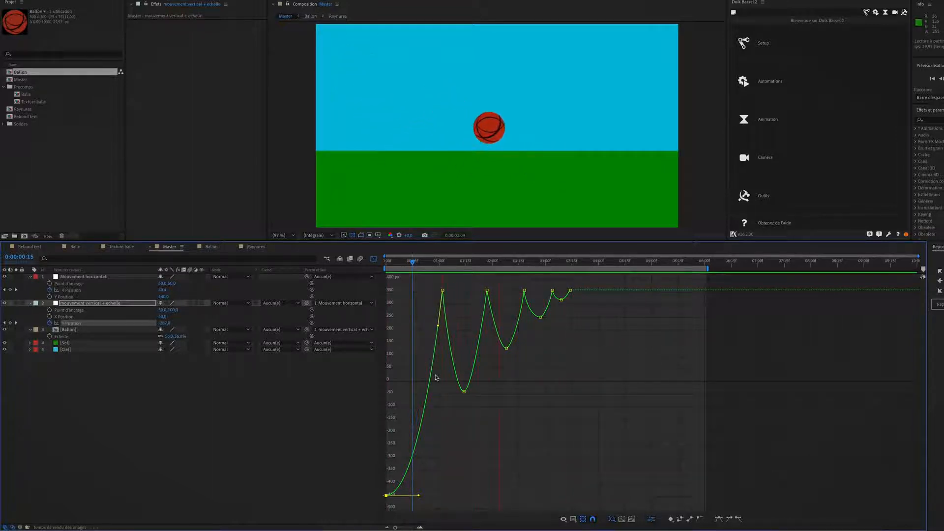
key("space")
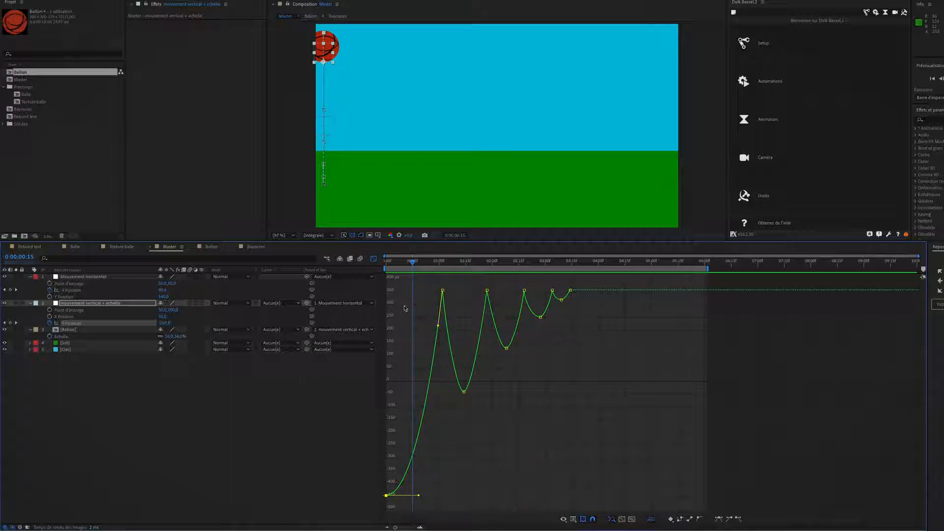
Step: Lower the second, third and fourth rebound peaks to Y Position values of about 160, 267 and 332
left_click_drag(412, 266, 506, 271)
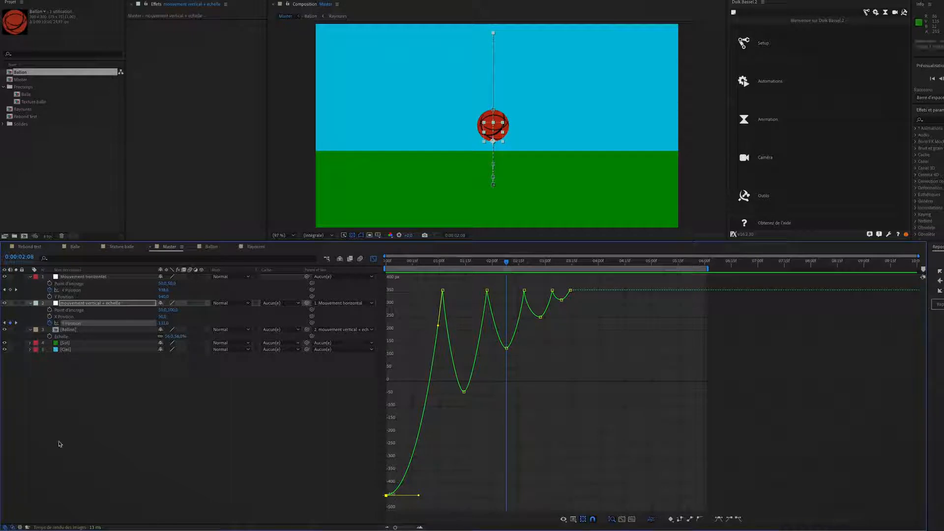
left_click_drag(162, 323, 172, 320)
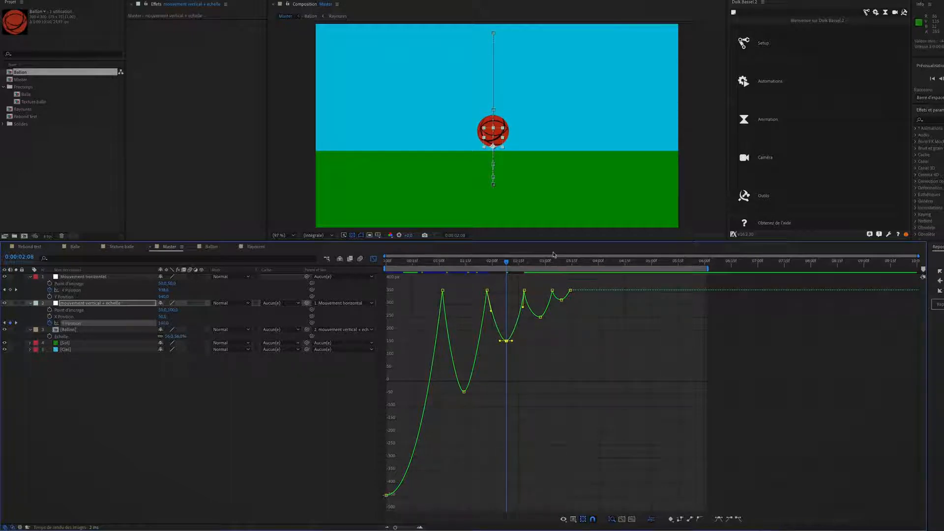
left_click_drag(509, 265, 541, 267)
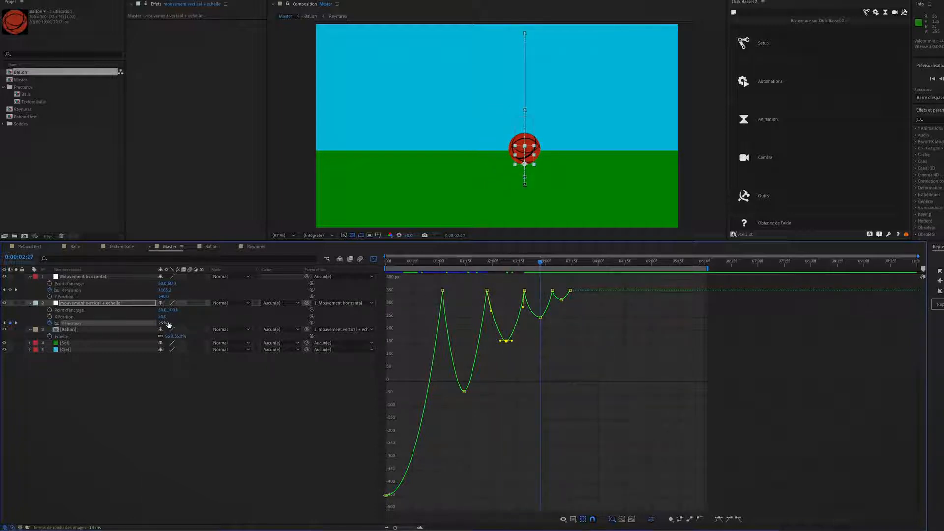
left_click_drag(162, 323, 164, 323)
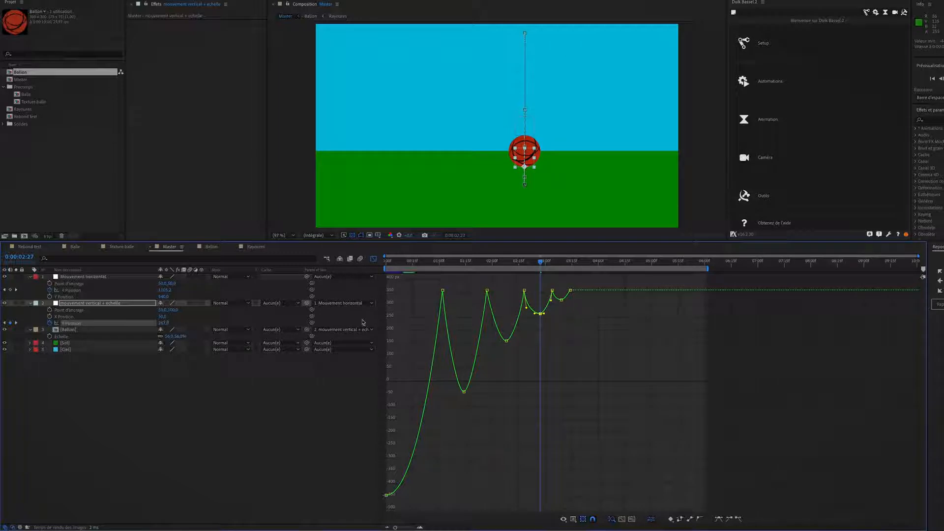
left_click_drag(541, 264, 563, 264)
left_click_drag(168, 326, 171, 329)
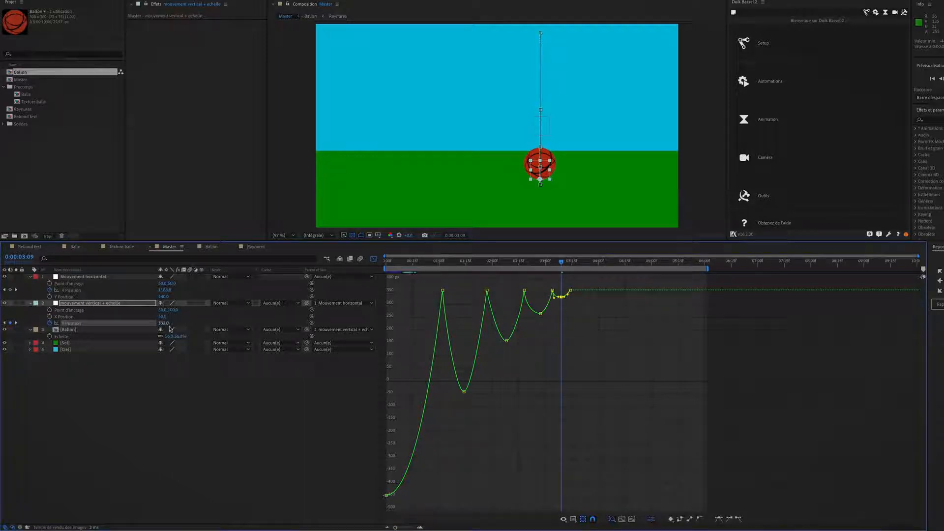
Step: Move the last rebound's peak keyframe and the final ground contact keyframe one frame earlier each, and preview the ending
left_click(405, 528)
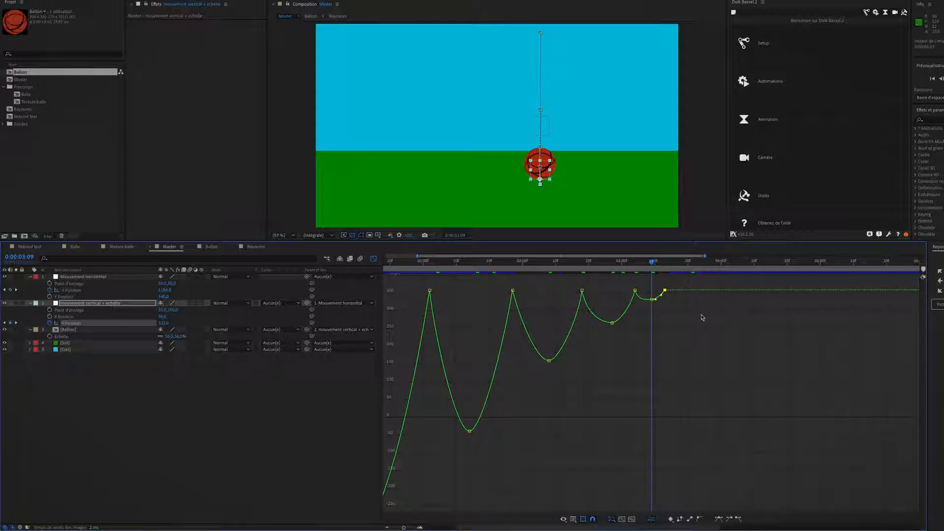
key("alt+Right")
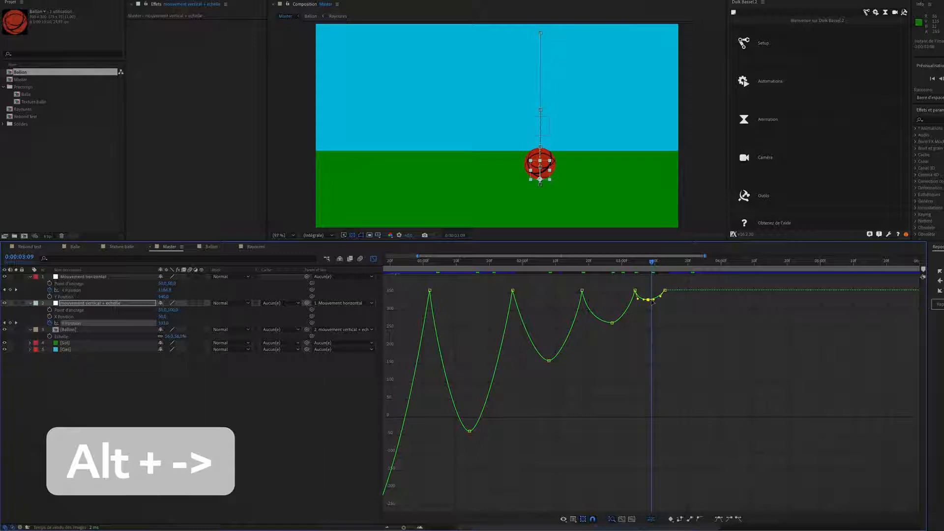
left_click(666, 291)
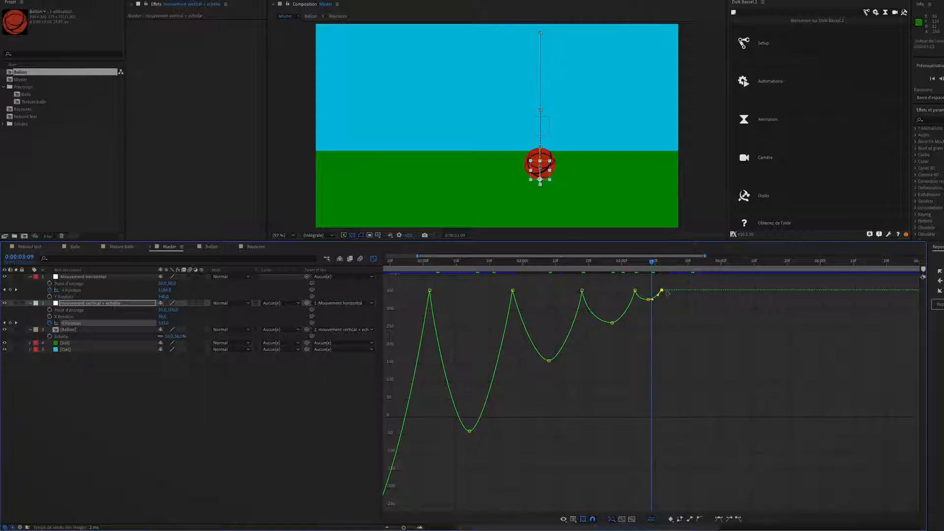
key("space")
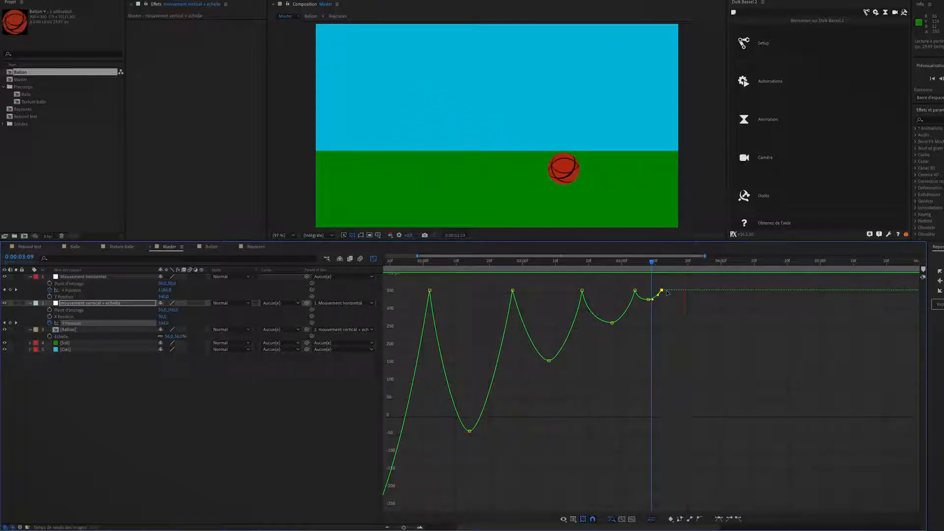
key("space")
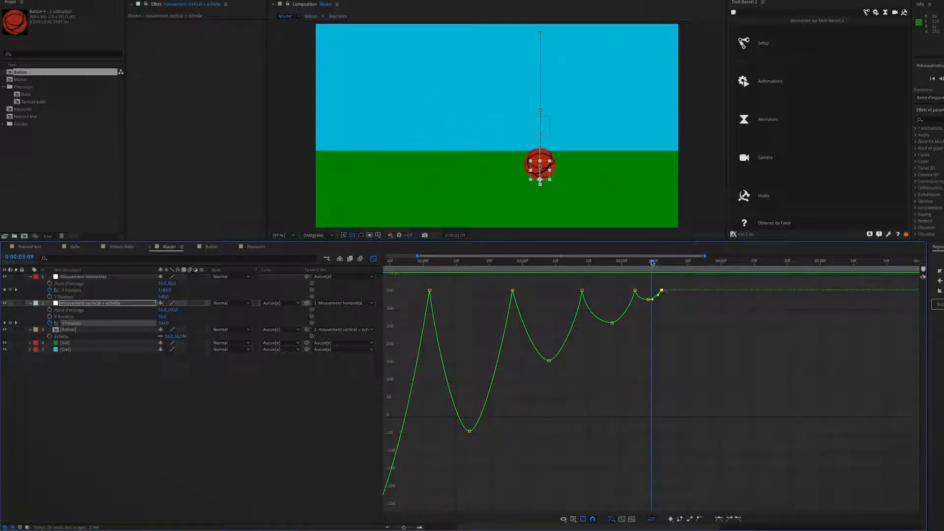
Step: Add a Y Position keyframe of about 344 at 0:00:03:16 as the peak of an extra small rebound
left_click_drag(653, 263, 676, 270)
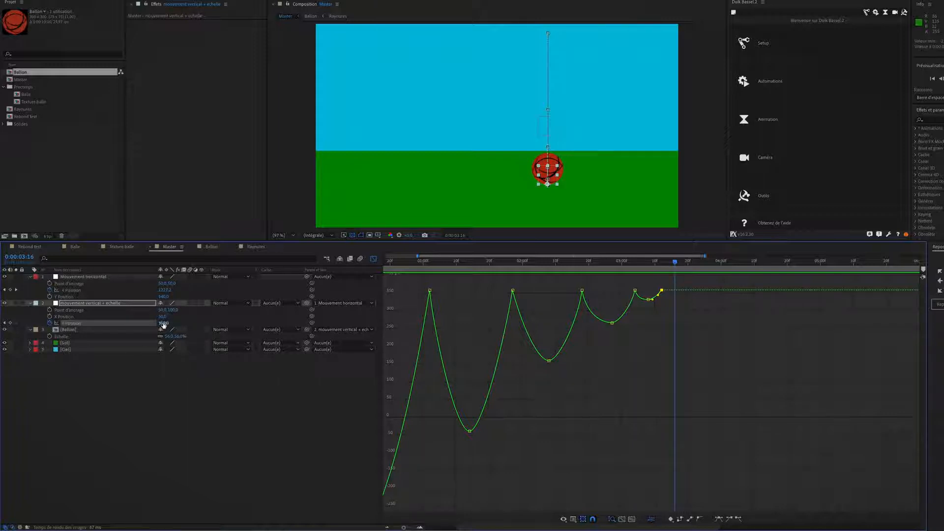
left_click_drag(164, 324, 155, 322)
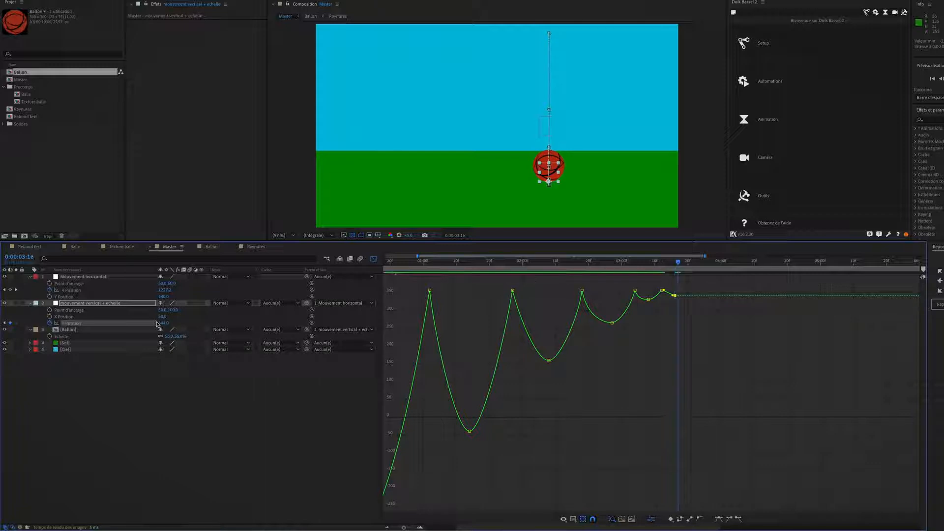
Step: Add a ground contact Y Position keyframe of 359 at 0:00:03:20 from a copied keyframe to close the extra small rebound
key("Page_Down")
key("Page_Down")
key("Page_Down")
key("Page_Down")
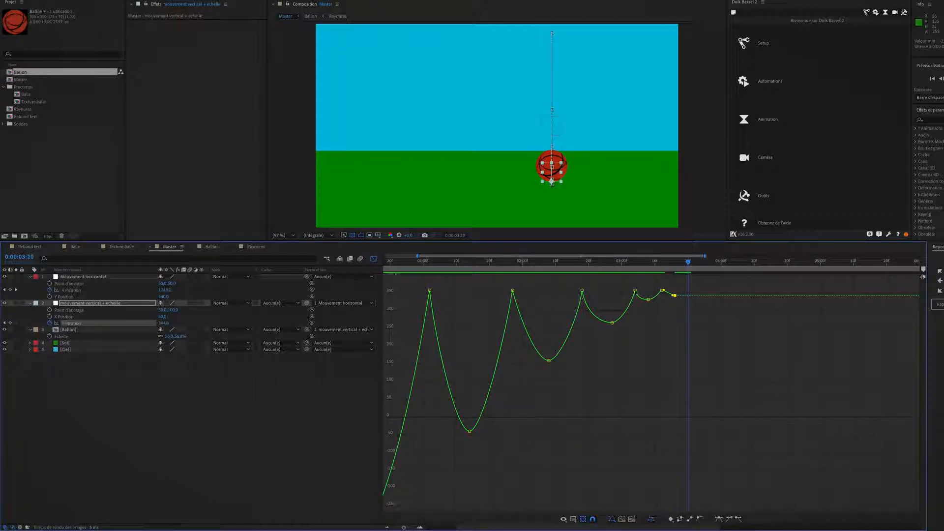
key("ctrl+c")
key("ctrl+v")
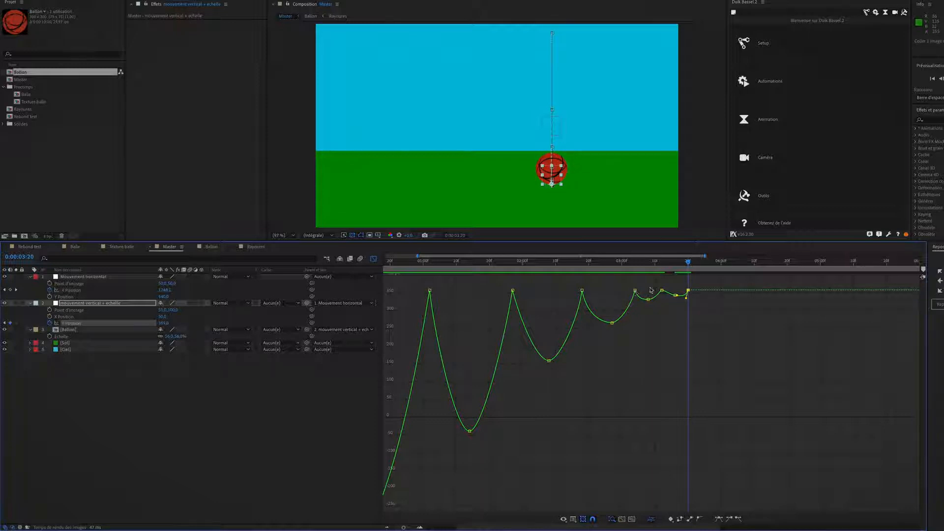
Step: Shape the last small rebound with a shorter steep handle on its final contact, a longer incoming peak handle and a sharp first contact
left_click(676, 296)
key("equal")
key("equal")
key("equal")
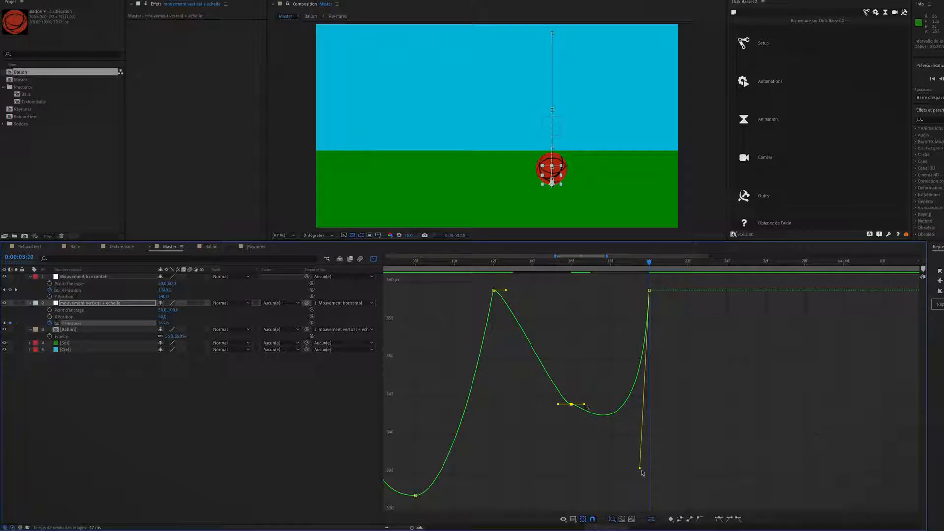
left_click_drag(640, 468, 637, 399)
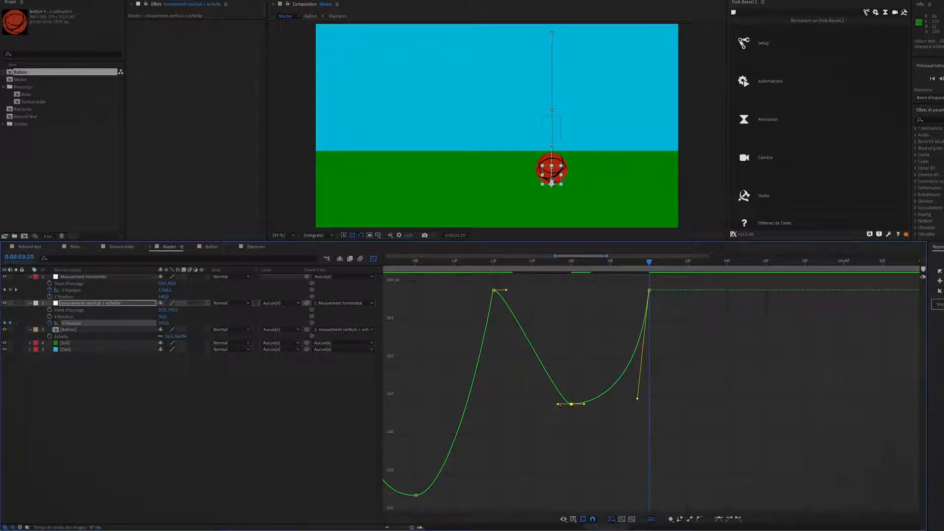
left_click_drag(558, 404, 537, 404)
left_click_drag(507, 293, 506, 336)
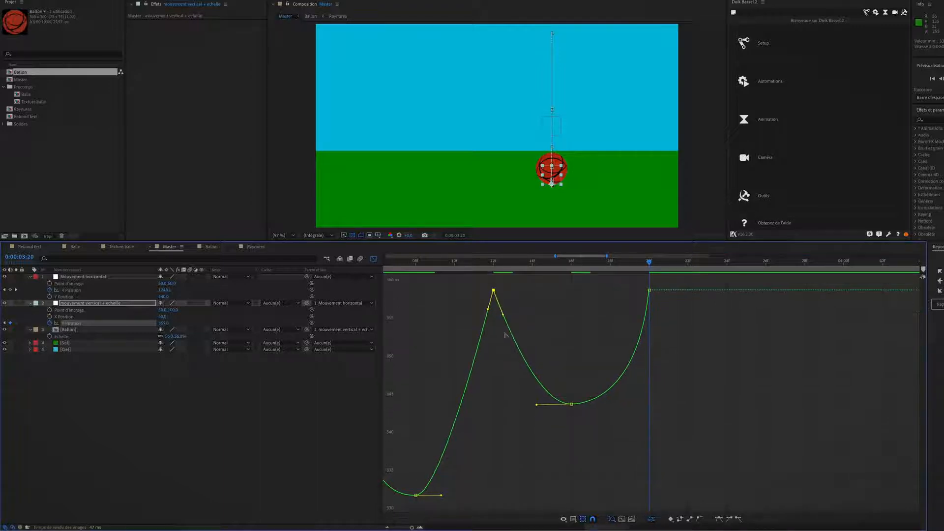
Step: Slant the final contact's incoming handle outward and lengthen the outgoing handle of the last rebound's peak horizontally
left_click(649, 291)
left_click_drag(638, 399, 624, 400)
left_click(572, 404)
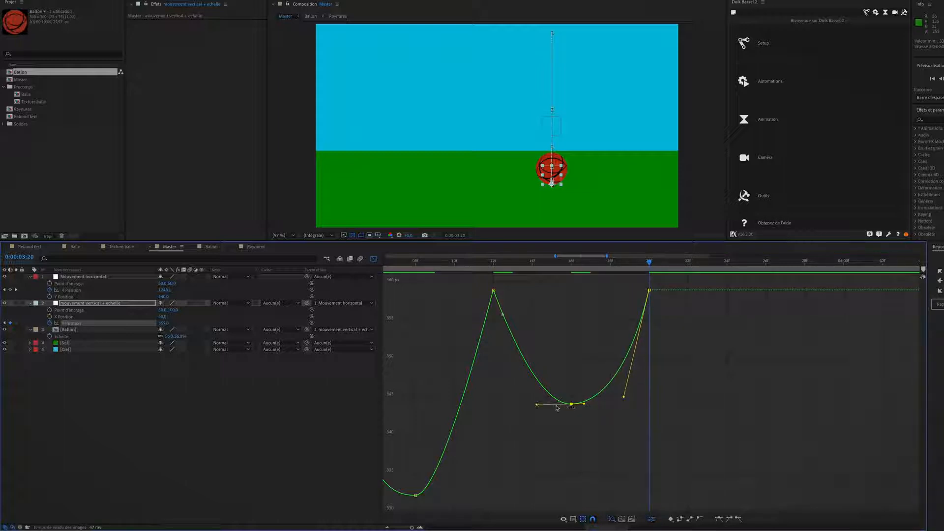
left_click_drag(585, 405, 615, 405)
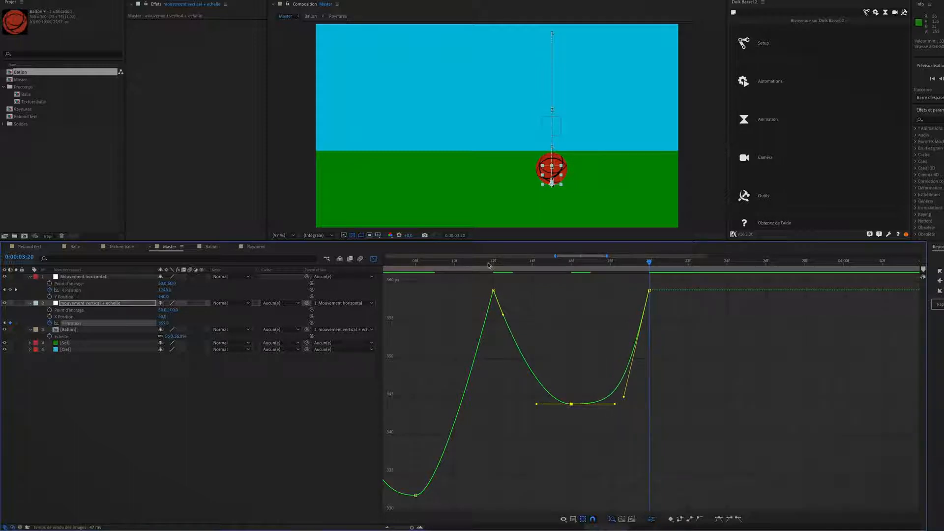
Step: Compress the last five Y Position keyframes in time proportionally so the final ground contact falls at 0:00:03:16
mouse_move(476, 262)
left_mouse_down()
mouse_move(494, 263)
mouse_move(461, 272)
mouse_move(474, 273)
left_mouse_up()
left_click(509, 264)
key("semicolon")
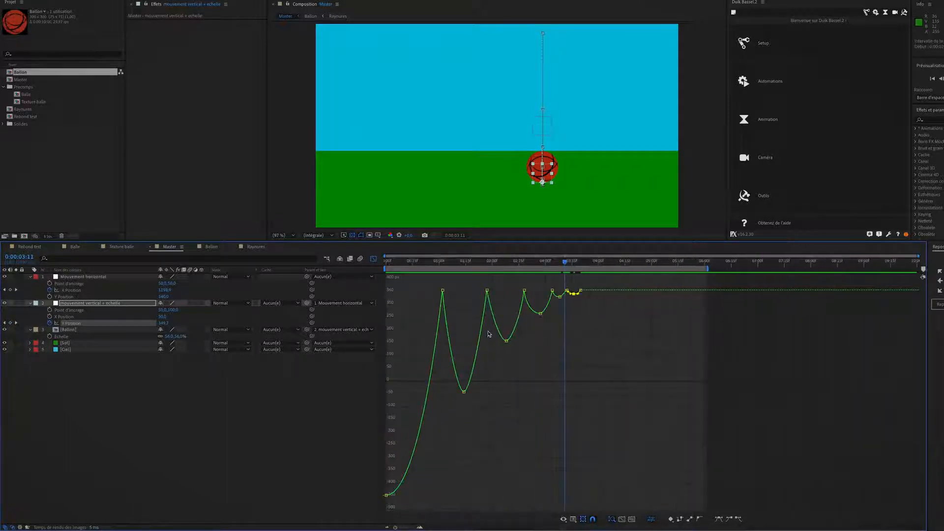
scroll(538, 323, "up", 2)
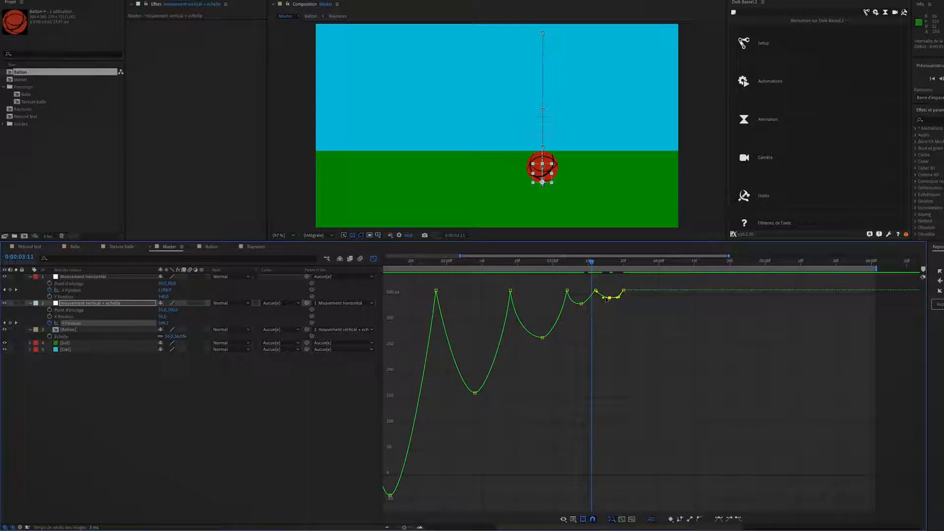
left_click(592, 287)
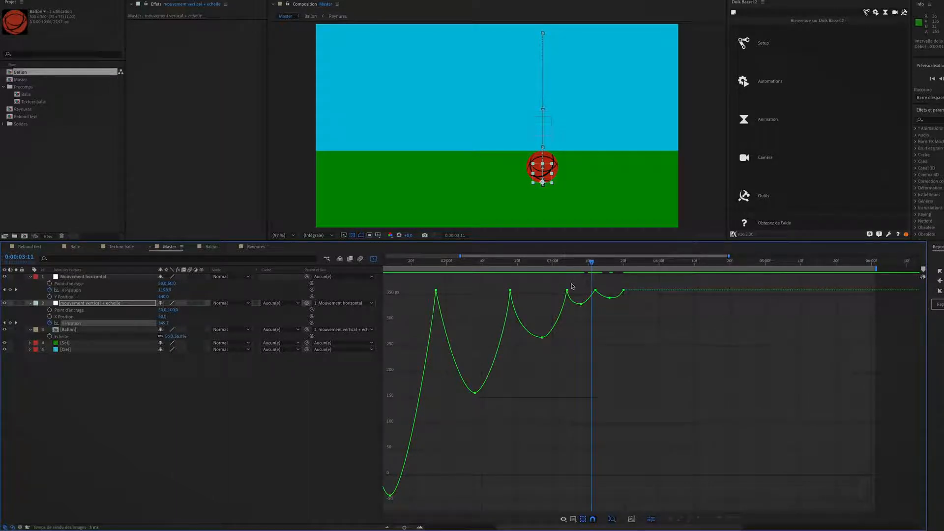
left_click(374, 259)
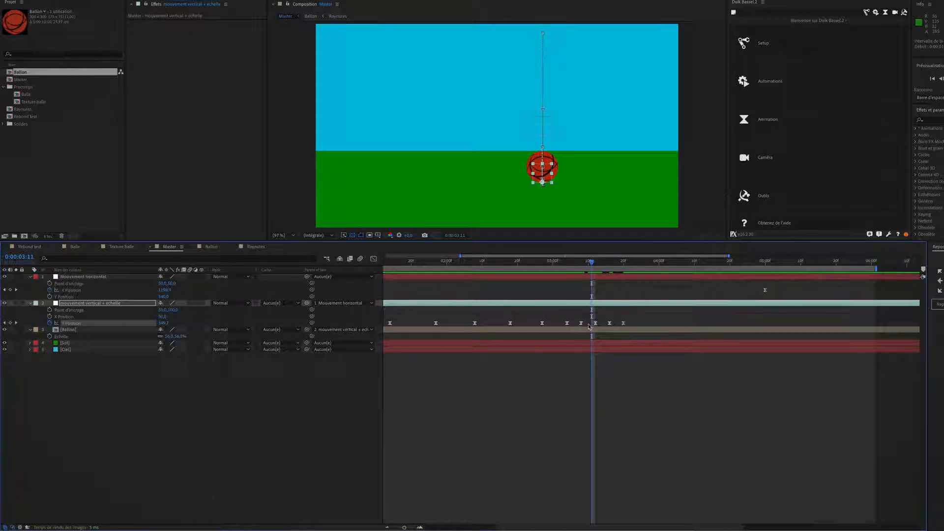
left_click_drag(588, 265, 620, 283)
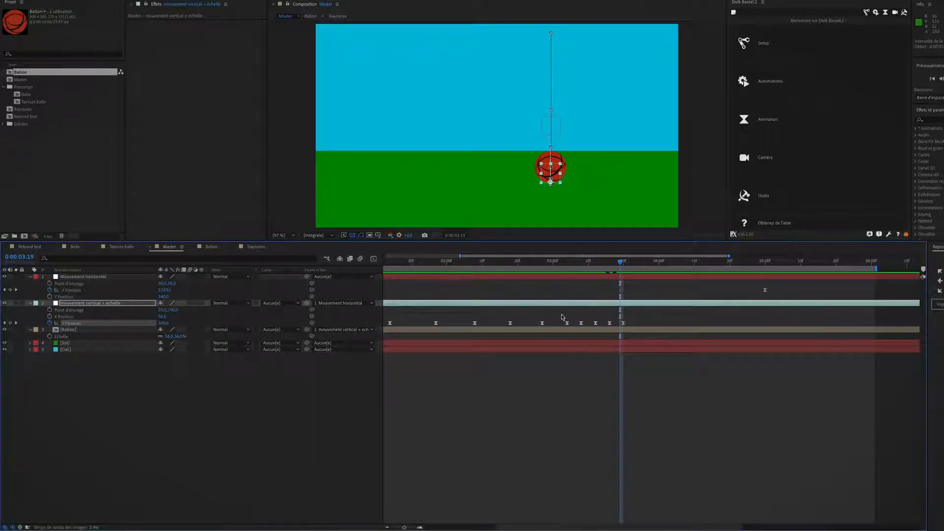
left_click_drag(565, 317, 611, 328)
key("alt")
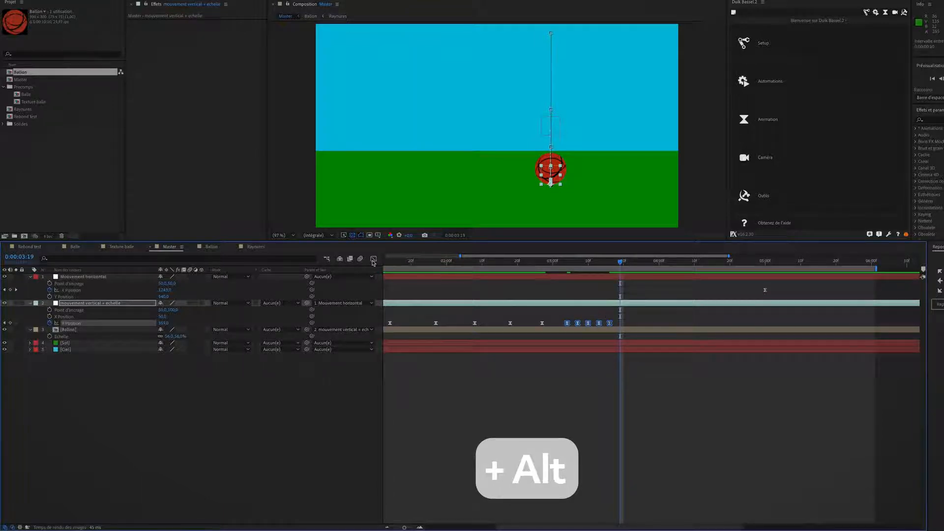
Step: Lengthen the outgoing handle of the second-to-last rebound's peak keyframe horizontally in the Y Position graph
left_click(374, 259)
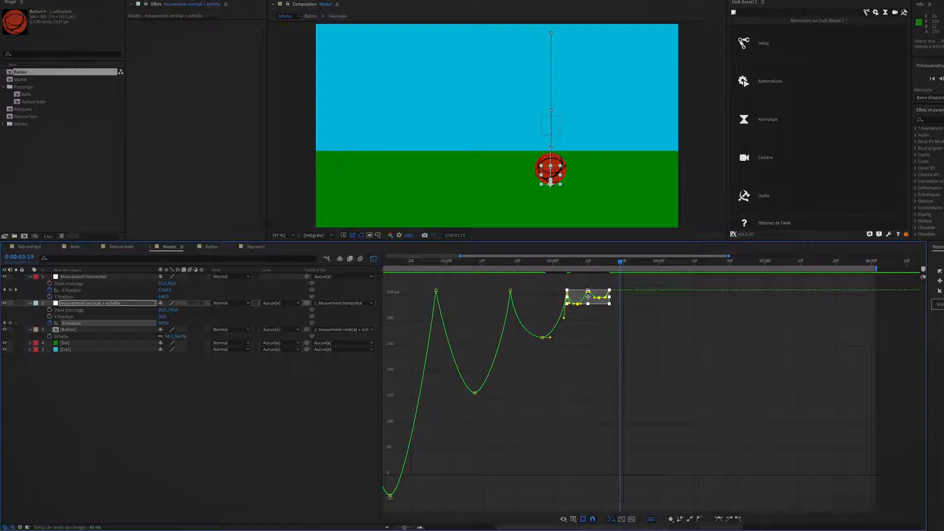
scroll(587, 295, "up", 5)
scroll(558, 330, "down", 2)
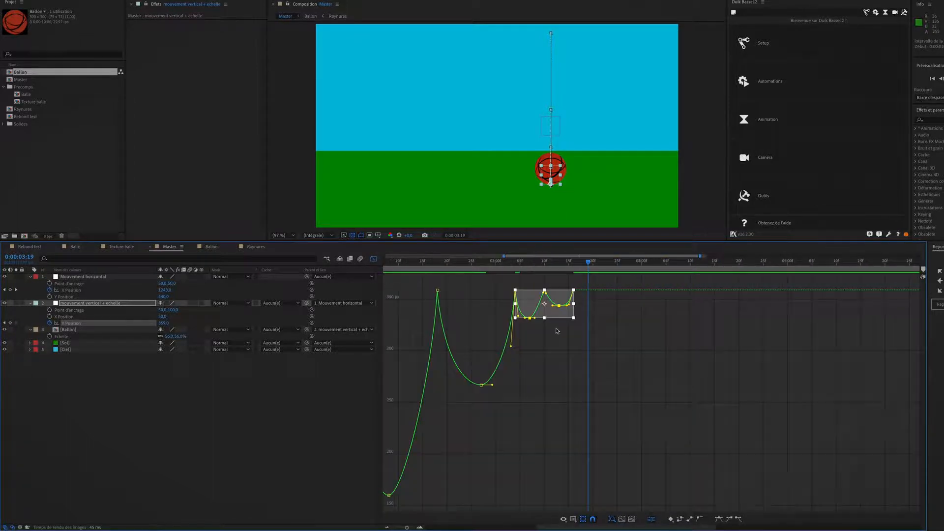
scroll(557, 330, "up", 1)
left_click(534, 375)
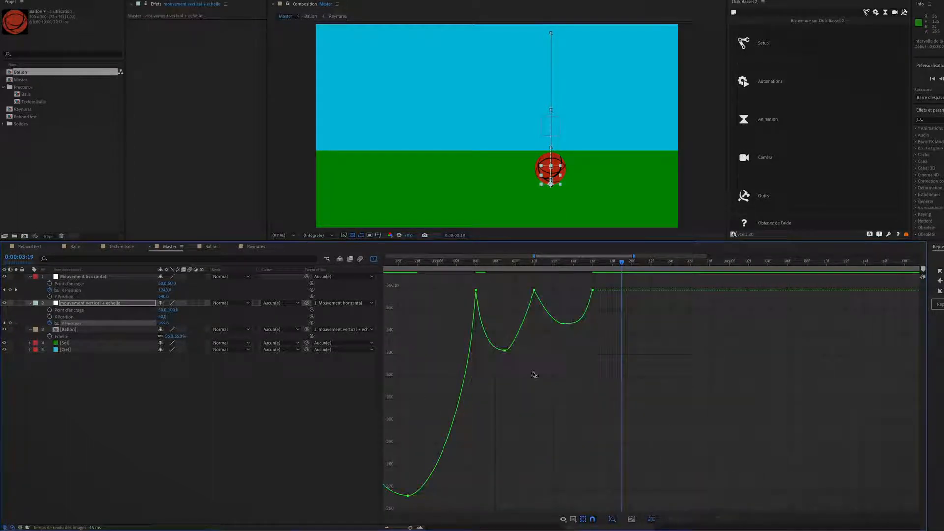
left_click(506, 350)
left_click_drag(513, 353, 528, 352)
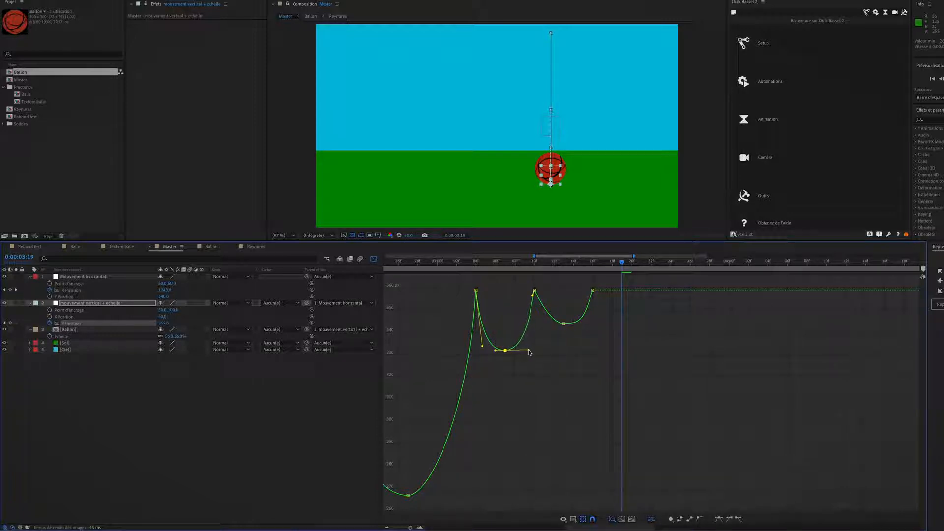
Step: Shorten the outgoing handle of the last rebound's peak keyframe while keeping the keyframe at its original frame
left_click(564, 324)
left_click_drag(569, 326, 571, 325)
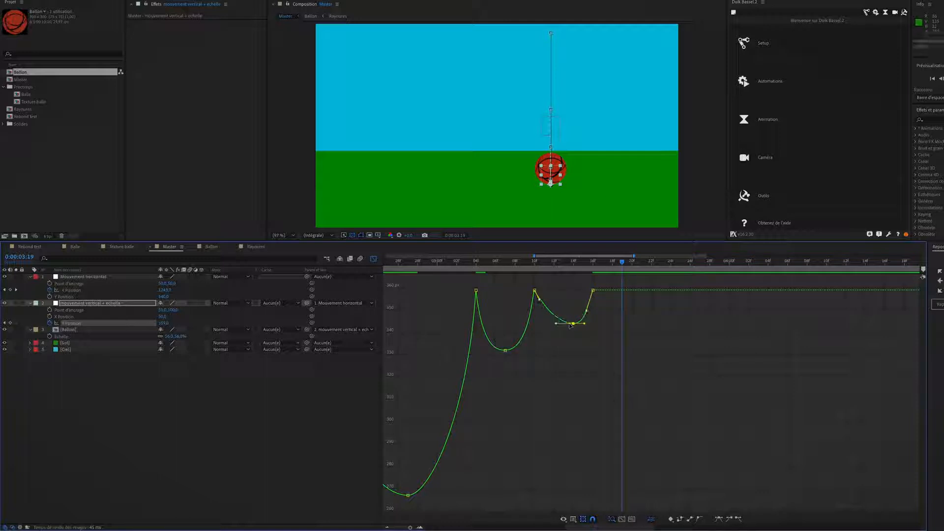
key("ctrl+z")
mouse_move(584, 323)
left_mouse_down()
mouse_move(589, 313)
mouse_move(571, 324)
left_mouse_up()
Step: Inspect the frame spacing between the last five Y Position keyframes in the layer bar view
left_click_drag(559, 337, 621, 287)
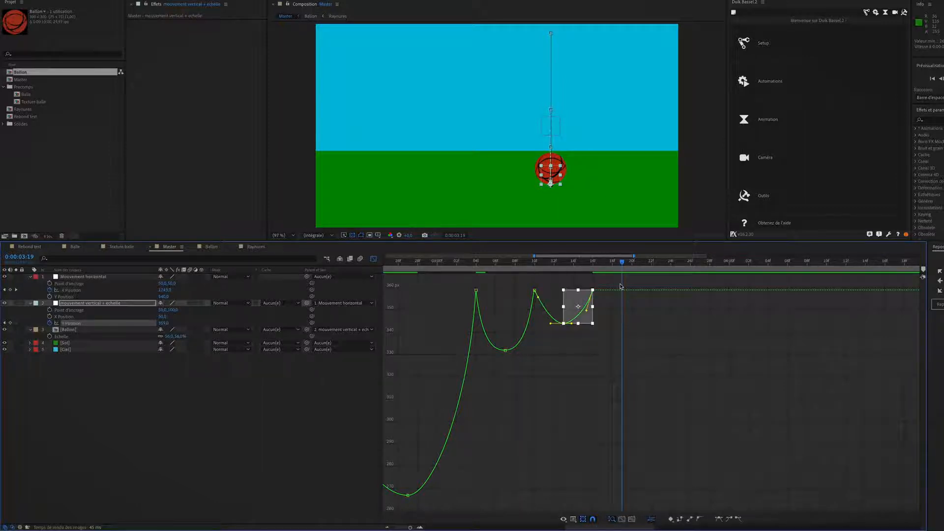
left_click(373, 259)
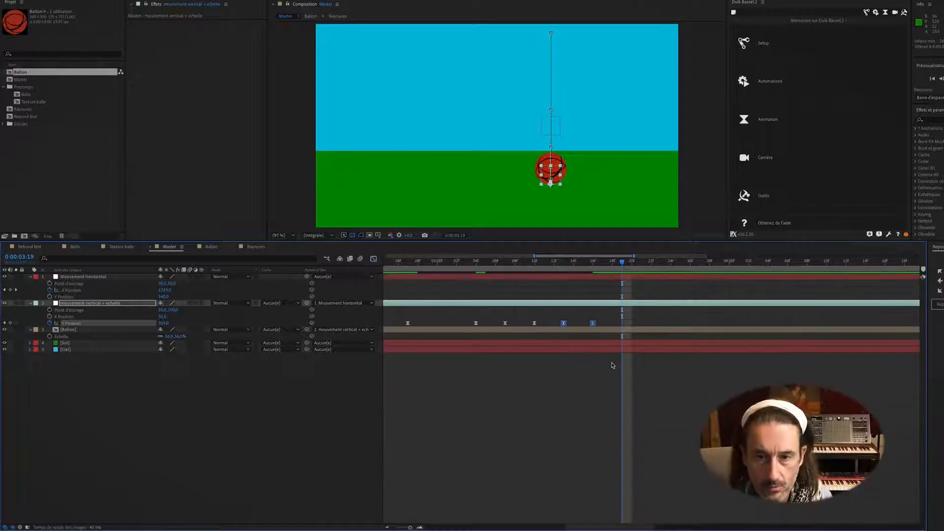
left_click(419, 528)
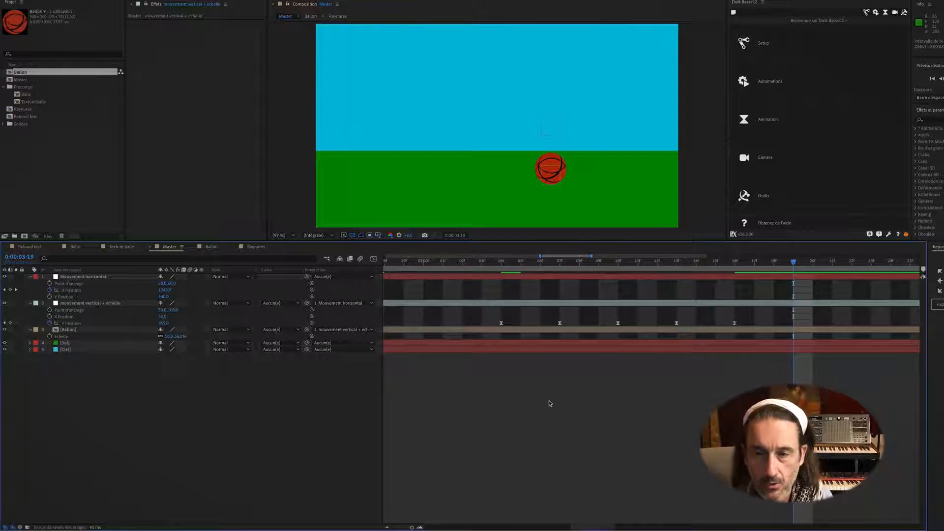
left_click(735, 323)
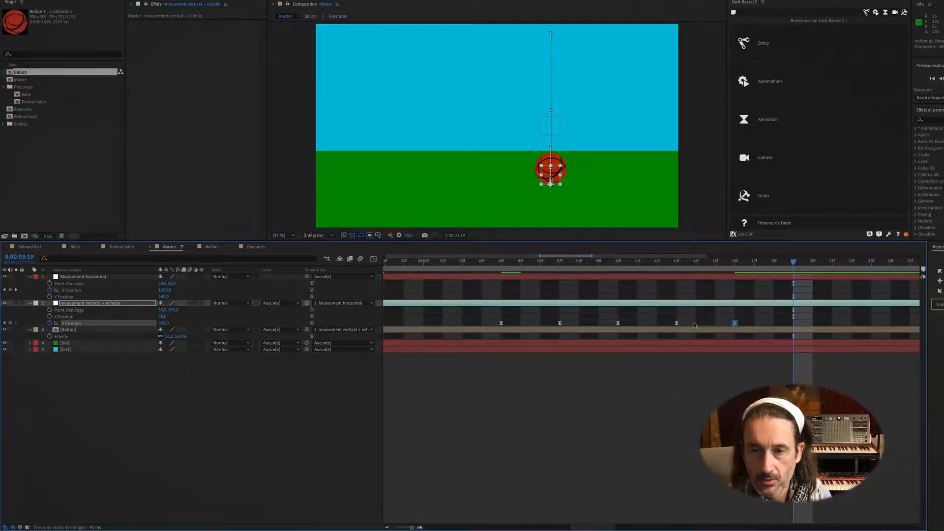
left_click(677, 323)
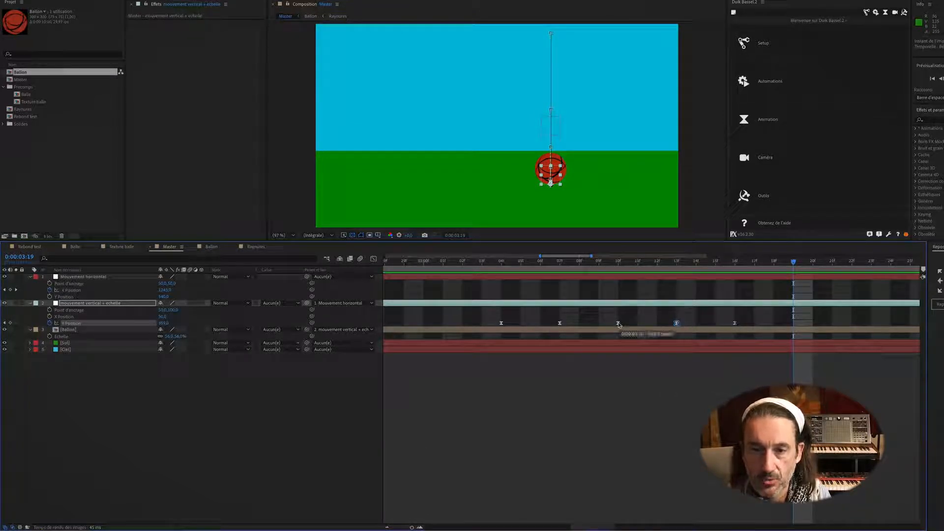
left_click(618, 323)
left_click(559, 323)
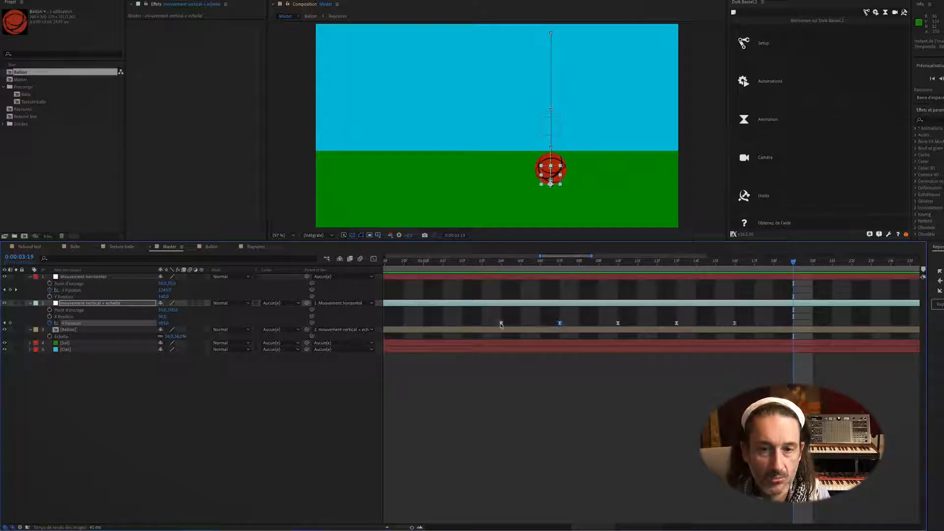
Step: Preview the whole bounce animation across the full timeline
left_click(388, 528)
left_click(395, 528)
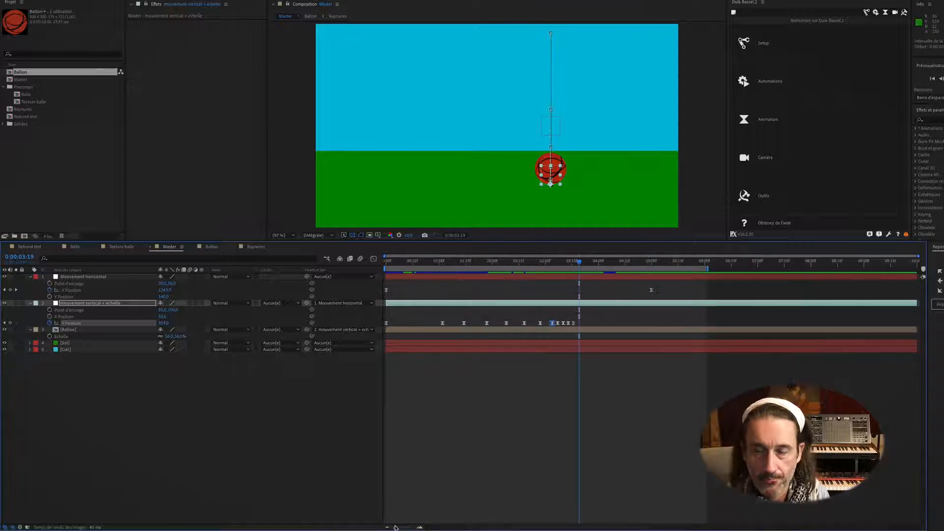
left_click(501, 403)
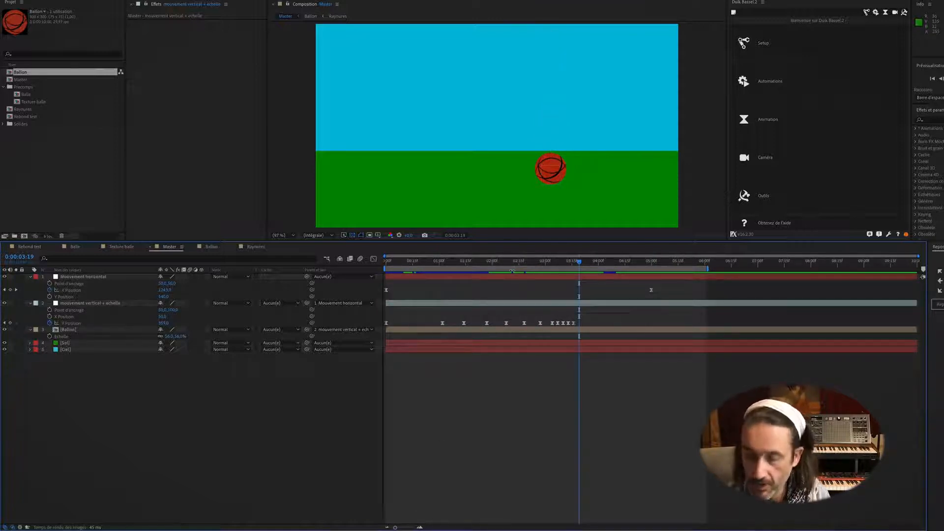
key("space")
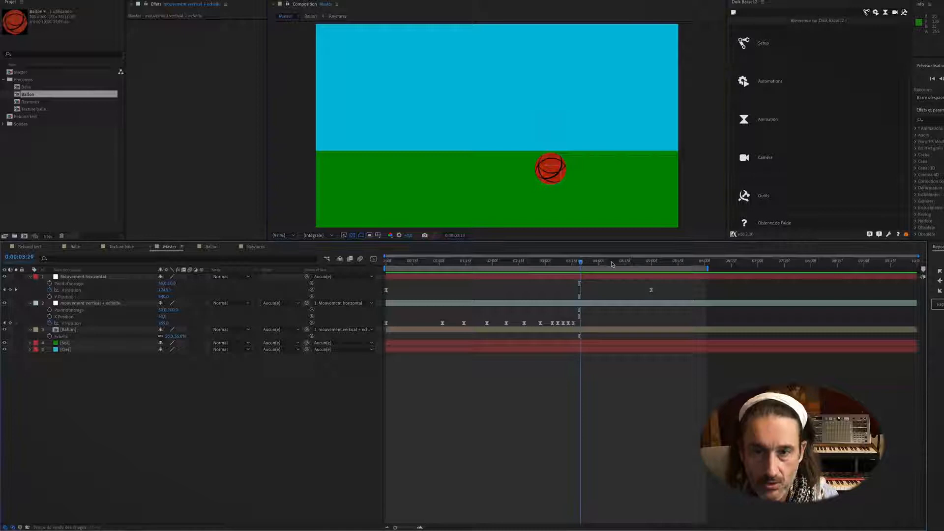
Step: Reveal the Ballon layer's Rotation and set a starting keyframe for it at 0:00:00:00
left_click_drag(580, 266, 654, 269)
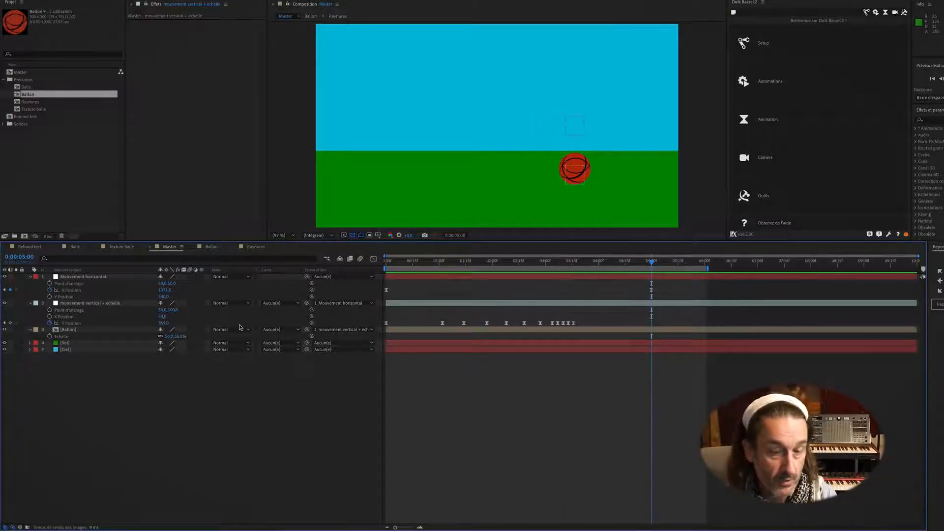
key("Home")
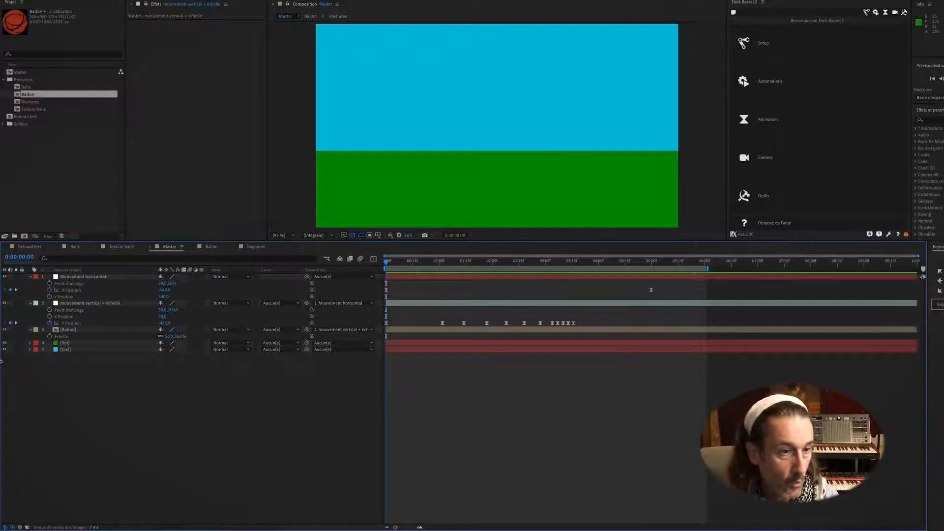
left_click(59, 329)
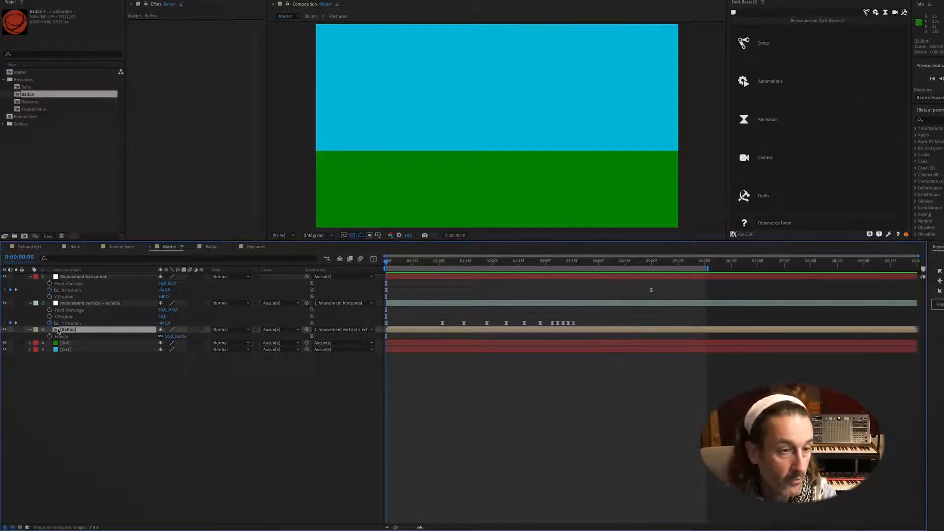
key("shift+r")
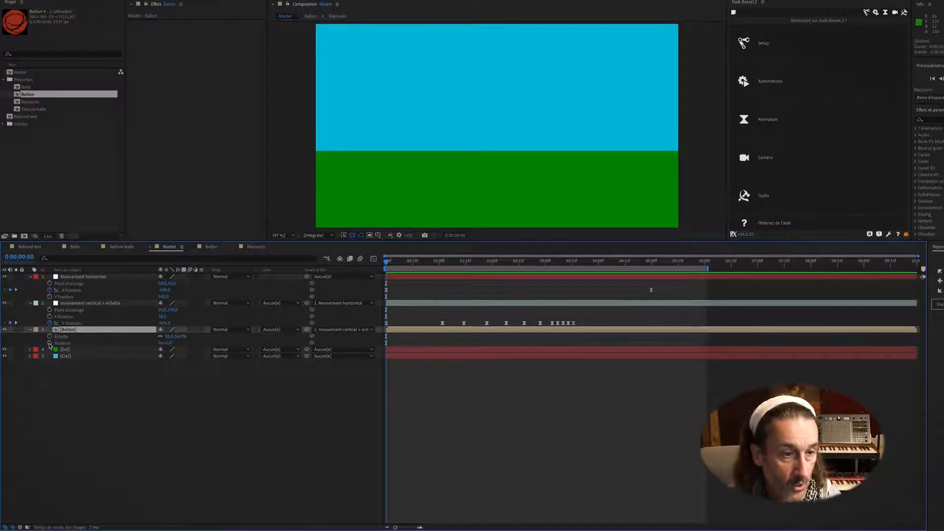
left_click(49, 343)
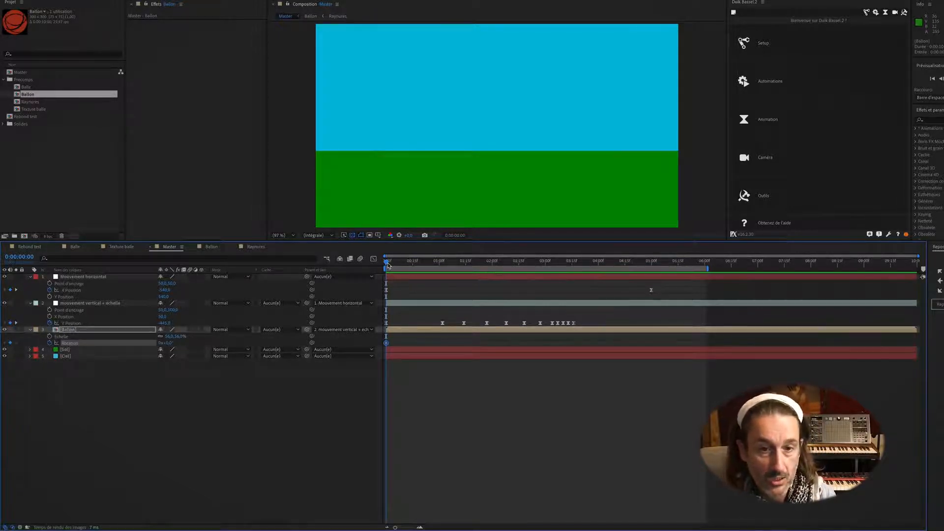
Step: Set the Ballon layer's Rotation to about 2x+181° at 0:00:05:00, in line with the last X Position keyframe
left_click_drag(388, 265, 654, 274)
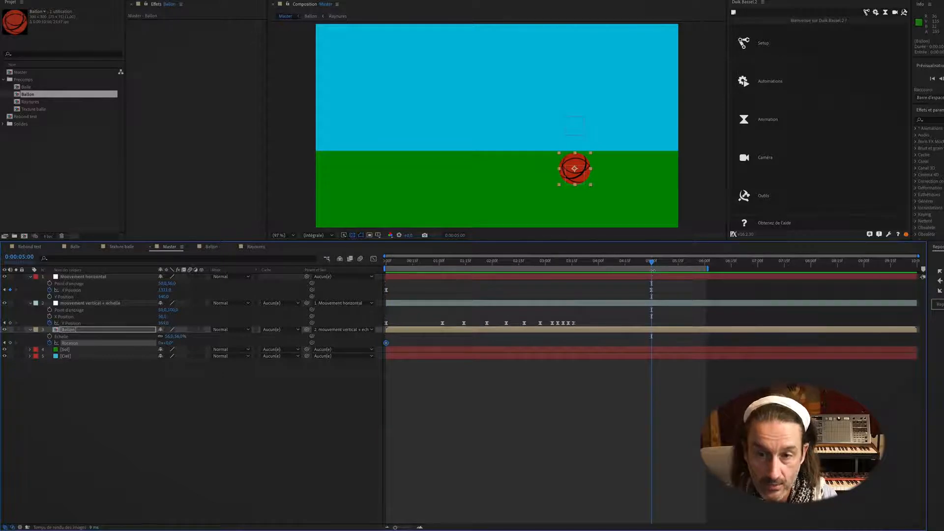
mouse_move(652, 292)
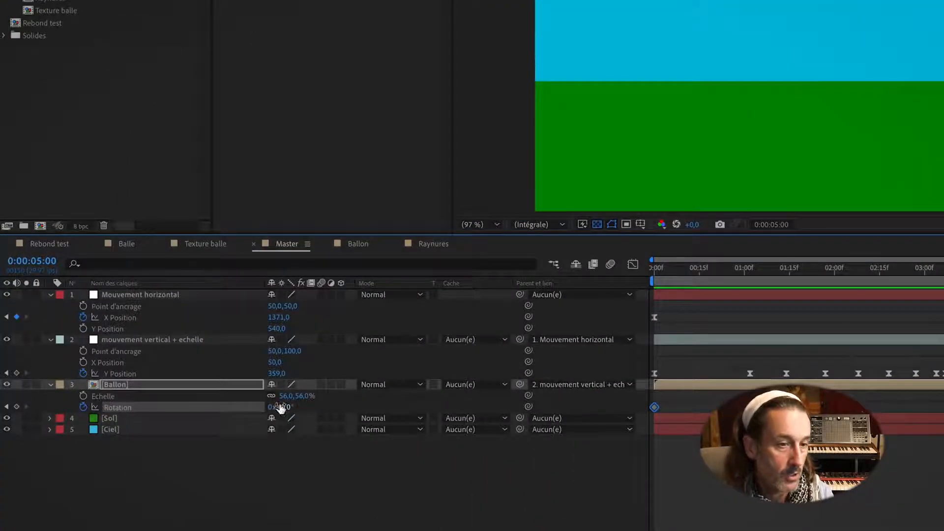
left_click_drag(286, 411, 358, 414)
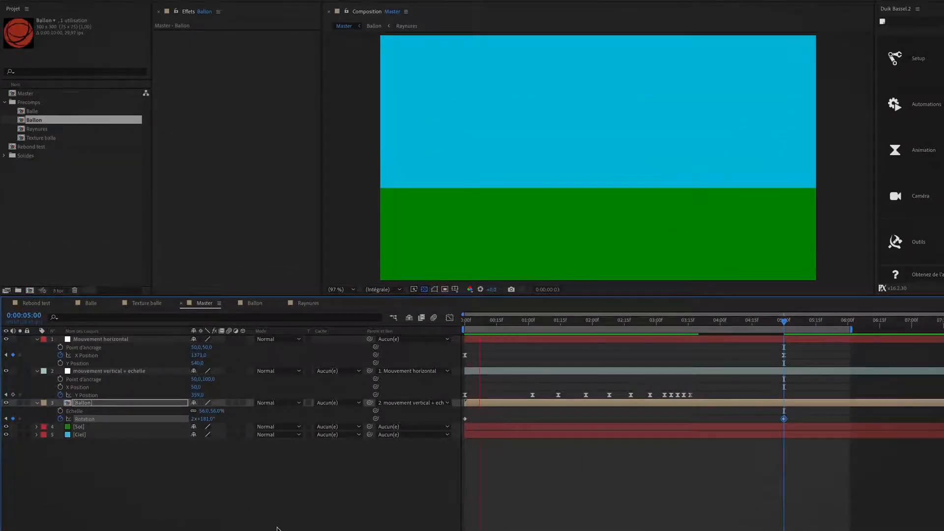
Step: Preview the ball's rotation and compare it with the X Position curve of the Mouvement horizontal null
key("space")
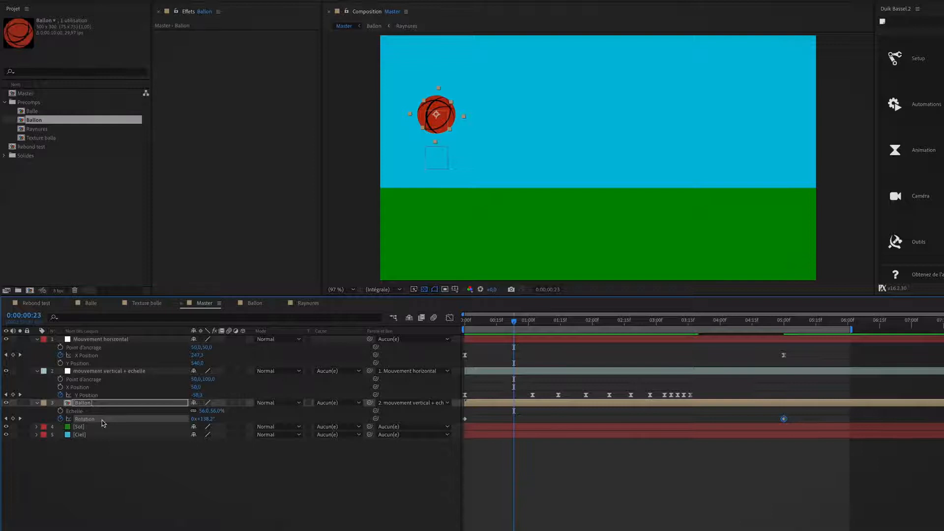
left_click(86, 356)
left_click(450, 317)
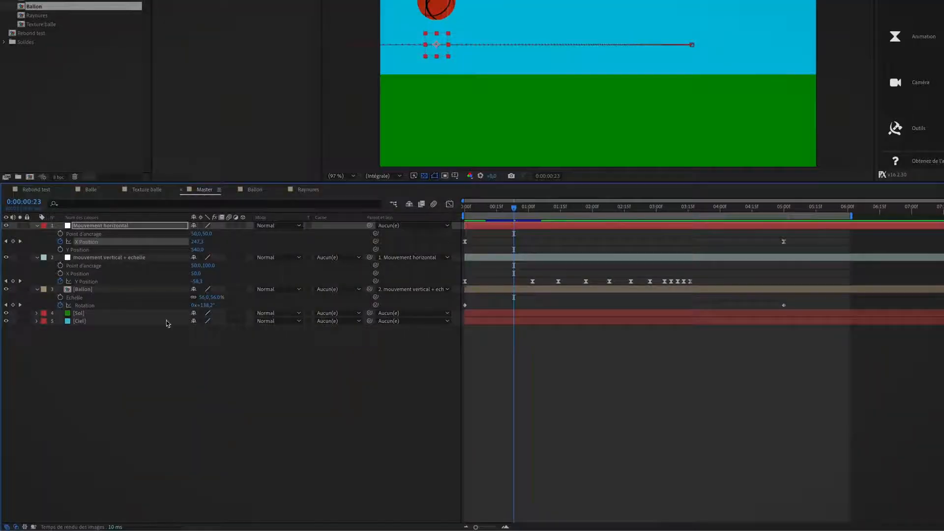
Step: Apply Easy Ease to both Rotation keyframes of the Ballon layer
left_click(94, 307)
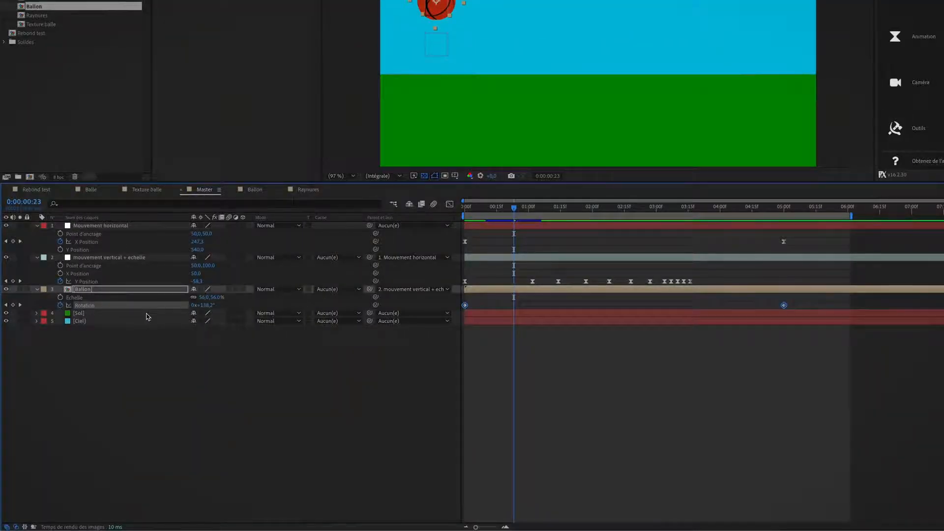
key("F9")
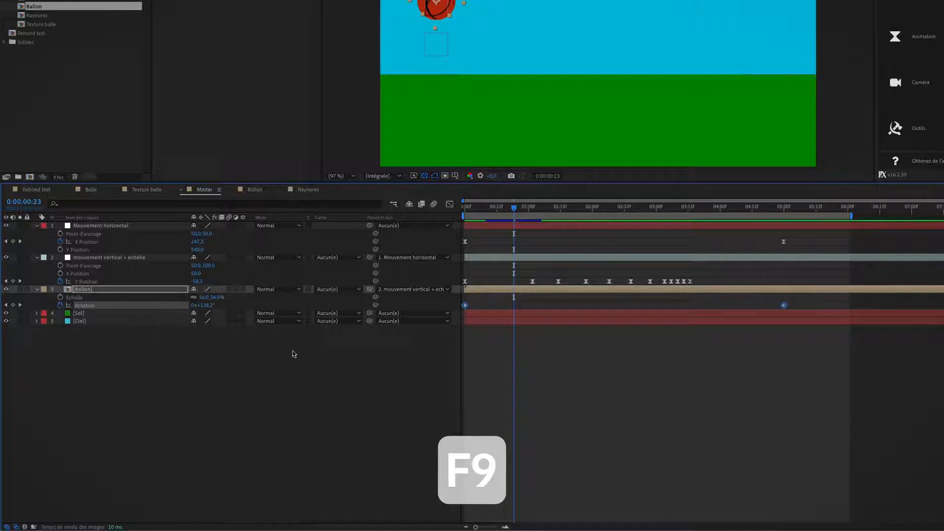
right_click(785, 305)
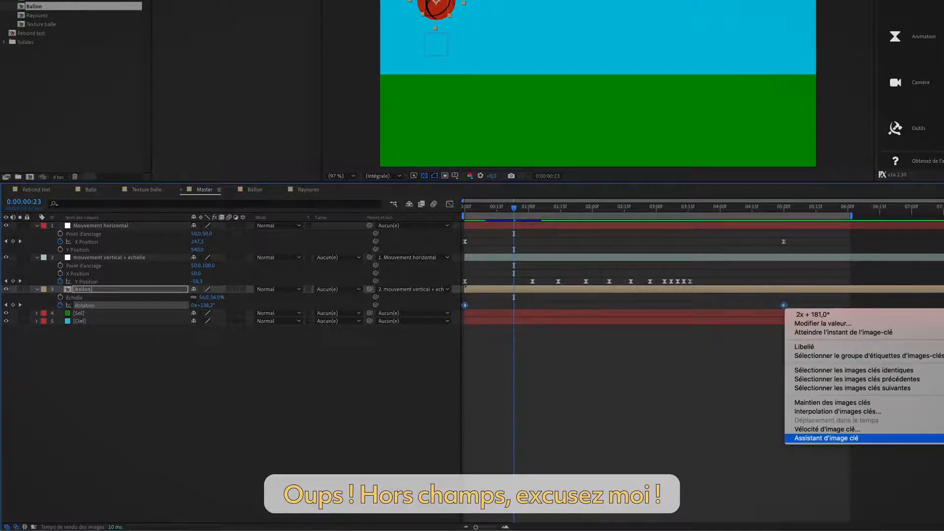
left_click(943, 482)
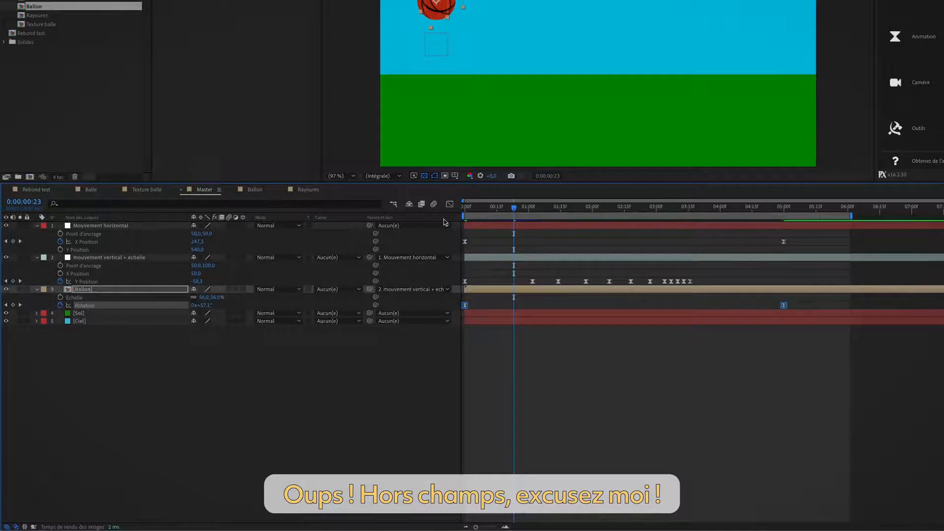
Step: Reshape the Ballon Rotation value curve with a steep first-keyframe handle for a fast start and gradual slowdown, and preview the animation
left_click(450, 205)
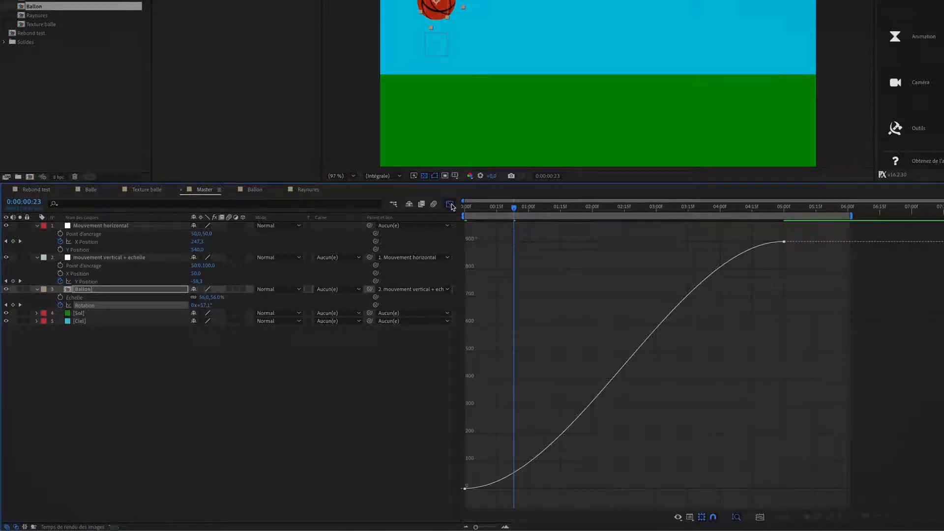
left_click(690, 517)
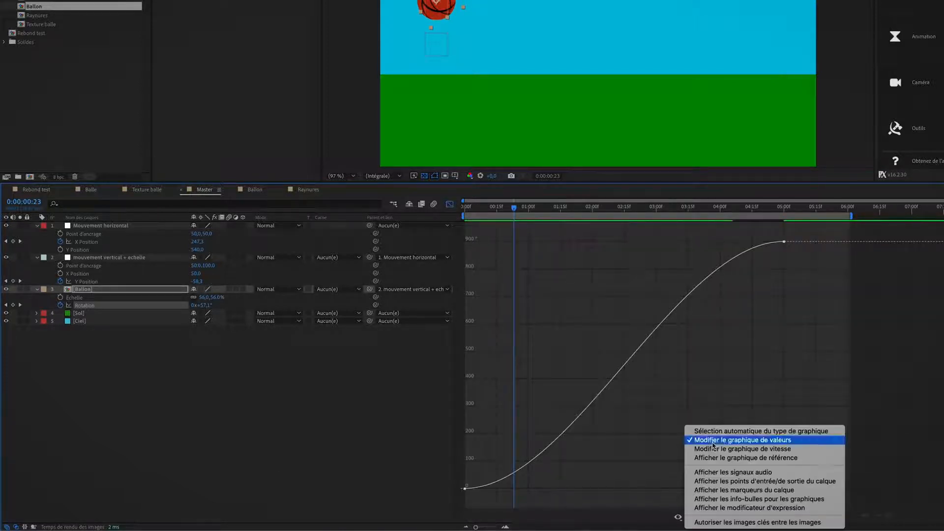
left_click(650, 427)
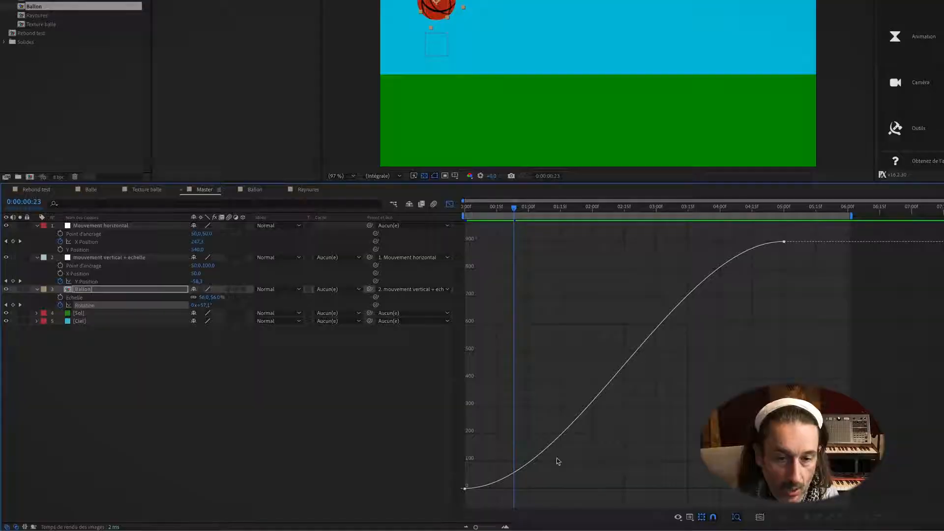
left_click_drag(485, 496, 448, 475)
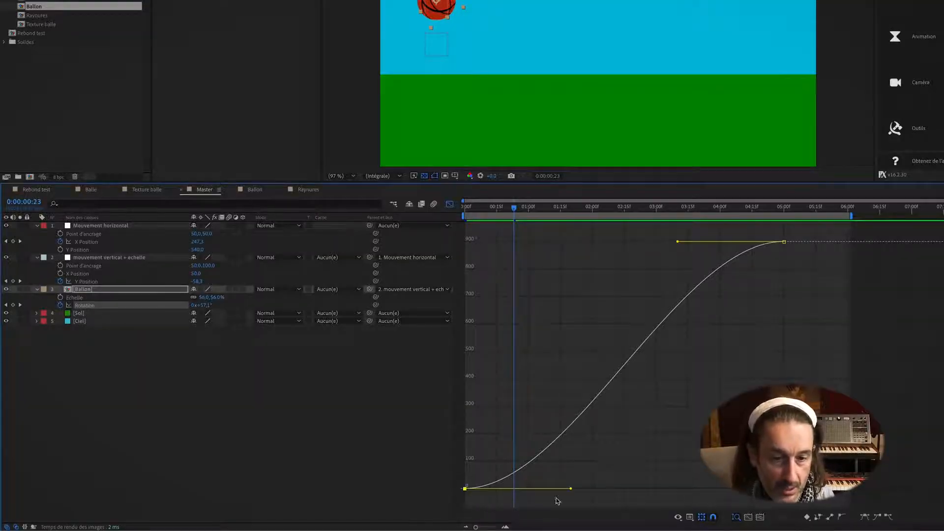
left_click_drag(571, 490, 481, 375)
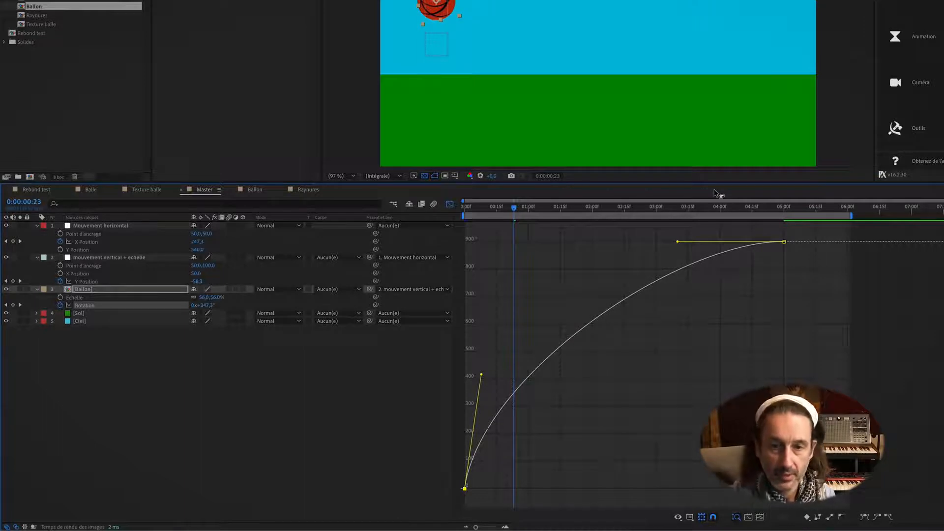
key("space")
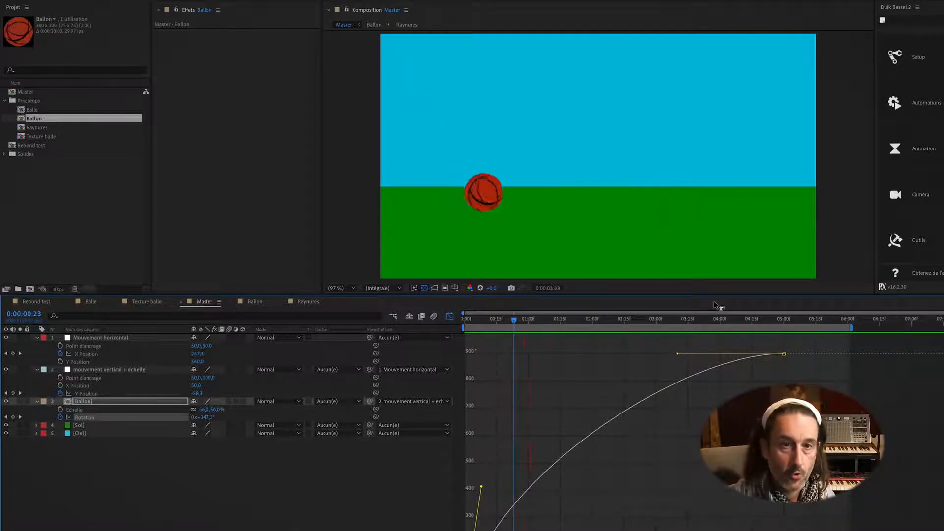
key("space")
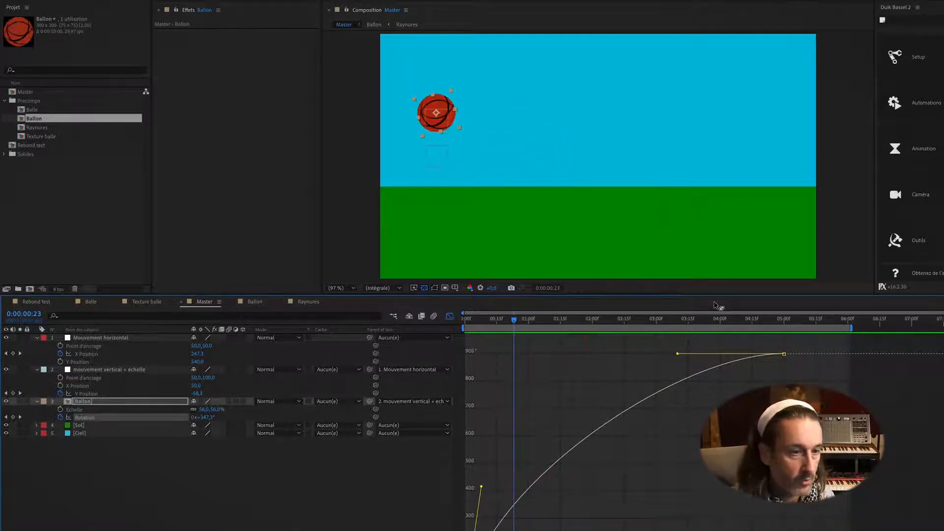
Step: Set the Ballon layer's Rotation to 3x+166° at the 0:00:05:00 keyframe and preview the animation
key("Home")
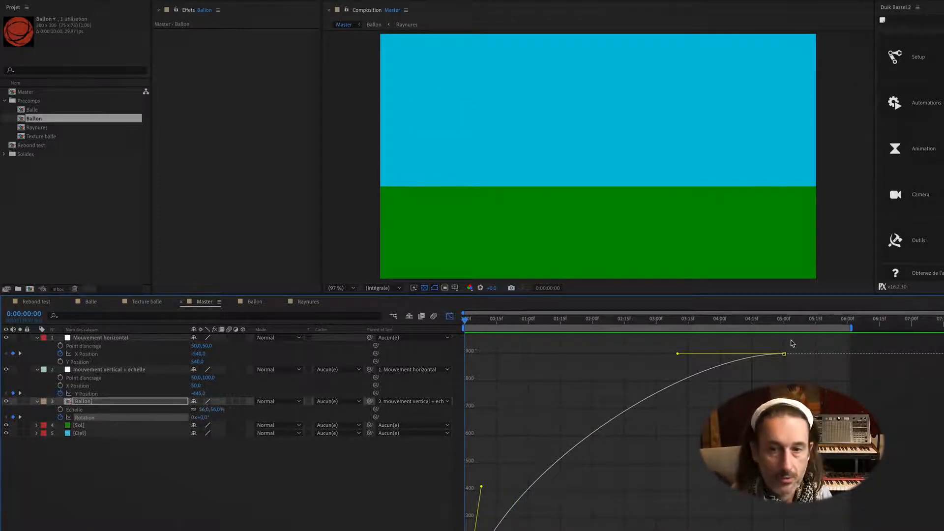
key("u")
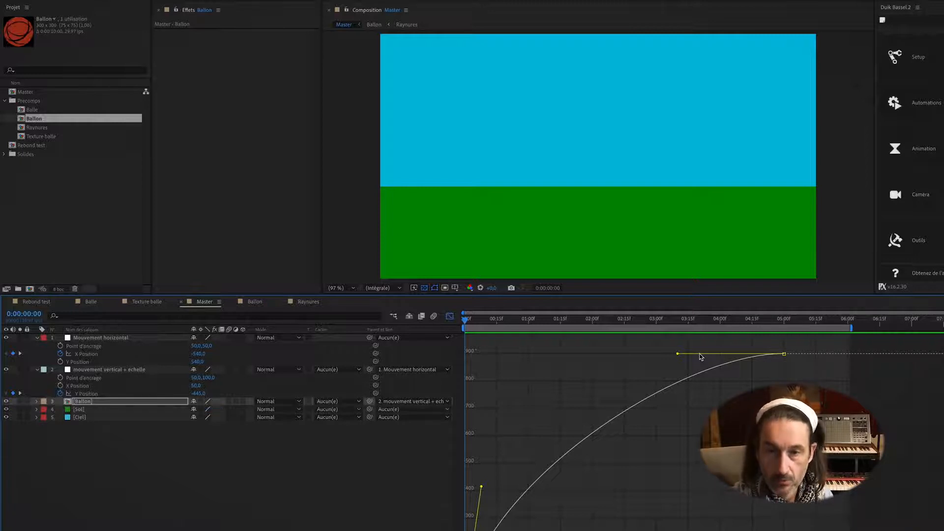
key("k")
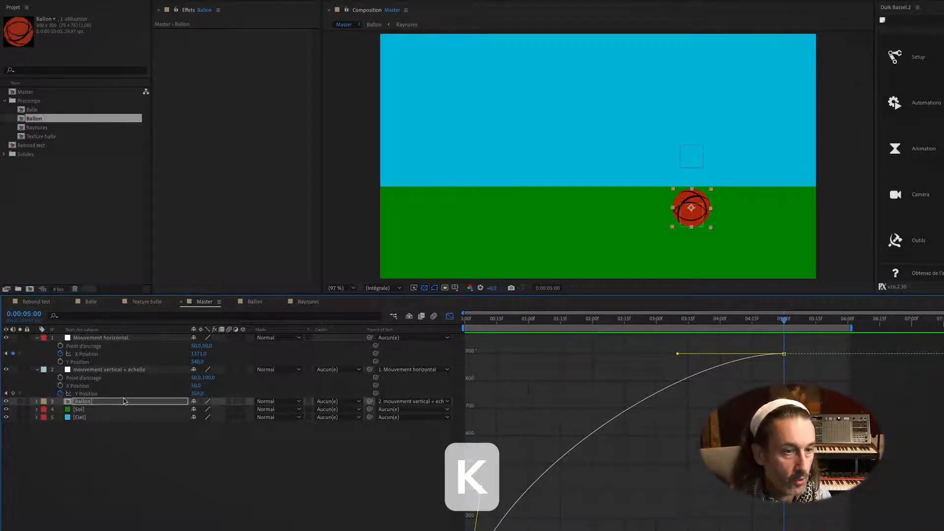
key("r")
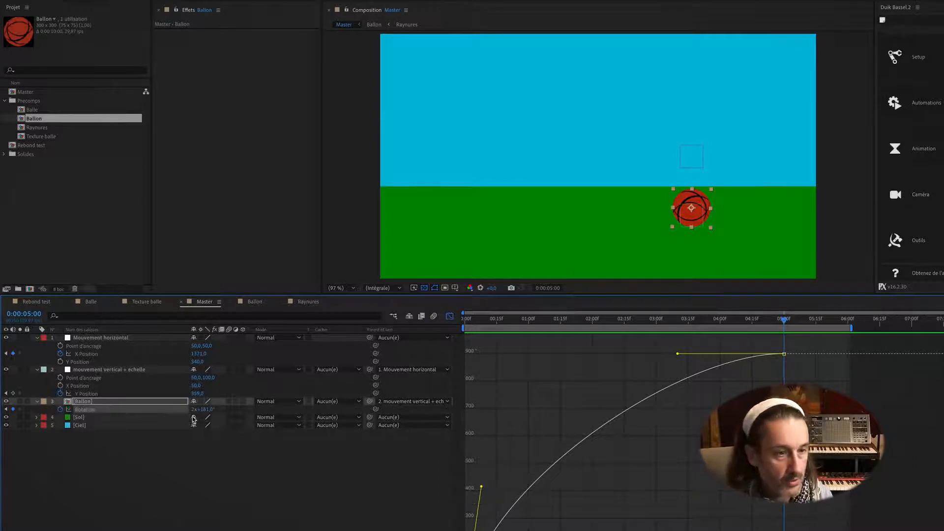
left_click_drag(206, 412, 368, 409)
key("space")
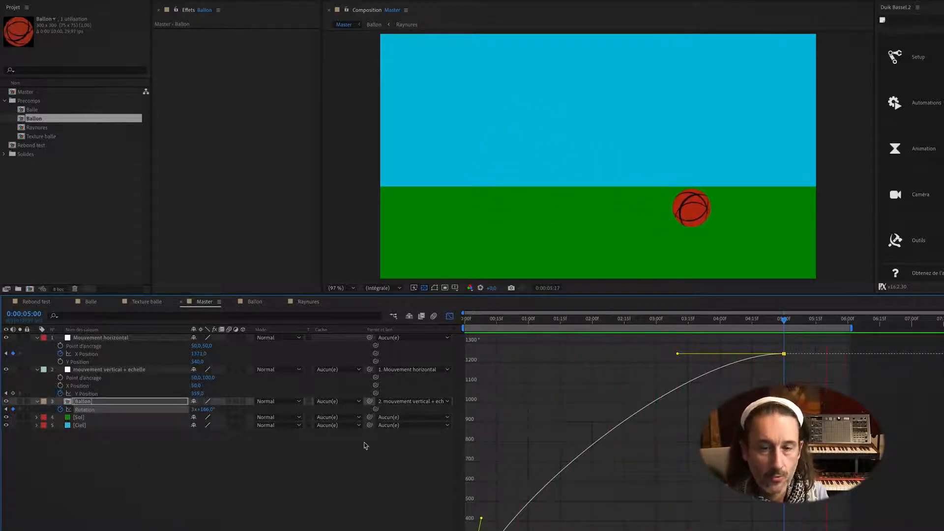
Step: Steepen the start of the Ballon Rotation curve until its handle is nearly vertical, preview it, and return to the layer bar view
left_click_drag(481, 518, 468, 497)
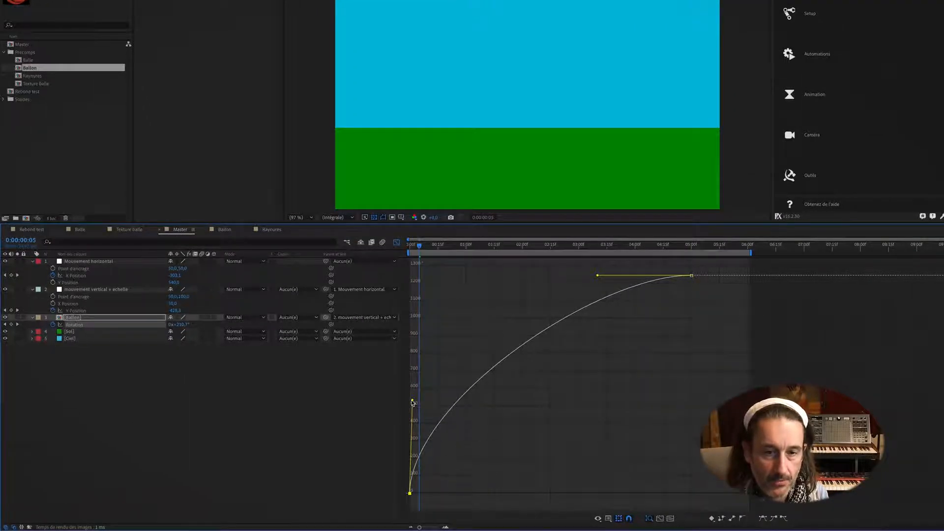
left_click_drag(413, 404, 411, 366)
key("space")
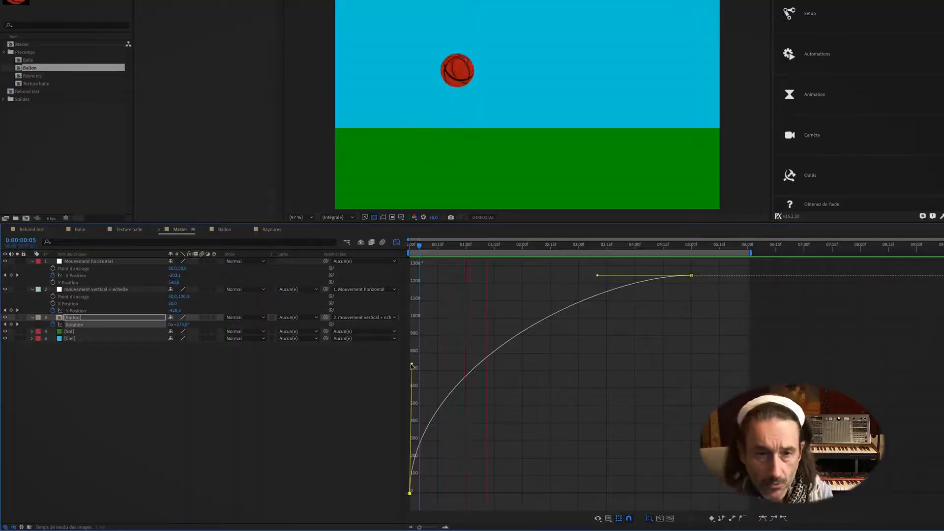
key("space")
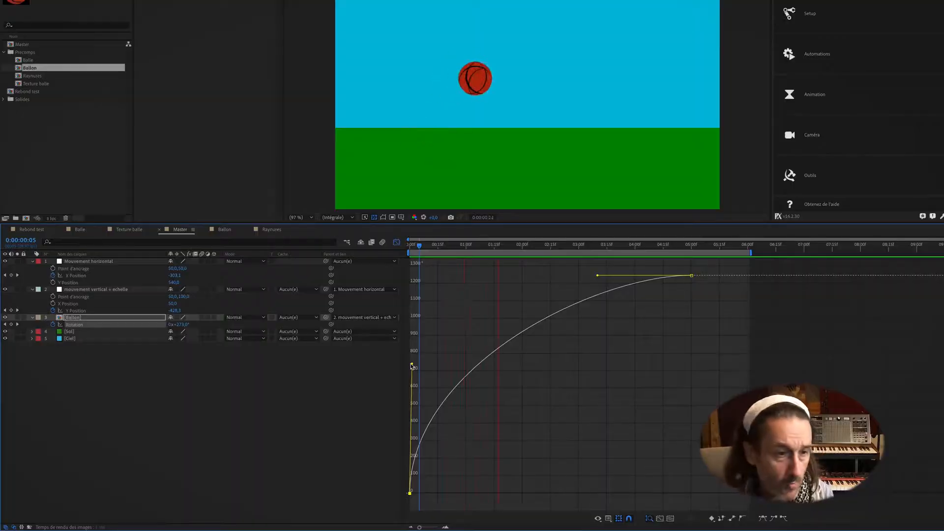
left_click(396, 242)
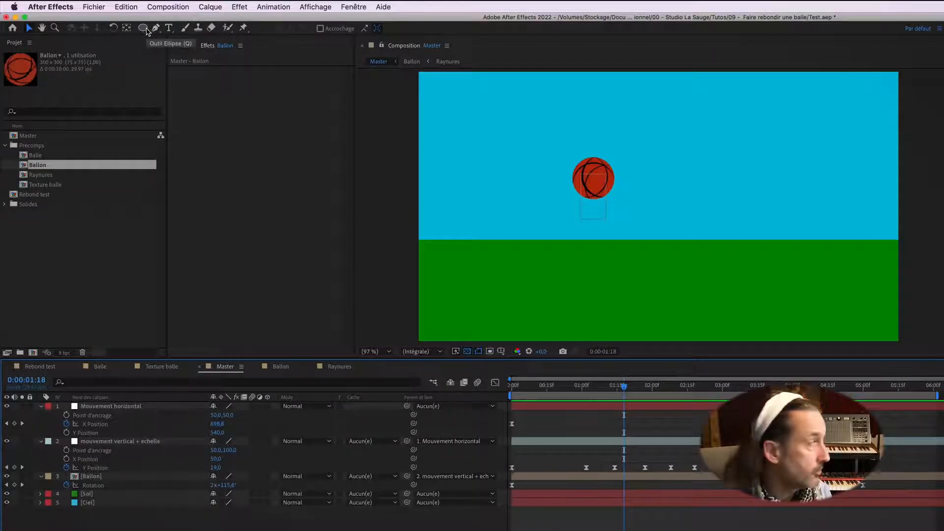
Step: Draw a wide, flat ellipse on the green ground as a new shape layer and rename the layer Ombre
left_click(144, 28)
left_click_drag(625, 256, 749, 282)
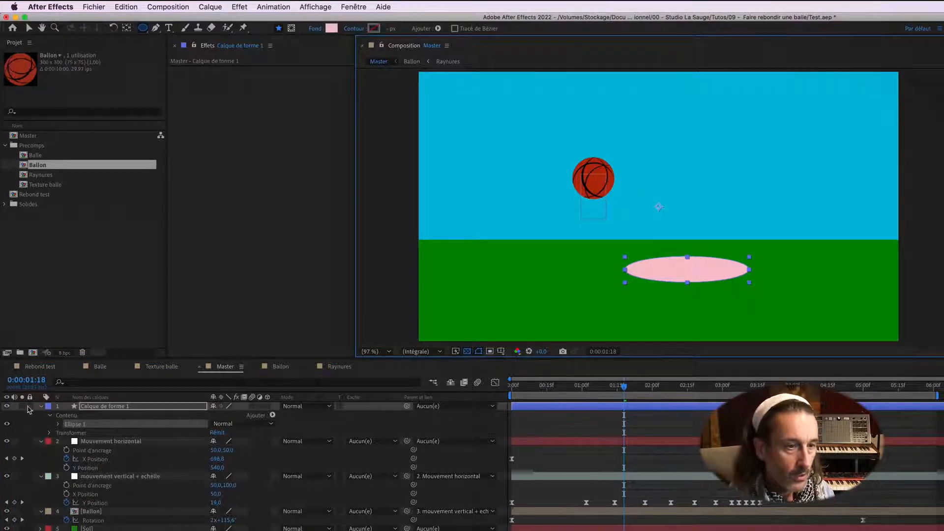
left_click(104, 409)
key("Return")
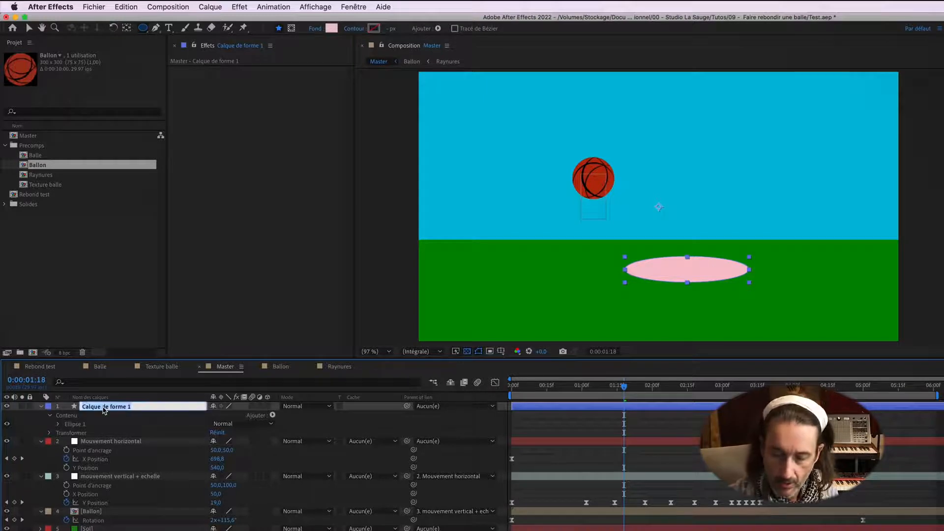
type("Ombre")
key("Return")
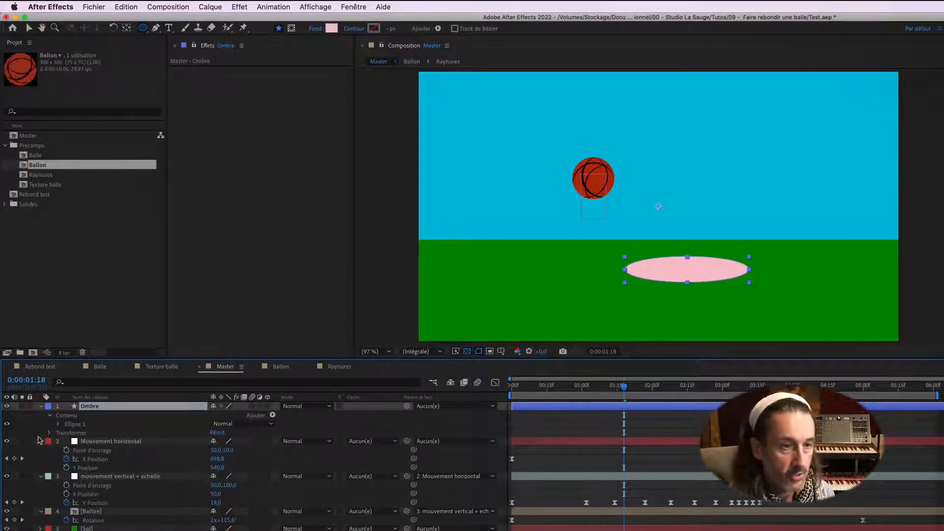
Step: Change the Ombre ellipse's fill color to black (000000)
left_click(57, 424)
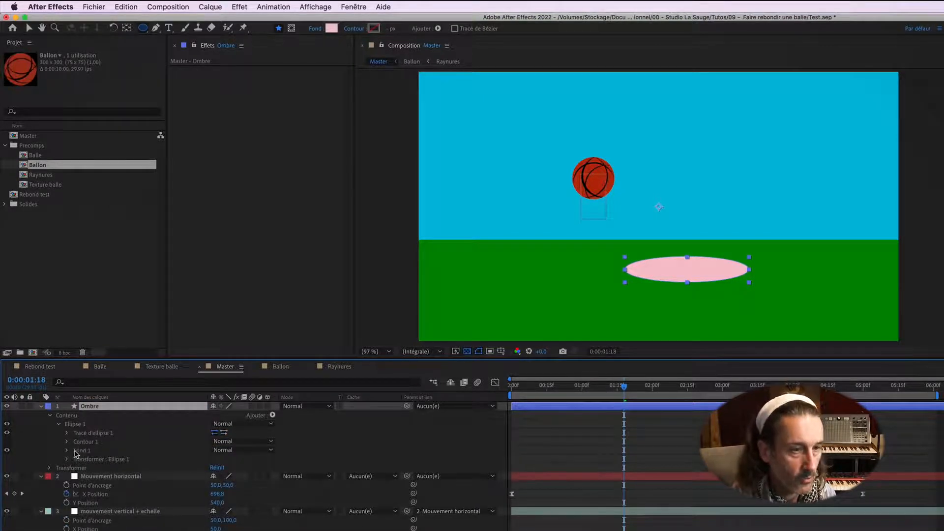
left_click(65, 451)
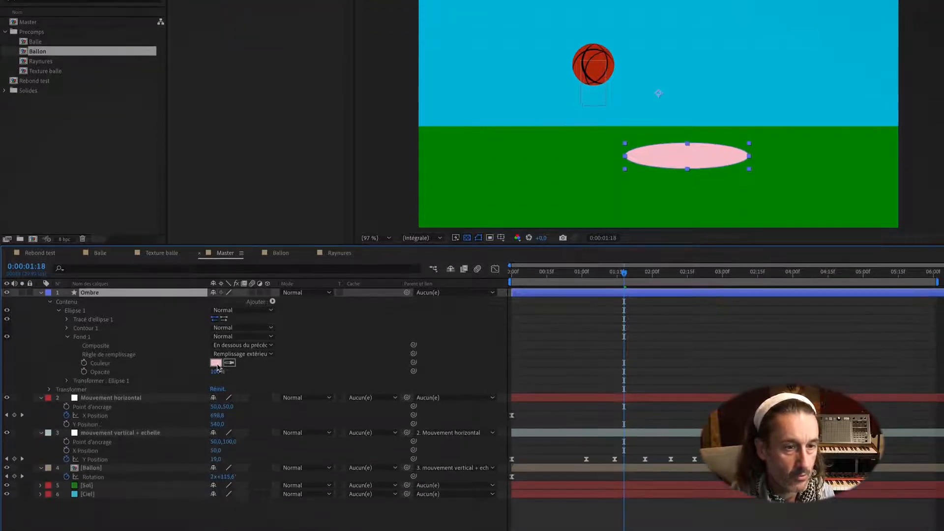
left_click(217, 477)
left_click_drag(582, 423, 530, 525)
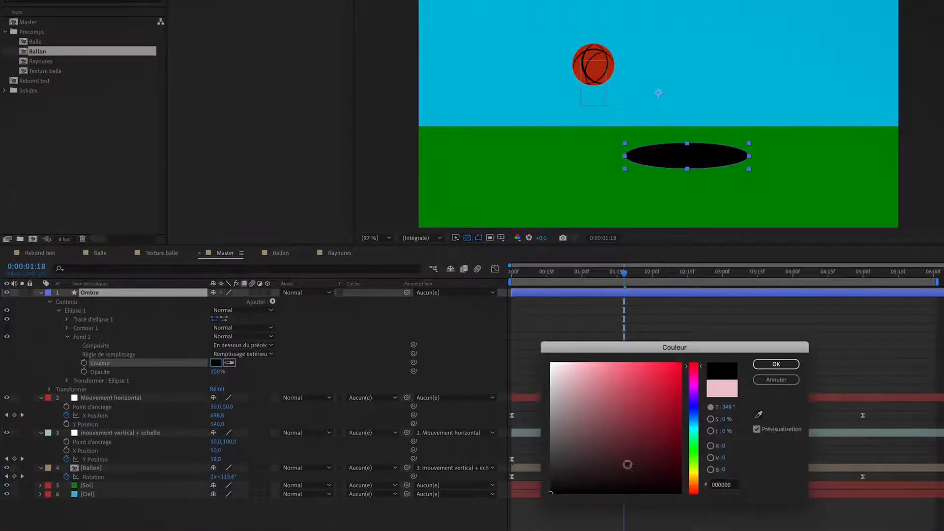
left_click(785, 365)
Step: Set the Ombre layer's Opacity to 14%
left_click(95, 292)
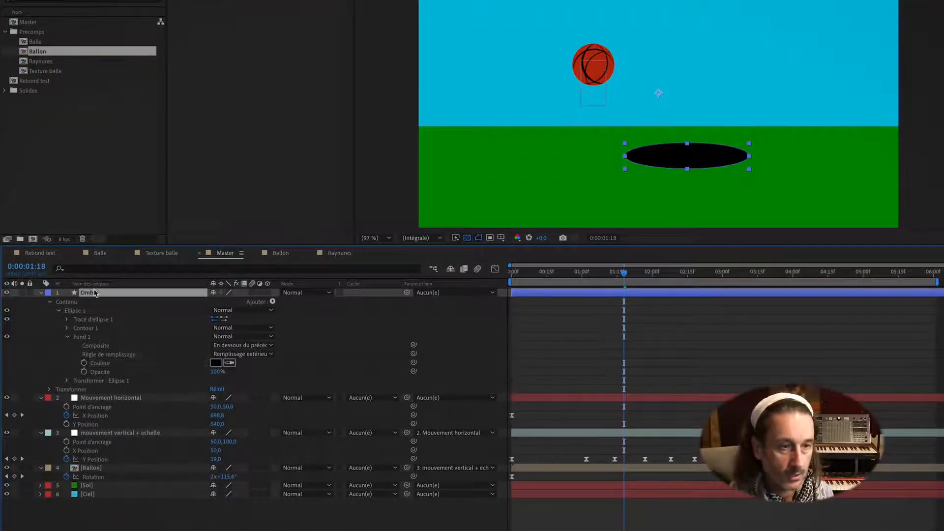
key("t")
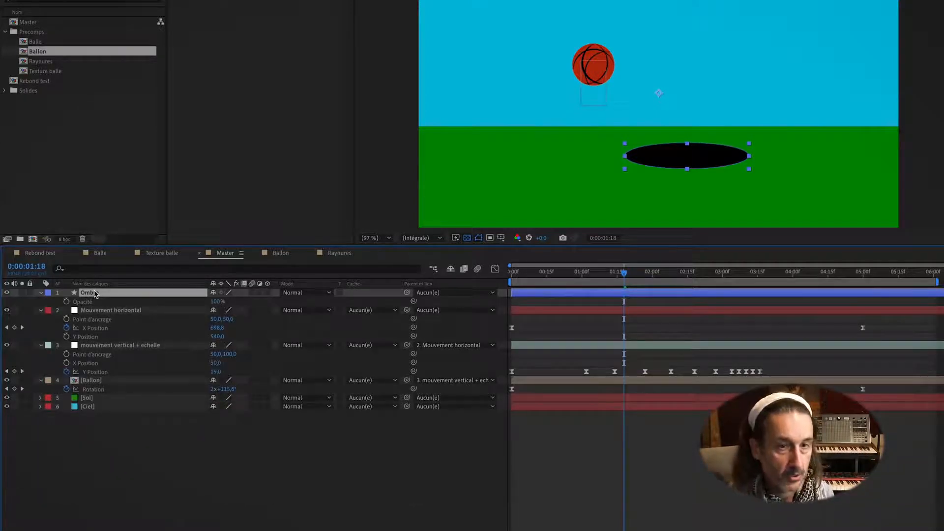
left_click(216, 302)
left_click_drag(206, 301, 190, 309)
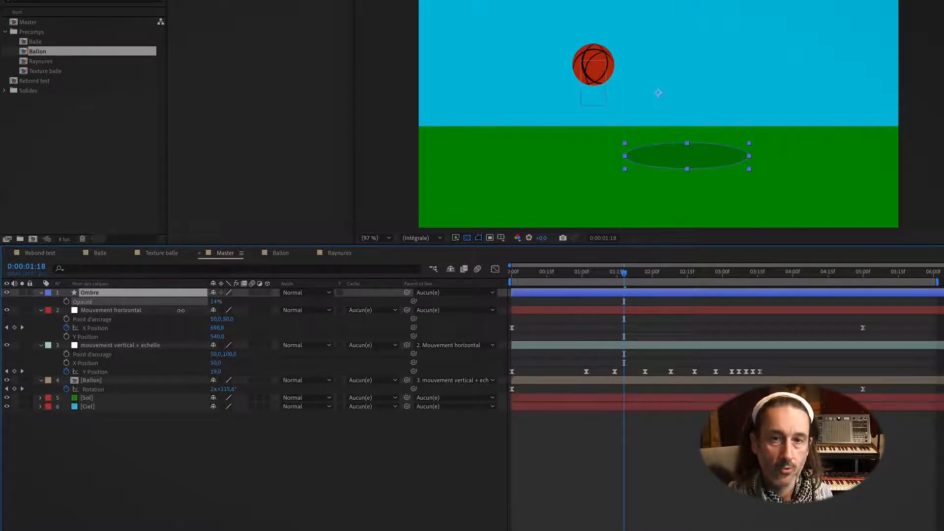
left_click_drag(181, 311, 181, 311)
left_click(240, 437)
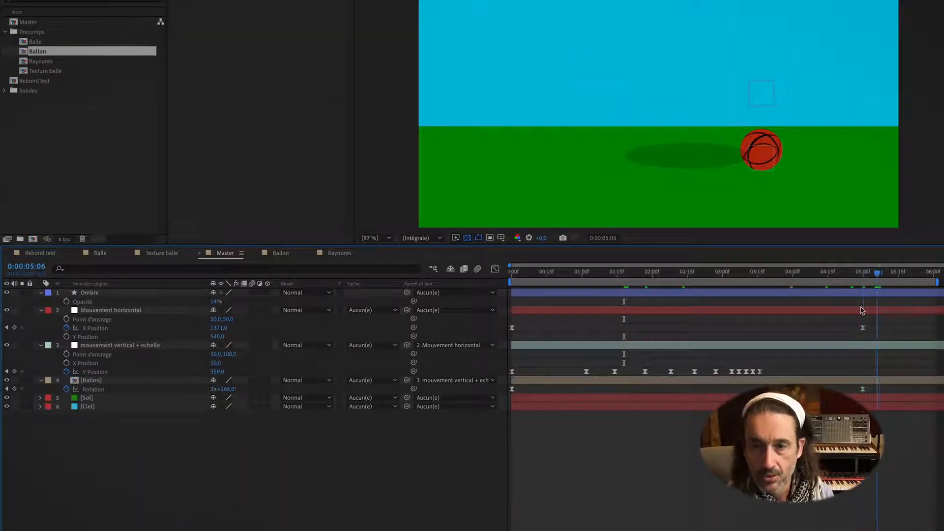
Step: Go to 0:00:05:00 and move the Ombre layer directly beneath the Ballon layer in the stacking order
left_click_drag(861, 307, 862, 308)
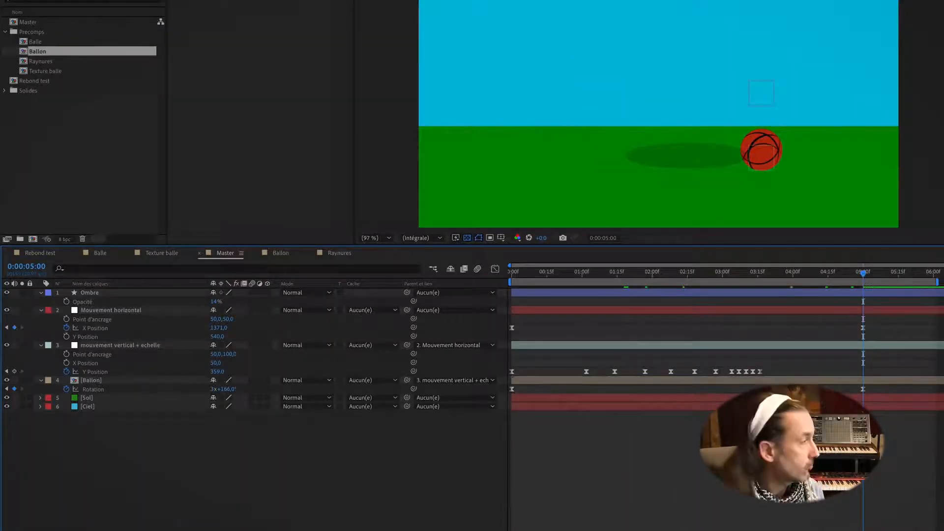
left_click(79, 294)
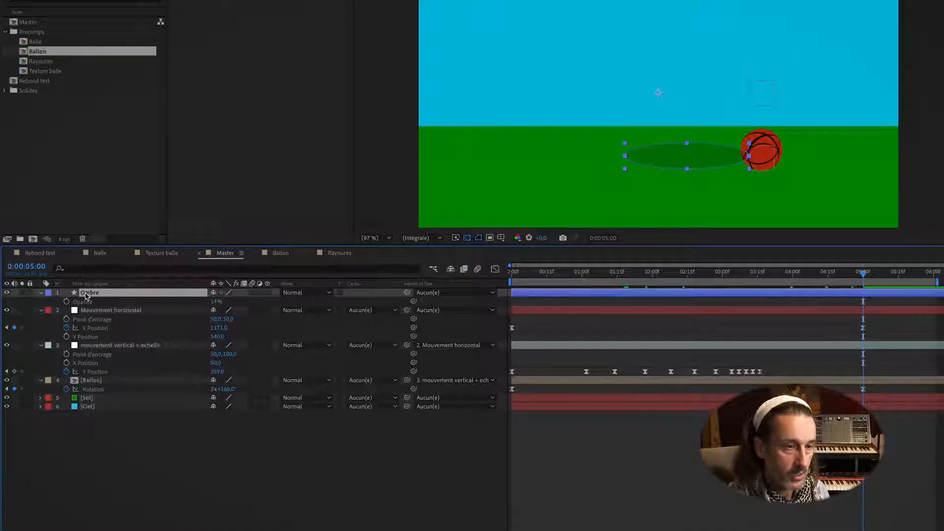
left_click_drag(88, 295, 80, 394)
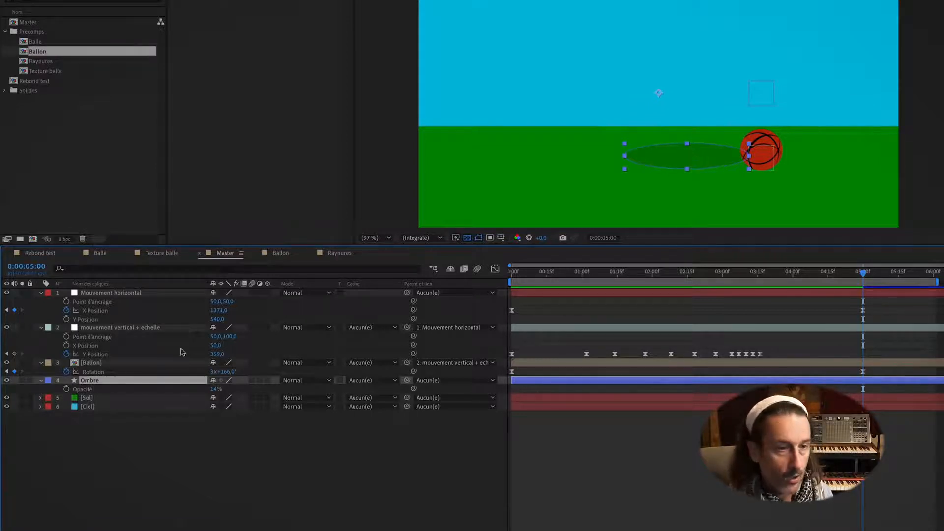
Step: Reduce the Ombre ellipse's path size proportionally to about 175.2 × 36.9
left_click(41, 380)
left_click(50, 389)
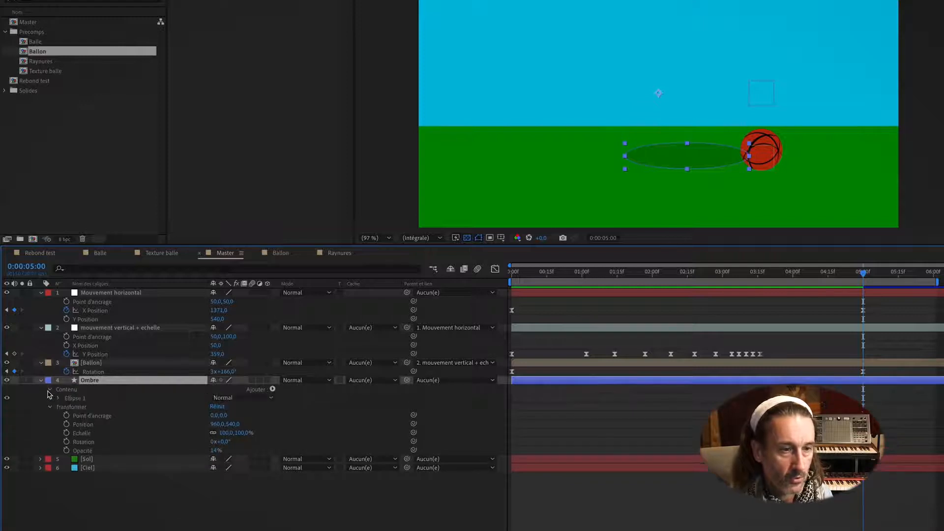
left_click(59, 398)
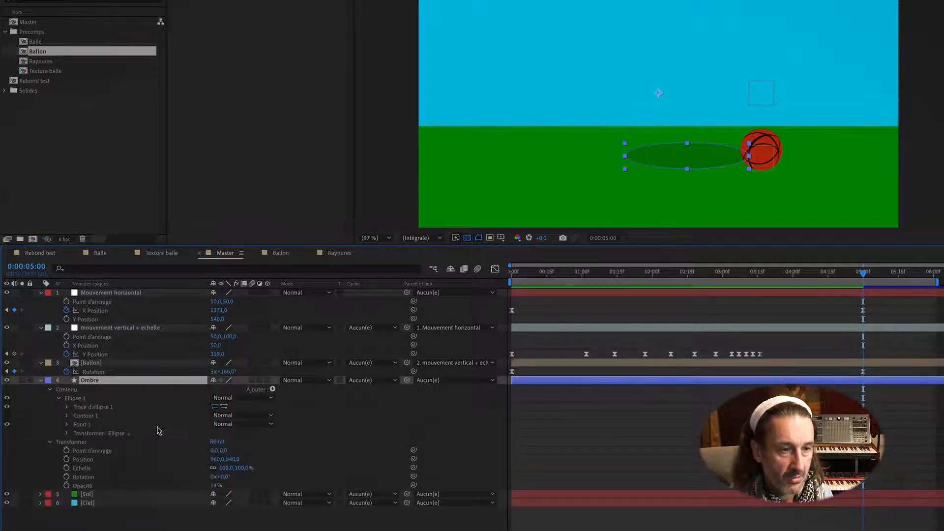
left_click(67, 407)
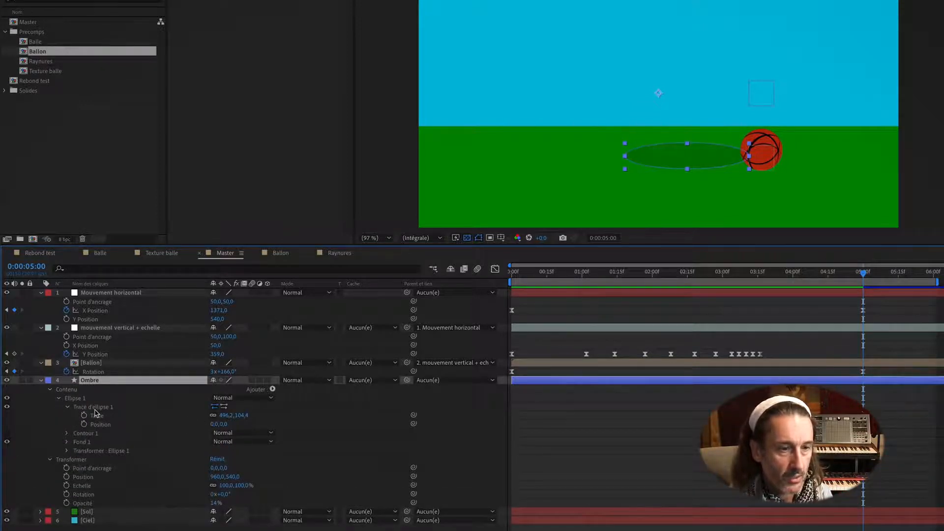
left_click_drag(226, 416, 70, 432)
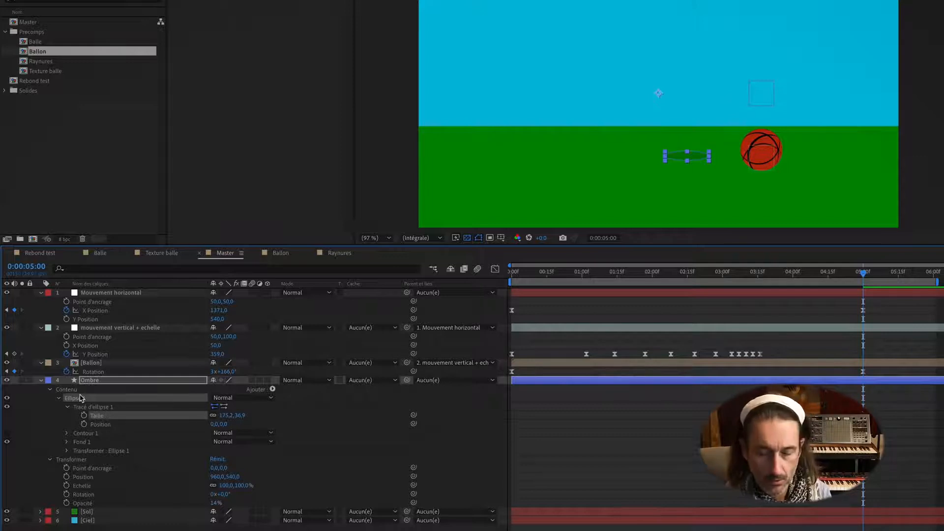
Step: Move the Ombre layer's anchor point from the middle of the composition to roughly the centre of the shadow ellipse
key("y")
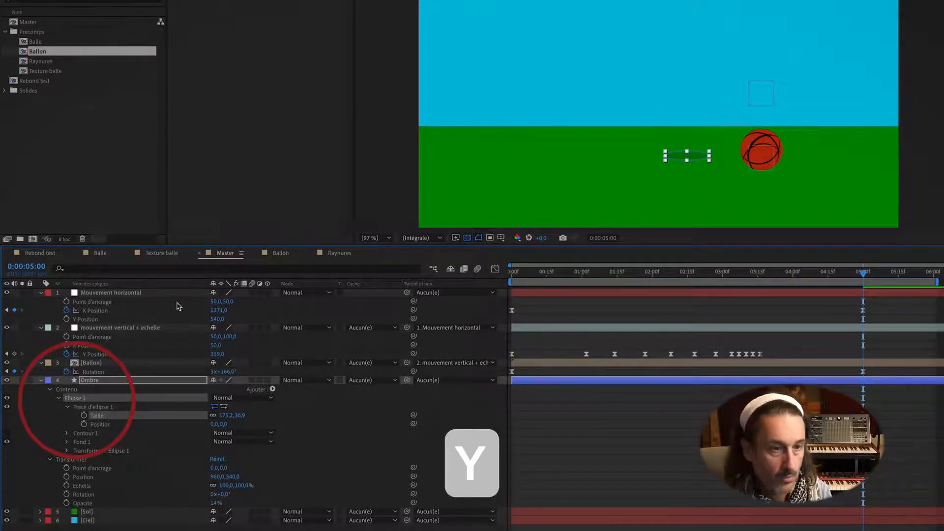
left_click(109, 384)
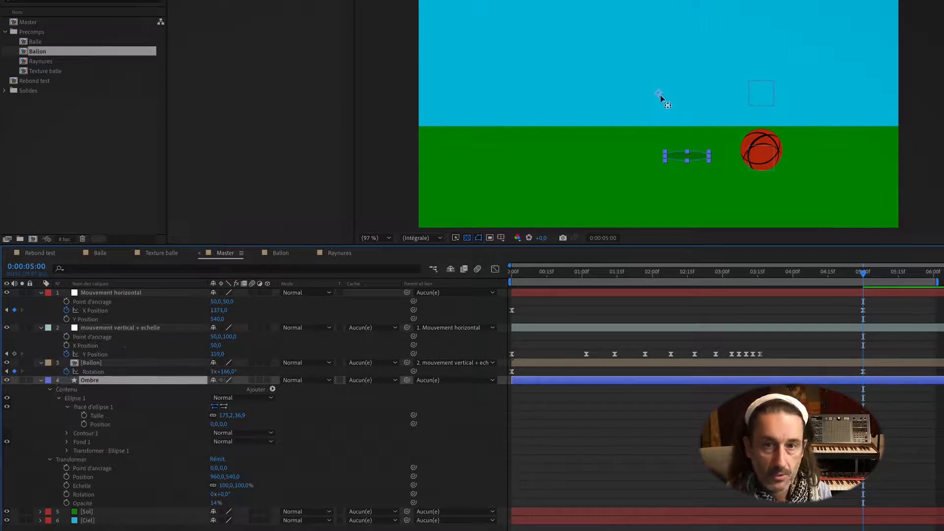
left_click_drag(660, 96, 689, 157)
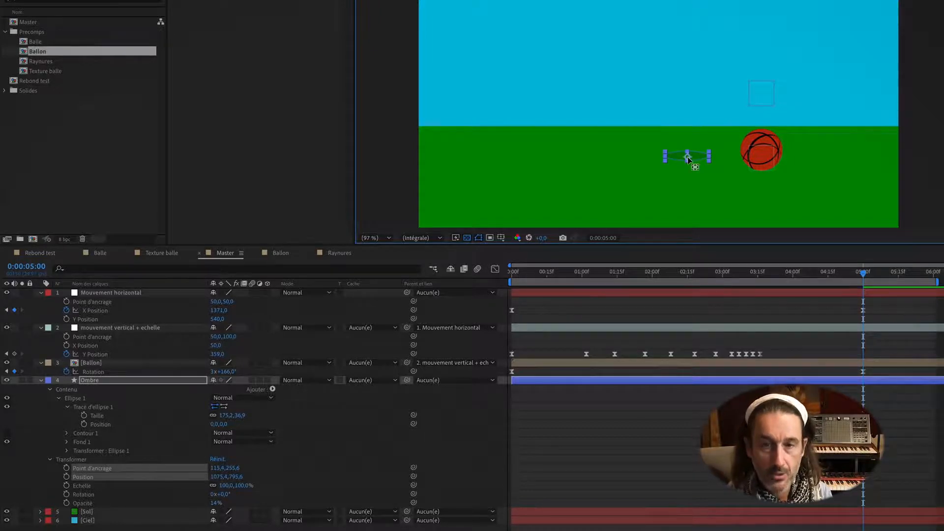
Step: Display the rulers and place one horizontal and one vertical guide crossing at the exact centre of the shadow ellipse
scroll(688, 158, "up", 7)
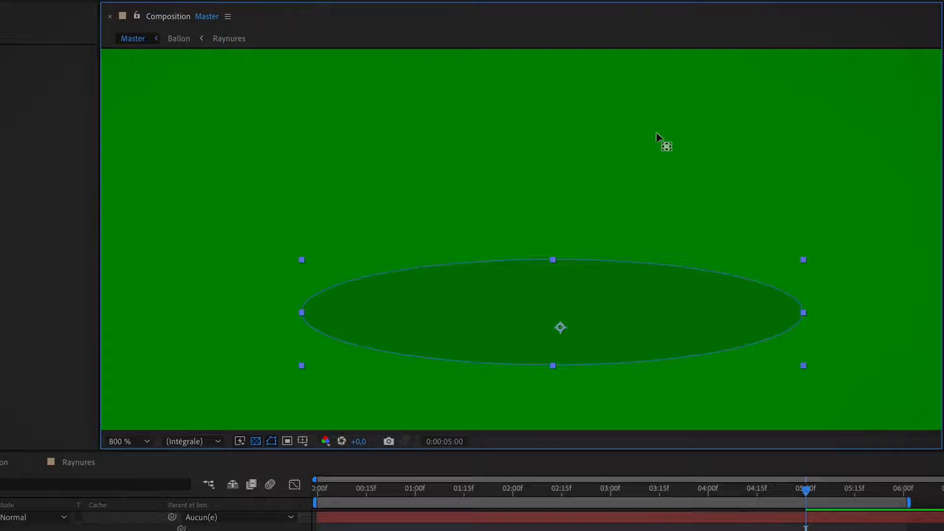
key("super+r")
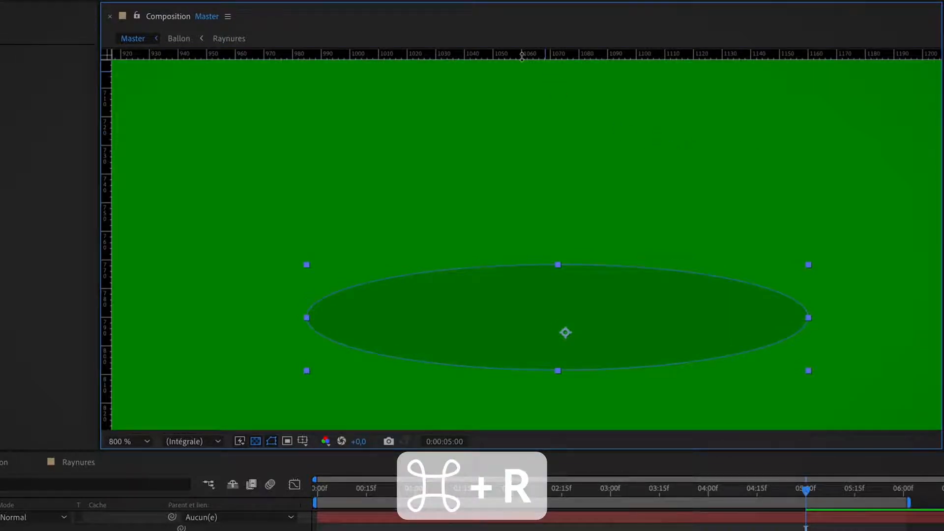
left_click_drag(522, 55, 307, 318)
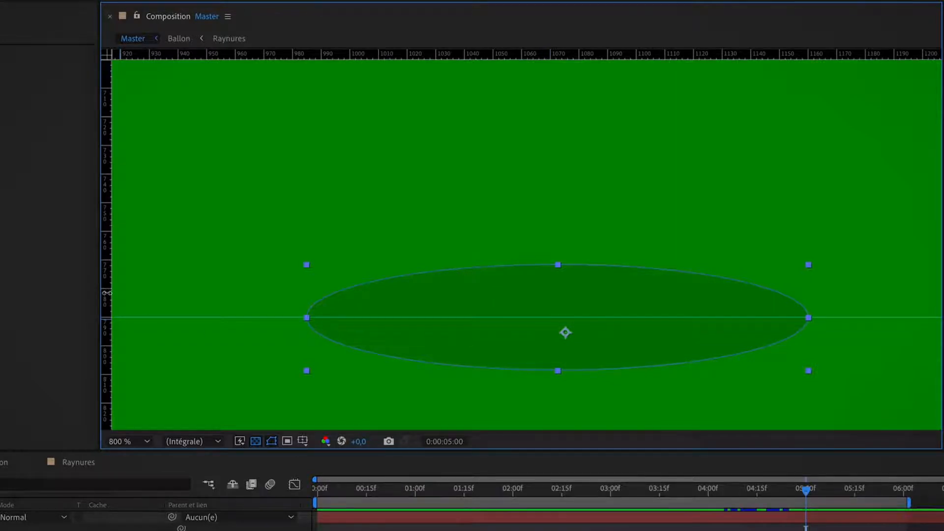
left_click_drag(107, 293, 559, 269)
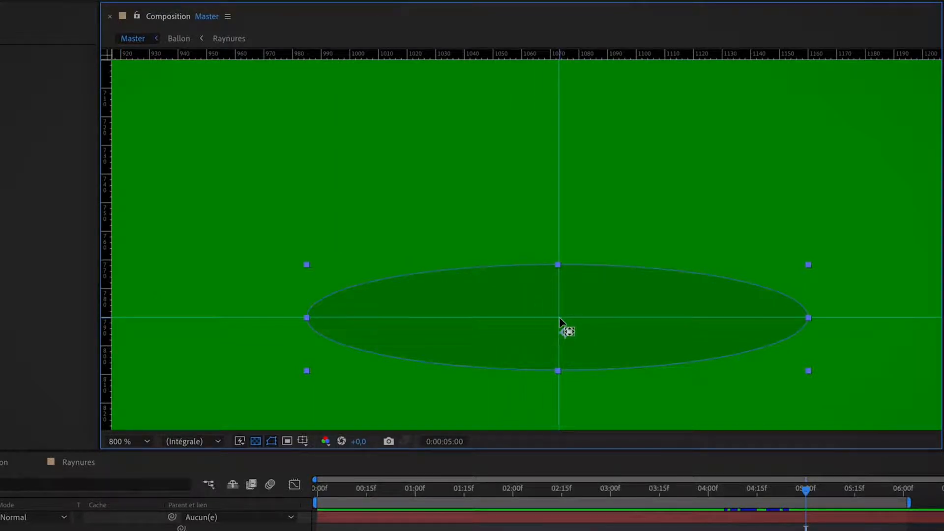
Step: Align the Ombre anchor point precisely with the intersection of the guides, and hide the guides and rulers
key("shift")
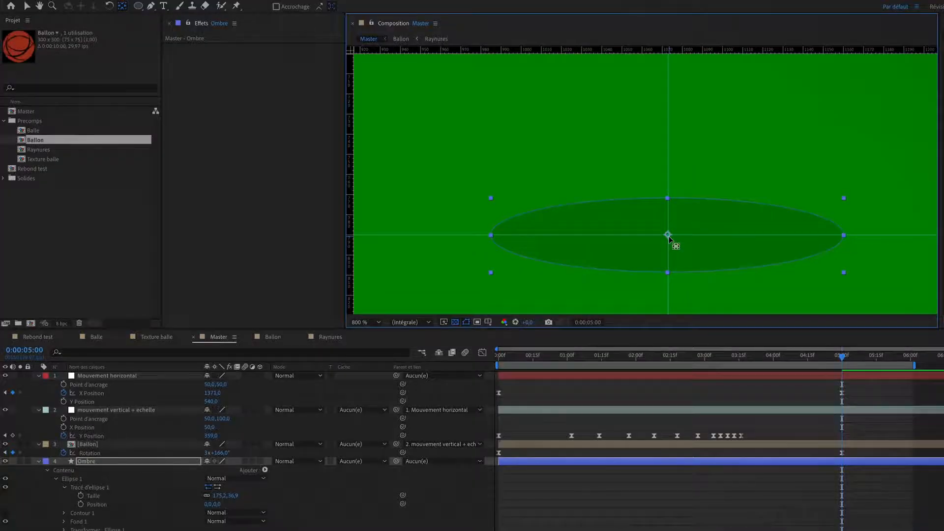
key("super+semicolon")
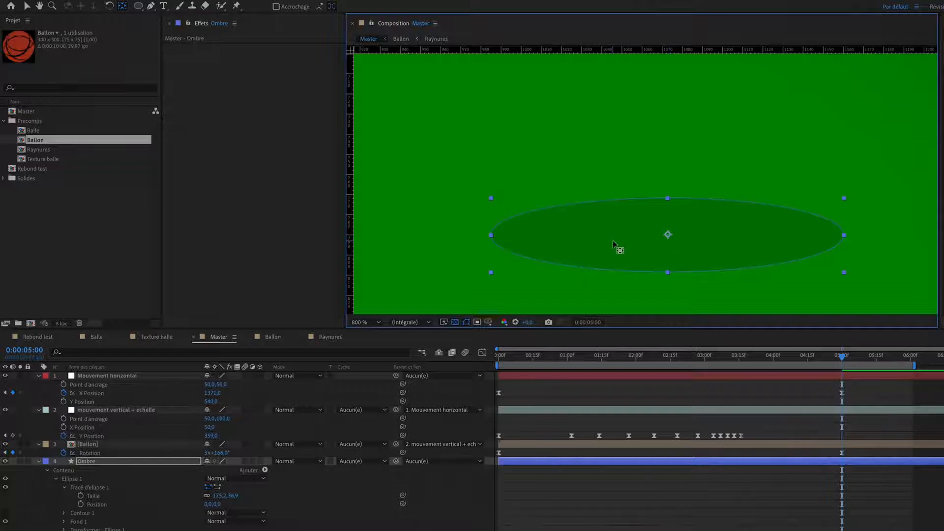
key("super+r")
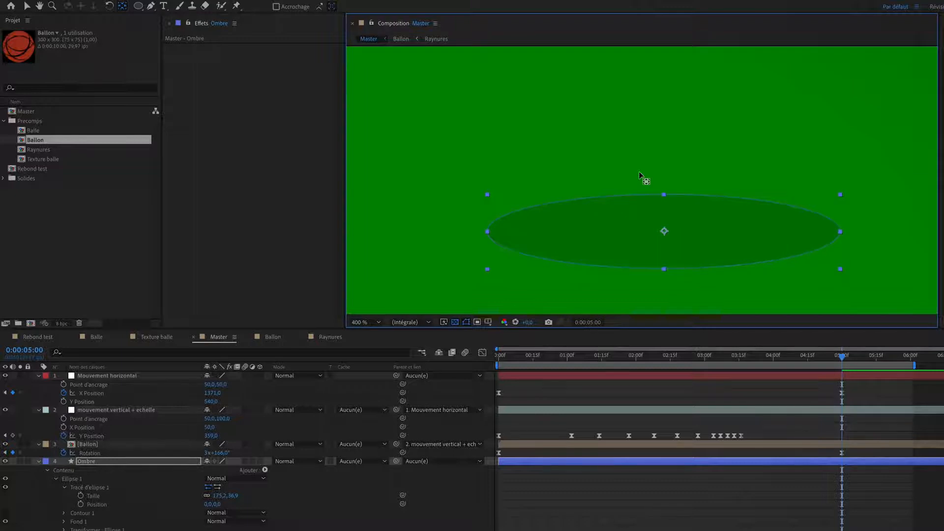
scroll(639, 171, "down", 6)
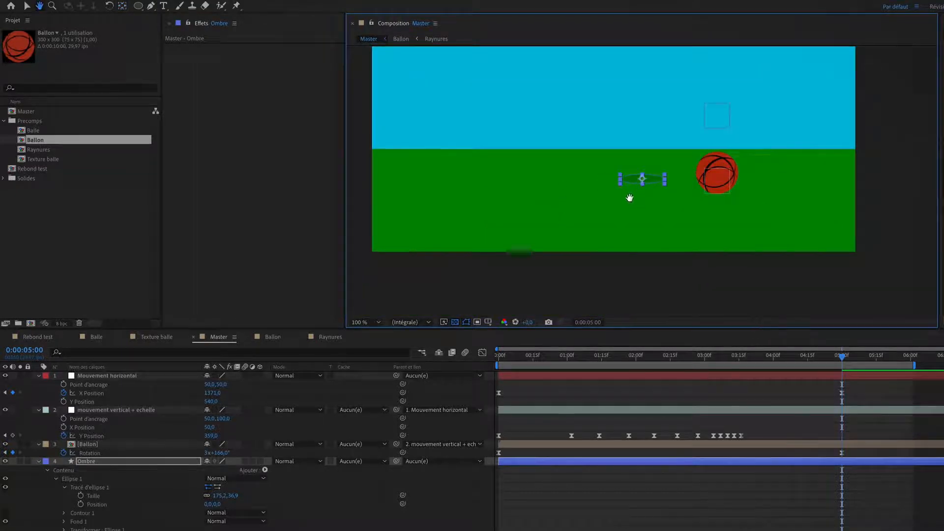
left_click_drag(629, 196, 628, 215)
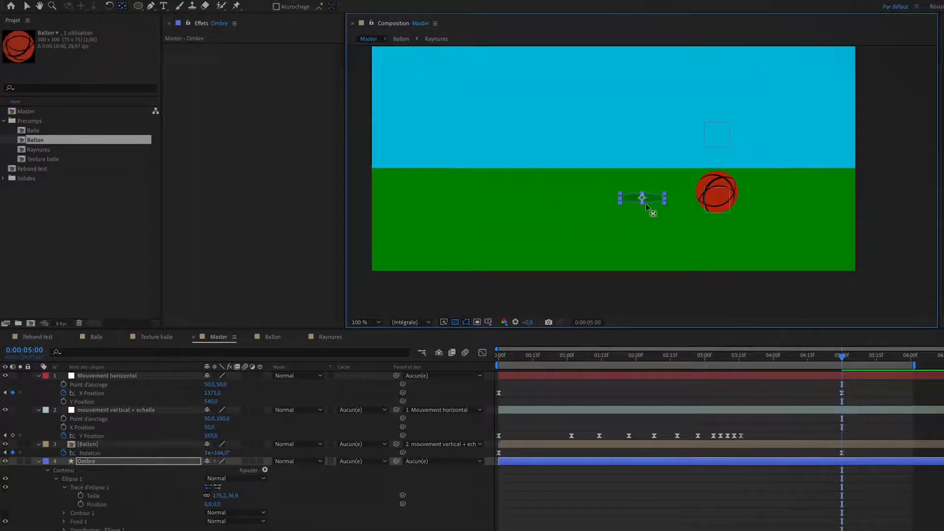
Step: Copy the X Position value of Mouvement horizontal into the Ombre layer's horizontal position, setting it to 1371
key("v")
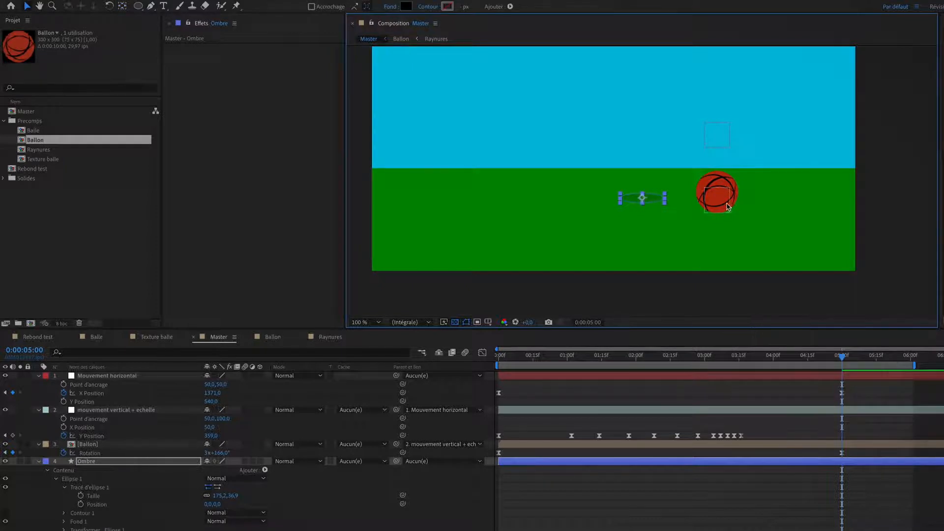
left_click(724, 150)
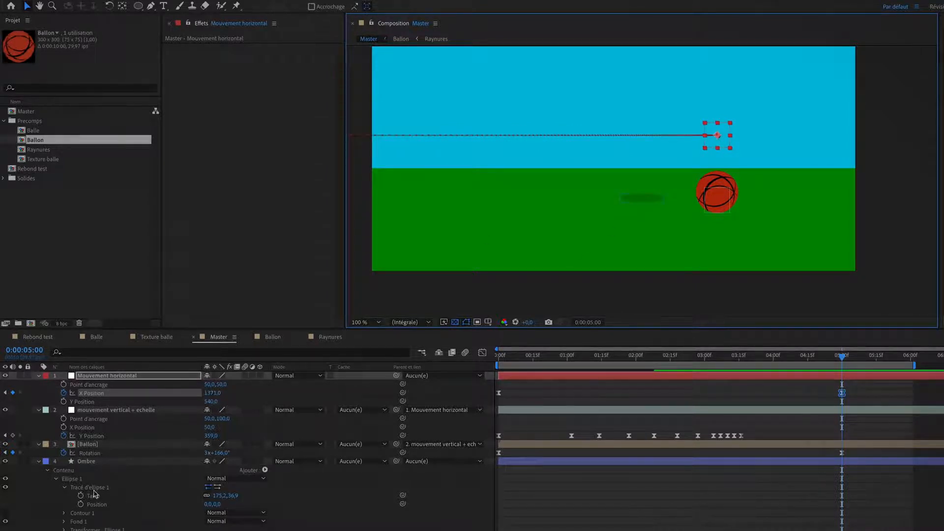
left_click(90, 462)
key("p")
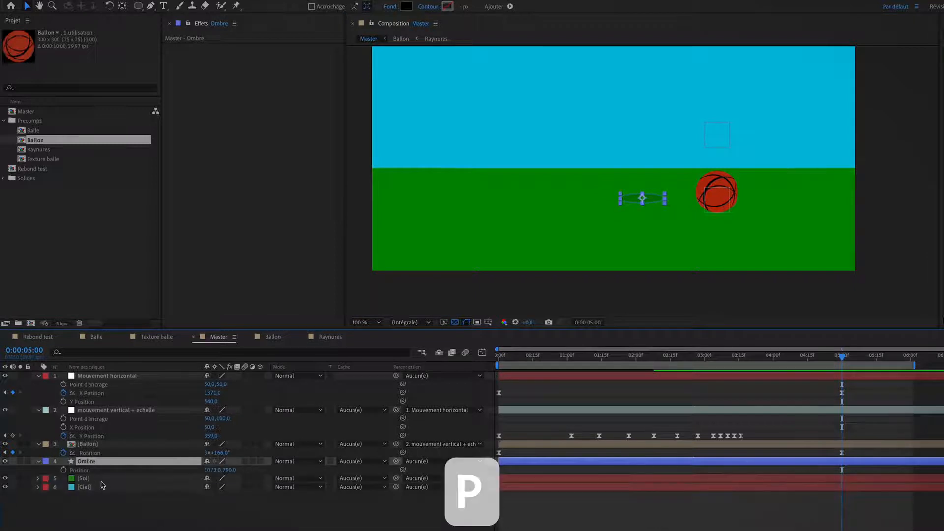
left_click(107, 375)
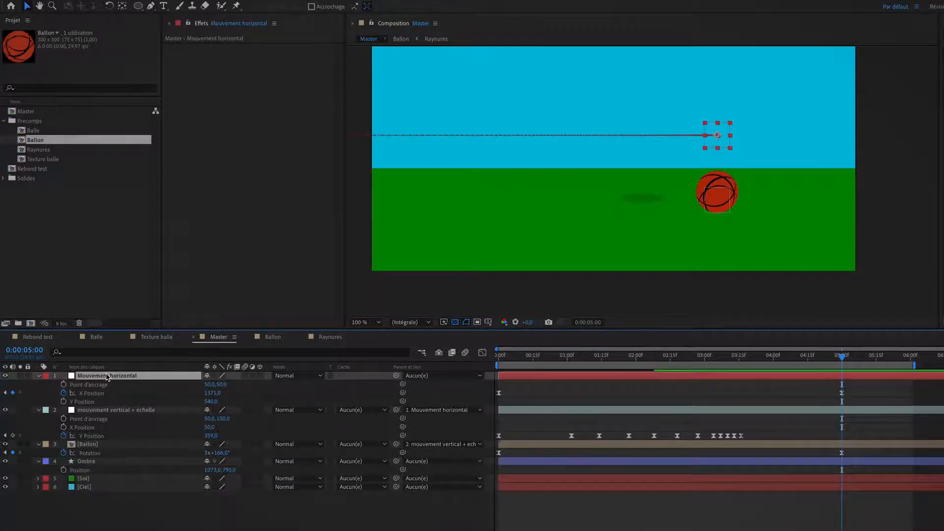
left_click(212, 393)
left_click(86, 462)
left_click(214, 470)
key("super+v")
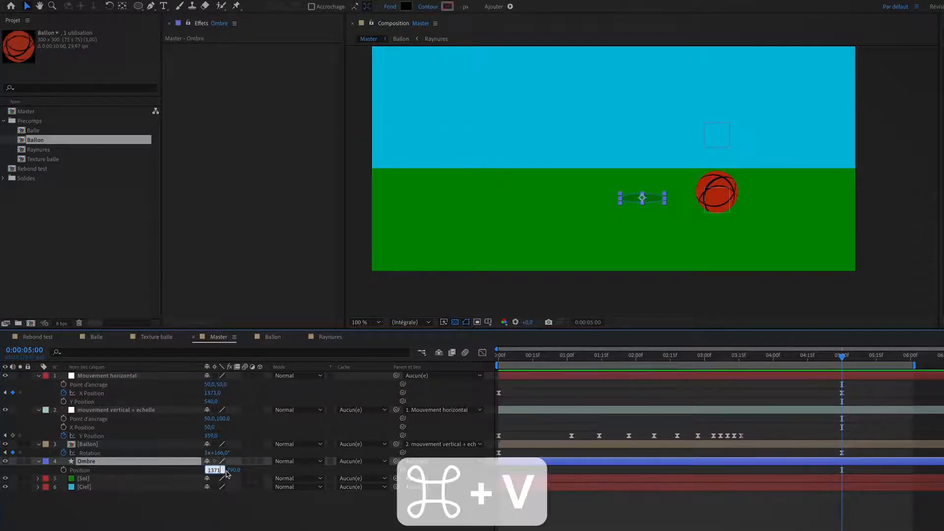
key("Return")
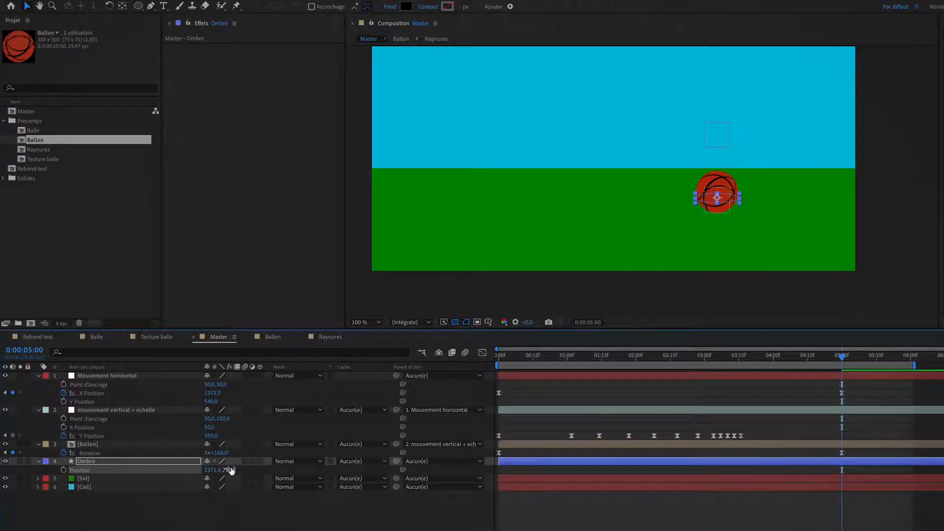
Step: Lower the Ombre layer to a vertical position of 851 so the shadow sits under the ball
left_click_drag(230, 470, 259, 471)
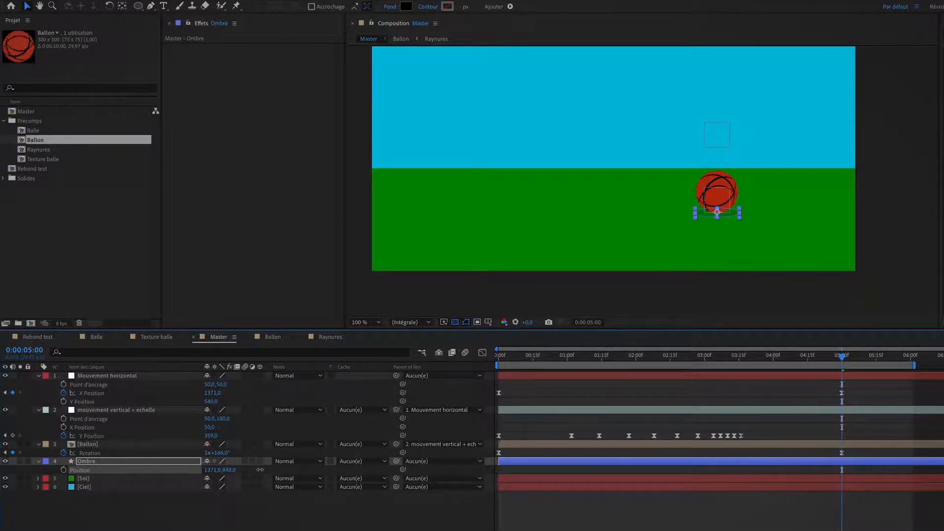
key("ctrl+shift+a")
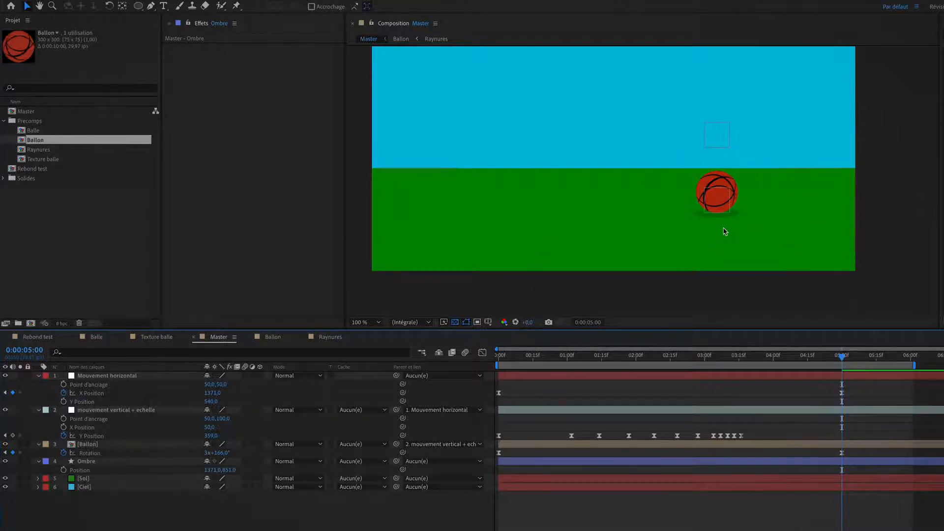
scroll(725, 232, "up", 5)
scroll(725, 232, "down", 5)
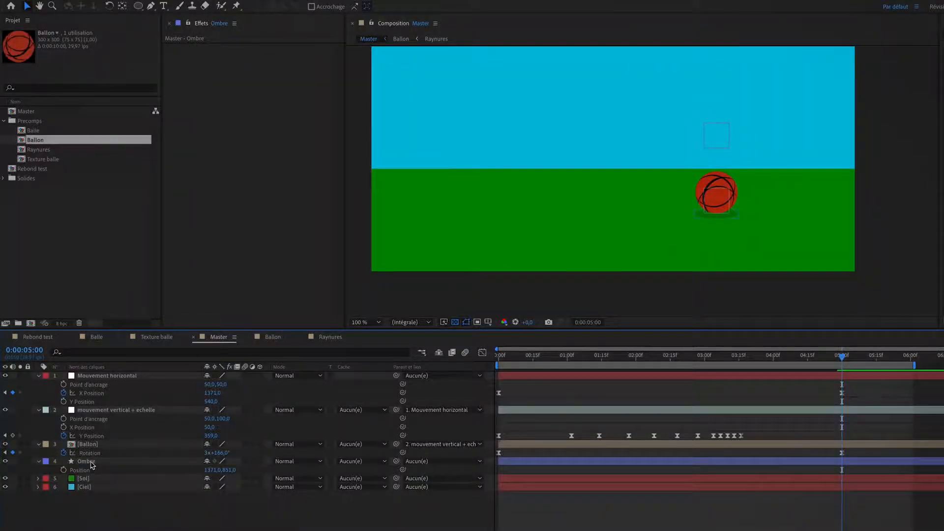
Step: Separate the Ombre layer's Position into individual X and Y dimensions
left_click(91, 464)
key("Return")
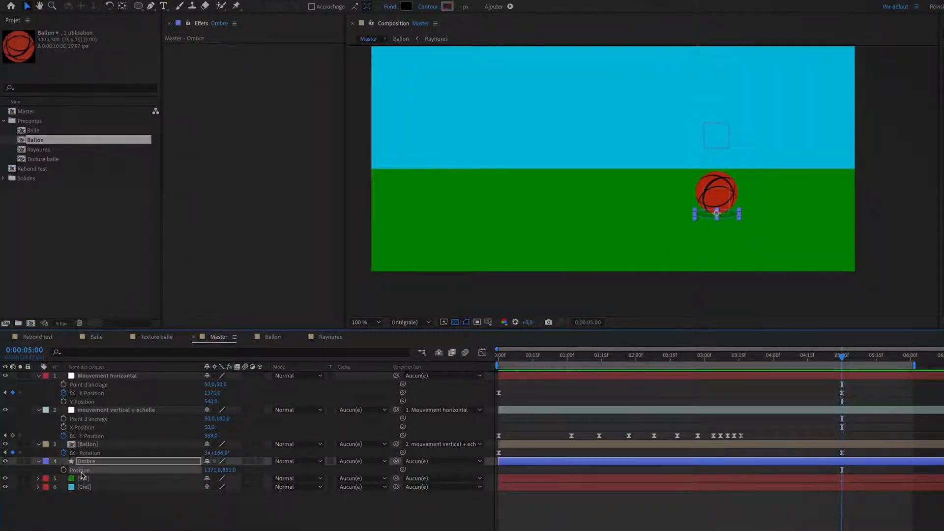
right_click(81, 476)
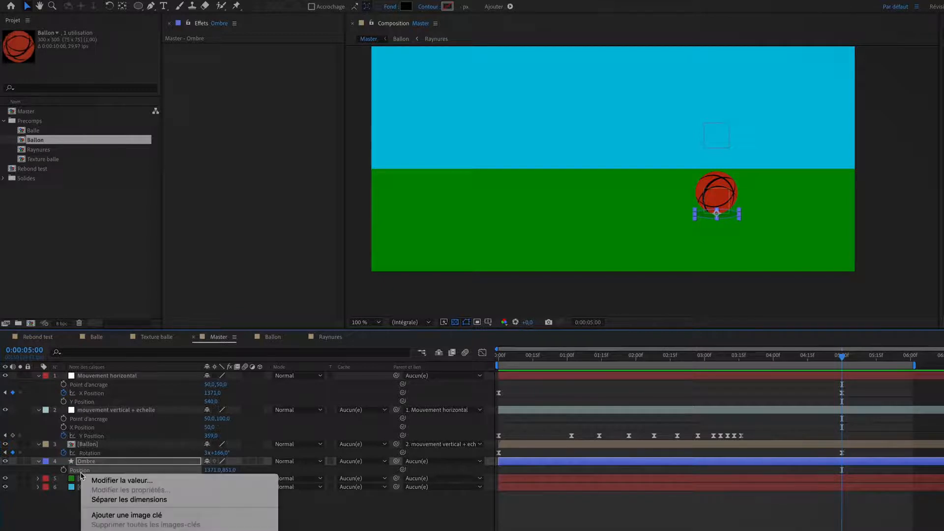
left_click(167, 500)
left_click(162, 509)
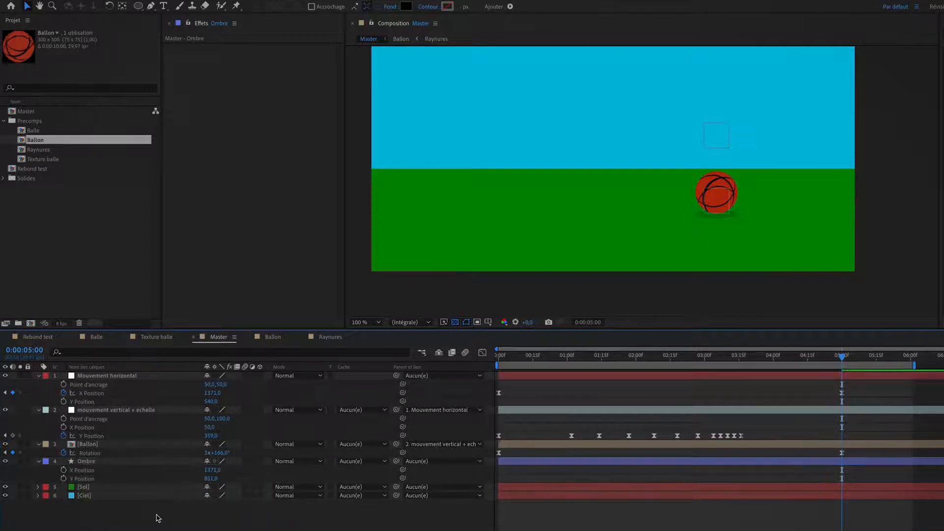
Step: Link Ombre's X Position to Mouvement horizontal with the expression thisComp.layer("Mouvement horizontal").transform.xPosition
left_click(90, 471)
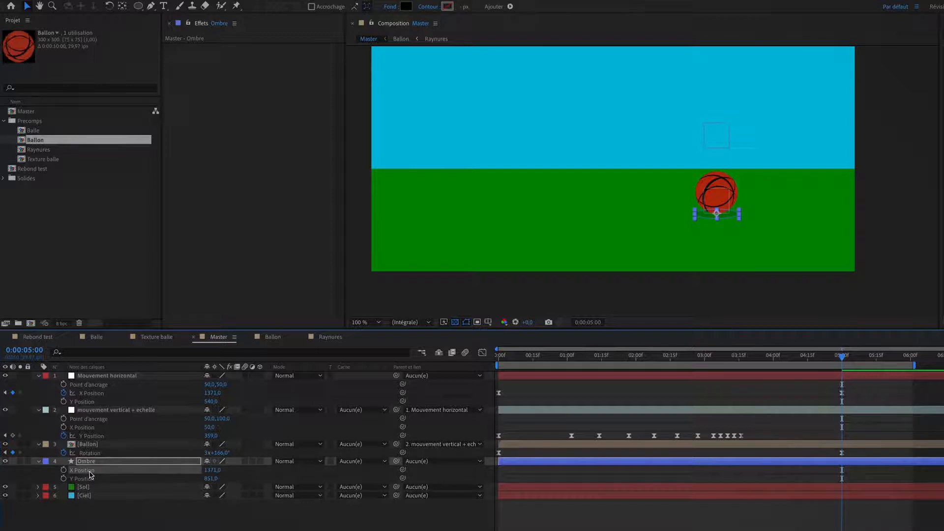
left_click(93, 377)
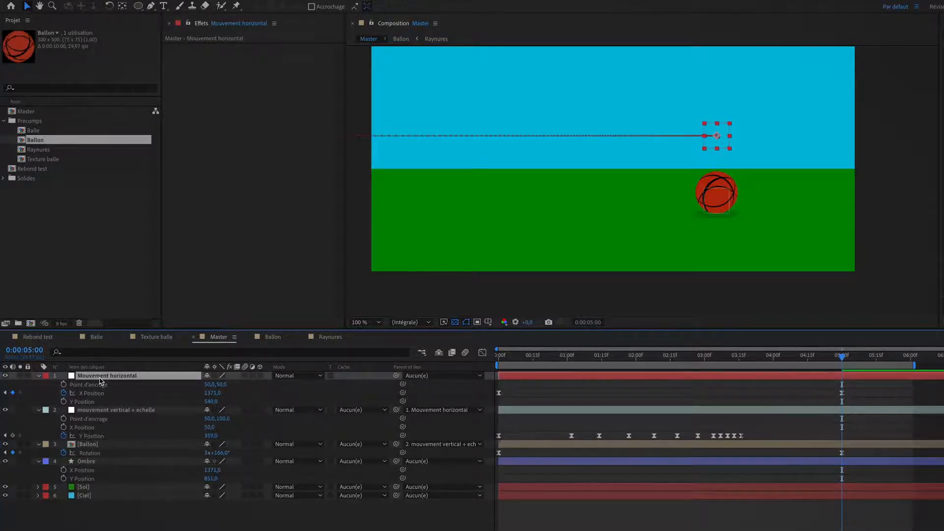
left_click(84, 473)
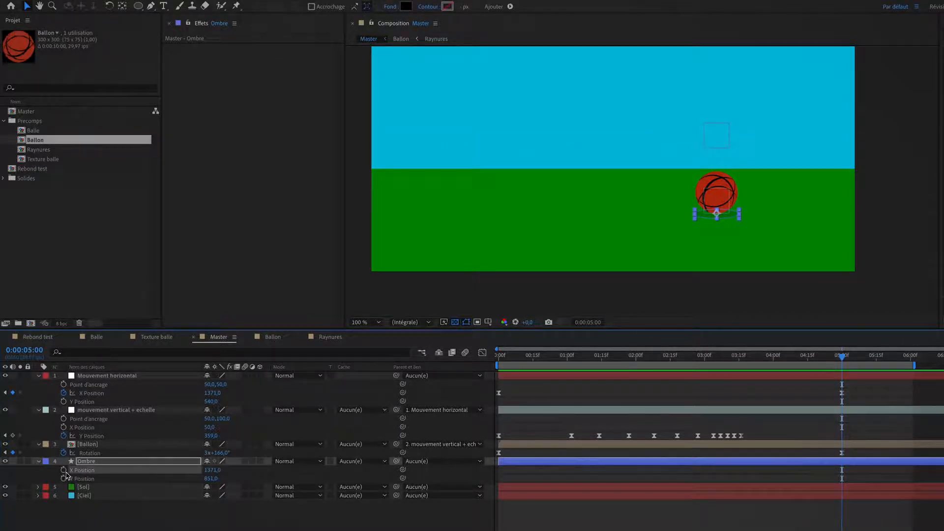
left_click(64, 471, "alt")
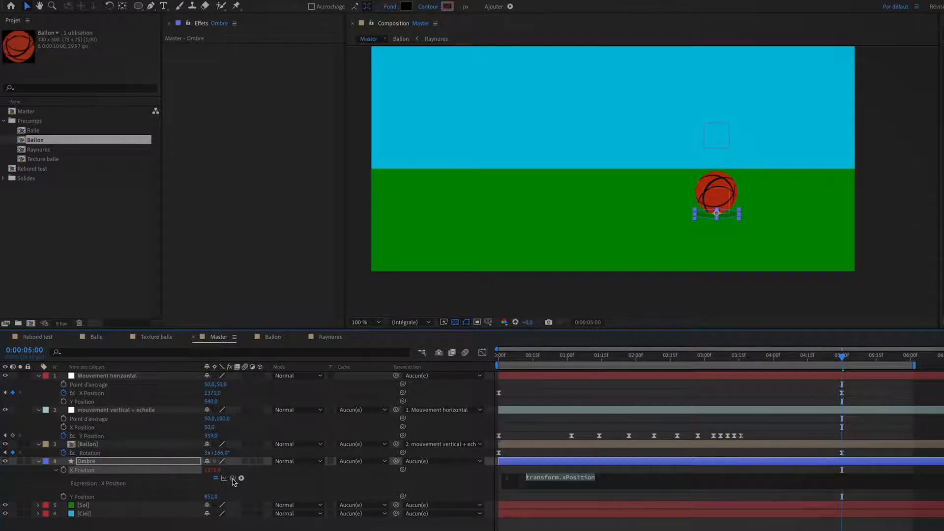
left_click_drag(233, 478, 200, 395)
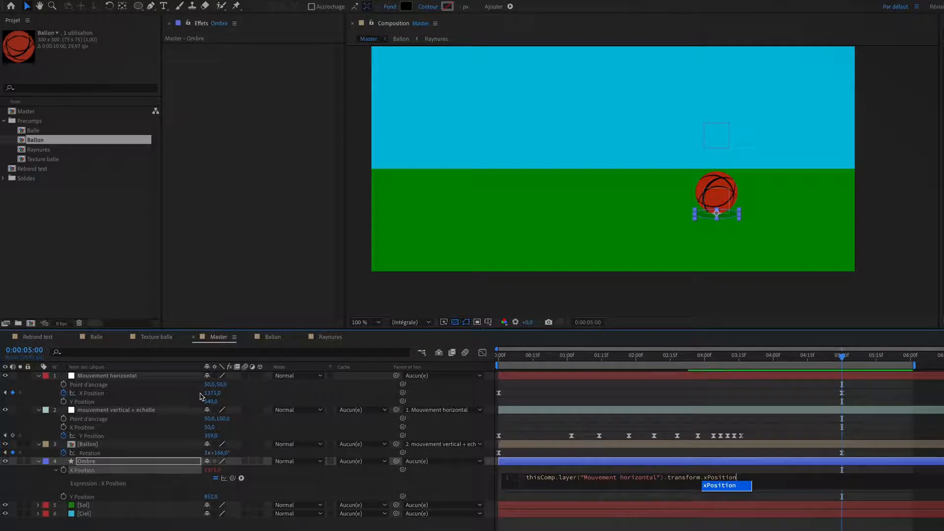
key("Return")
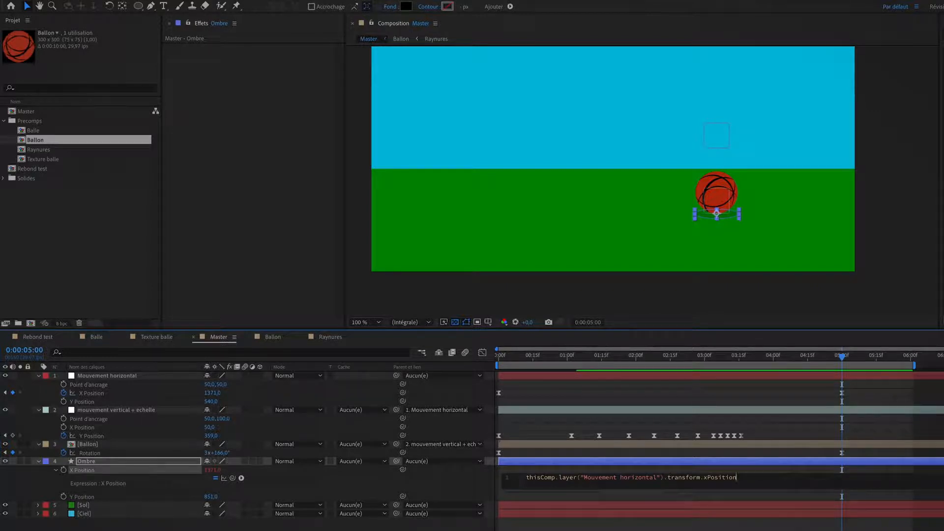
key("KP_Enter")
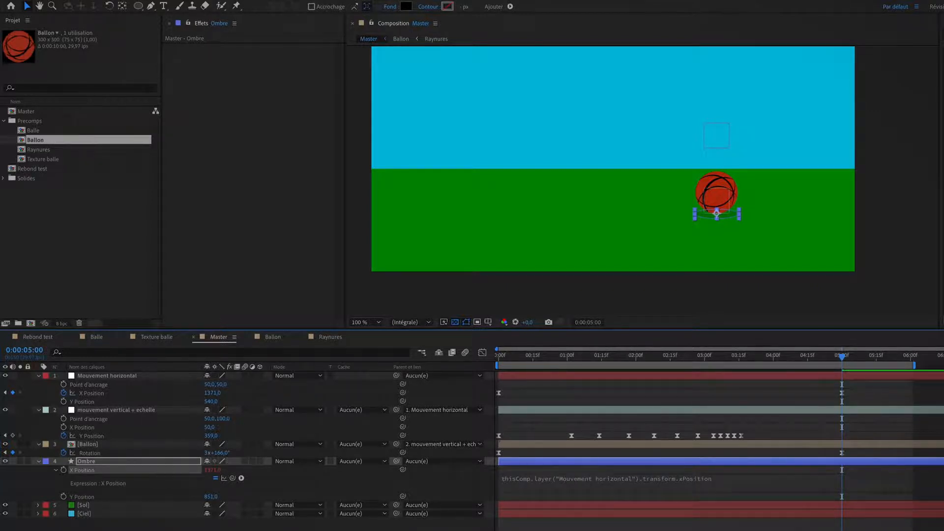
Step: Preview the Master animation and show only the Ombre layer's X Position, Y Position and Scale (Echelle) properties
key("space")
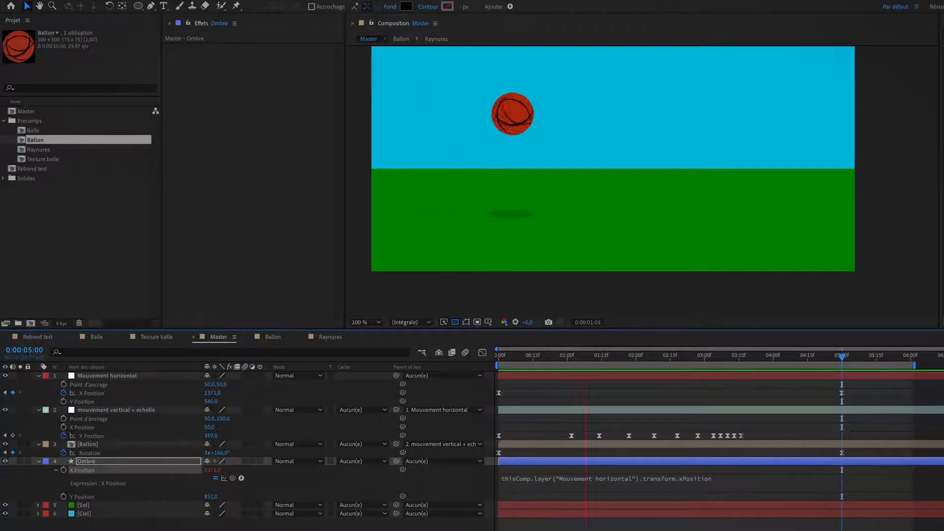
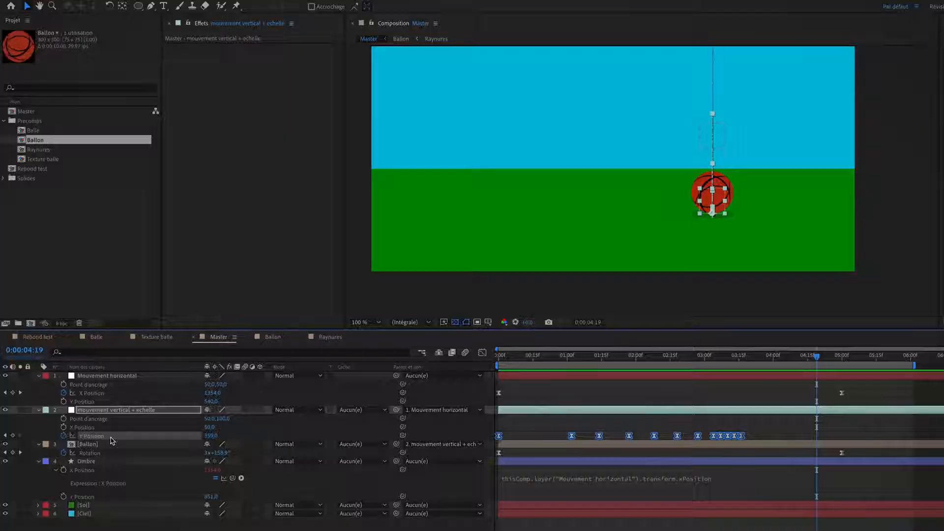
left_click(86, 462)
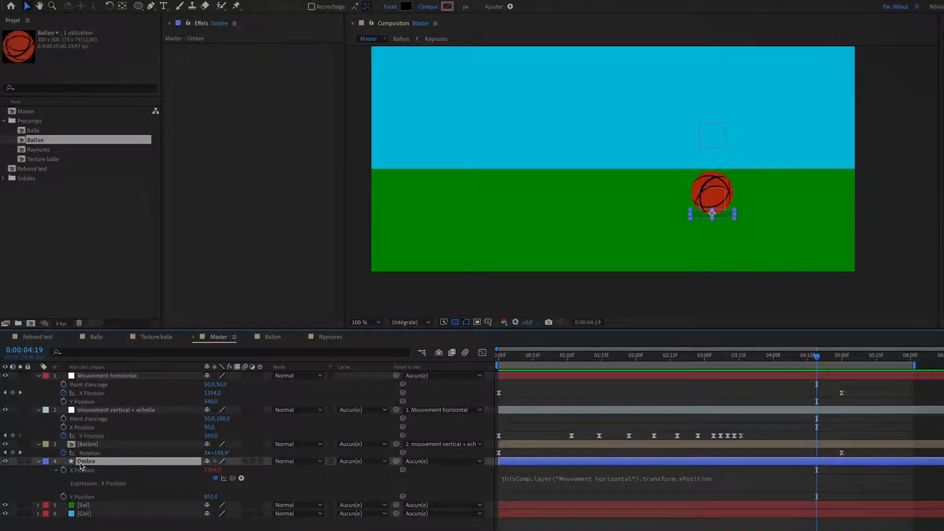
key("shift+s")
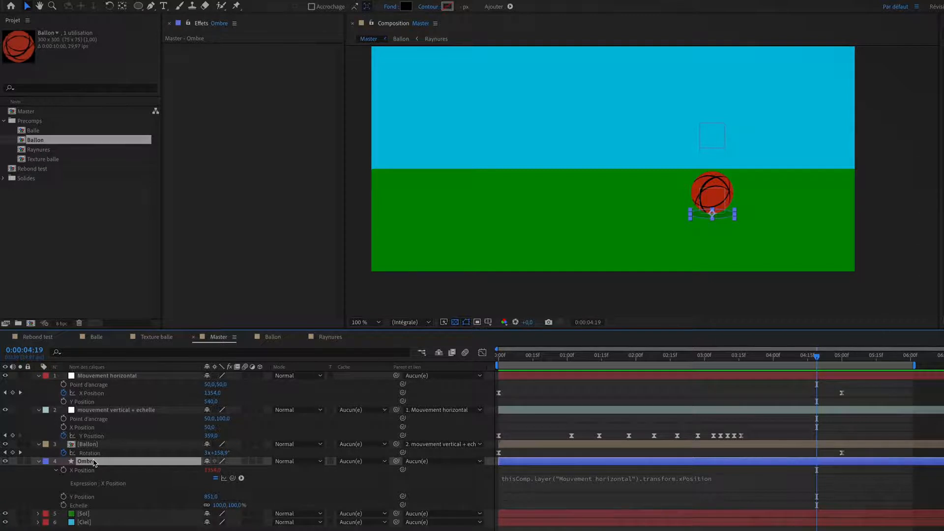
key("u")
key("s")
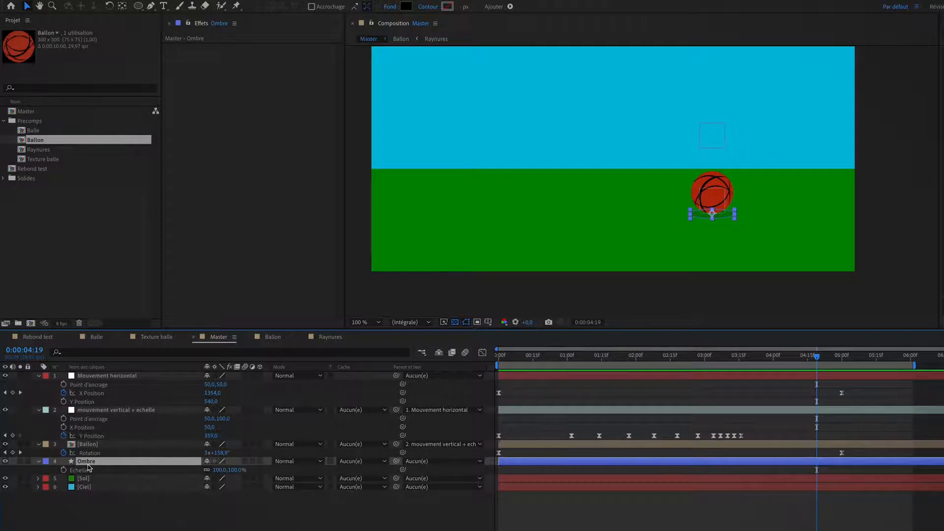
key("shift+p")
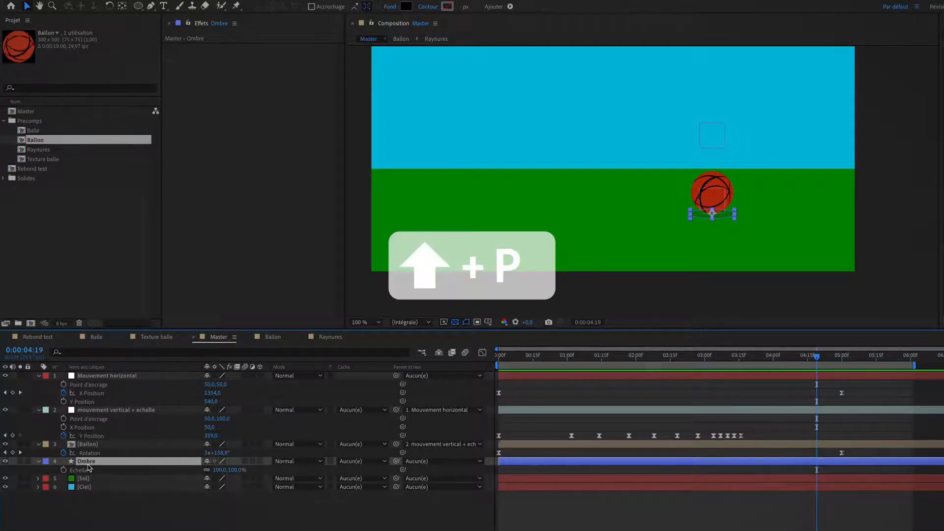
key("shift+p")
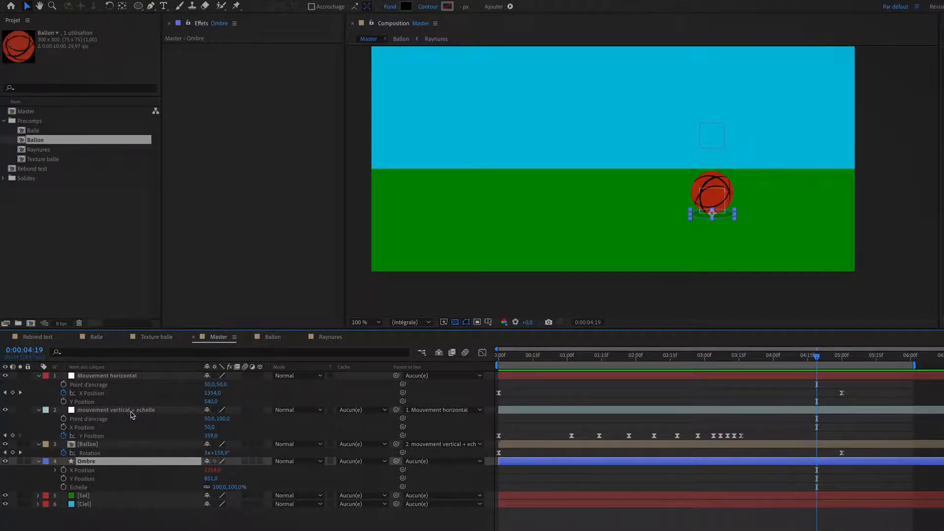
Step: Link Ombre's Scale with the expression temp = thisComp.layer("mouvement vertical + echelle").transform.yPosition; [temp, temp]
key("alt")
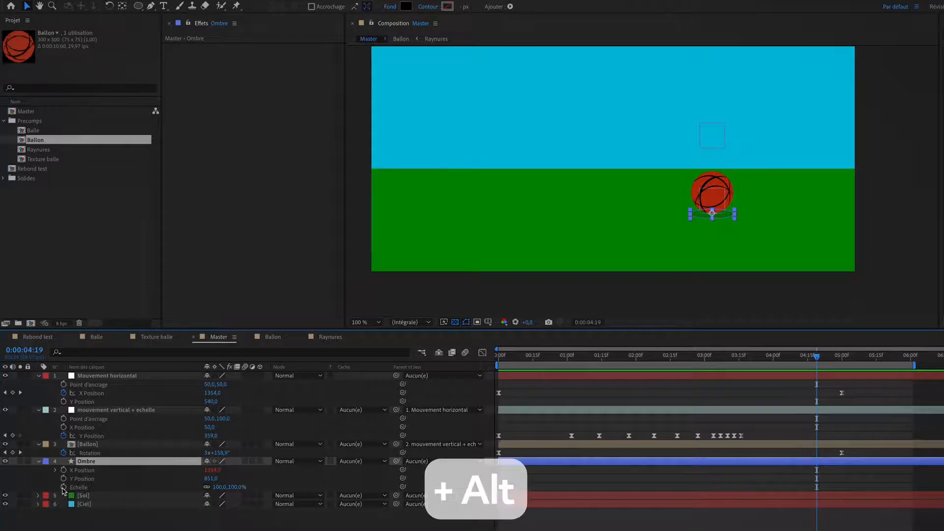
left_click(64, 488, "alt")
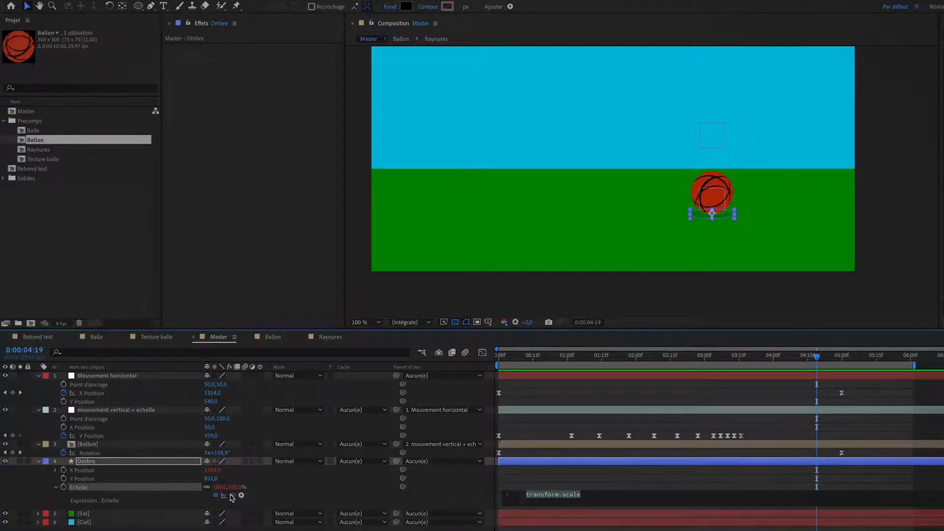
left_click_drag(231, 496, 104, 441)
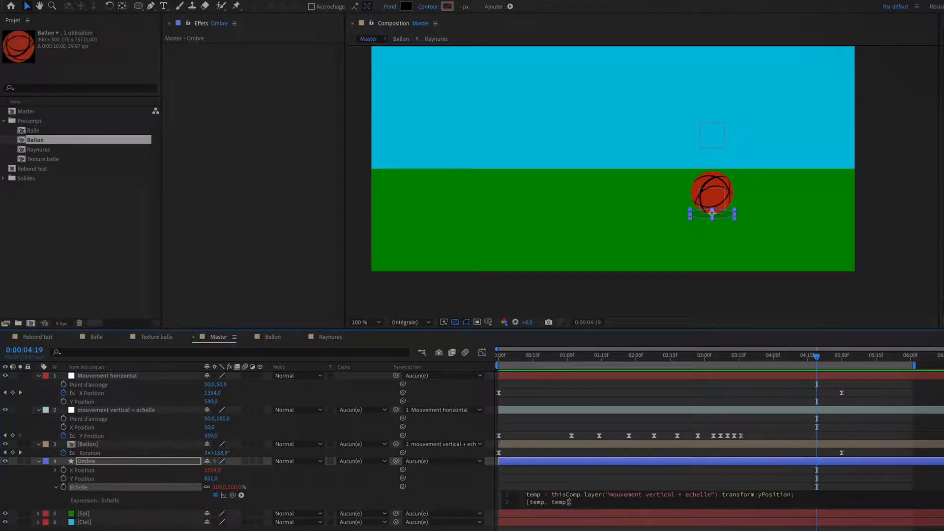
key("KP_Enter")
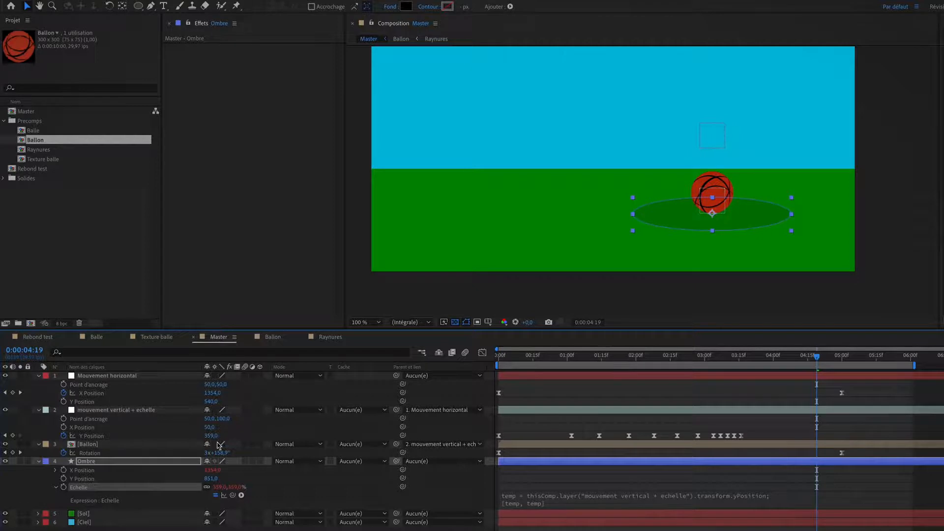
Step: Scrub through the start of the Master animation to compare the shadow's scale with the ball's Y Position
left_click(108, 435)
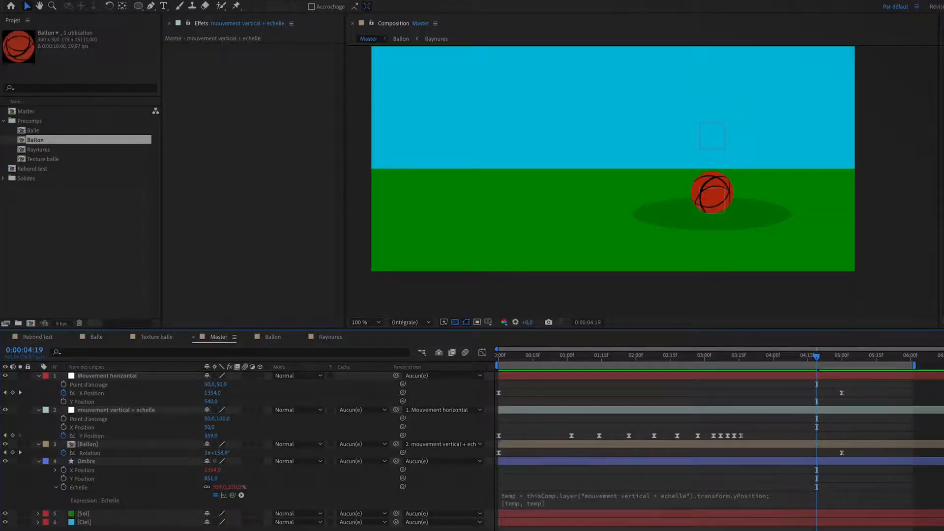
left_click_drag(810, 360, 527, 378)
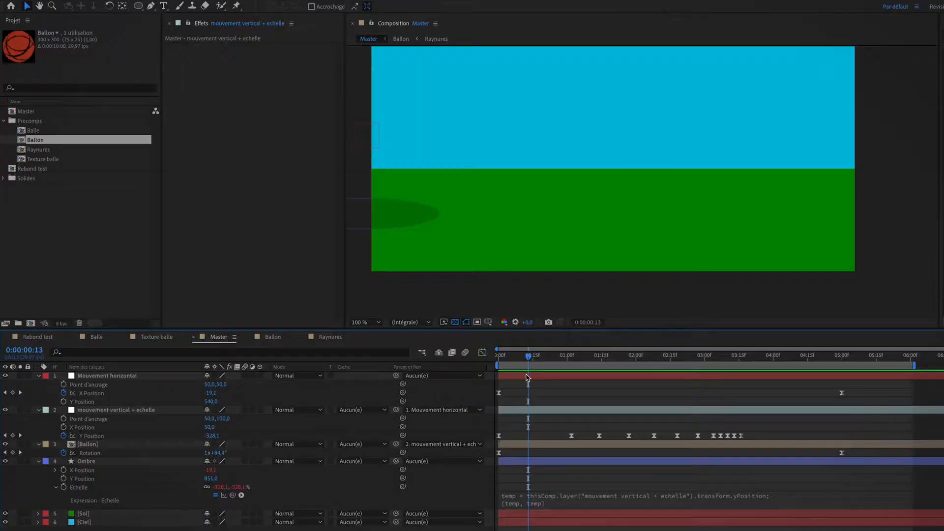
scroll(466, 168, "down", 2)
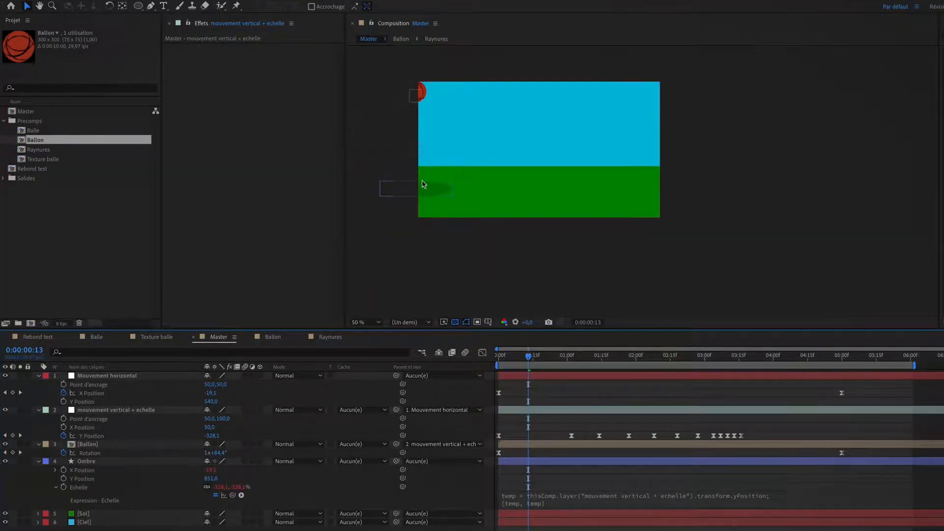
left_click_drag(528, 357, 565, 364)
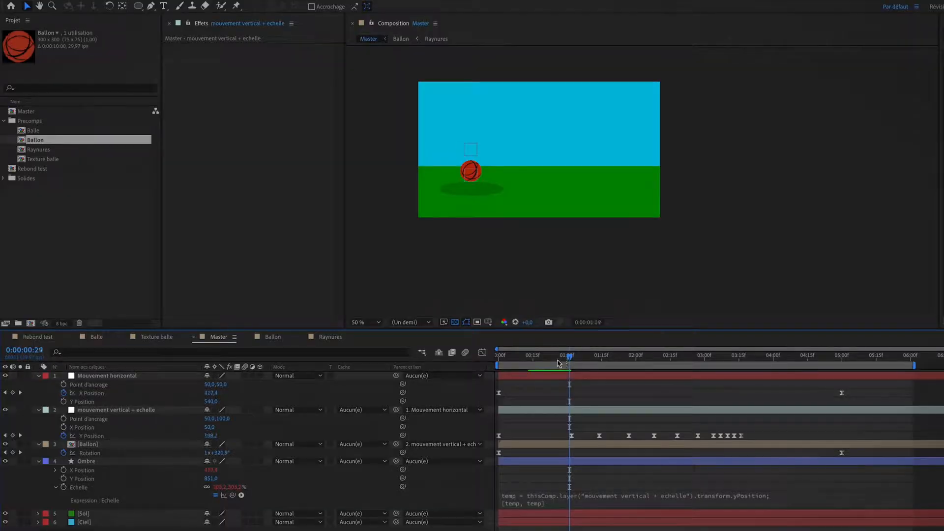
left_click_drag(559, 364, 527, 364)
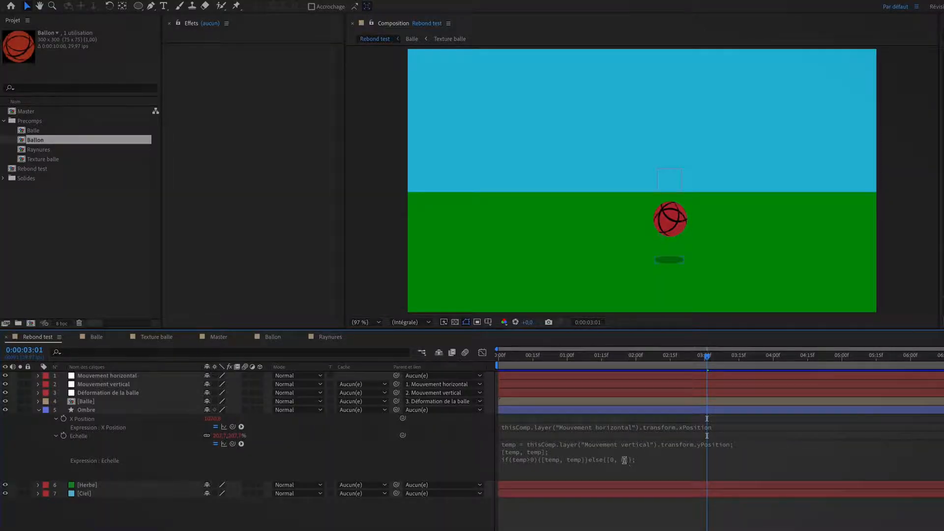
Step: Examine the if/else line in the Ombre layer's Scale expression in the Rebond test composition
left_click(673, 459)
left_click(678, 459)
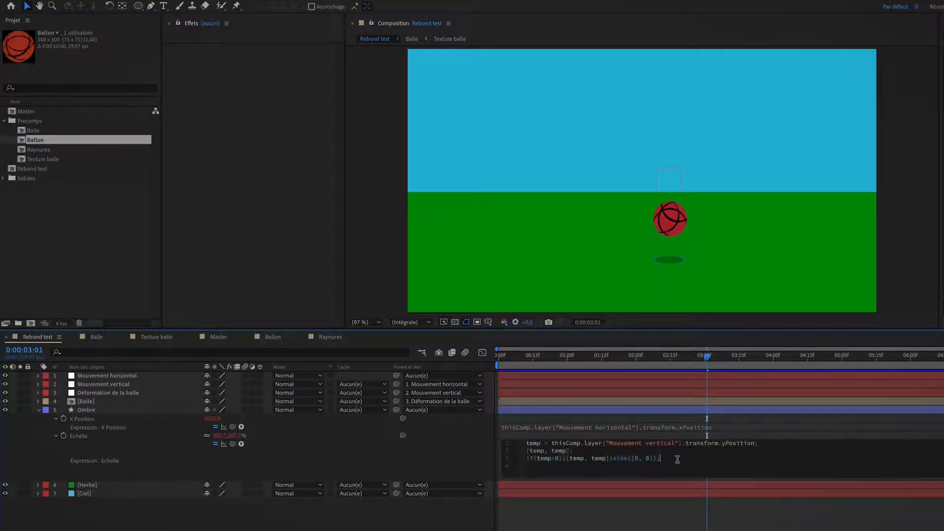
triple_click(677, 459)
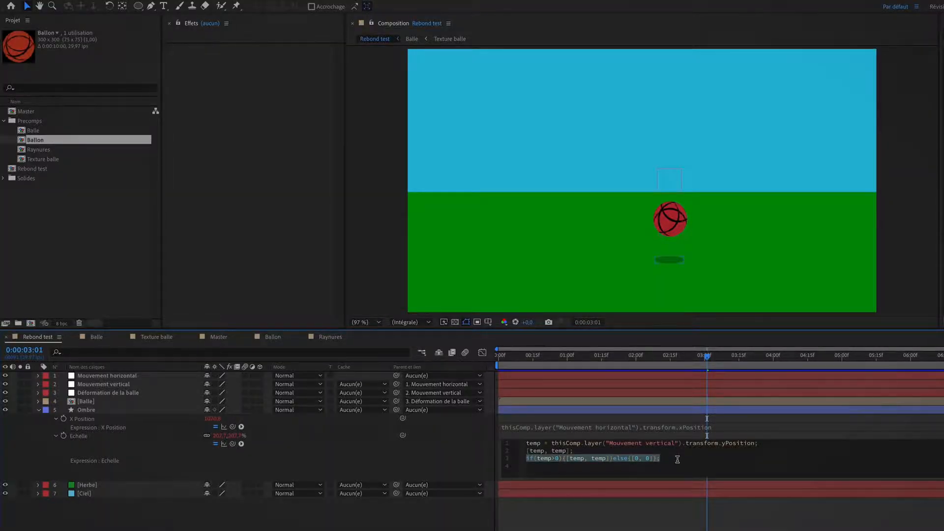
left_click(528, 529)
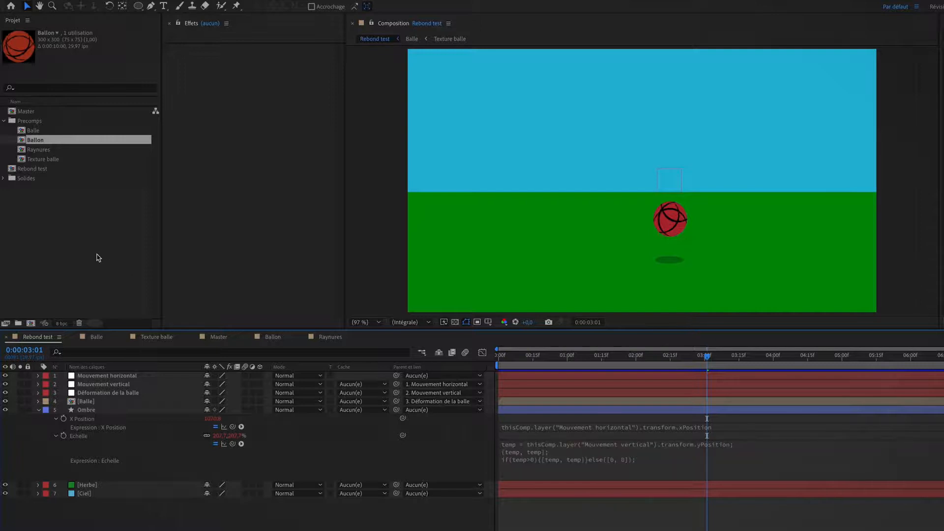
Step: Add the line if(temp>0){[temp, temp]}else{[0, 0]}; to Ombre's Scale expression in the Master composition and preview the animation
left_click(227, 339)
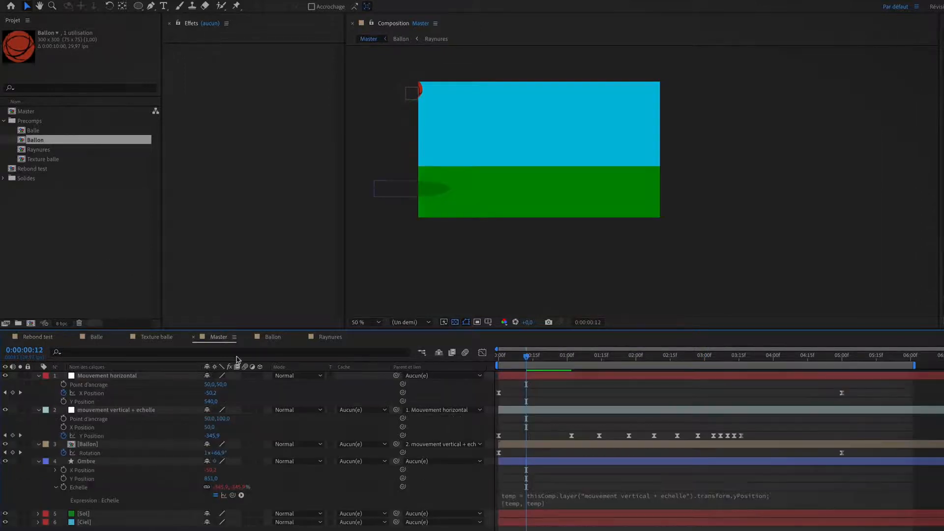
left_click(88, 463)
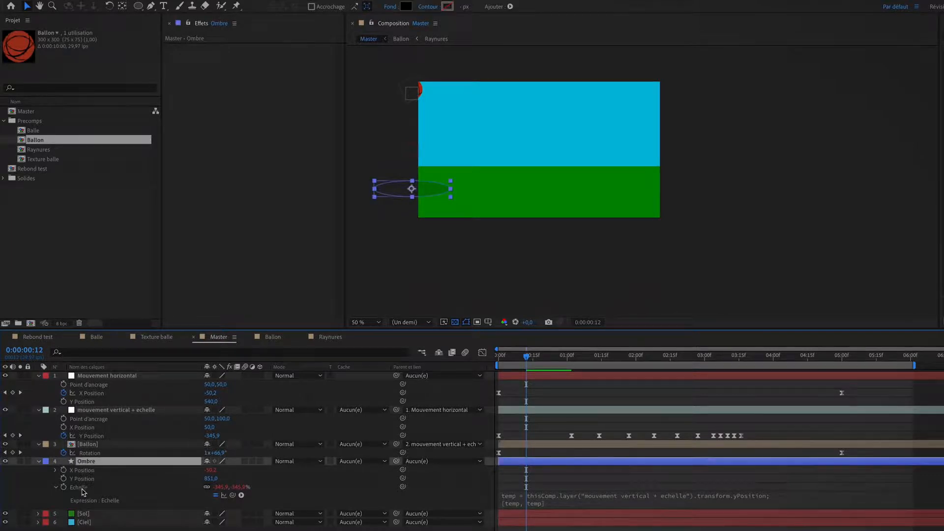
left_click(82, 492)
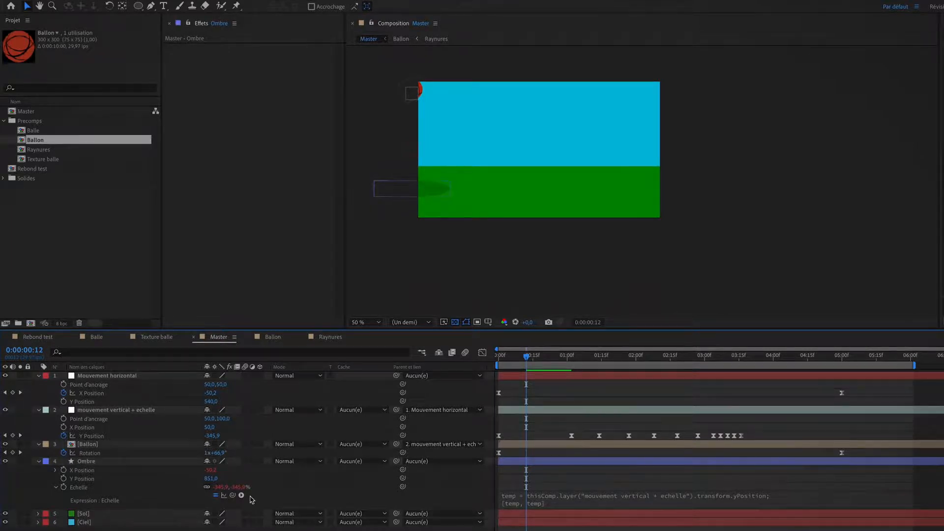
left_click(553, 504)
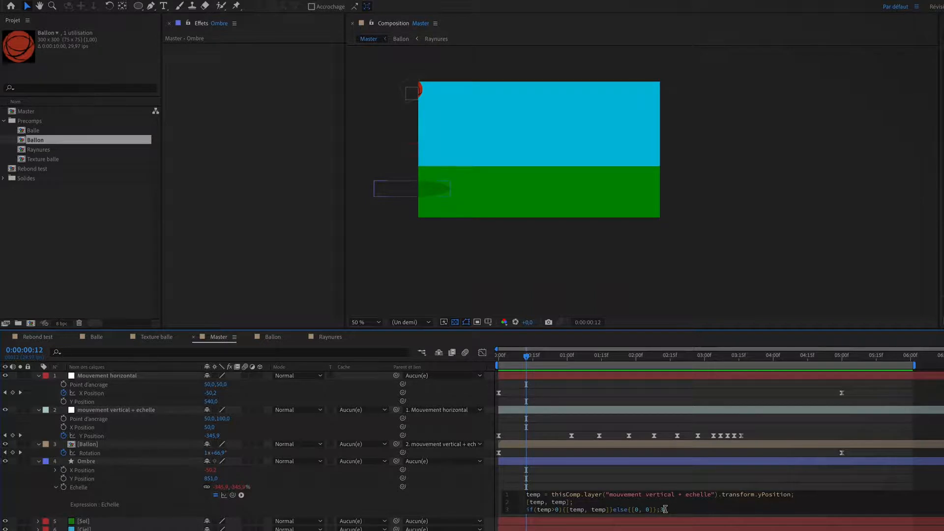
key("KP_Enter")
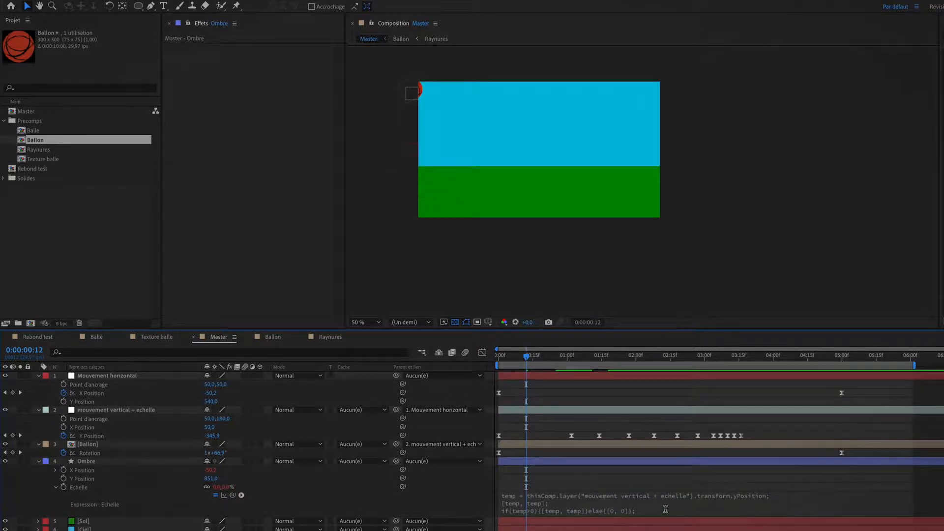
key("space")
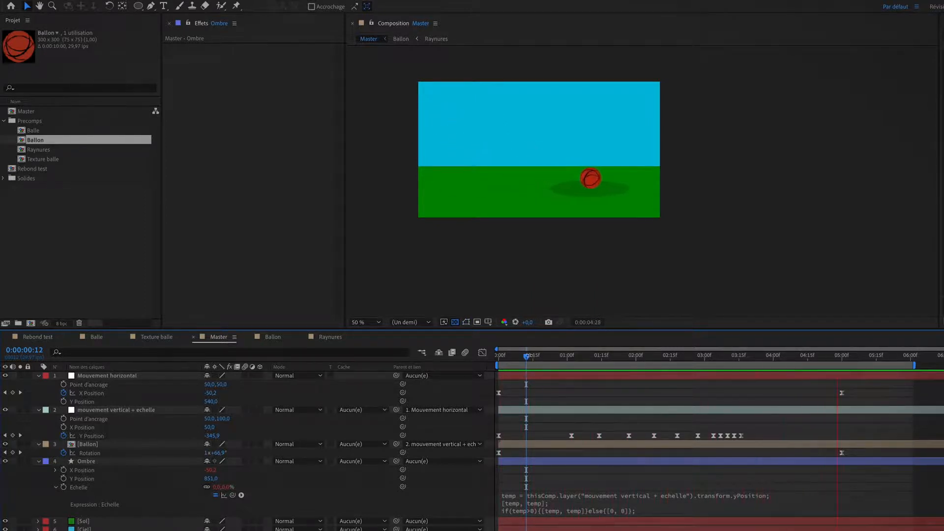
Step: At 0:00:05:00, reduce the Taille of Ombre's Ellipse 1 path to 43.2, 9.1 so the shadow is about as wide as the ball
left_click_drag(543, 360, 740, 427)
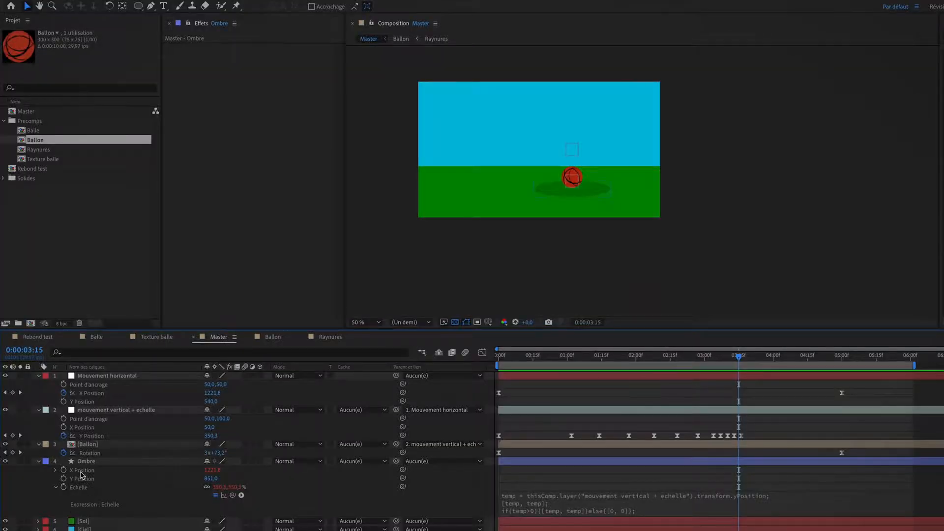
left_click(85, 462)
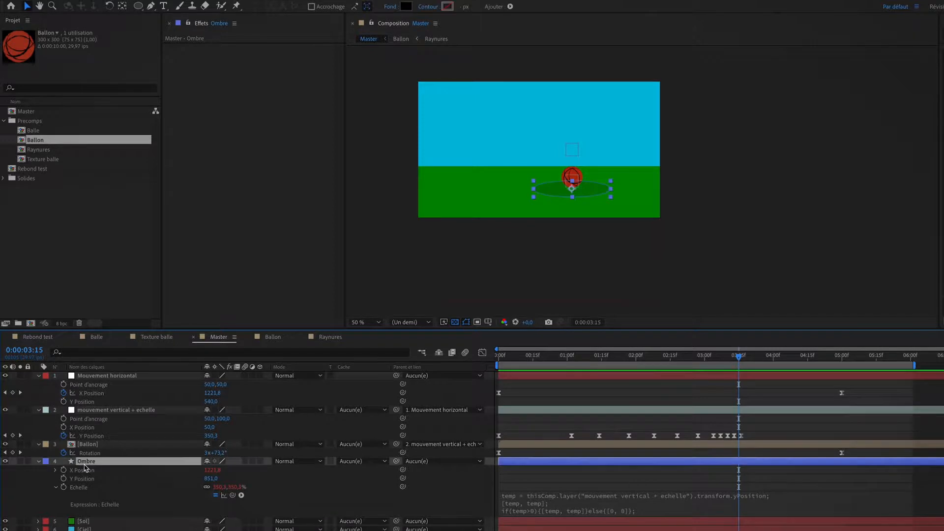
left_click(38, 463)
left_click(39, 463)
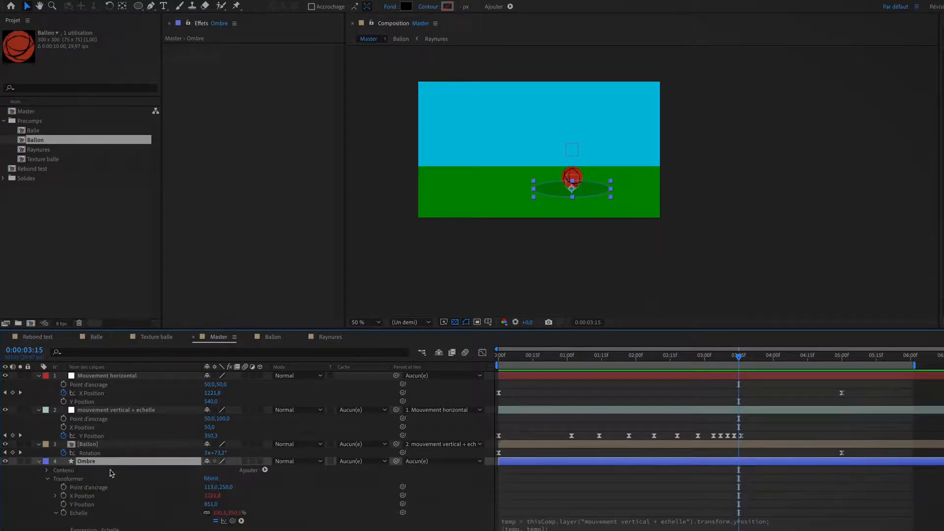
left_click(47, 471)
left_click(55, 479)
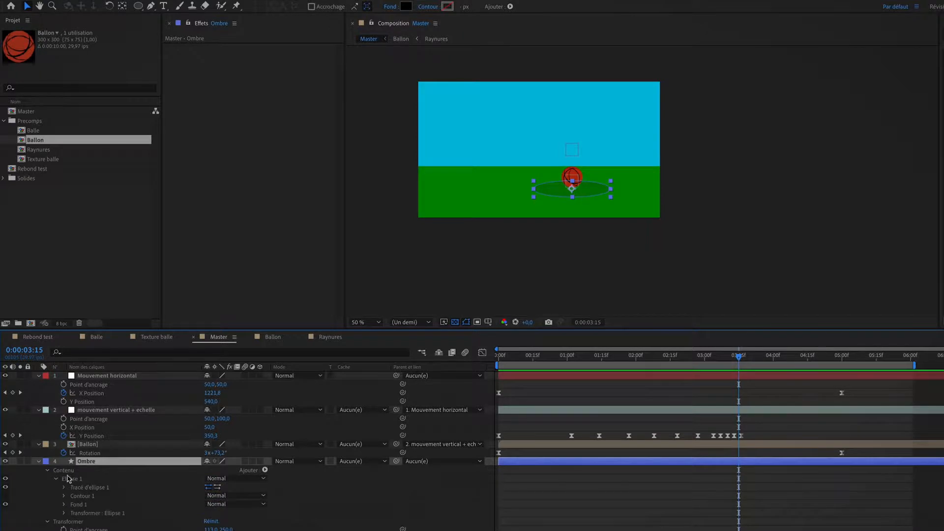
left_click(63, 488)
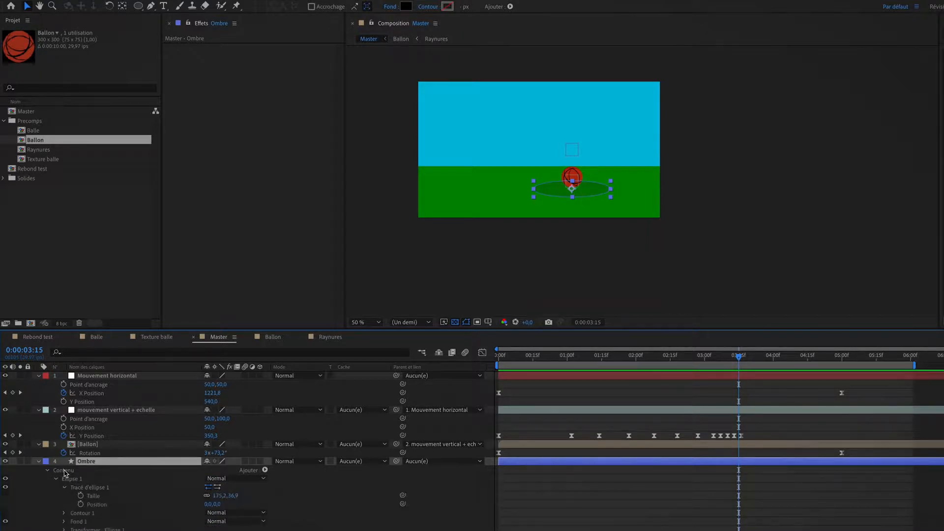
left_click(103, 497)
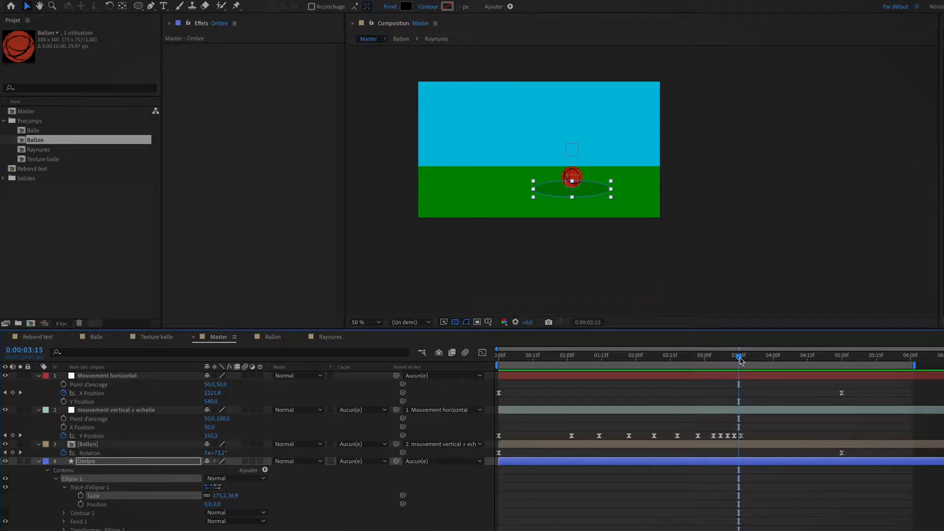
left_click_drag(742, 362, 830, 366)
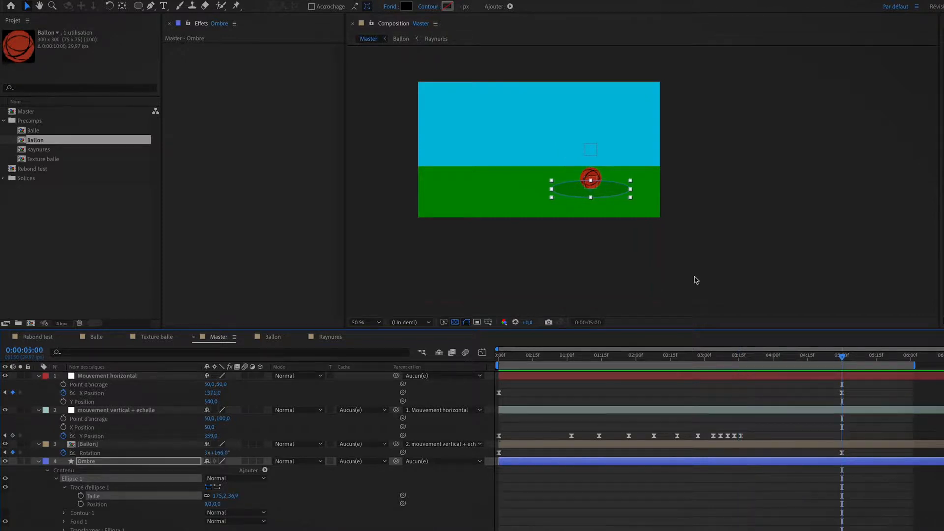
scroll(598, 186, "up", 4)
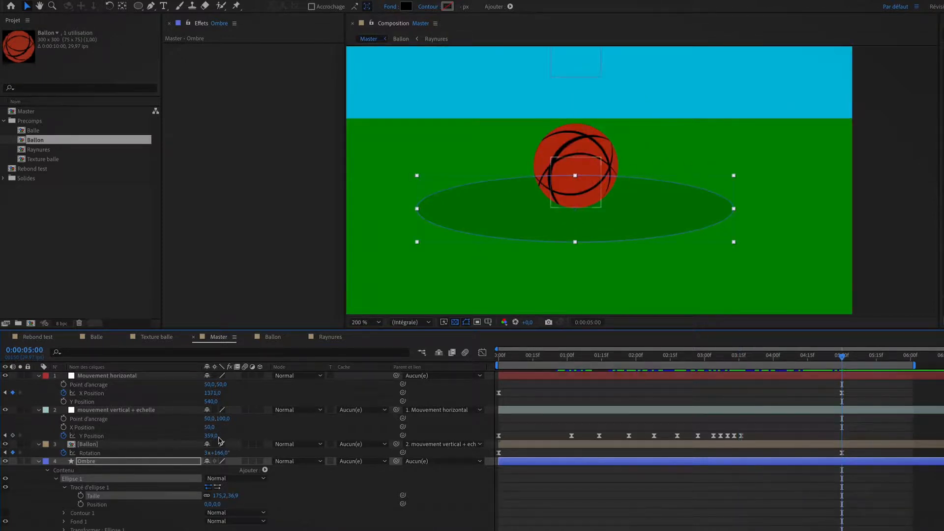
left_click_drag(219, 496, 163, 497)
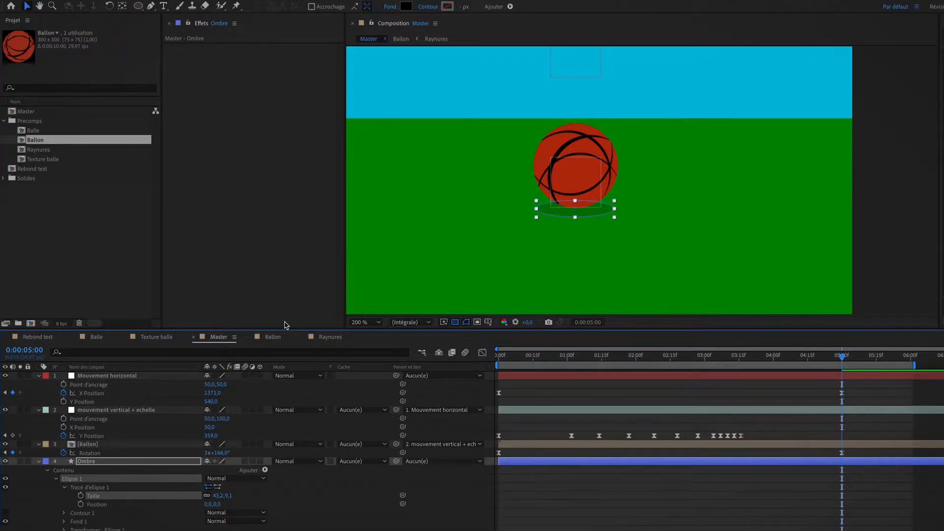
Step: Play back the Master animation with the whole frame in view to check the resized shadow
left_click(368, 323)
left_click(395, 350)
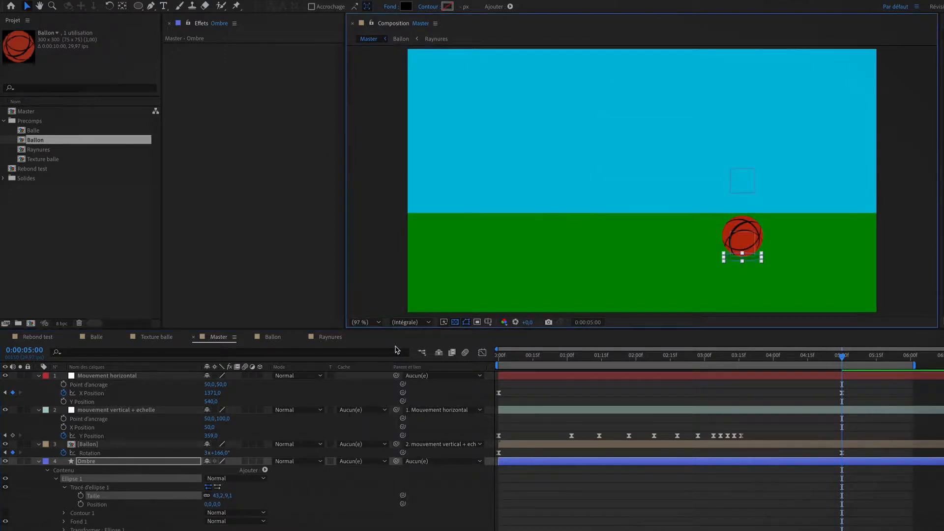
key("space")
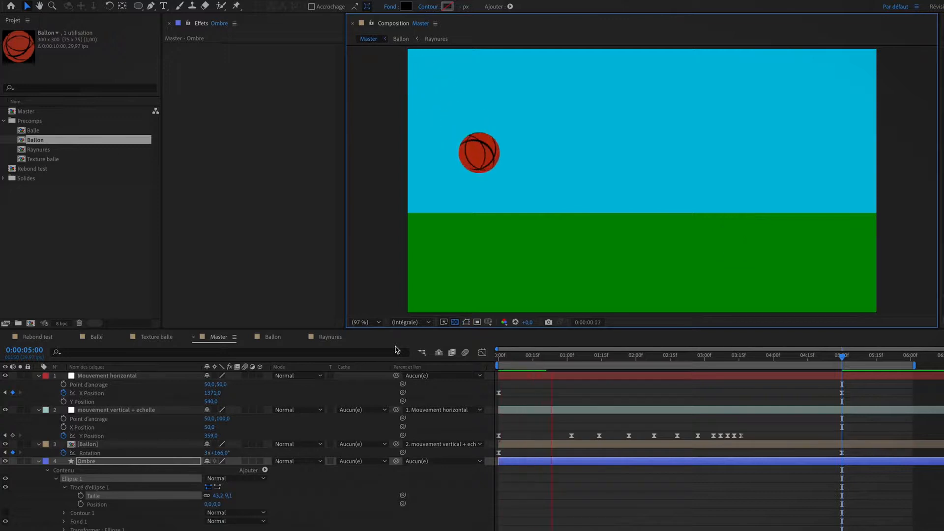